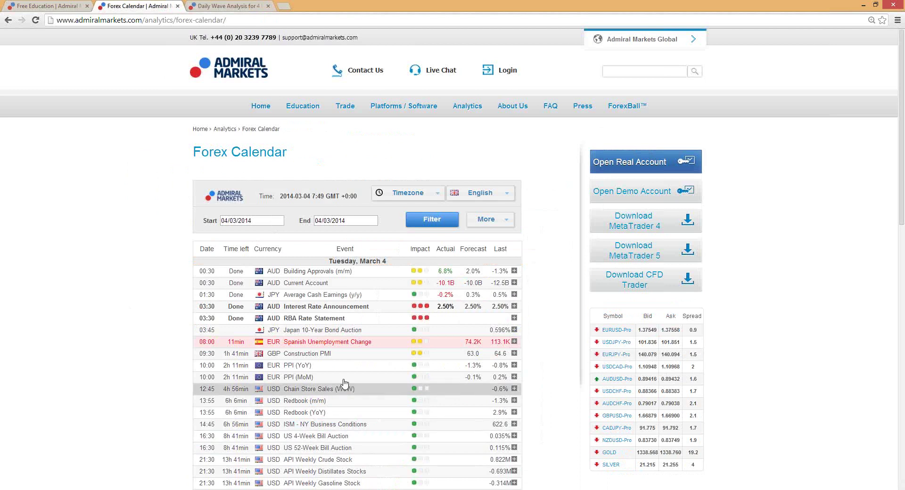
Set the Forex Calendar end date to 07/03/2014.
scroll(345, 384, down, 2)
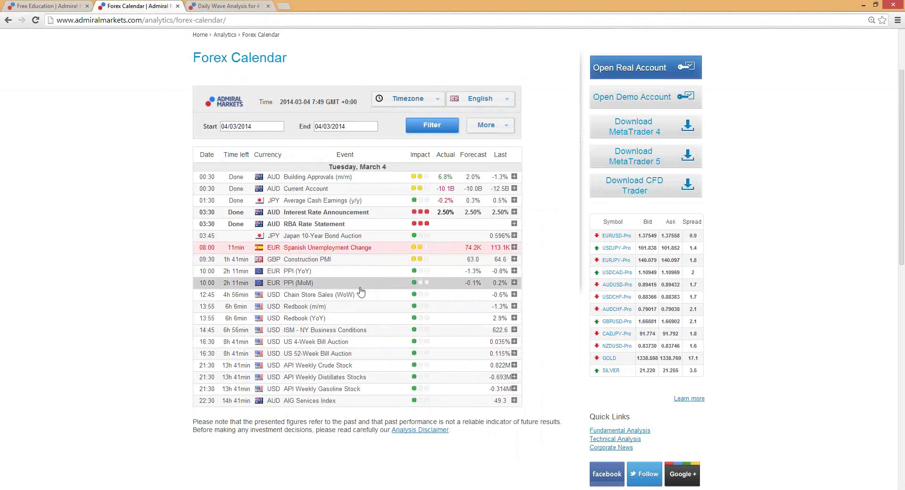
scroll(361, 293, up, 2)
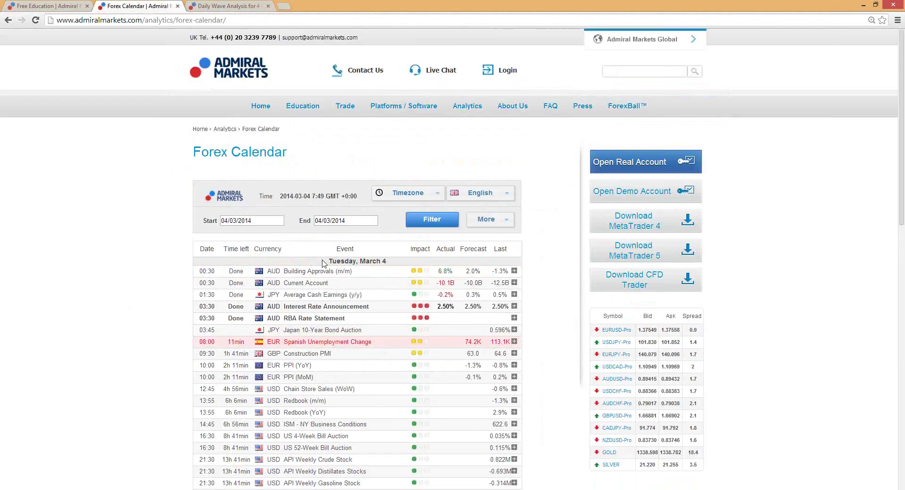
click(370, 222)
click(364, 274)
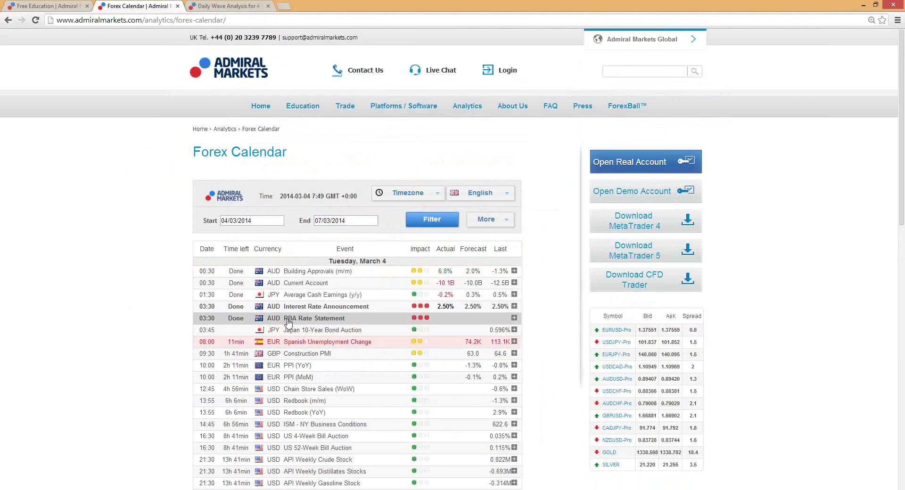
Review the listed events through Friday, March 7, then return to MetaTrader 4.
scroll(280, 330, down, 5)
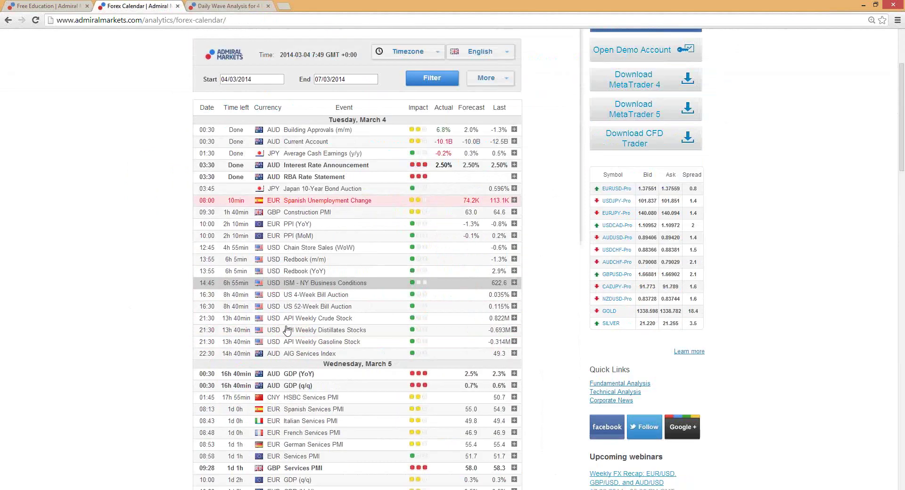
scroll(287, 330, down, 1)
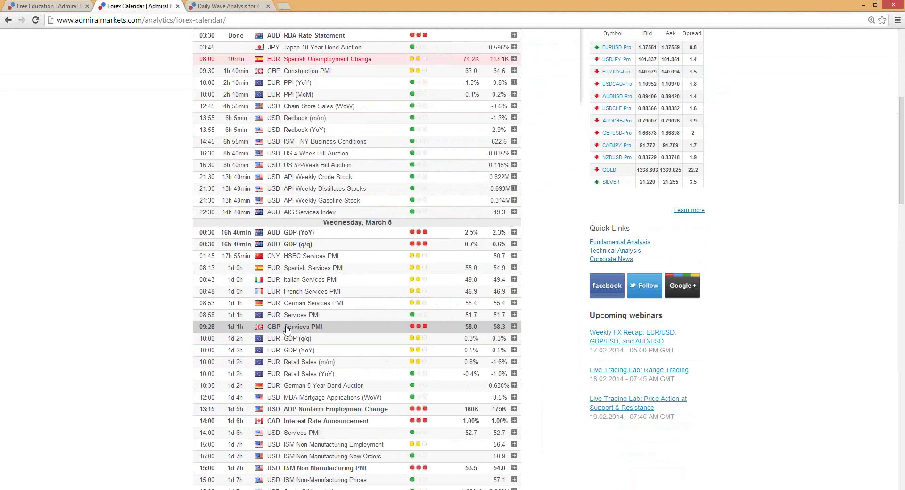
scroll(287, 330, down, 1)
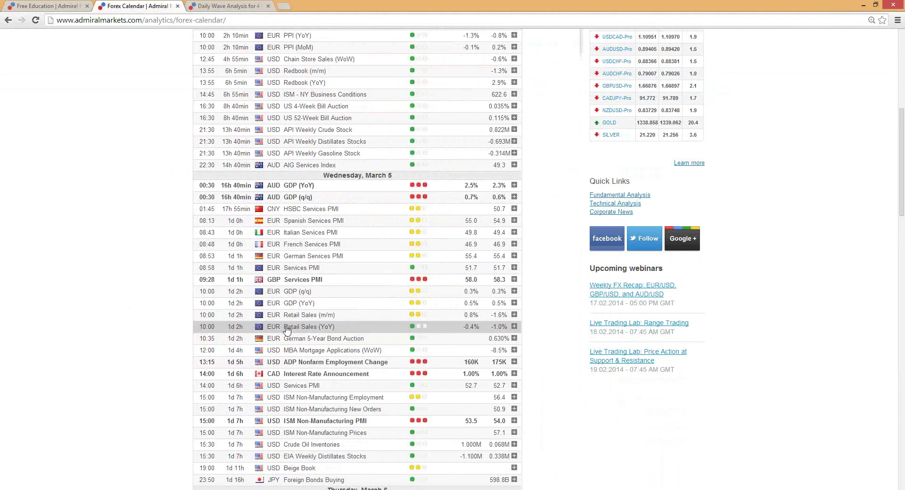
scroll(287, 330, down, 2)
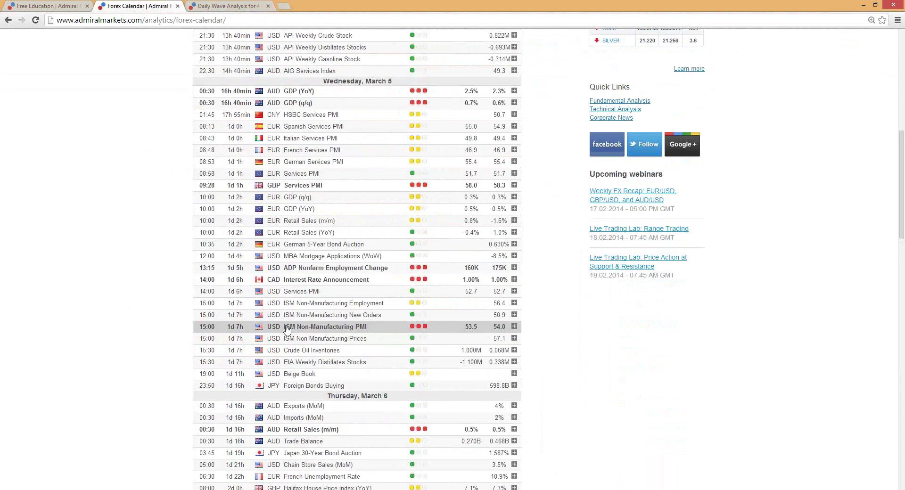
scroll(287, 329, down, 4)
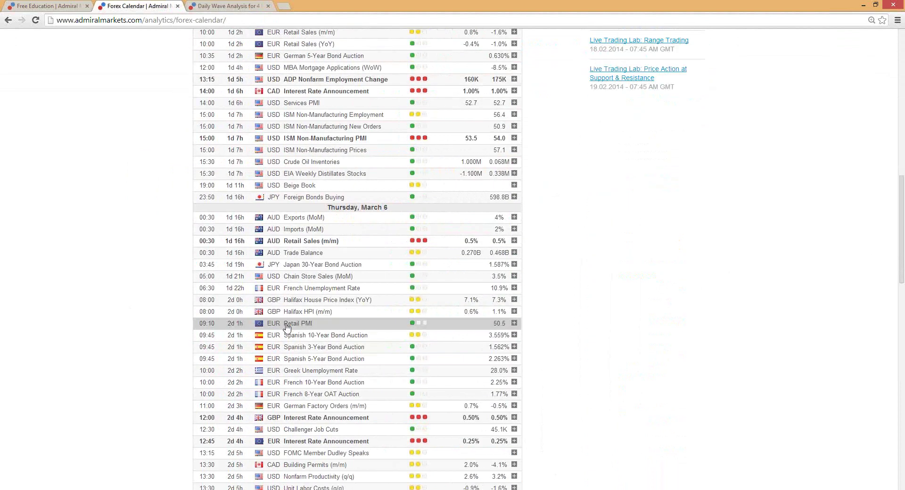
scroll(286, 329, down, 2)
scroll(287, 329, down, 6)
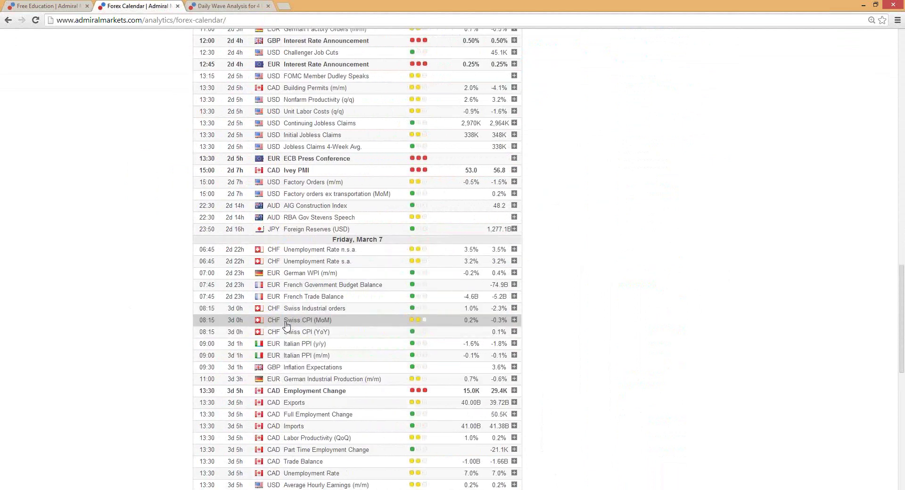
scroll(286, 325, down, 2)
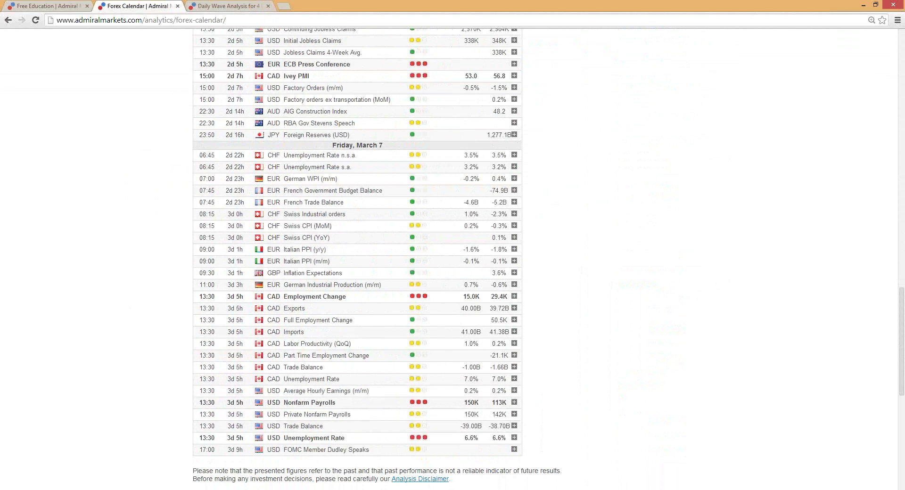
key(alt+Tab)
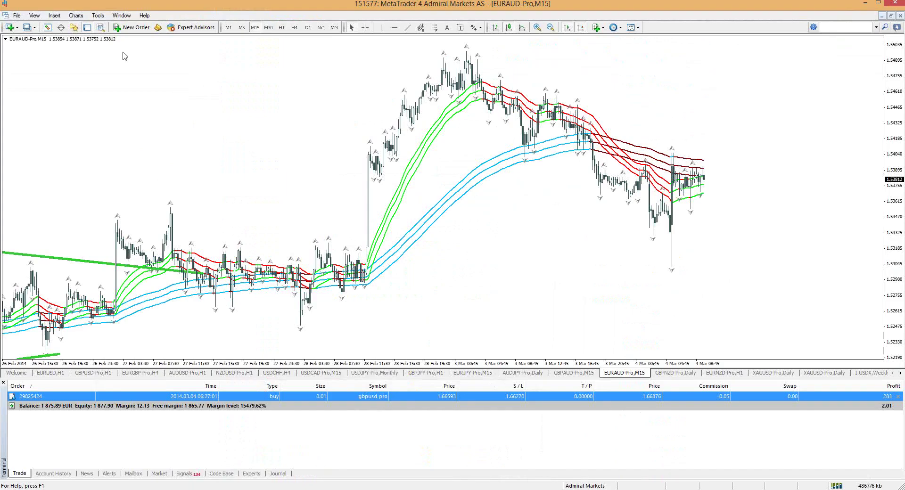
Hide the Terminal, show the EURUSD H1 chart, check the clock, and enable the Crosshair.
key(ctrl+t)
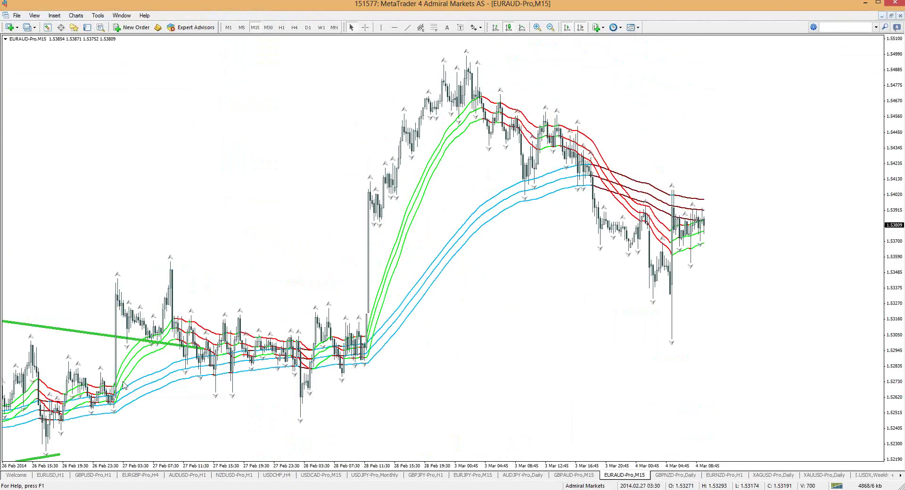
click(50, 476)
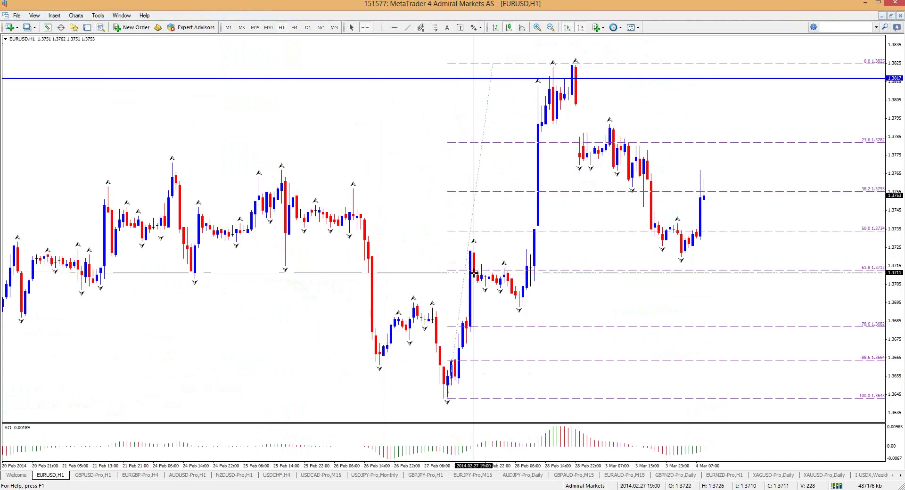
mouse_move(473, 273)
click(877, 489)
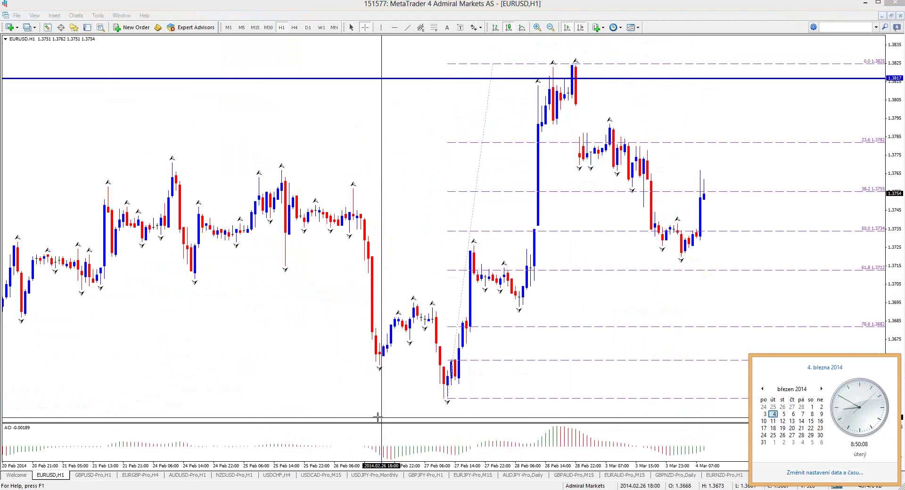
click(448, 399)
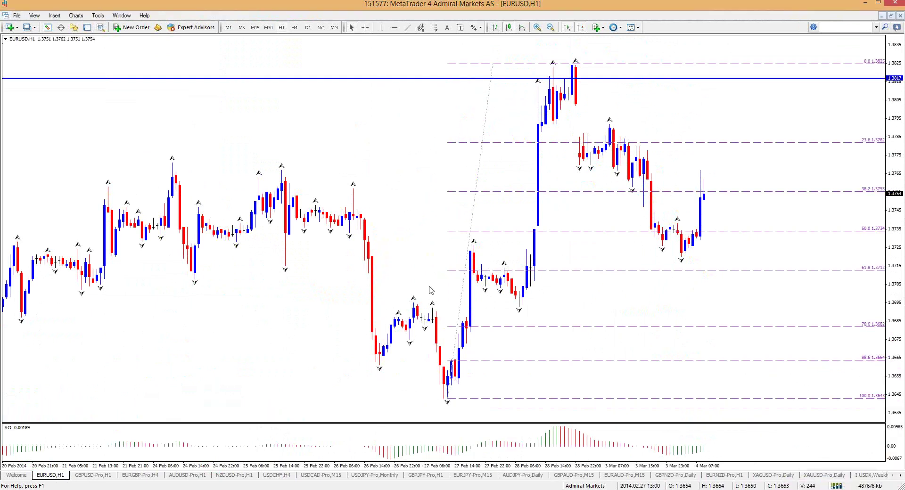
click(365, 28)
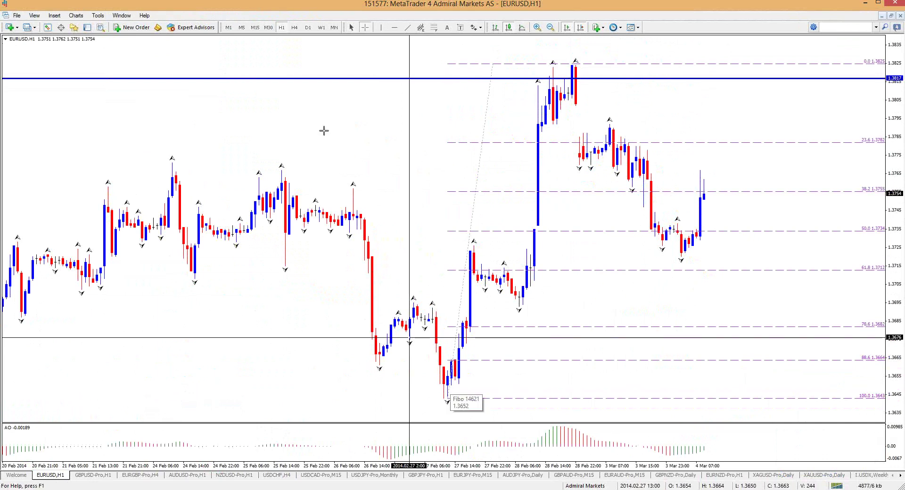
Switch EURUSD to M15 and apply the '3 bands 15m' template.
click(256, 27)
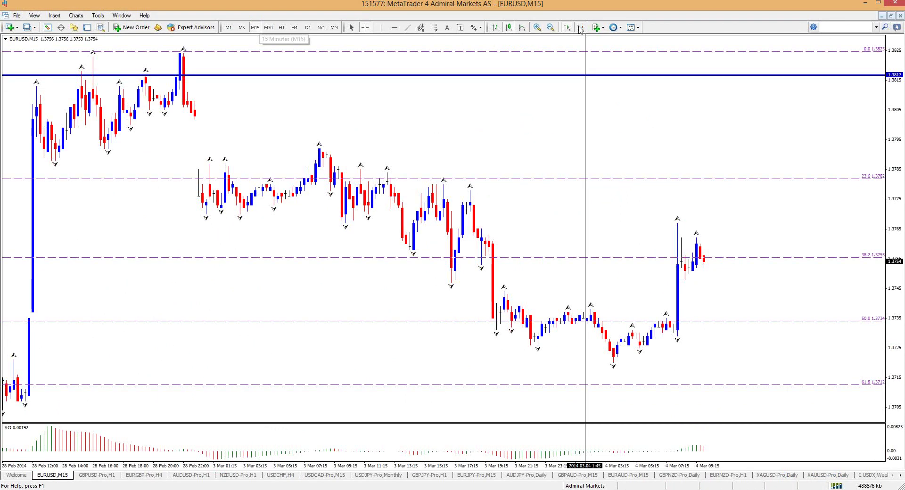
right_click(568, 138)
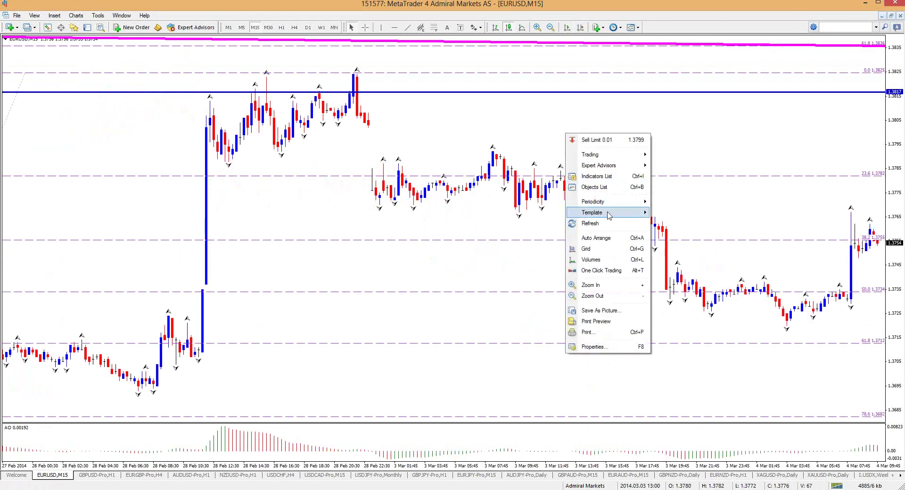
mouse_move(608, 213)
click(680, 198)
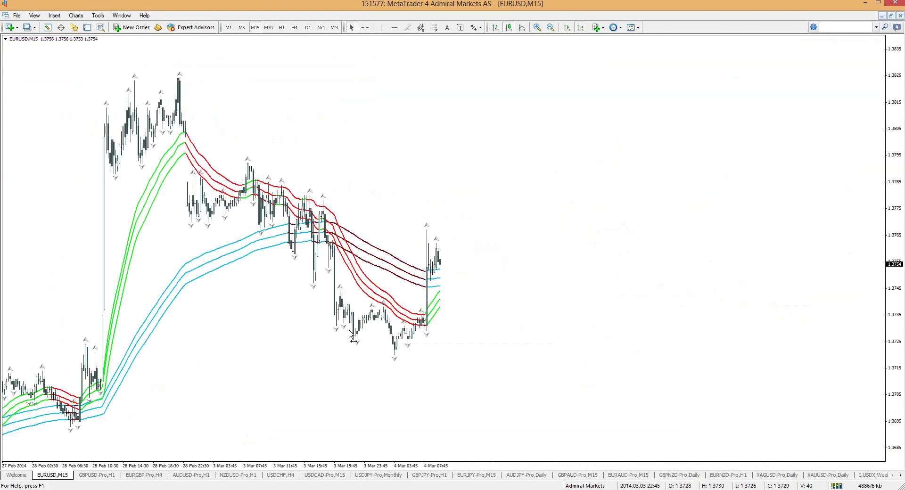
scroll(679, 315, up, 10)
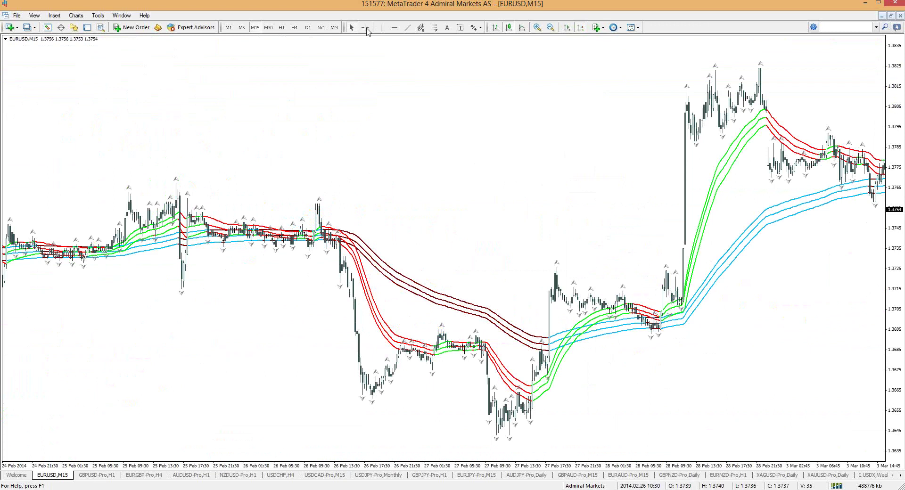
Zoom in on the M15 candles and turn the Crosshair back on.
click(365, 27)
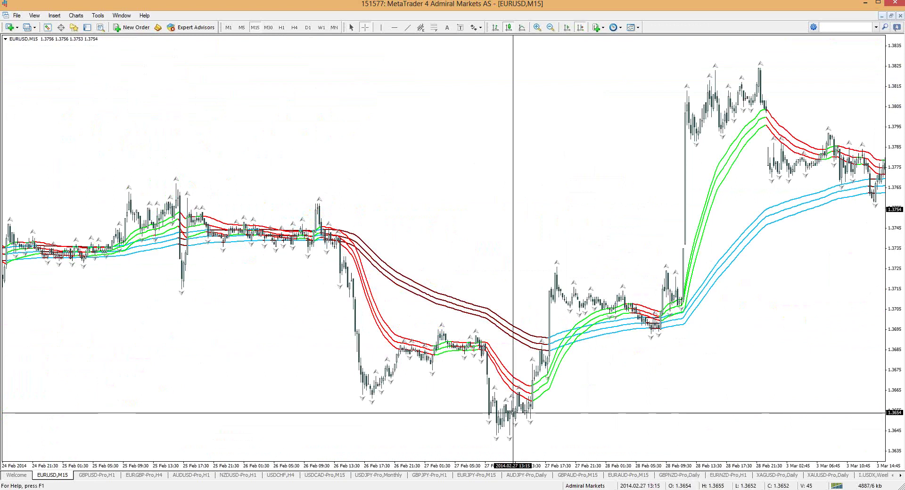
click(538, 422)
key(plus)
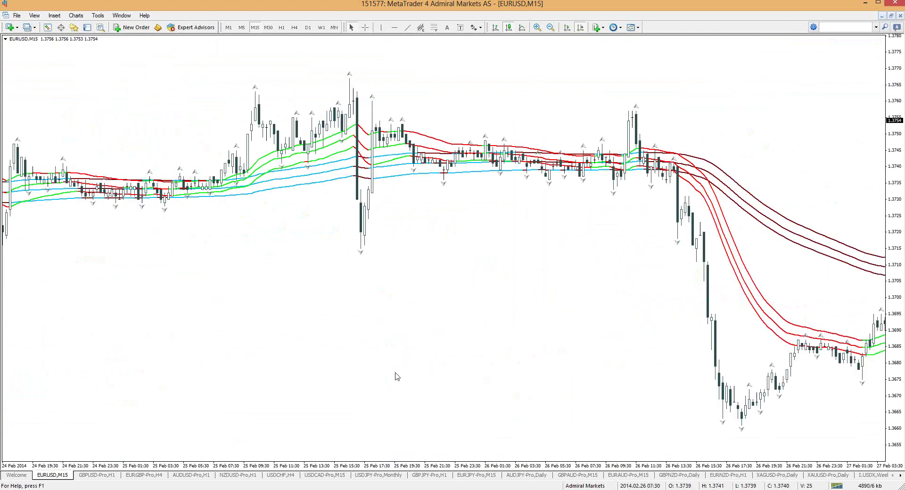
scroll(395, 376, down, 5)
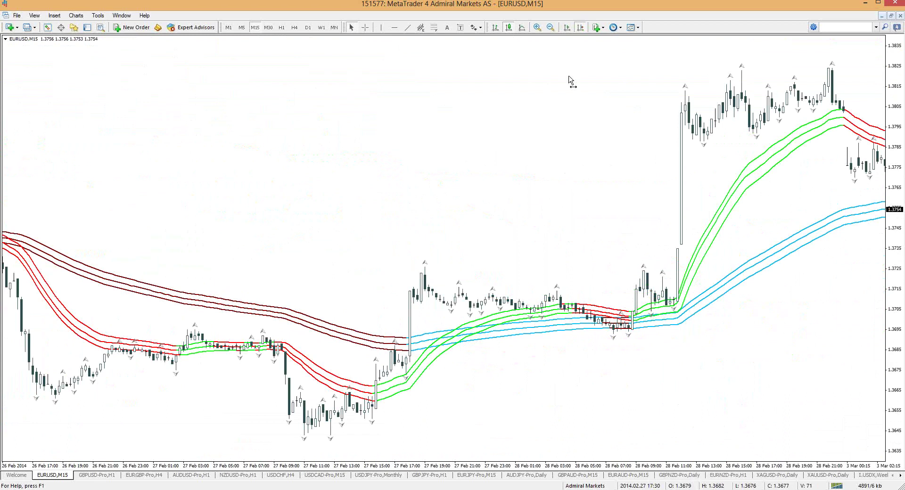
scroll(401, 33, up, 3)
click(365, 29)
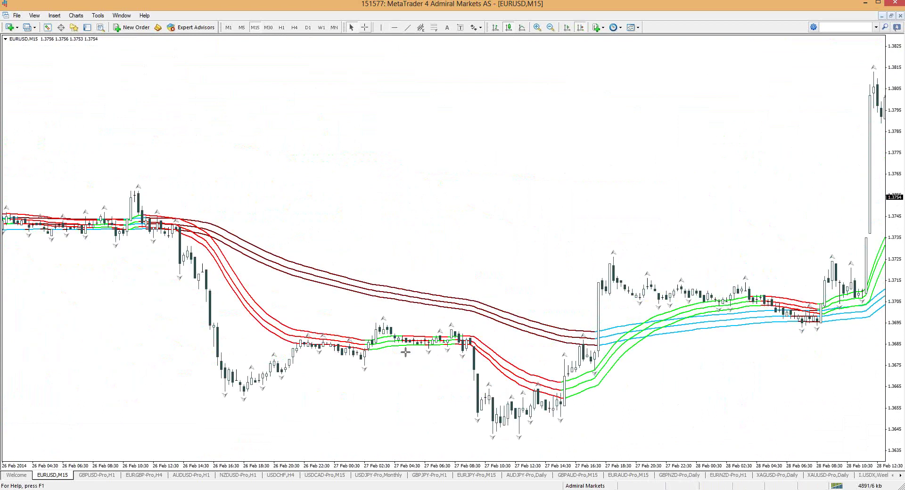
scroll(407, 349, up, 3)
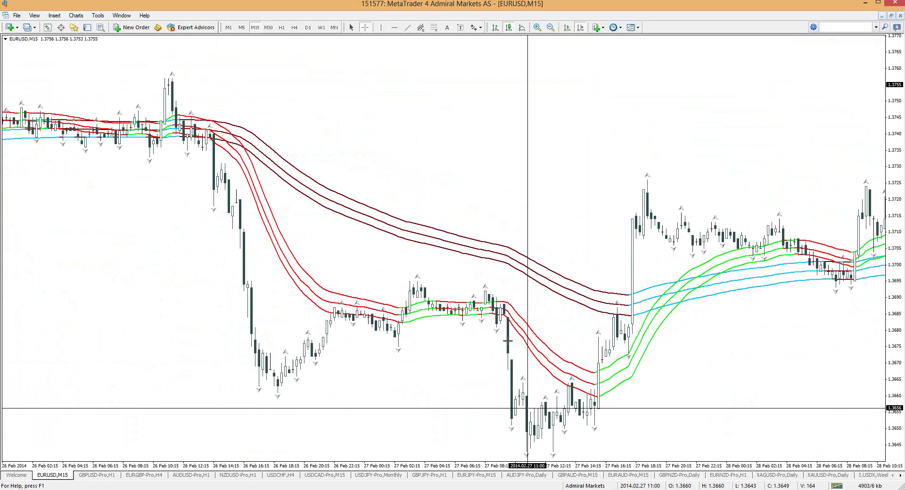
mouse_move(598, 398)
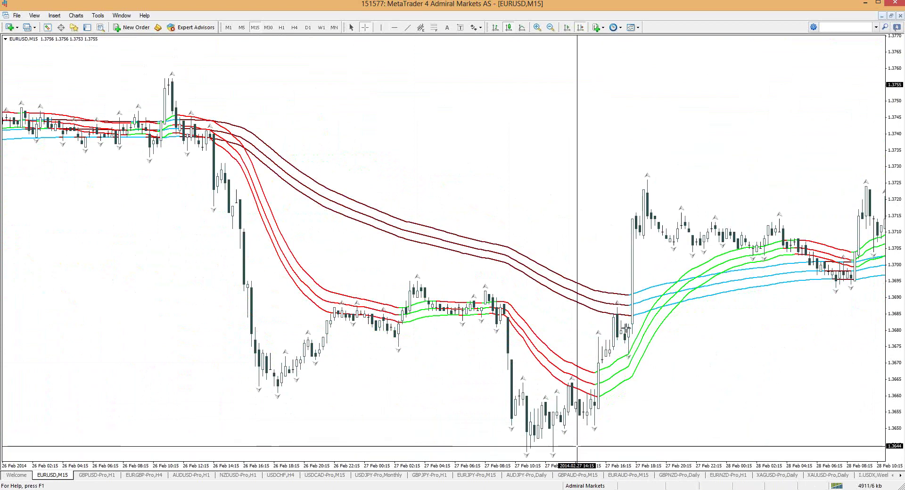
key(Escape)
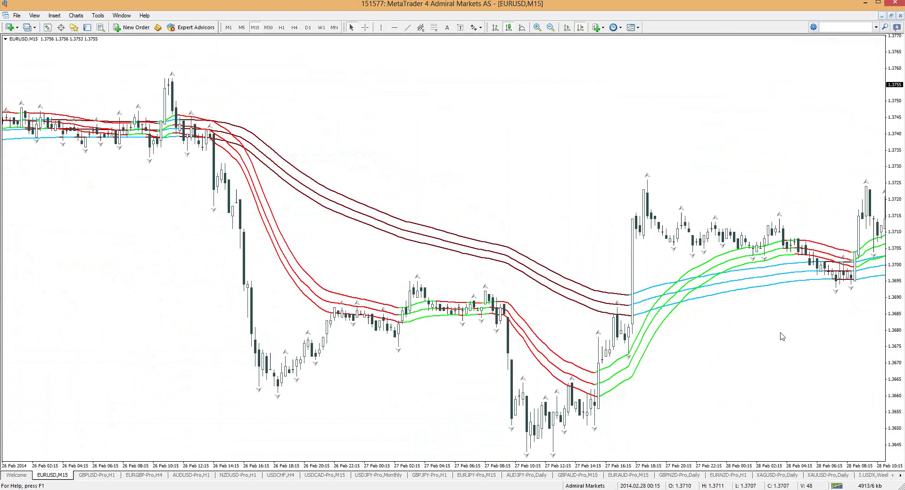
drag(681, 355, 619, 441)
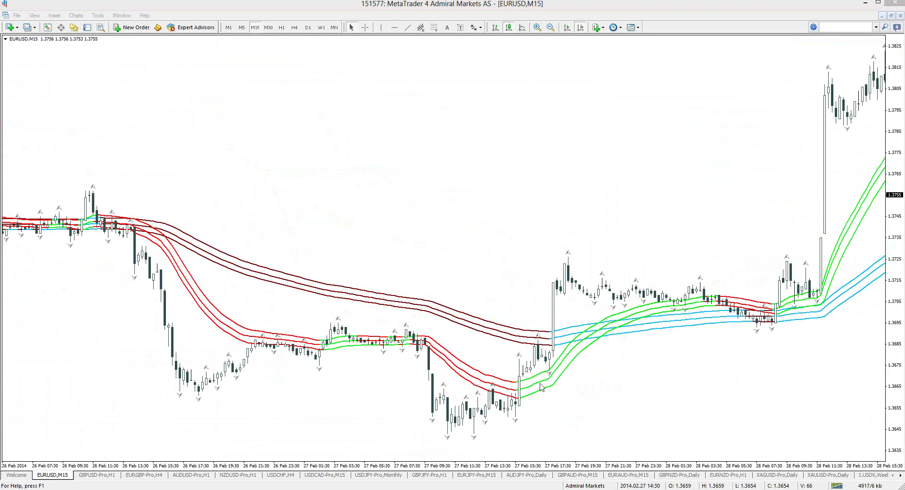
middle_click(449, 415)
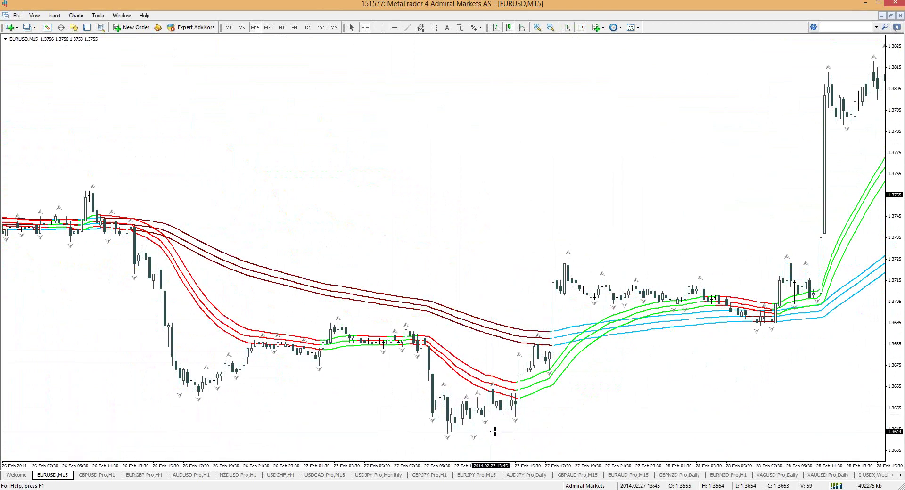
click(55, 16)
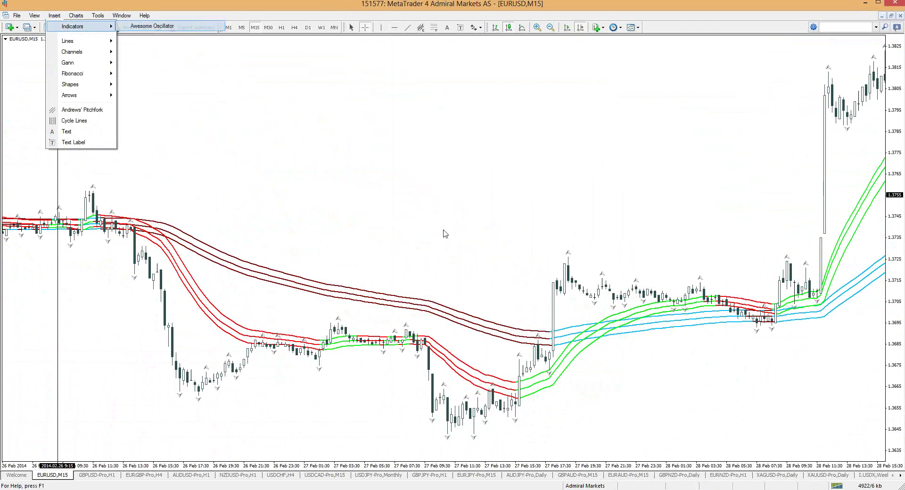
Add a shrunken Awesome Oscillator panel below the chart and switch EURUSD to H1.
click(457, 293)
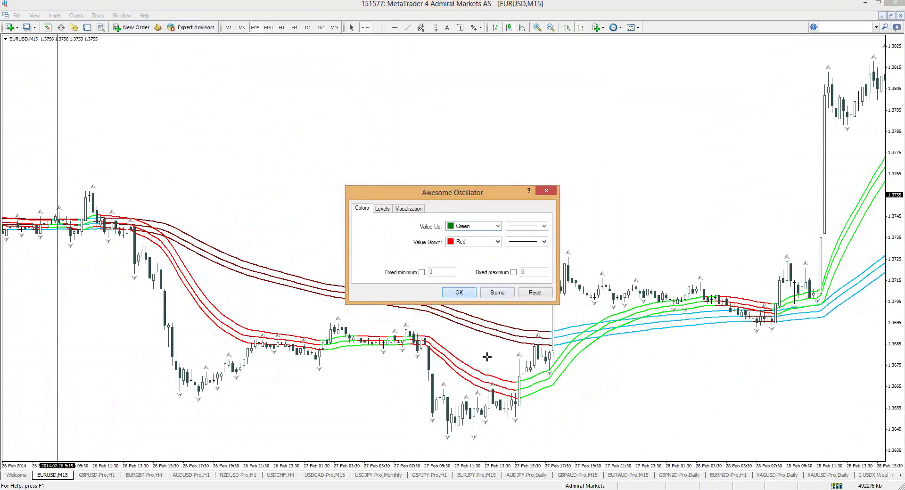
drag(477, 370, 469, 405)
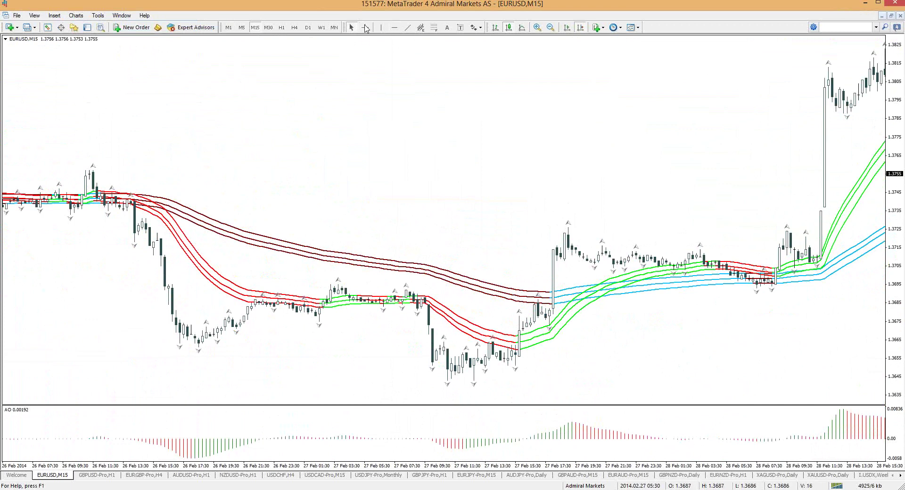
click(366, 28)
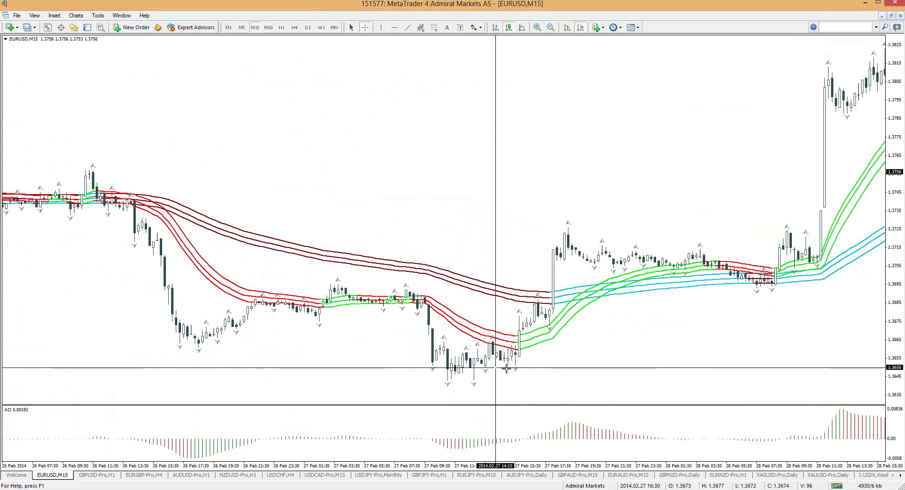
click(281, 27)
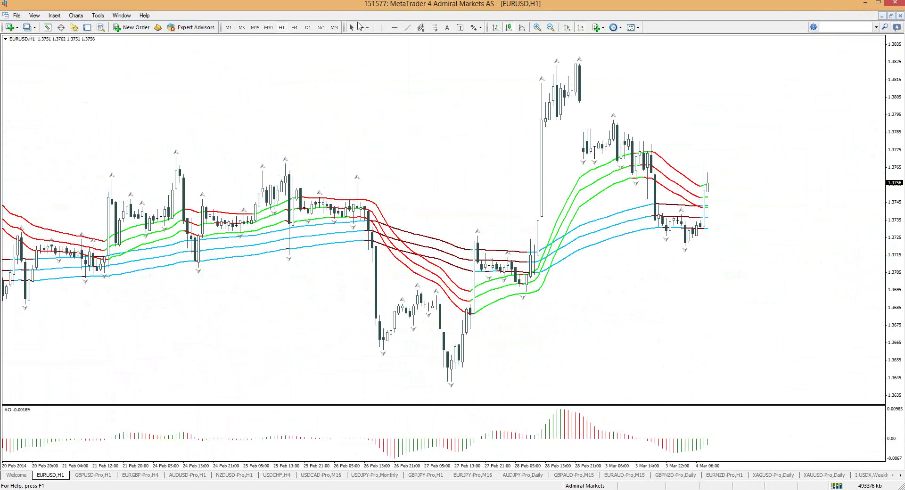
Read EURUSD prices with the Crosshair on H1, then step through H4 to D1.
click(365, 28)
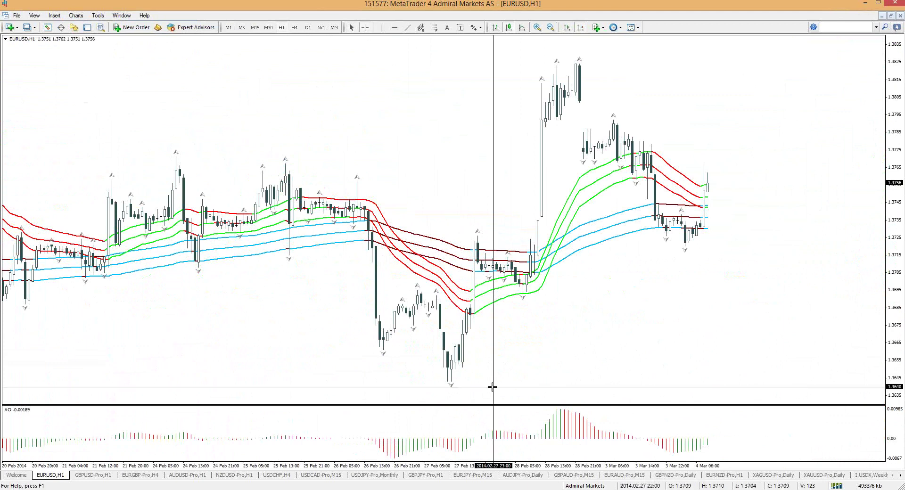
click(246, 201)
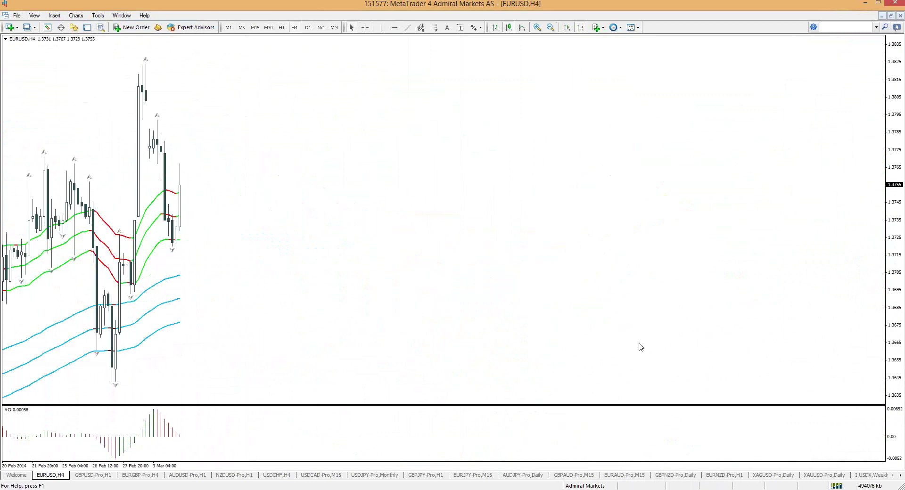
click(365, 28)
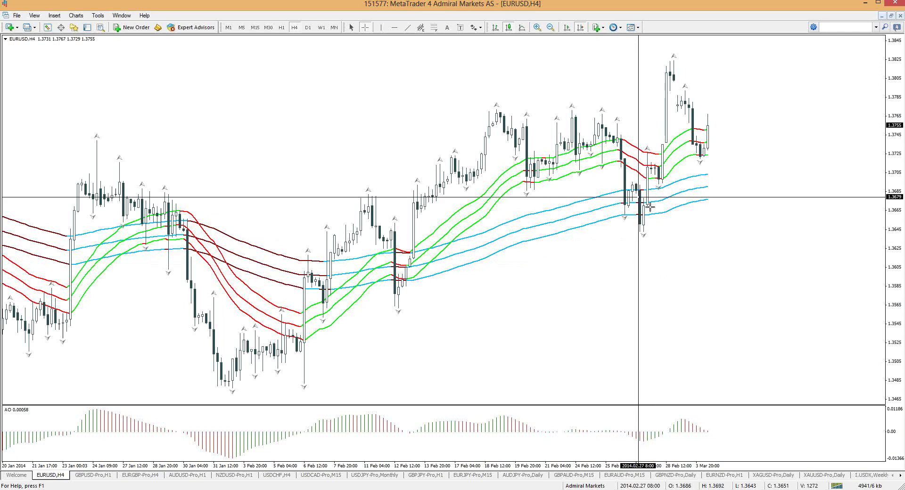
click(282, 27)
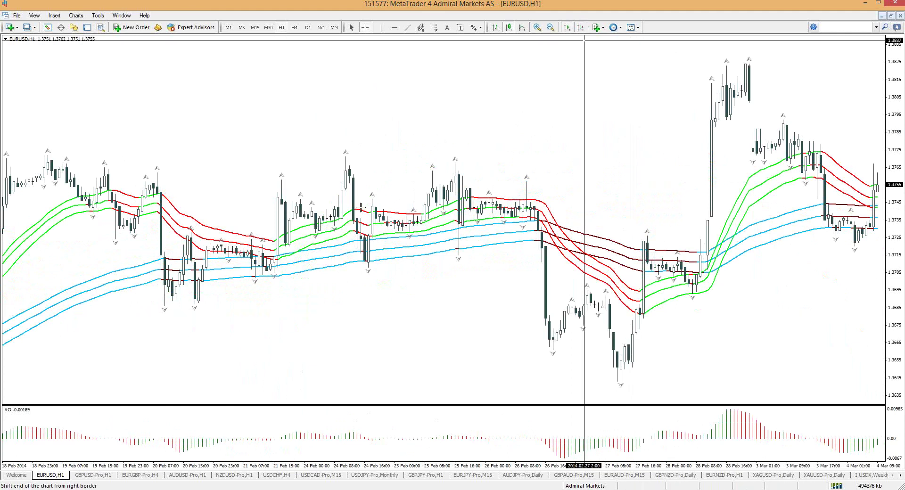
scroll(362, 209, down, 3)
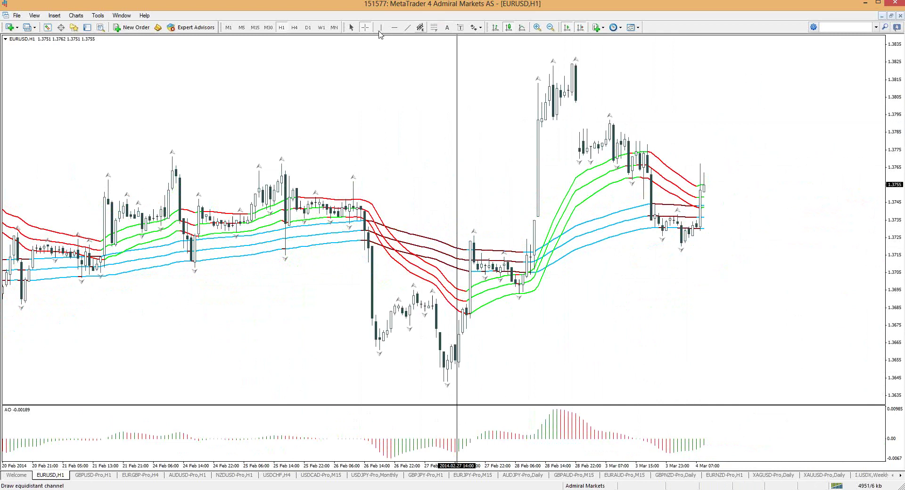
click(294, 28)
click(308, 27)
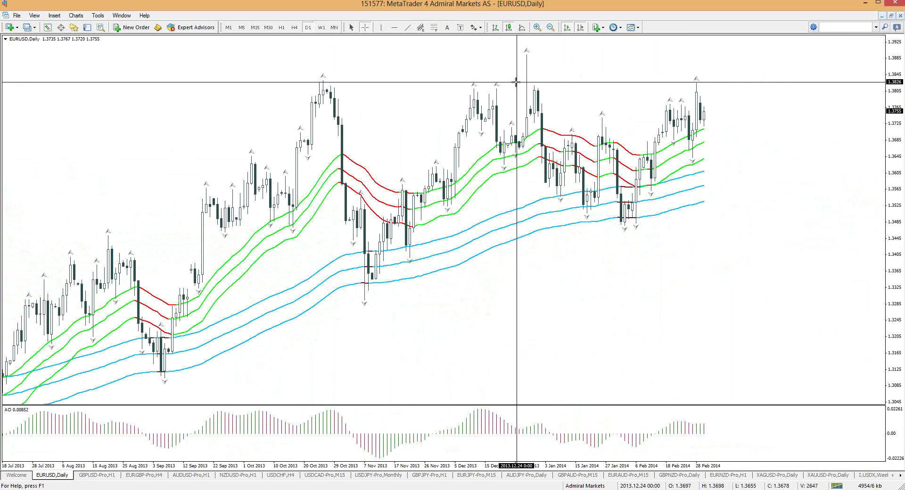
Place horizontal lines at 1.3824 (October high) and 1.3896 (December spike).
click(385, 78)
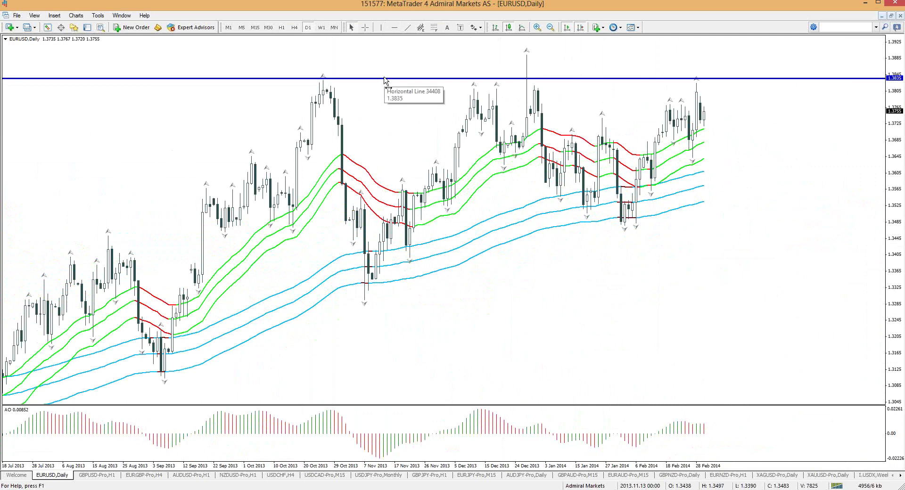
drag(385, 79, 381, 84)
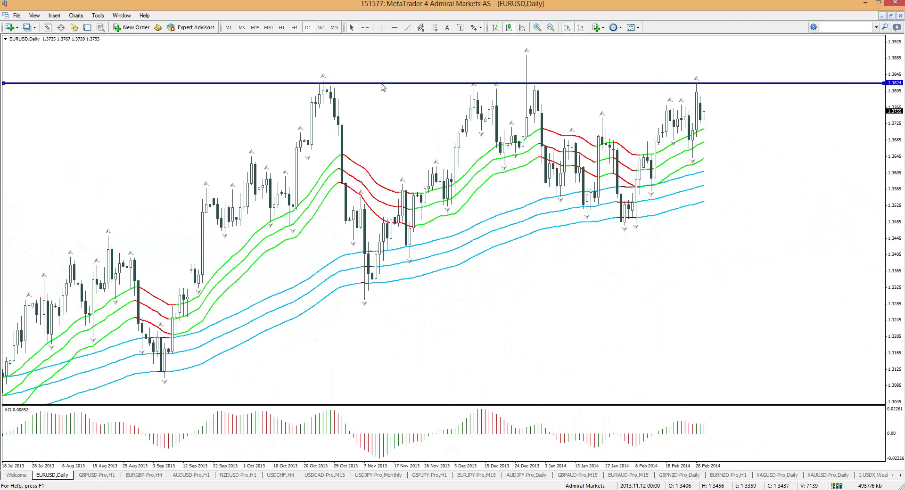
click(396, 27)
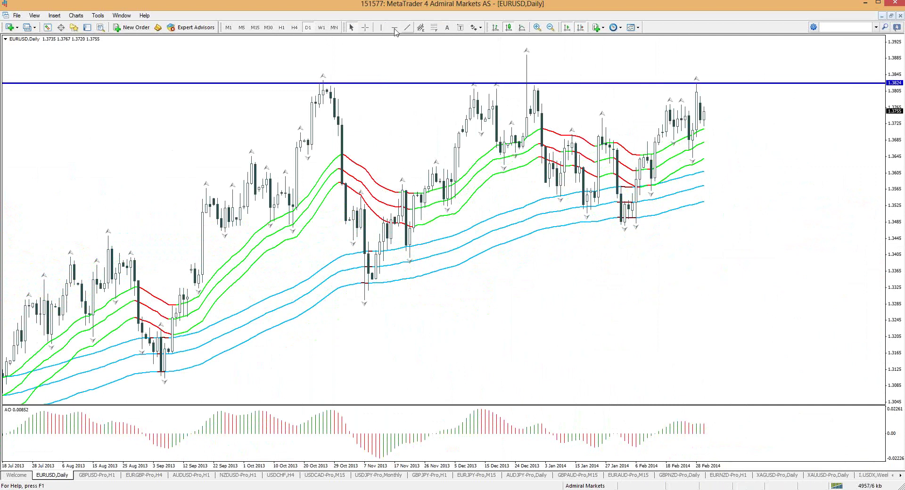
click(551, 56)
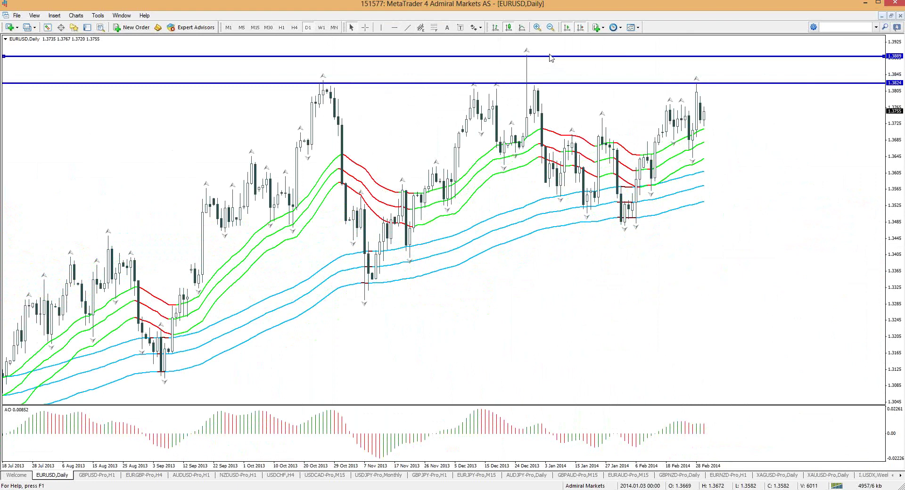
drag(551, 56, 549, 53)
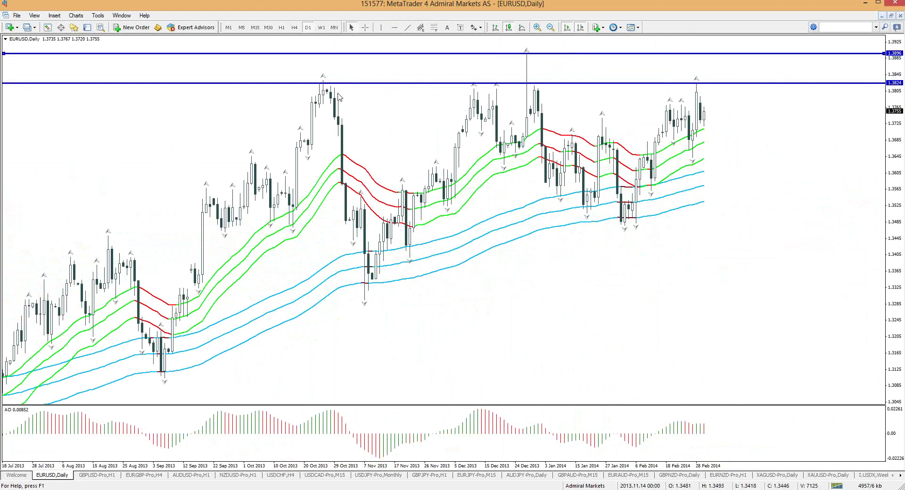
Circle the October and December peaks in green, then clear the pen marks.
drag(339, 76, 353, 92)
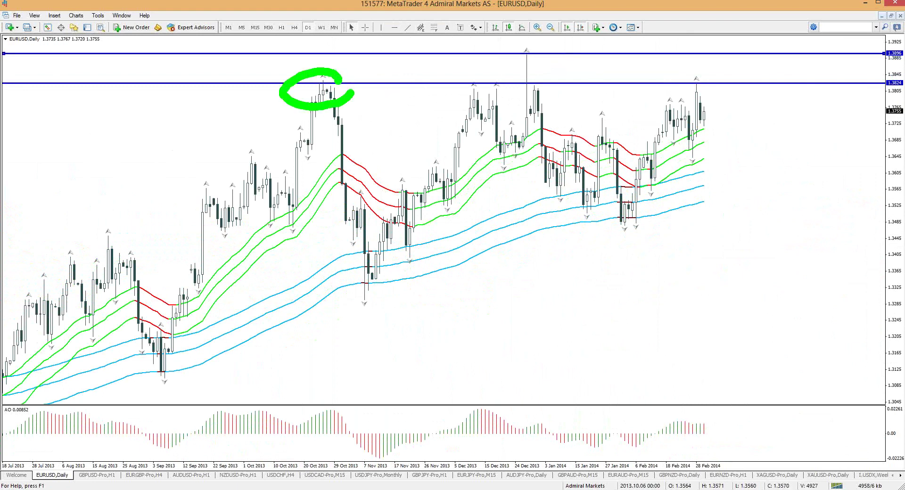
mouse_move(550, 43)
mouse_down()
mouse_move(500, 47)
mouse_move(558, 49)
mouse_up()
key(Escape)
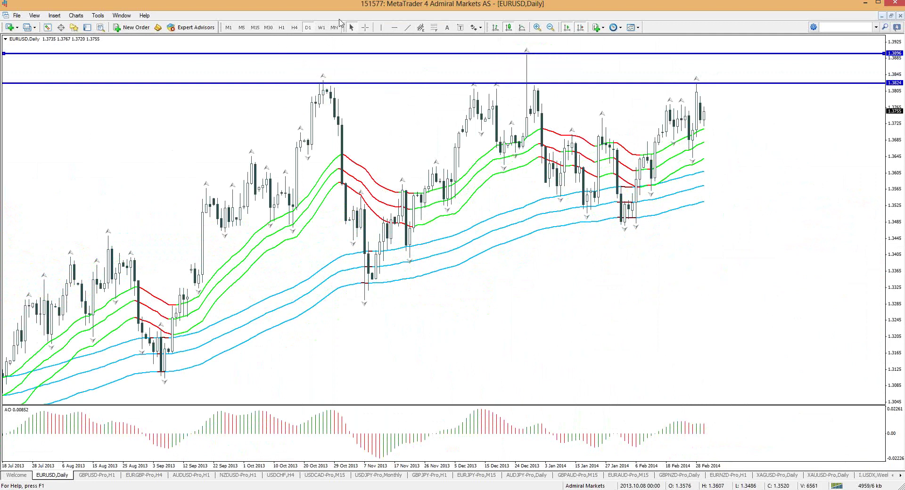
On the MN chart, draw a red trendline from the 2008 high and another from the 2009 high.
click(322, 27)
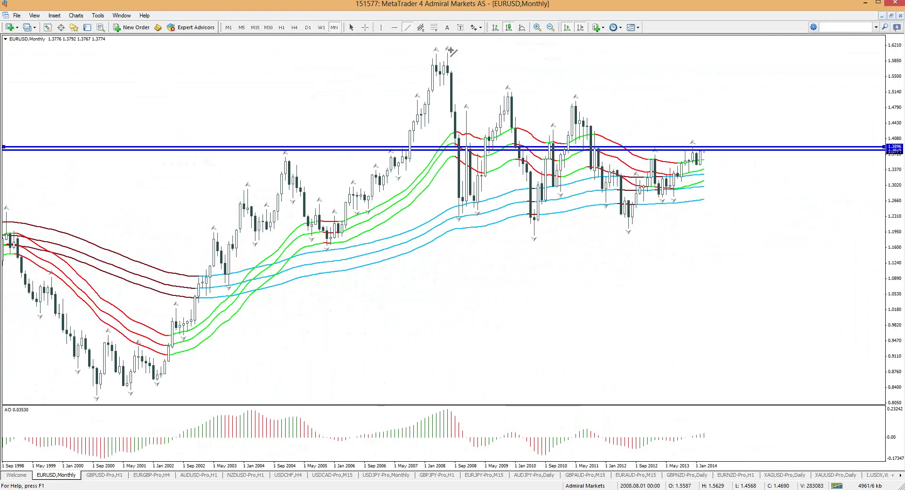
drag(762, 169, 754, 169)
right_click(755, 168)
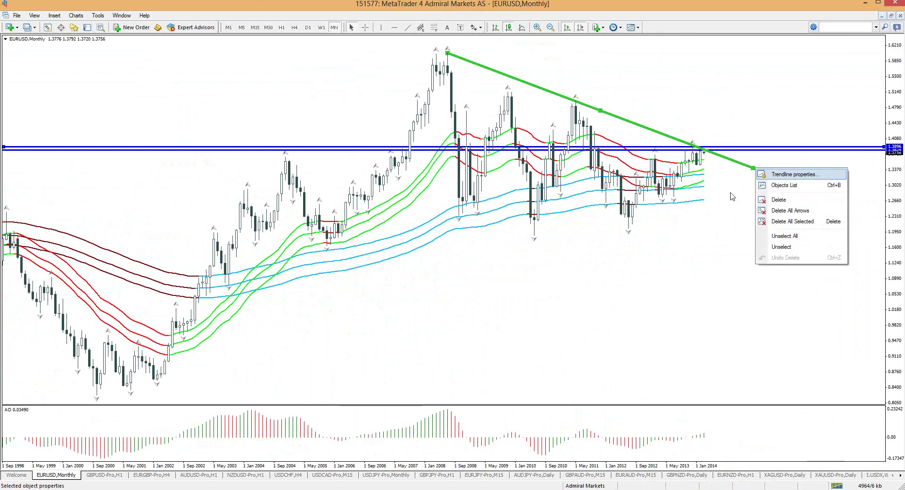
click(774, 173)
click(461, 256)
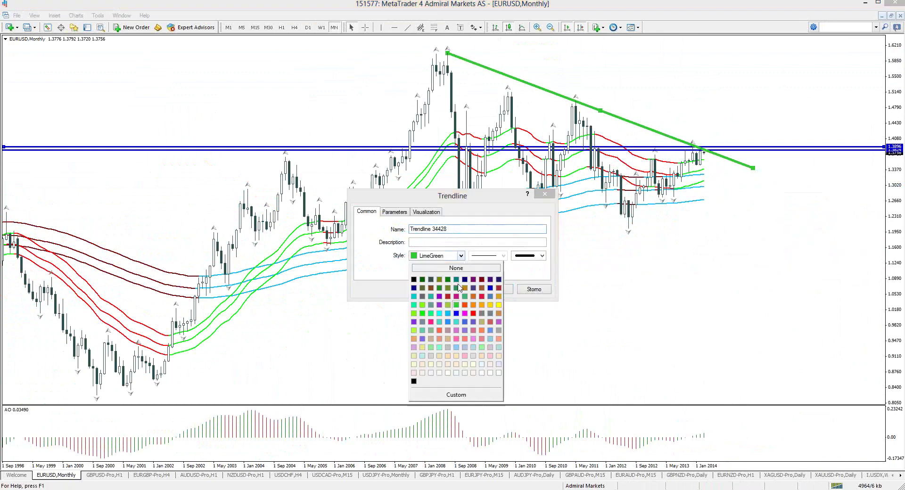
click(474, 314)
click(492, 289)
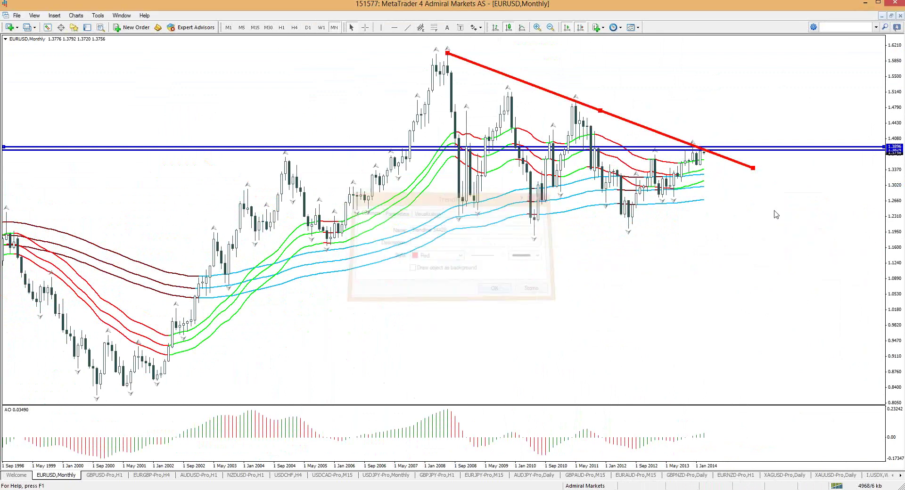
click(703, 140)
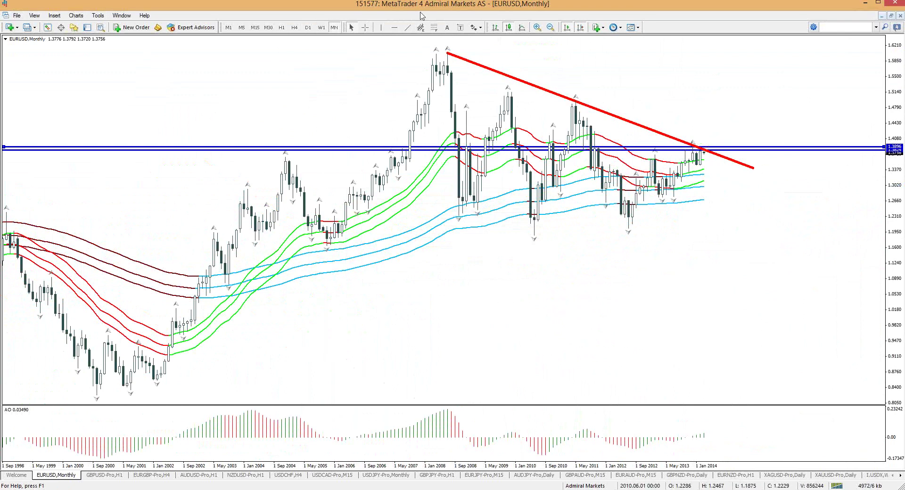
mouse_move(507, 91)
mouse_down()
mouse_move(748, 121)
mouse_move(708, 113)
mouse_move(692, 136)
mouse_move(719, 126)
mouse_up()
click(713, 127)
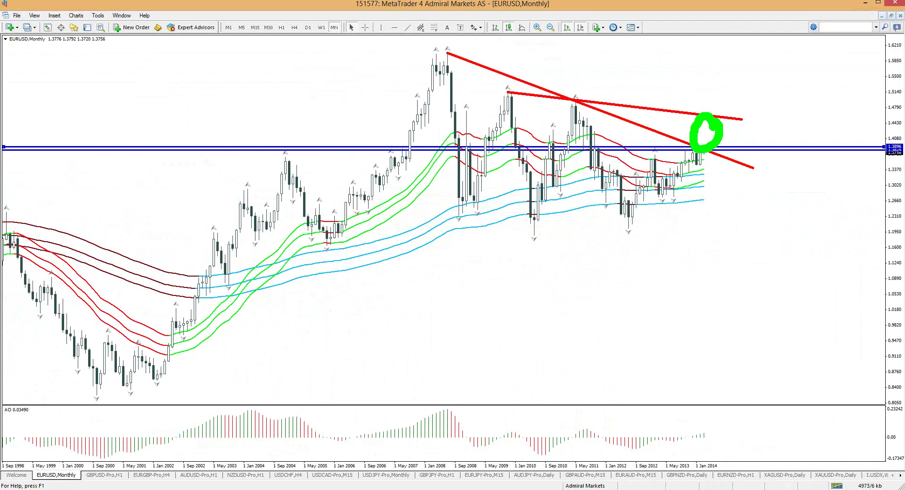
Sketch a green rising support path and a red price path, then clear them.
key(Escape)
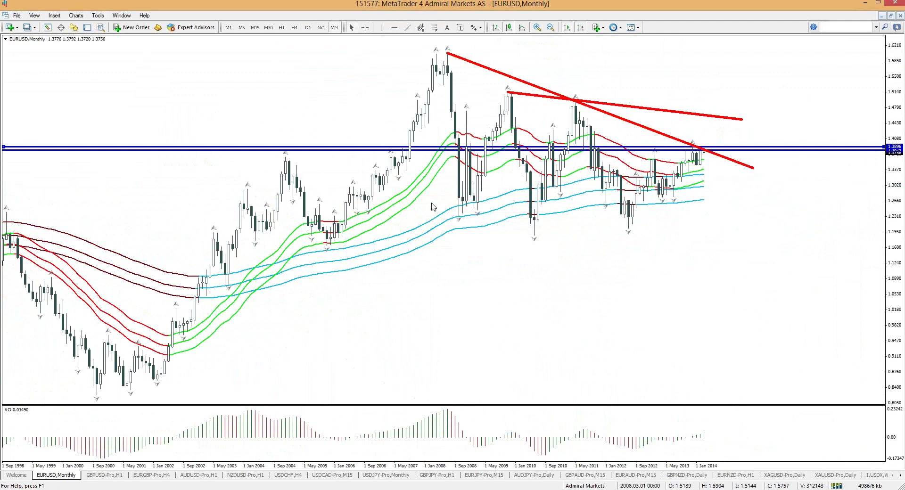
key(ctrl+2)
mouse_move(262, 279)
mouse_down()
mouse_move(347, 252)
mouse_move(441, 208)
mouse_move(721, 186)
mouse_up()
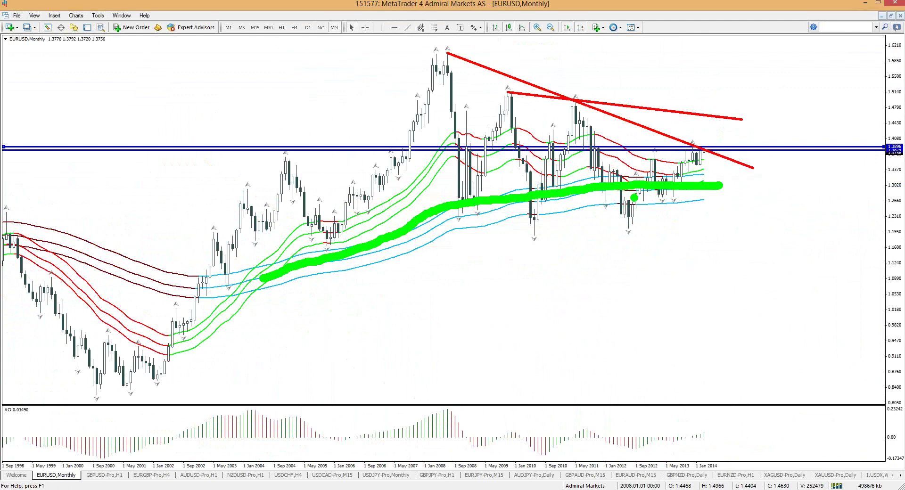
key(r)
mouse_move(461, 135)
mouse_down()
mouse_move(495, 168)
mouse_move(612, 142)
mouse_move(651, 162)
mouse_move(693, 163)
mouse_move(683, 175)
mouse_up()
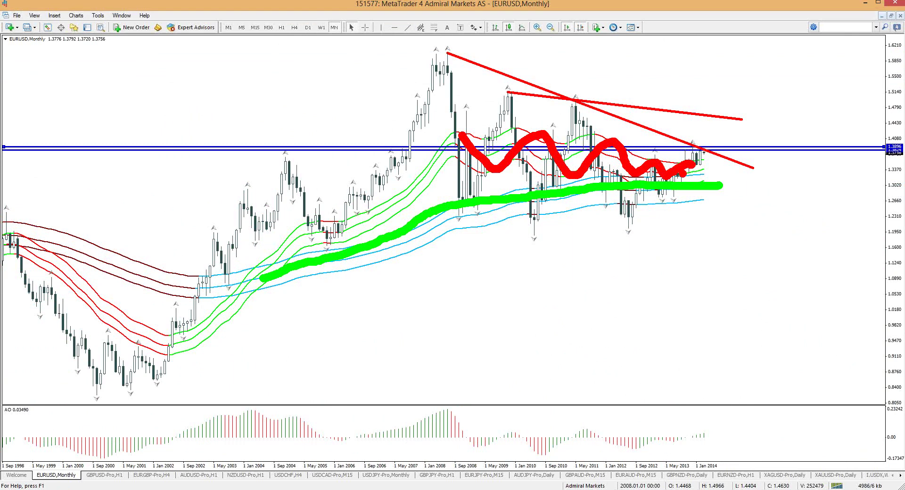
key(e)
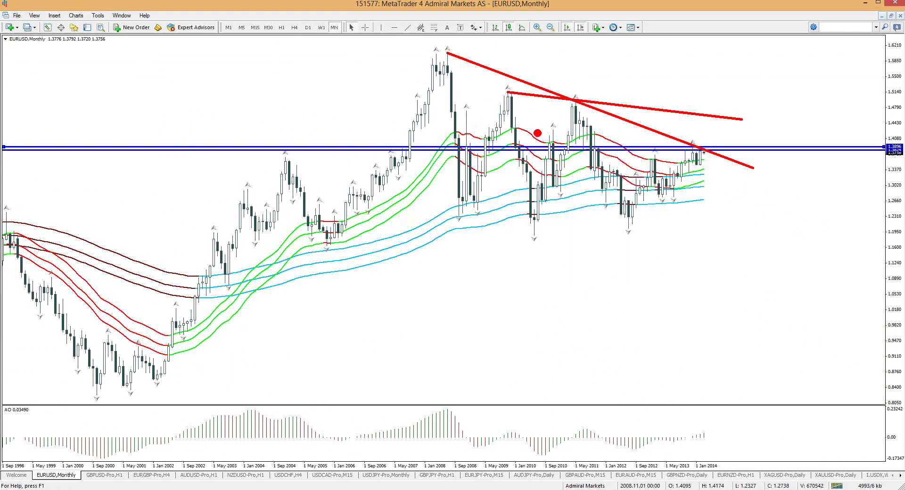
Mark past price tops and reactions in red, clear them, and switch to weekly with W1.
drag(532, 135, 560, 135)
drag(463, 137, 479, 136)
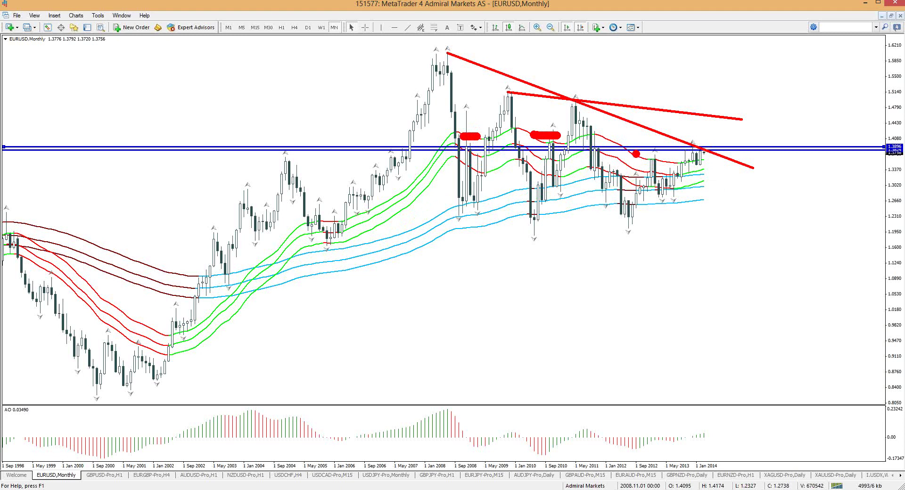
drag(635, 154, 677, 159)
drag(516, 89, 513, 104)
mouse_move(583, 100)
mouse_down()
mouse_move(572, 109)
mouse_move(589, 108)
mouse_up()
mouse_move(711, 146)
mouse_down()
mouse_move(697, 142)
mouse_move(702, 155)
mouse_up()
key(Escape)
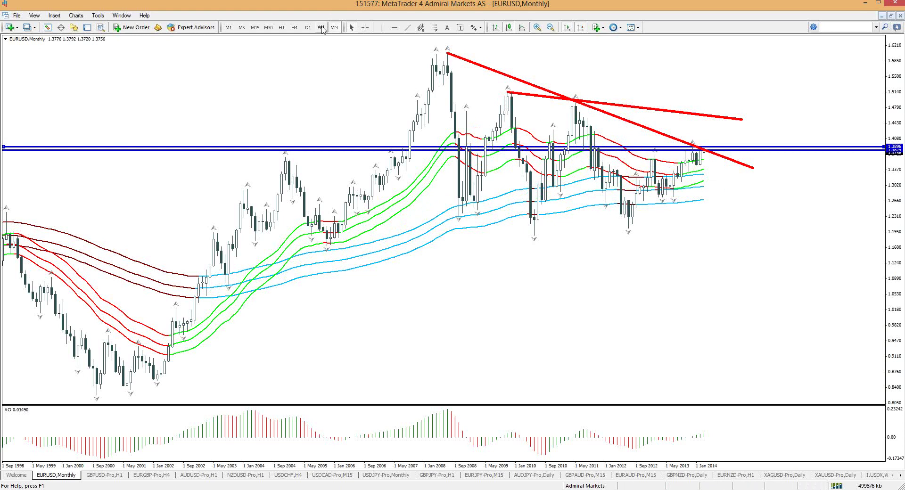
text(W1)
key(Return)
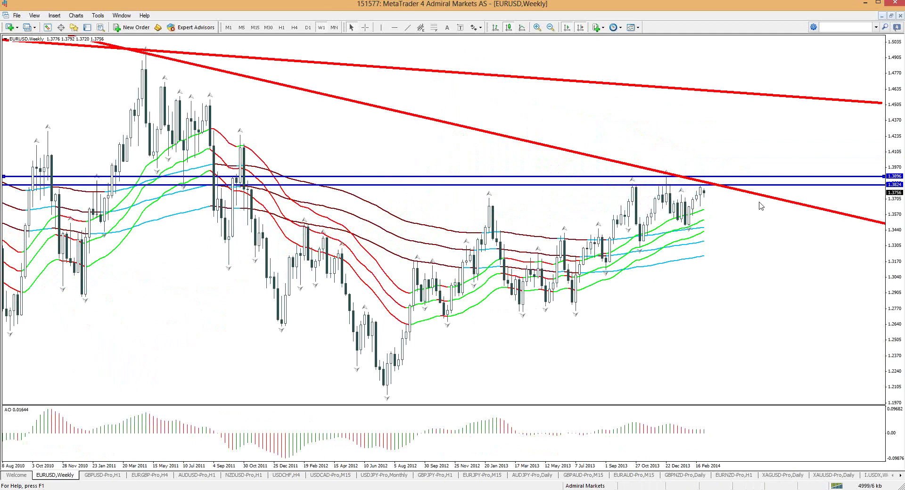
Zoom in on the EURUSD daily candles, then switch the chart to H4.
click(309, 28)
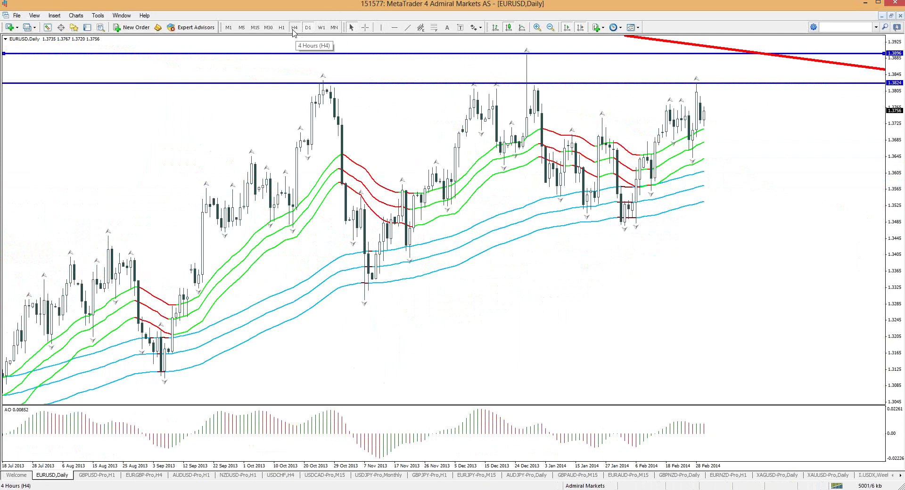
click(293, 27)
click(308, 27)
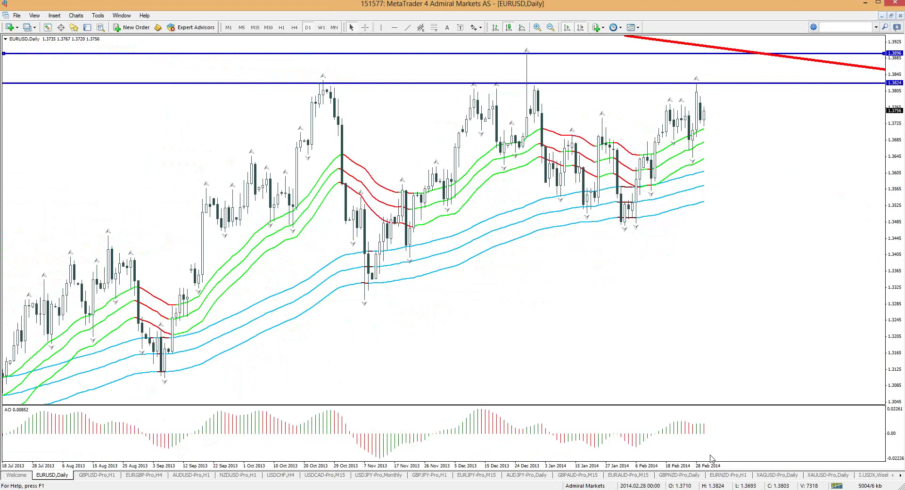
key(plus)
key(plus)
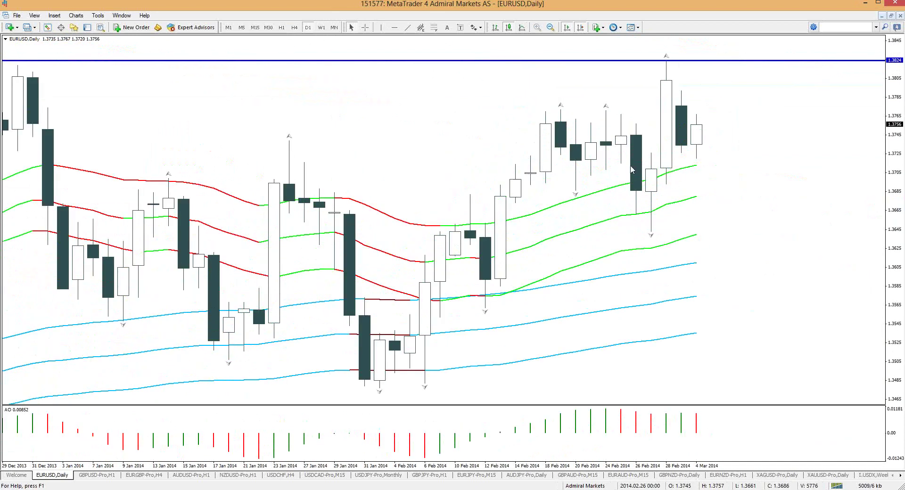
click(297, 29)
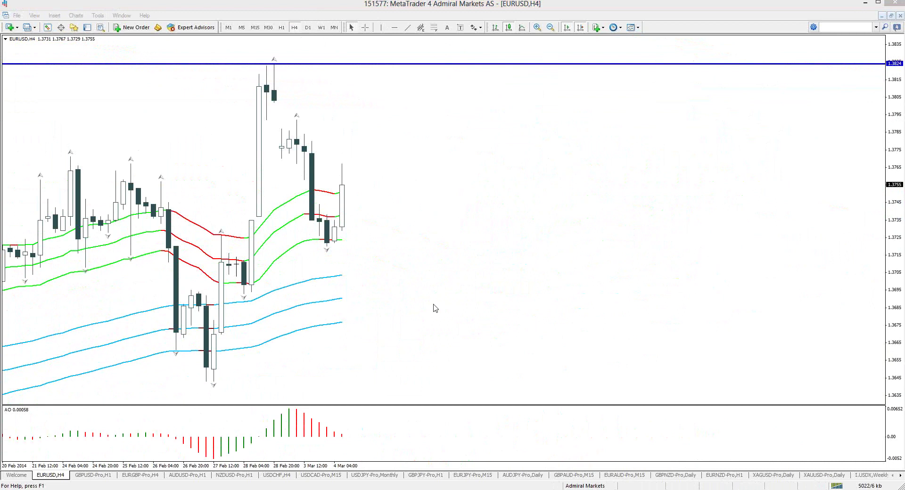
Pan H4 back to 10 Feb, sketch the rise from the 27 Feb low, clear it, then switch to H1.
click(426, 276)
drag(426, 276, 692, 212)
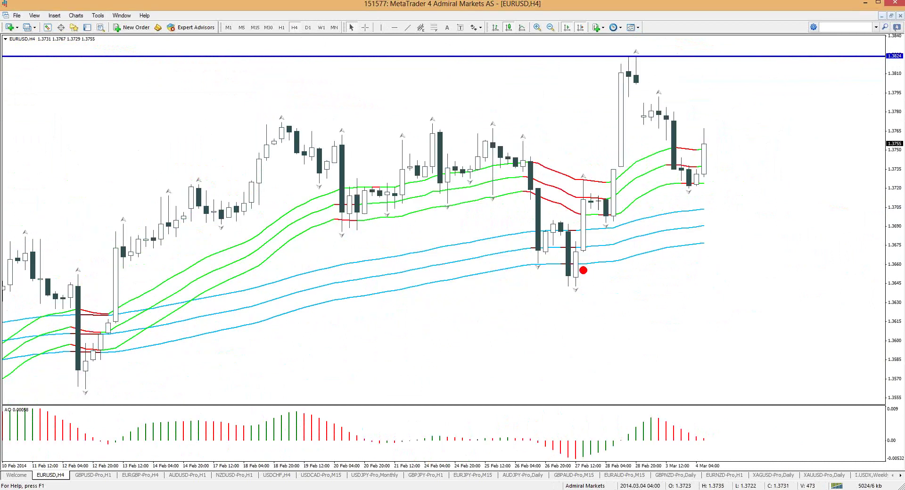
mouse_move(588, 269)
mouse_down()
mouse_move(580, 266)
mouse_move(620, 208)
mouse_move(632, 84)
mouse_move(674, 107)
mouse_move(691, 172)
mouse_up()
click(699, 223)
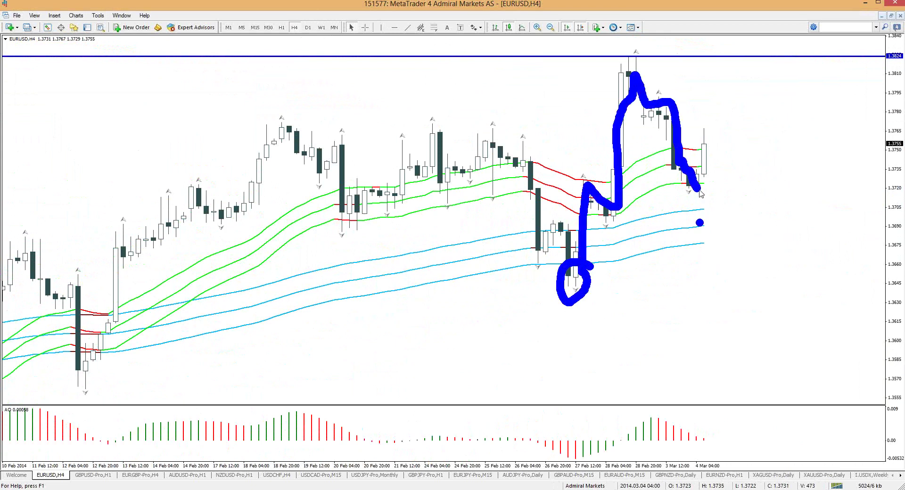
key(Escape)
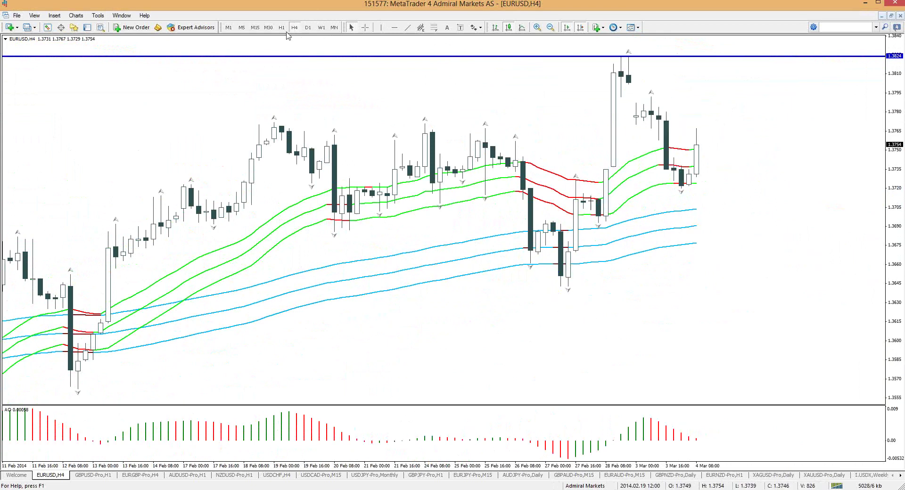
click(282, 27)
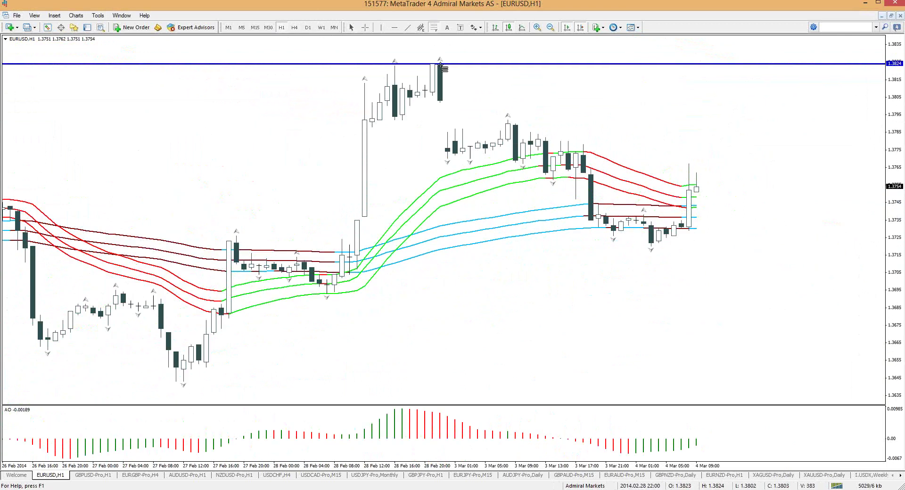
drag(440, 64, 470, 160)
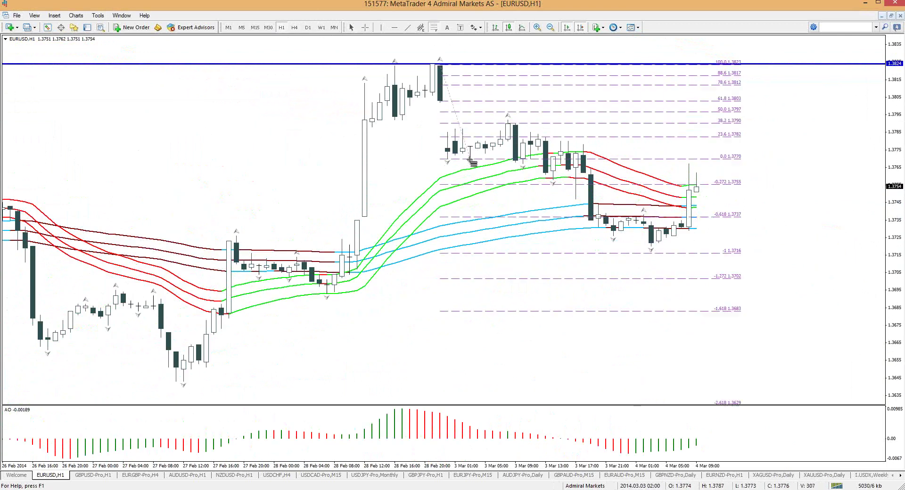
click(653, 250)
drag(647, 254, 666, 256)
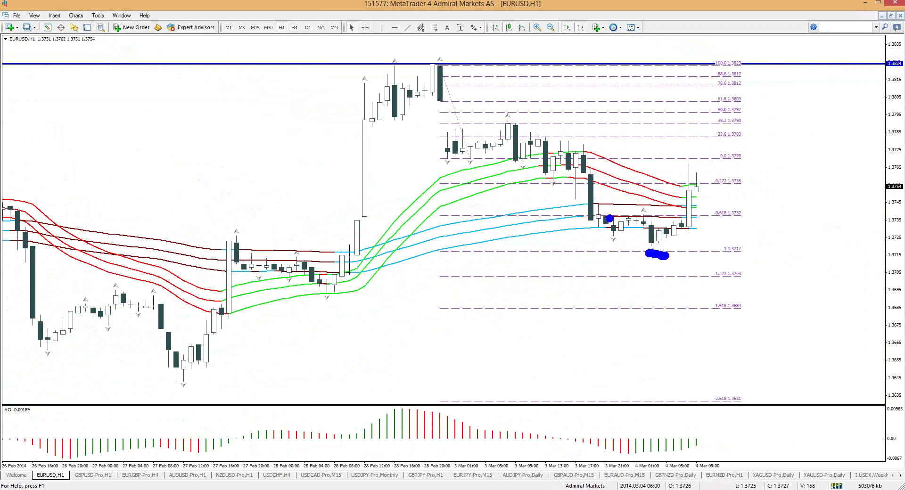
drag(441, 70, 476, 171)
key(Escape)
right_click(473, 161)
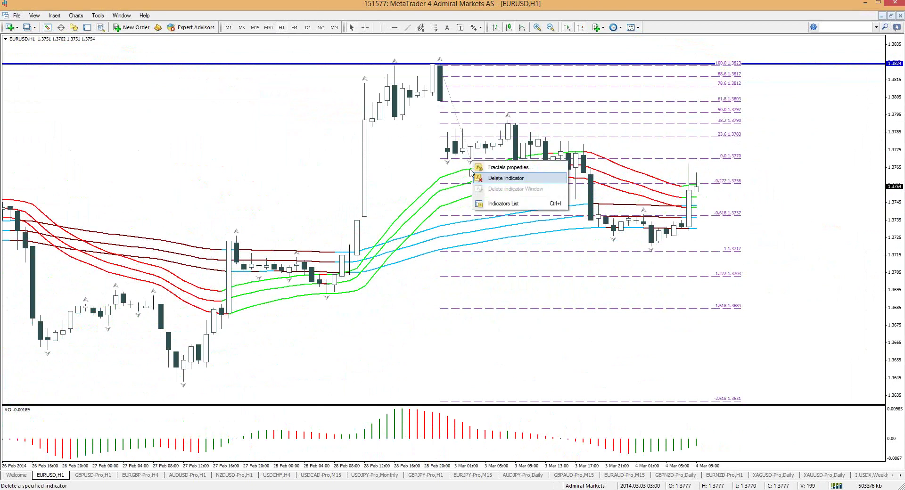
drag(471, 161, 448, 152)
right_click(460, 147)
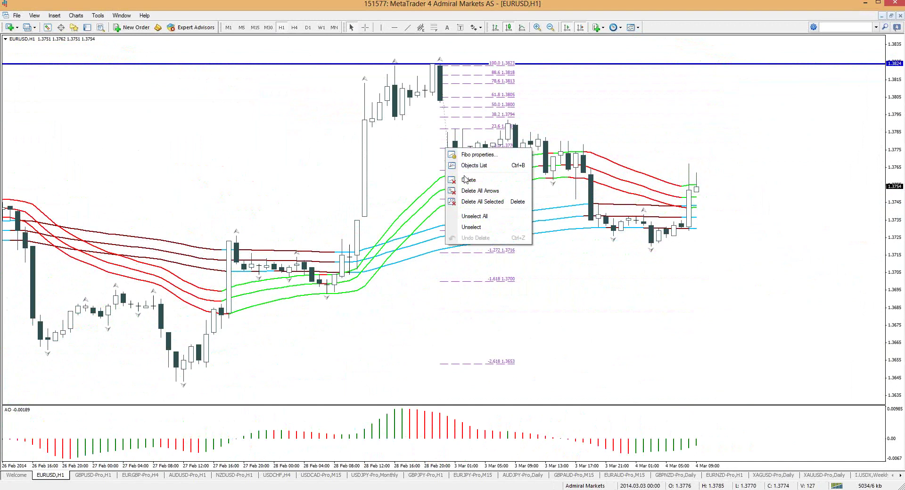
click(474, 179)
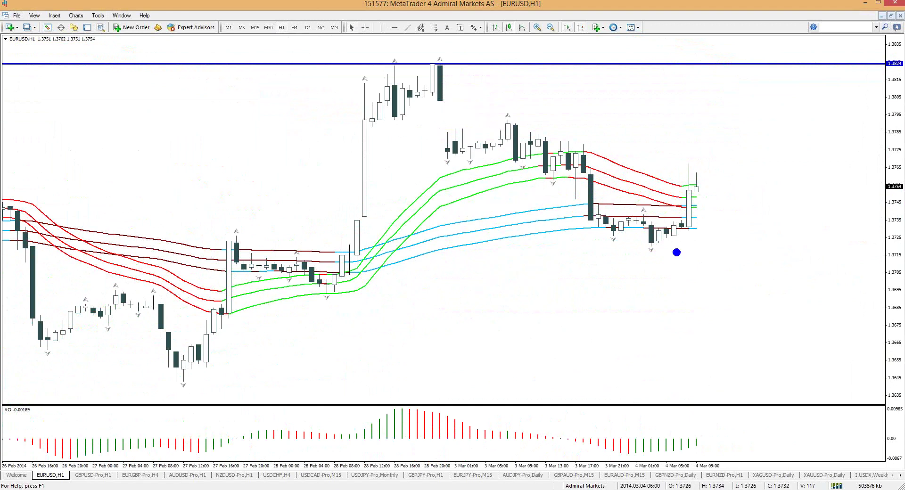
mouse_move(707, 222)
mouse_down()
mouse_move(603, 204)
mouse_move(667, 260)
mouse_move(698, 238)
mouse_move(696, 206)
mouse_up()
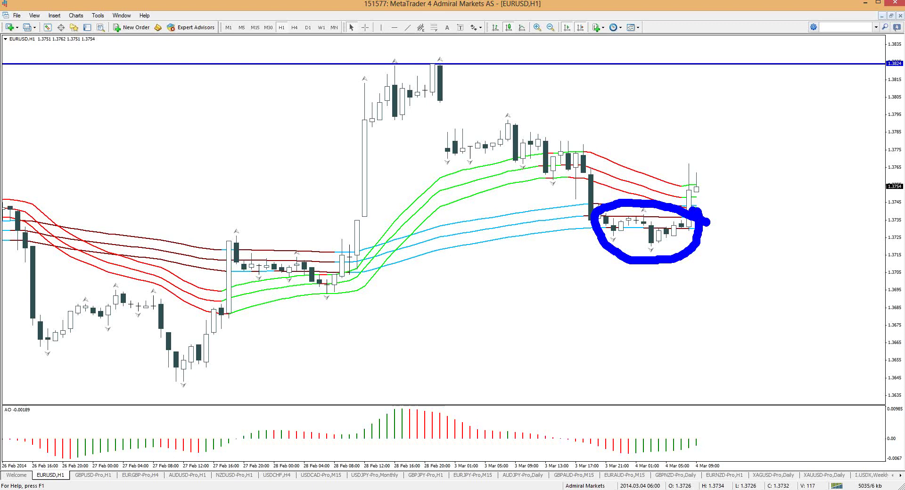
drag(573, 153, 692, 183)
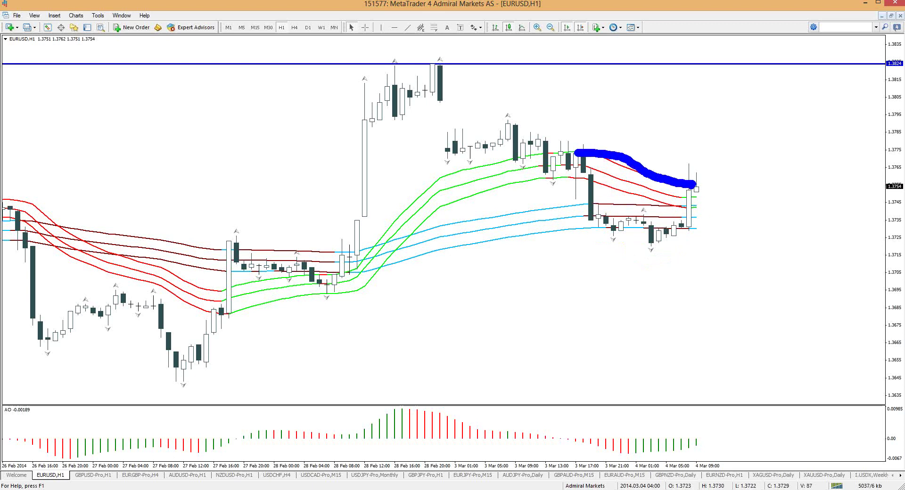
drag(693, 183, 691, 187)
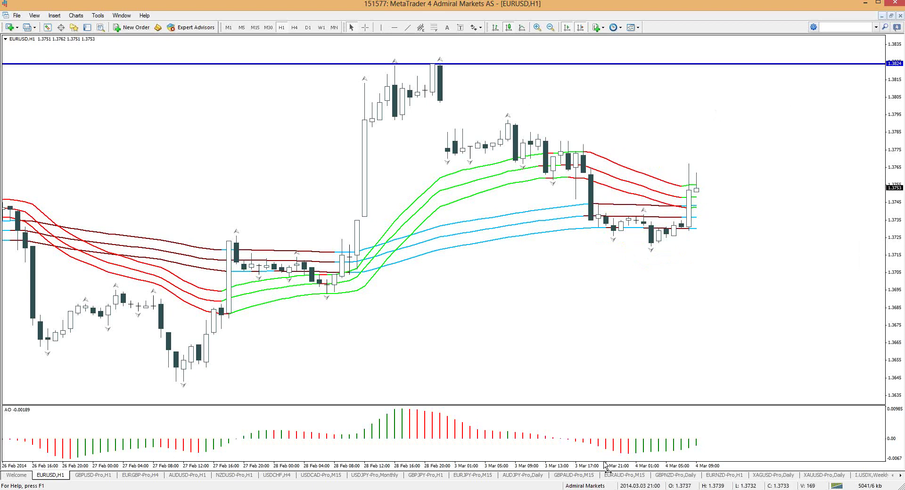
key(minus)
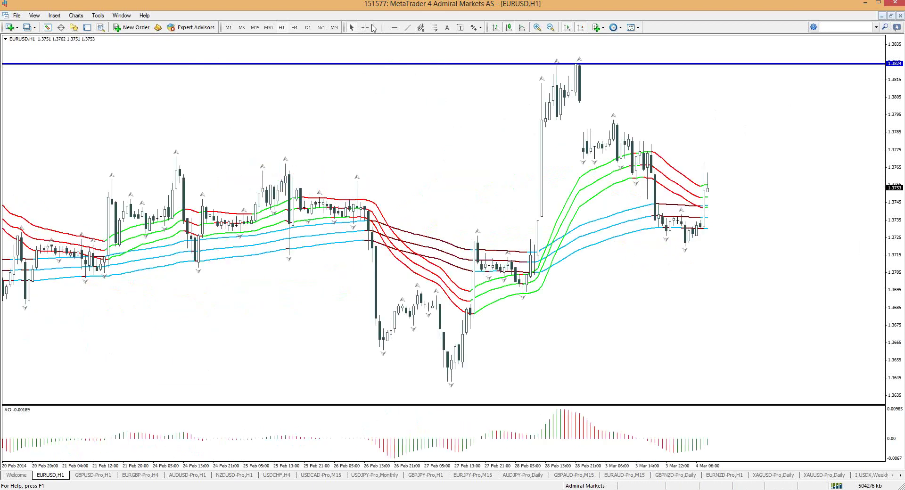
click(365, 27)
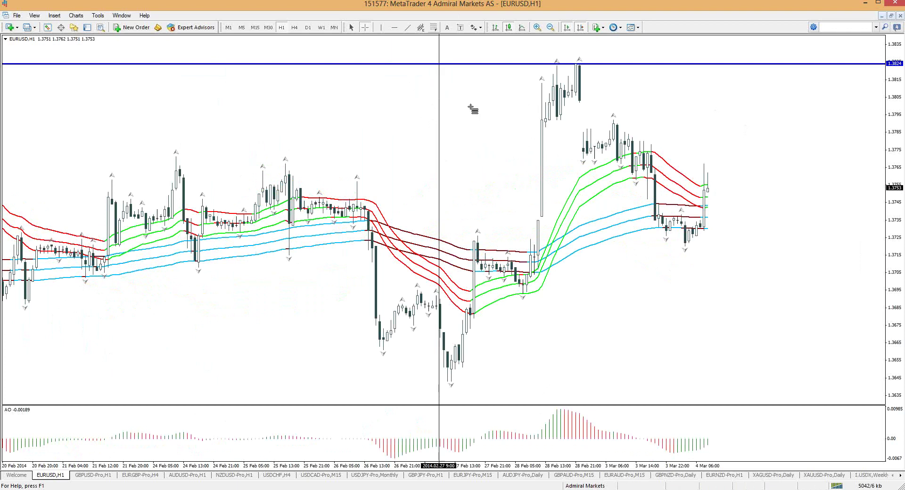
click(439, 368)
mouse_move(449, 383)
mouse_down()
mouse_move(487, 63)
mouse_move(484, 119)
mouse_up()
right_click(484, 119)
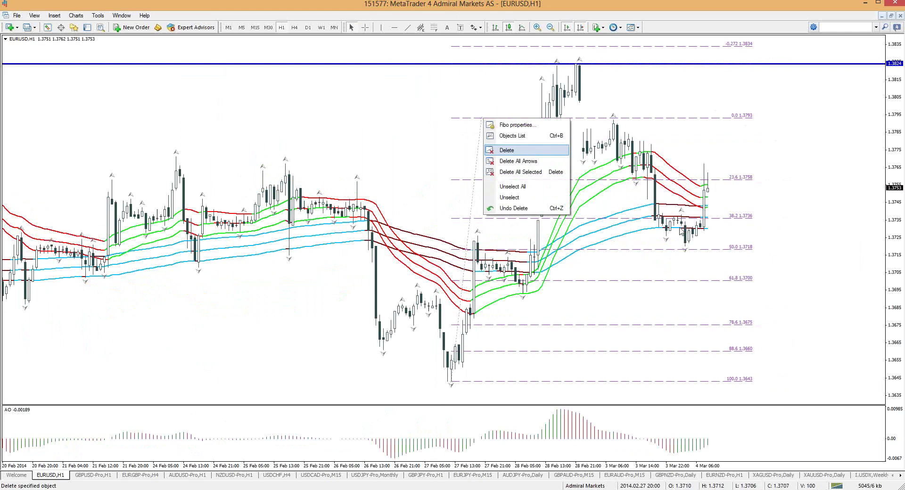
key(Return)
drag(643, 237, 754, 244)
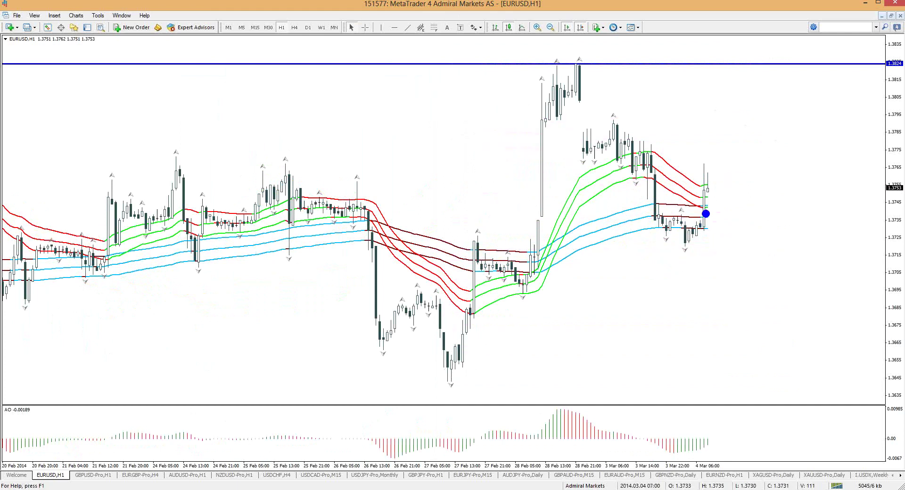
key(r)
mouse_move(708, 182)
mouse_down()
mouse_move(732, 280)
mouse_move(802, 153)
mouse_move(785, 165)
mouse_up()
key(b)
drag(808, 147, 816, 157)
key(e)
drag(742, 217, 744, 218)
mouse_move(744, 270)
mouse_down()
mouse_move(750, 292)
mouse_move(747, 270)
mouse_up()
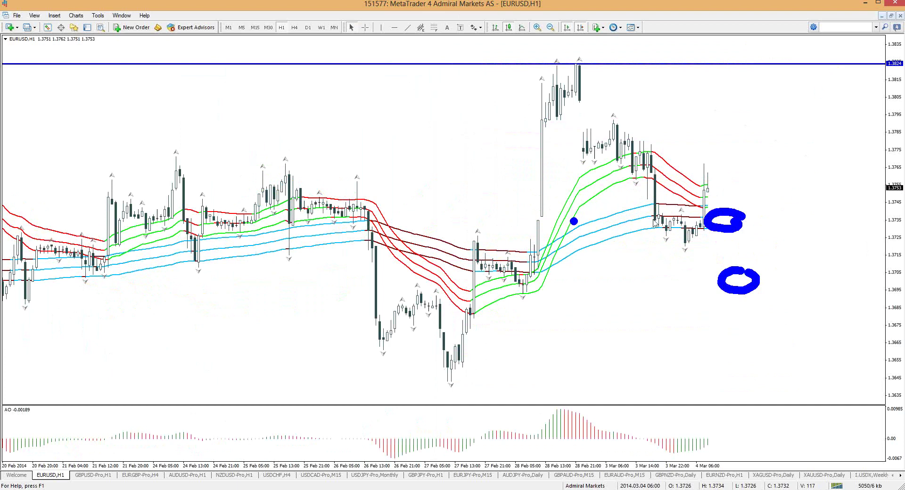
key(Escape)
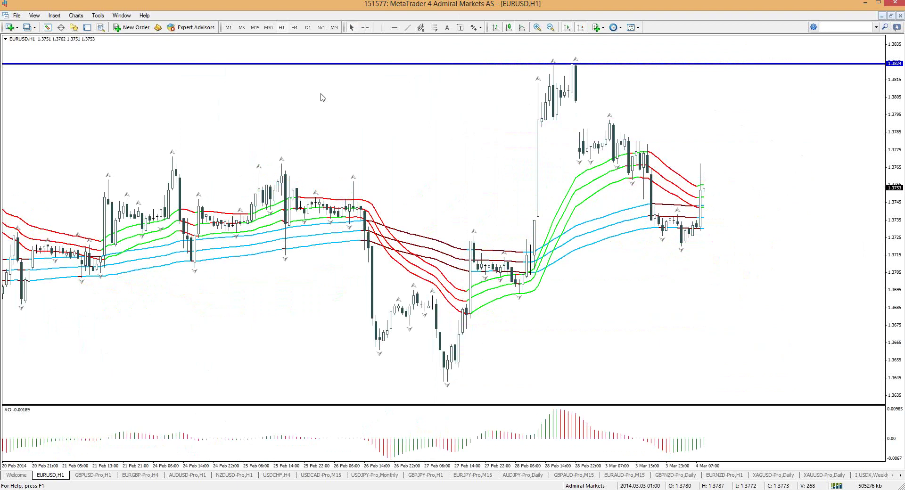
Switch EURUSD to 15-minute bars and draw a falling trendline from the 3 Mar high.
click(255, 27)
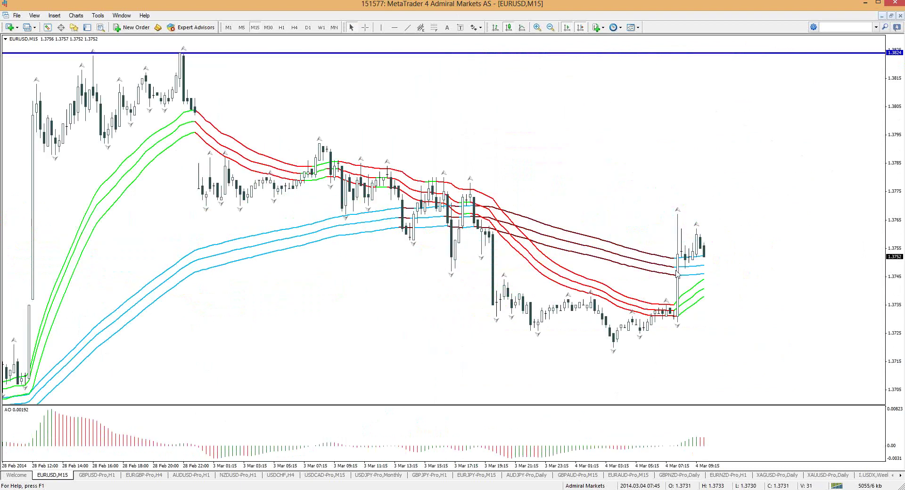
mouse_move(682, 275)
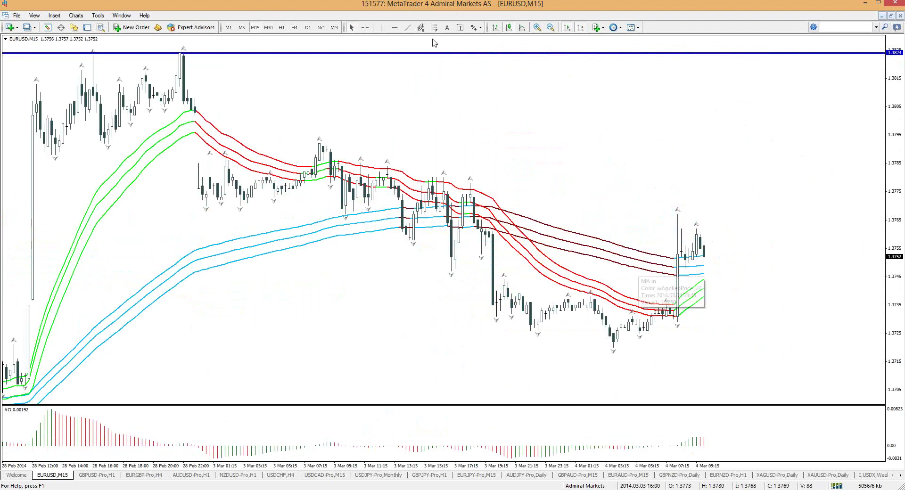
click(408, 27)
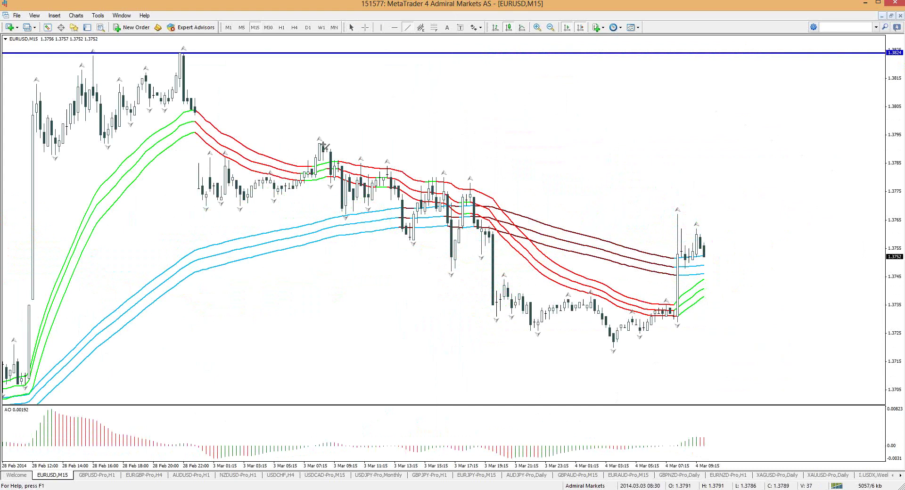
mouse_move(324, 146)
mouse_down()
mouse_move(764, 233)
mouse_move(773, 248)
mouse_up()
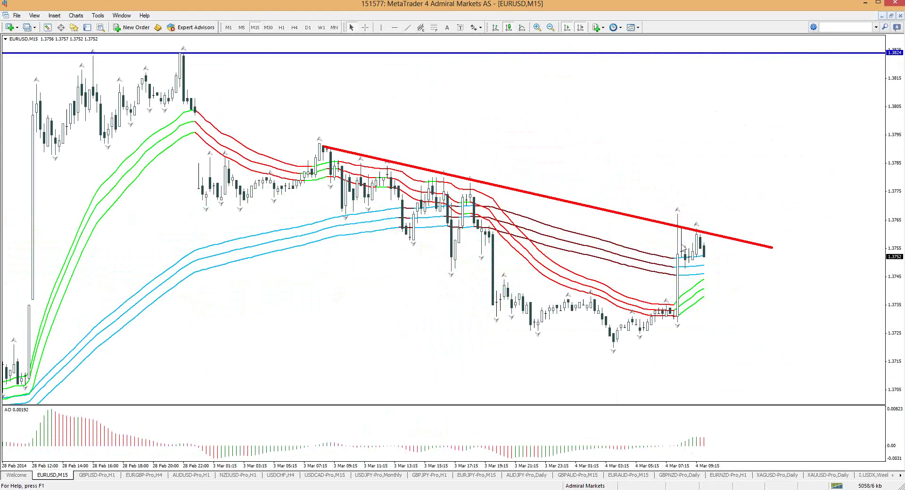
Sketch a horizontal level and a rising breakout arrow across the trendline, then clear them.
drag(563, 230, 811, 220)
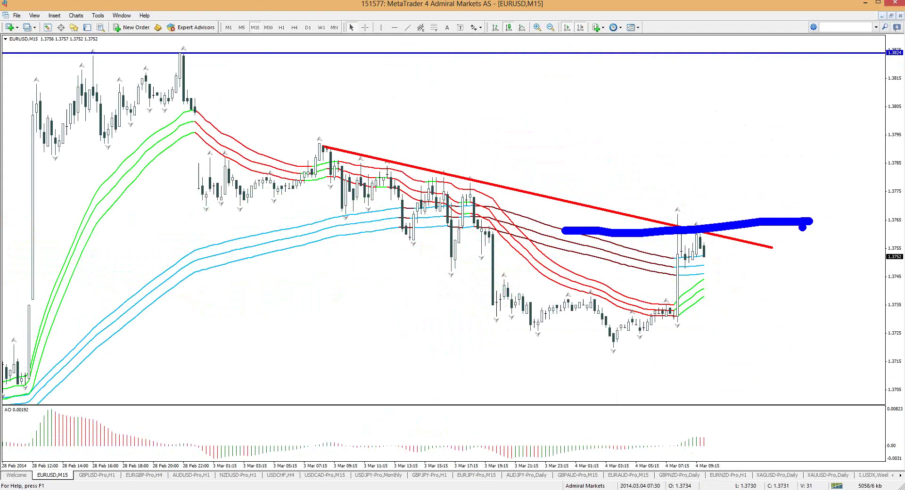
mouse_move(744, 208)
mouse_down()
mouse_move(815, 109)
mouse_move(841, 154)
mouse_up()
click(839, 171)
key(Escape)
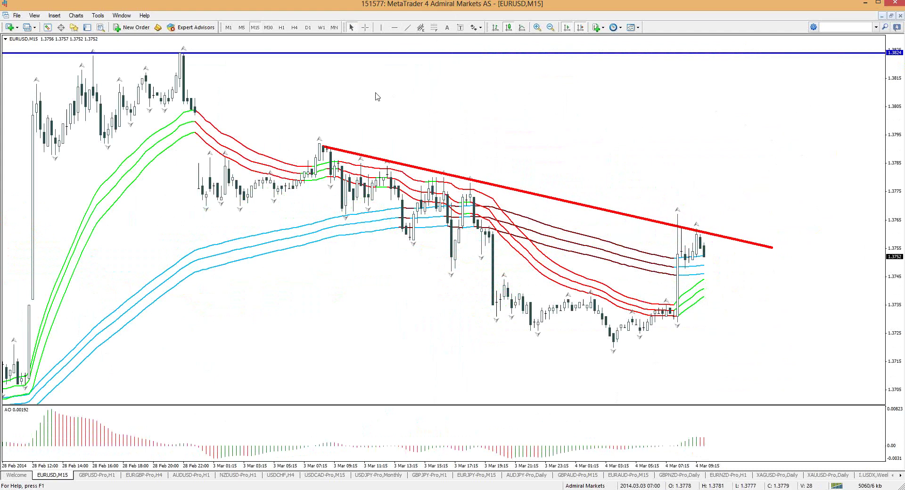
Use the crosshair to read the price level at the 09:45 bar.
click(366, 28)
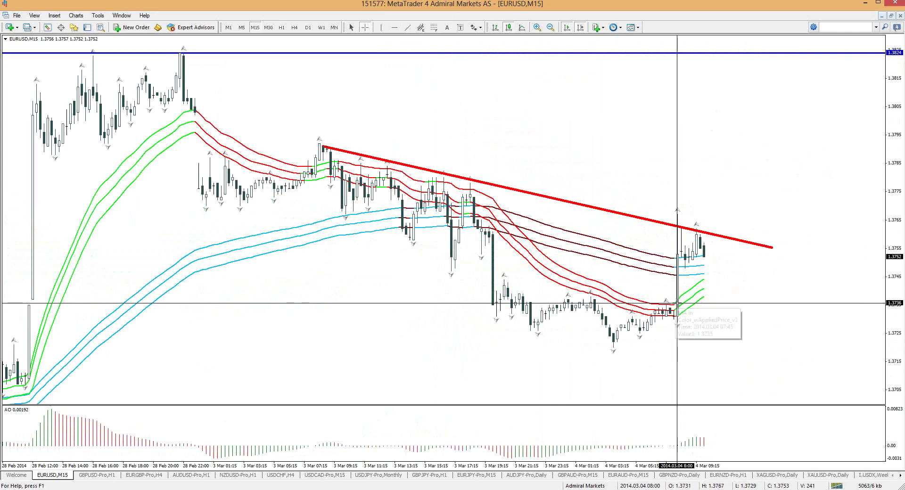
mouse_move(678, 304)
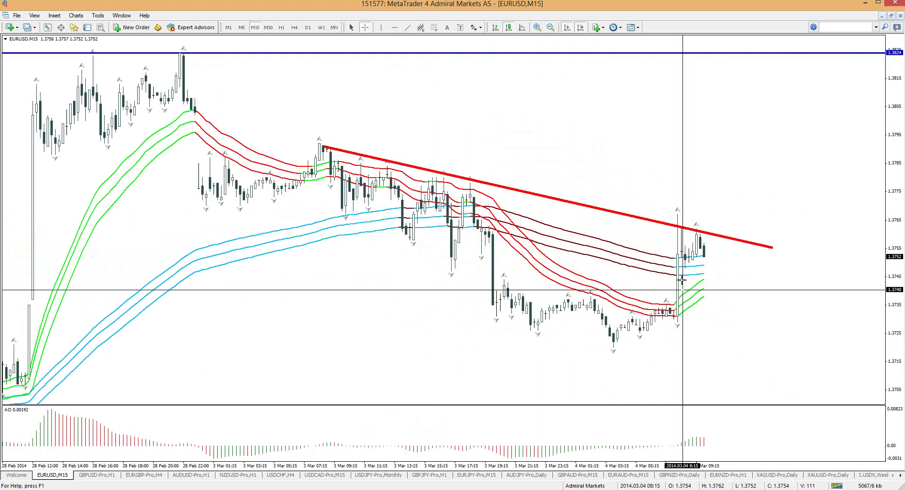
click(709, 270)
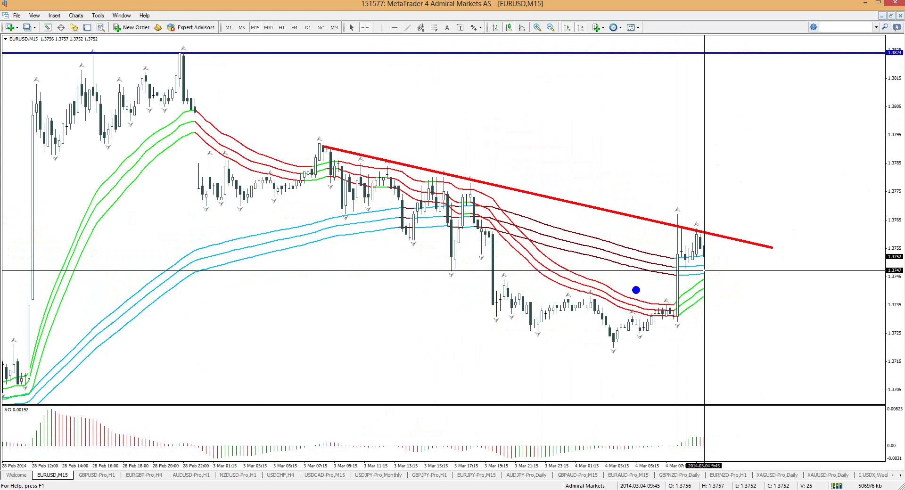
click(606, 299)
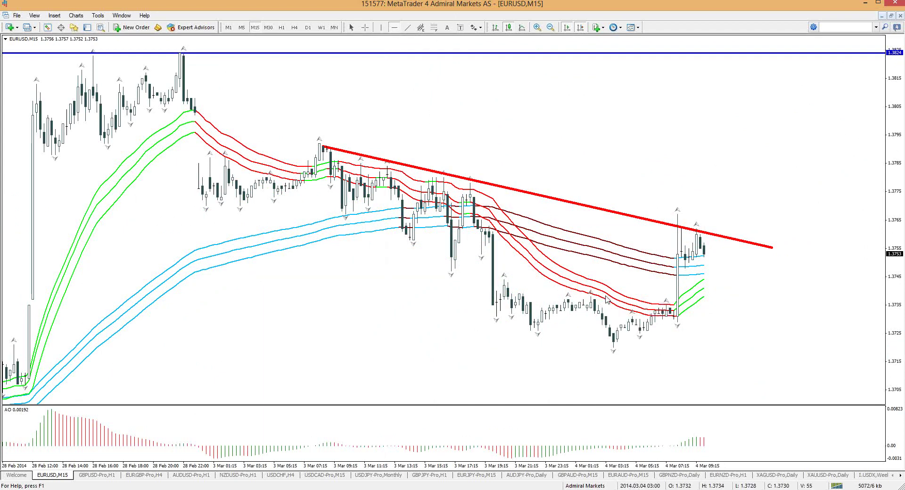
click(606, 298)
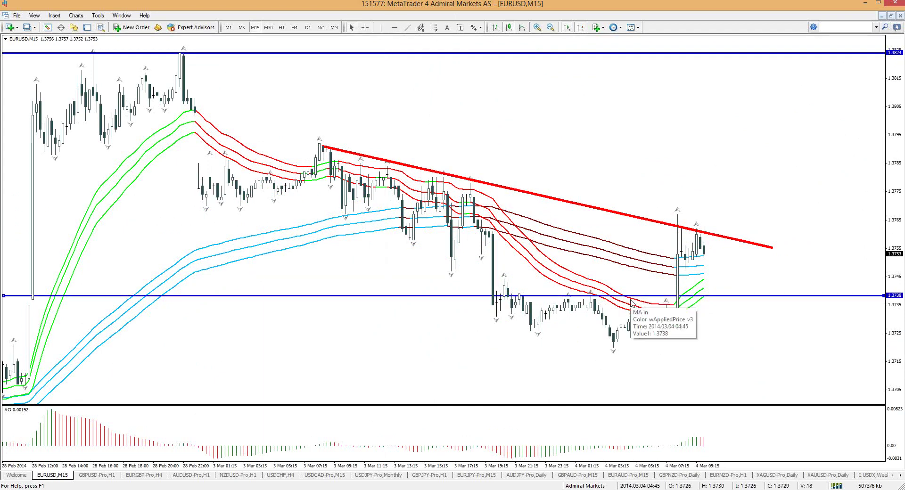
mouse_move(603, 303)
mouse_down()
mouse_move(519, 304)
mouse_move(702, 298)
mouse_move(547, 299)
mouse_up()
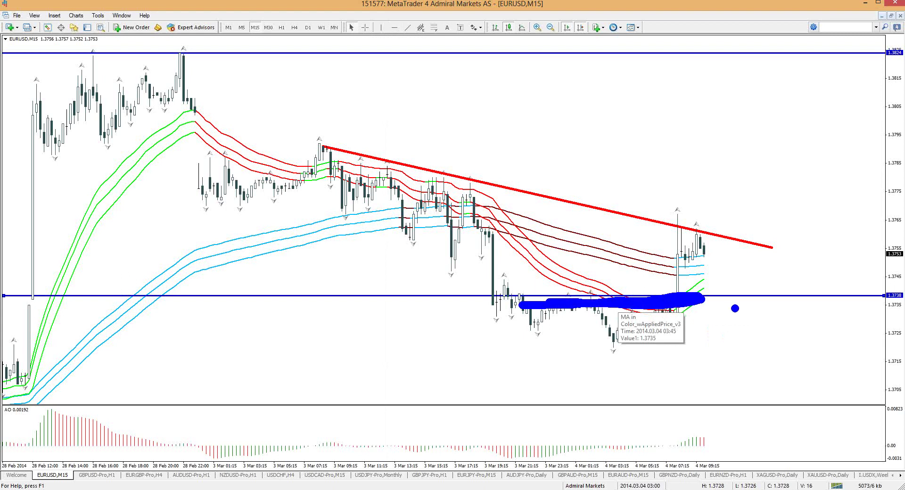
key(g)
key(e)
drag(714, 281, 711, 284)
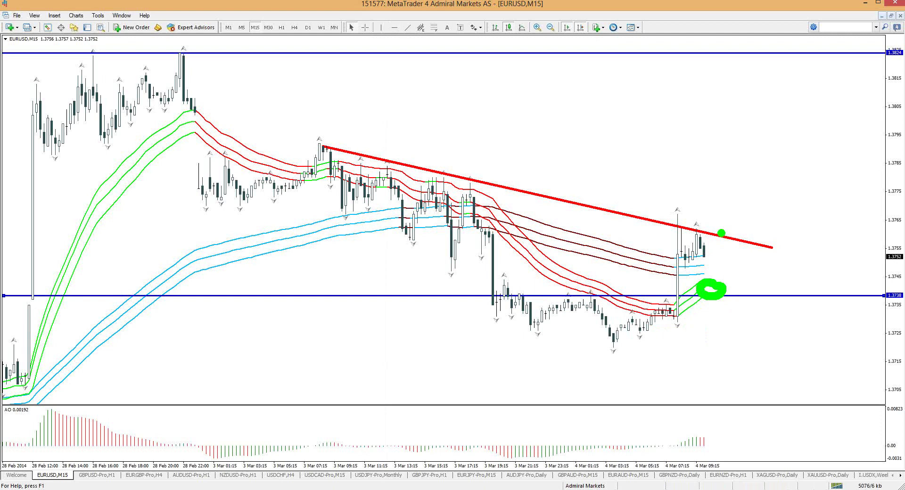
mouse_move(722, 232)
mouse_down()
mouse_move(772, 117)
mouse_move(795, 102)
mouse_move(801, 126)
mouse_up()
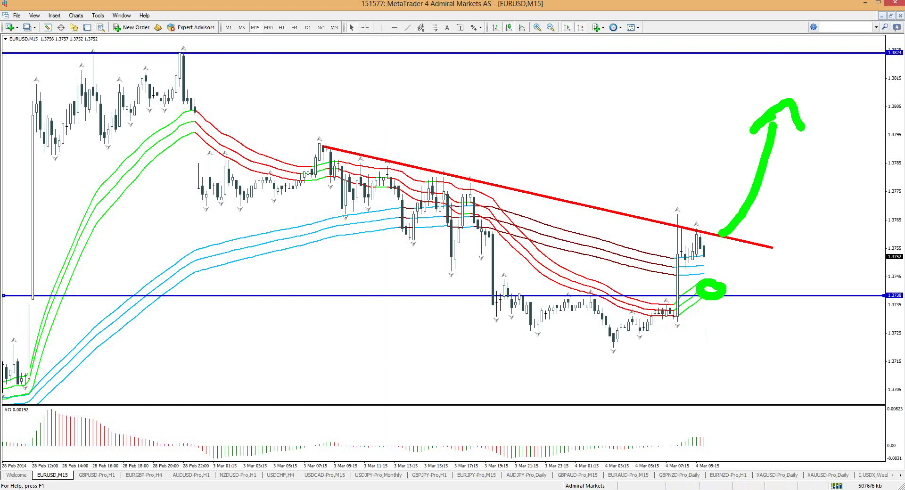
key(Escape)
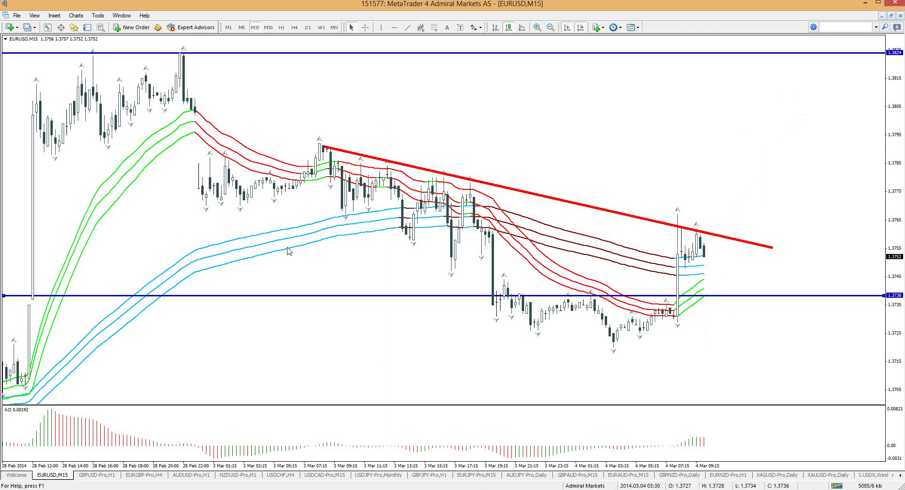
Move EURUSD from 30-minute to 5-minute candles, then sketch and clear a dip-and-rise path.
click(269, 28)
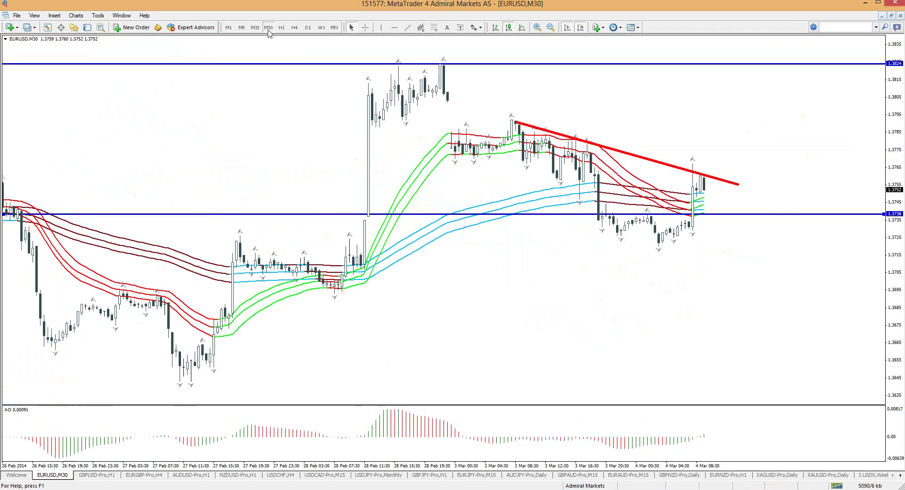
click(230, 29)
click(242, 28)
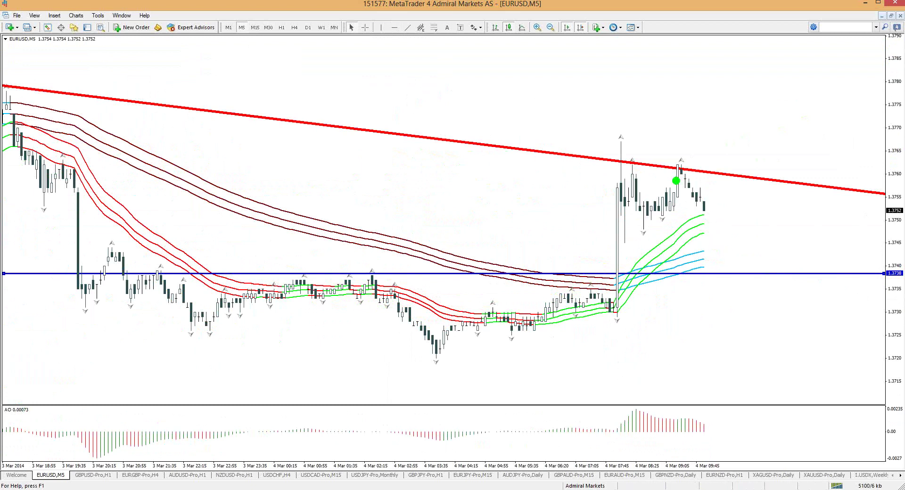
mouse_move(683, 171)
mouse_down()
mouse_move(722, 255)
mouse_move(735, 226)
mouse_up()
key(Escape)
Put EURUSD on hourly candles, sketch and clear a red drop arrow, then bring up the GBPUSD-Pro H1 chart.
click(255, 27)
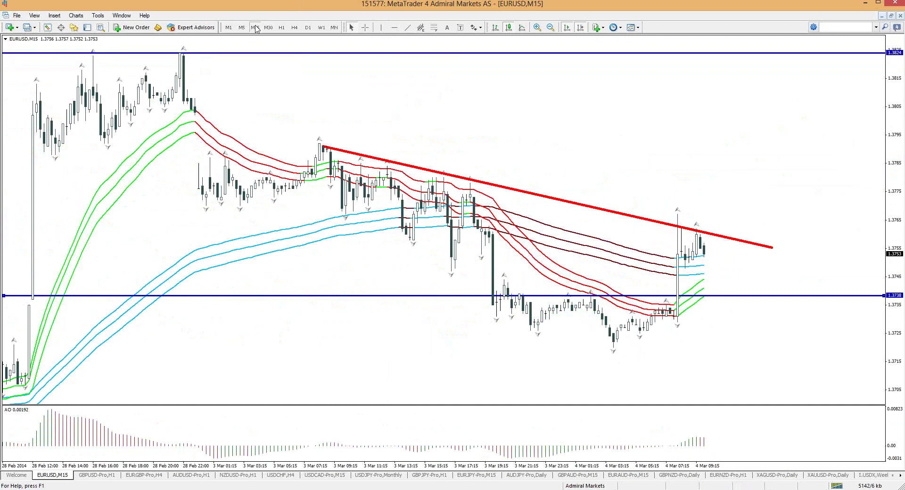
click(281, 28)
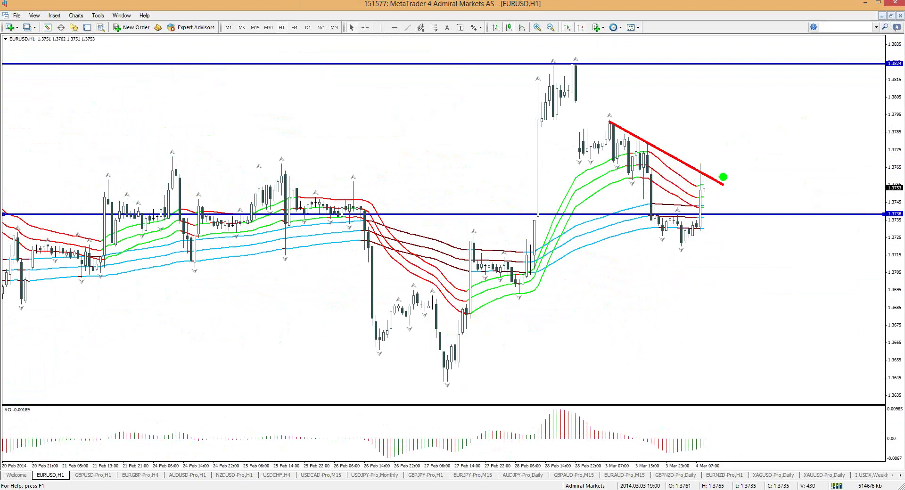
mouse_move(706, 185)
mouse_down()
mouse_move(729, 290)
mouse_move(796, 257)
mouse_move(825, 330)
mouse_up()
mouse_move(807, 327)
mouse_down()
mouse_move(816, 346)
mouse_move(844, 324)
mouse_move(817, 334)
mouse_up()
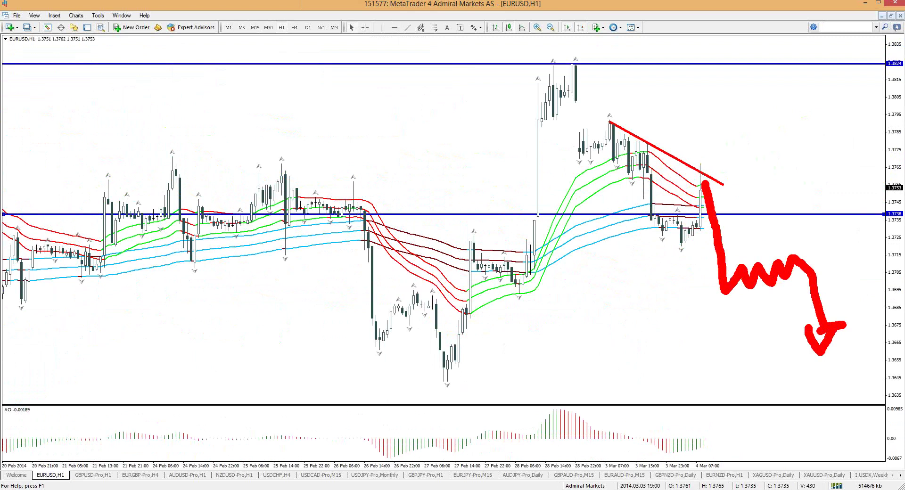
key(Escape)
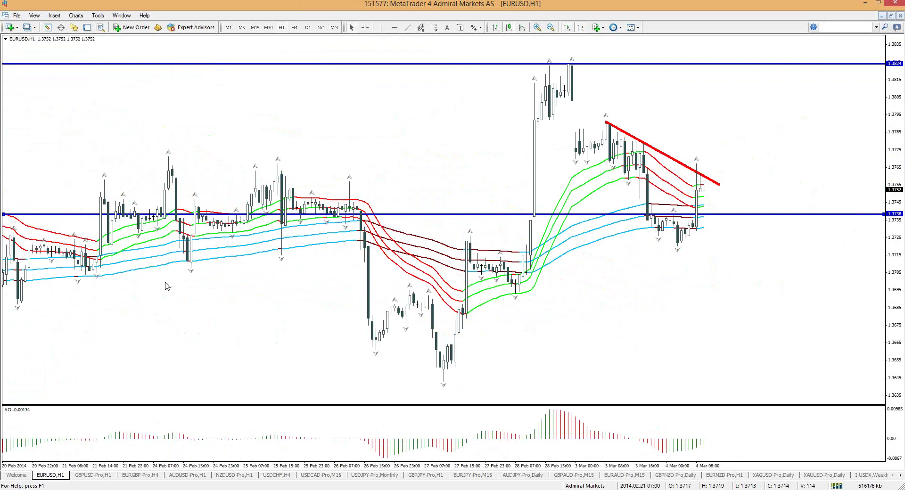
click(100, 476)
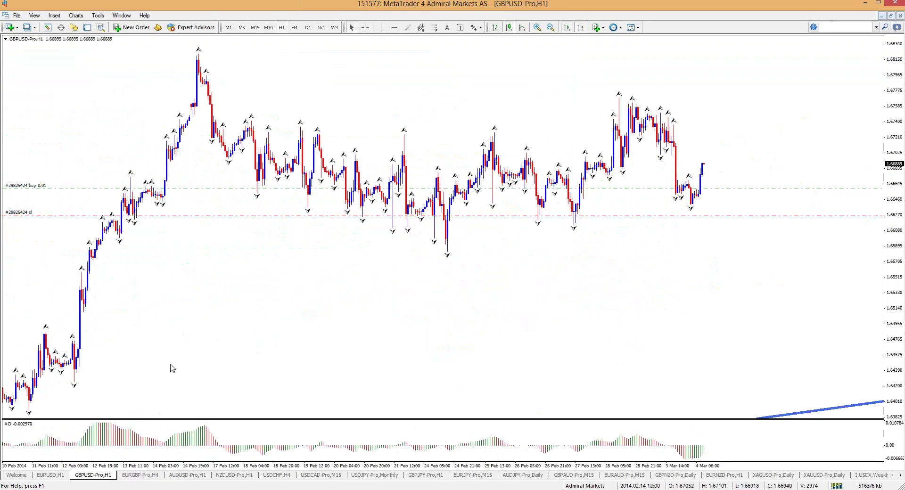
Apply the '3 bandits 15m' template to the GBPUSD-Pro hourly chart.
right_click(314, 303)
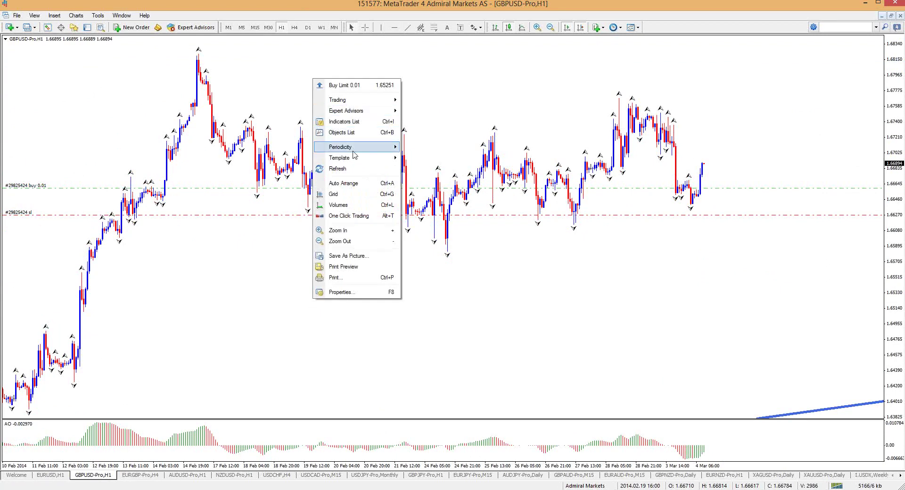
mouse_move(356, 158)
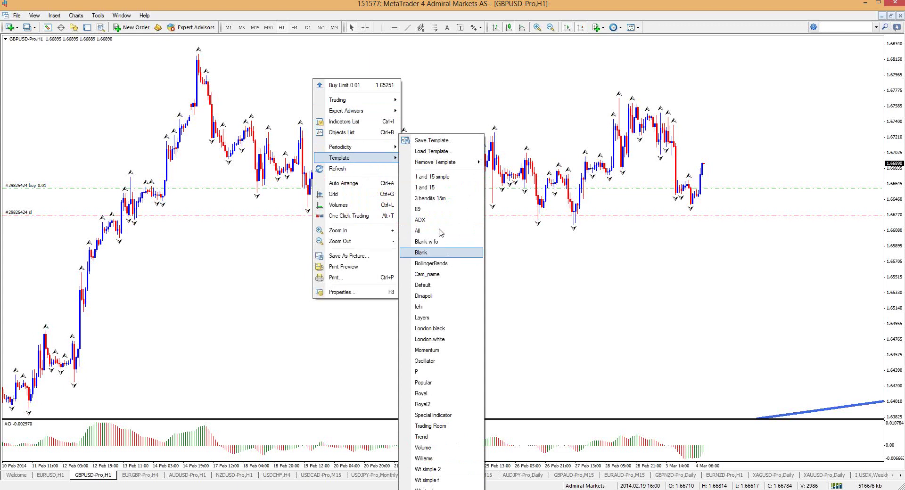
click(439, 200)
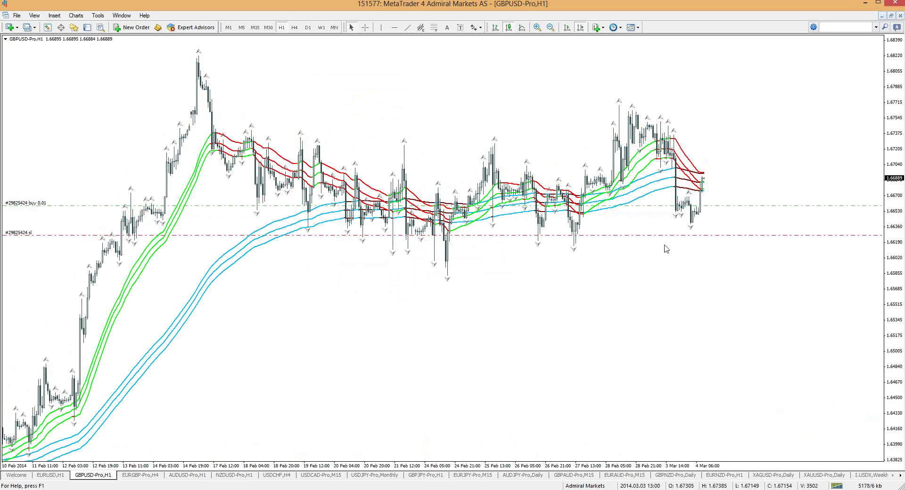
Draw a rising red trendline beneath the late-February lows.
click(408, 27)
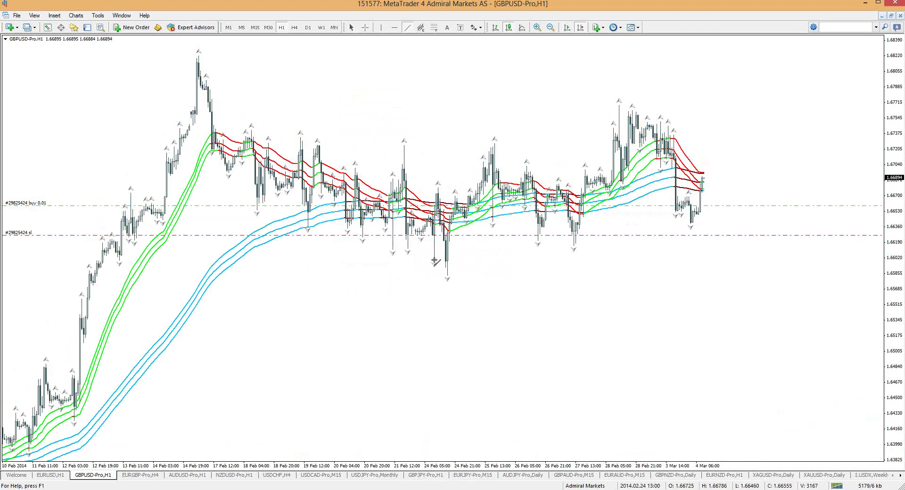
click(745, 219)
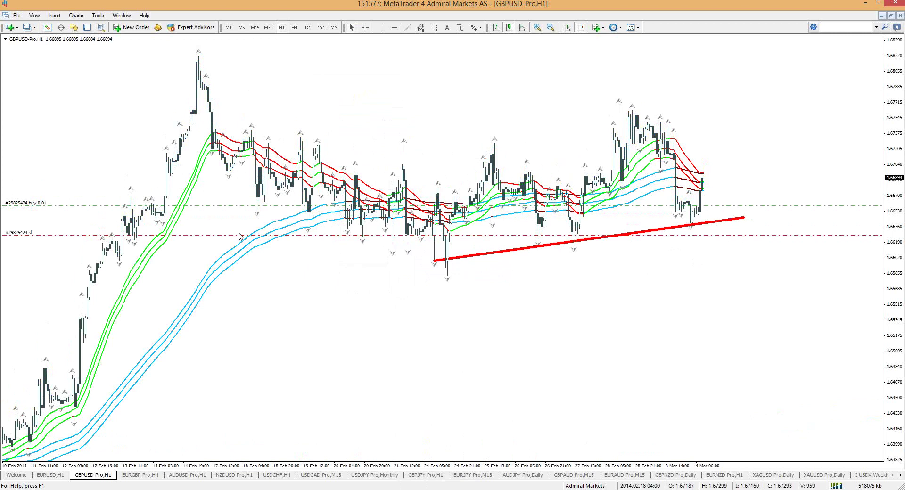
click(176, 294)
Trace the rally to the 14 Feb high, the 25 Feb drop and 28 Feb rise, then clear them.
mouse_move(33, 440)
mouse_down()
mouse_move(190, 80)
mouse_move(284, 162)
mouse_move(438, 256)
mouse_move(456, 295)
mouse_move(482, 163)
mouse_move(493, 151)
mouse_move(572, 203)
mouse_up()
drag(495, 215, 579, 249)
mouse_move(582, 191)
mouse_down()
mouse_move(602, 184)
mouse_move(620, 117)
mouse_move(637, 117)
mouse_move(666, 144)
mouse_move(674, 210)
mouse_move(687, 219)
mouse_up()
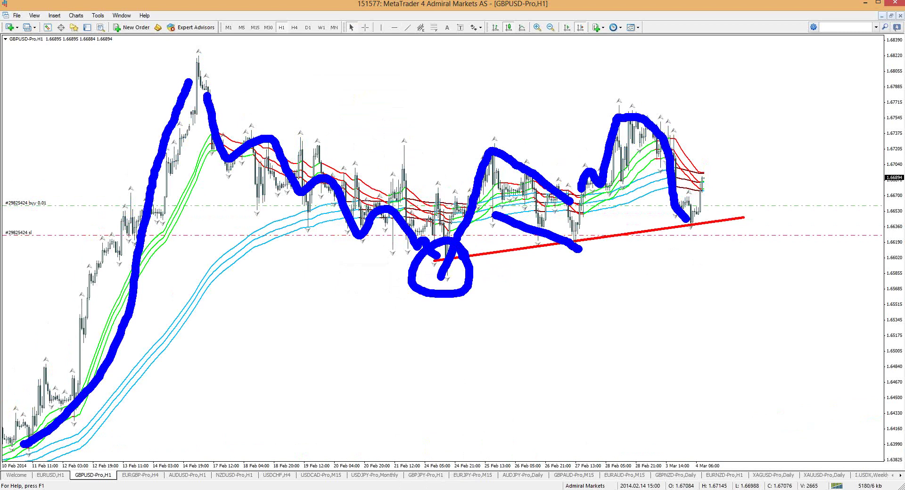
key(Escape)
key(ctrl+2)
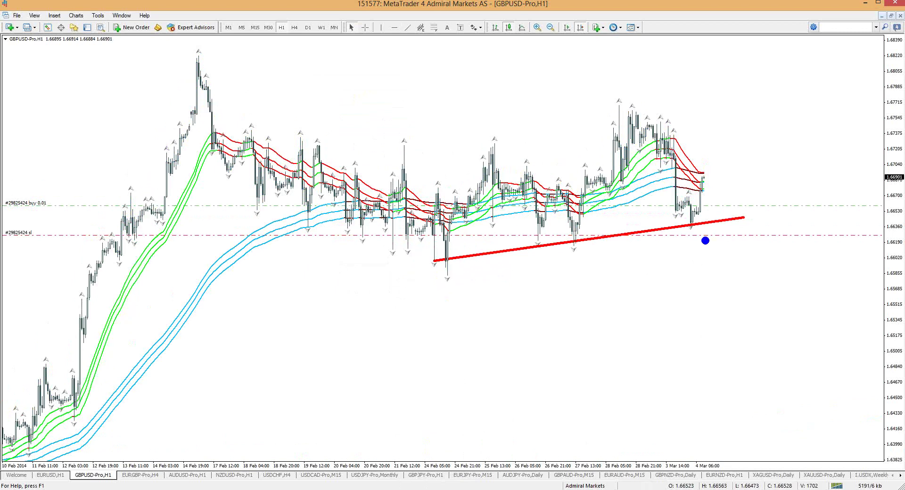
Circle the 4 Mar low and 14 Feb peak, sketch a zigzag to the trendline, then clear.
mouse_move(705, 218)
mouse_down()
mouse_move(676, 220)
mouse_move(717, 220)
mouse_move(699, 219)
mouse_up()
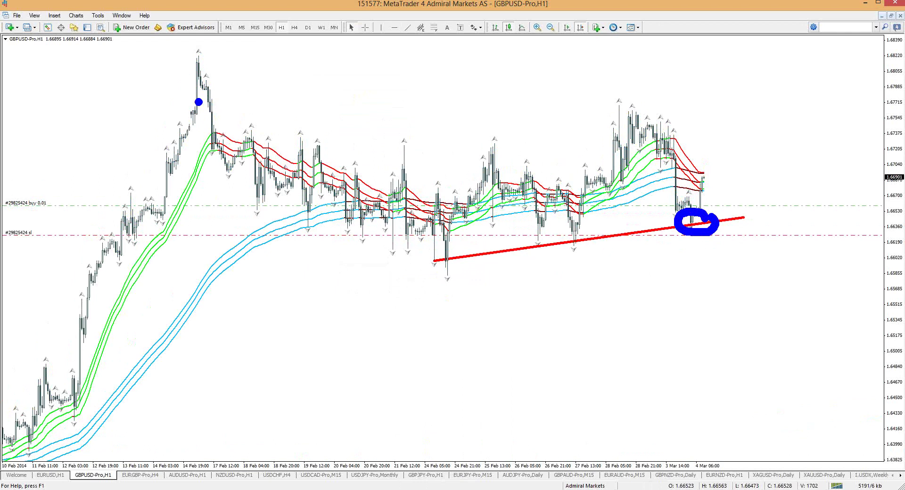
key(Escape)
key(ctrl+2)
mouse_move(234, 62)
mouse_down()
mouse_move(181, 41)
mouse_move(249, 66)
mouse_move(234, 60)
mouse_up()
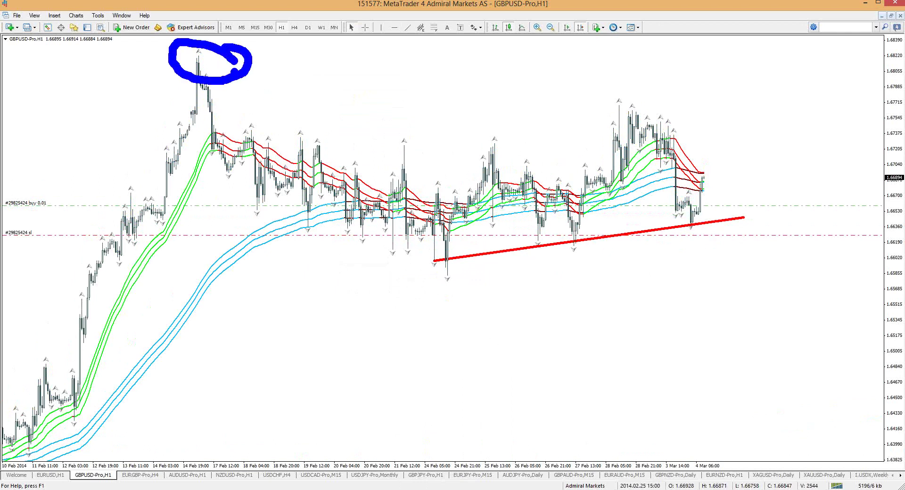
mouse_move(258, 126)
mouse_down()
mouse_move(366, 210)
mouse_move(527, 228)
mouse_move(633, 158)
mouse_move(700, 226)
mouse_up()
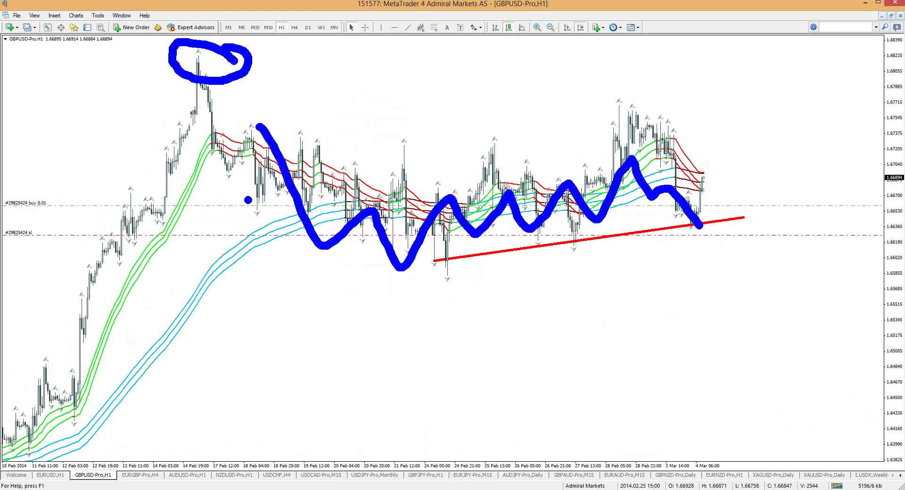
key(Escape)
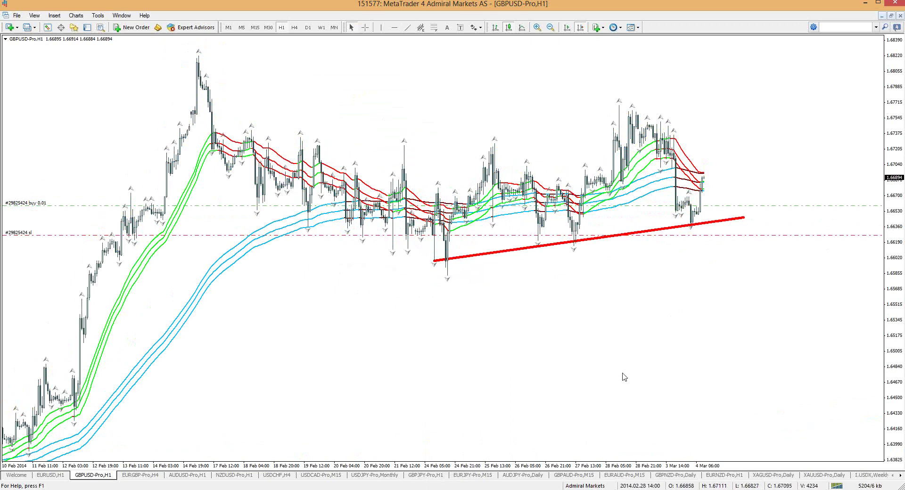
Switch GBPUSD to H4 with chart shift and draw a Fibonacci retracement up to 1.68220.
click(295, 27)
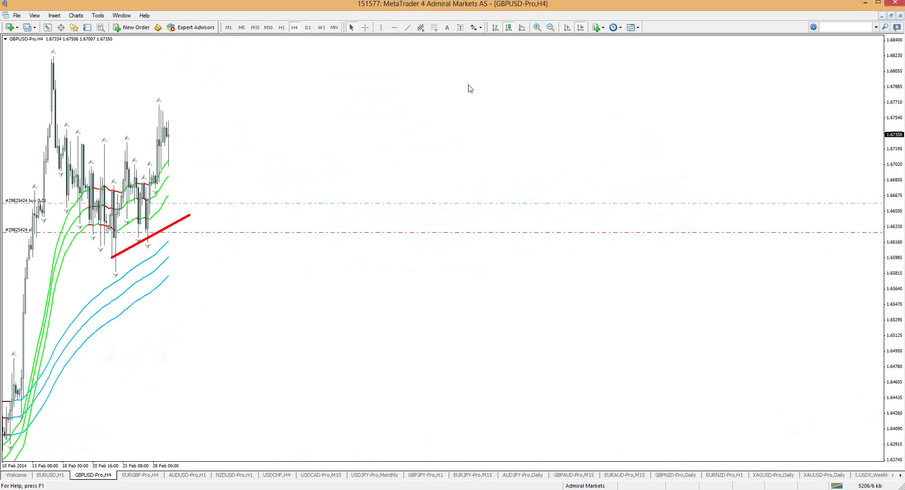
click(568, 28)
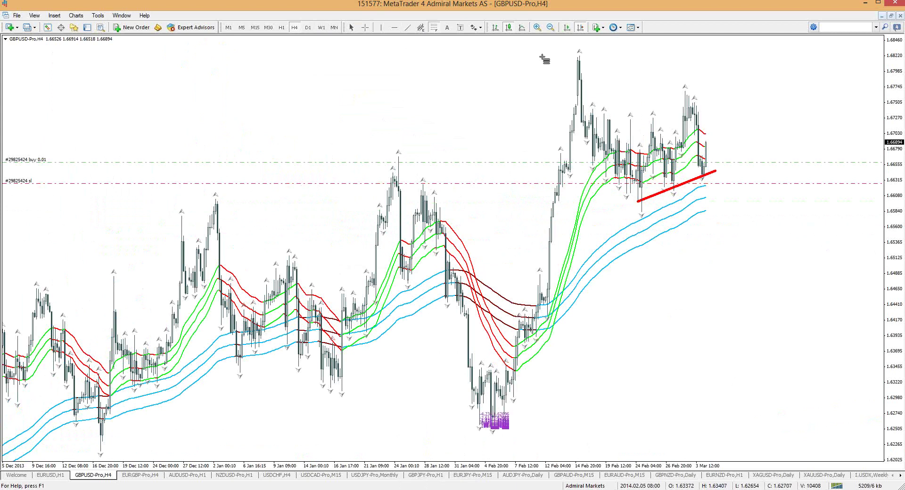
drag(544, 59, 519, 56)
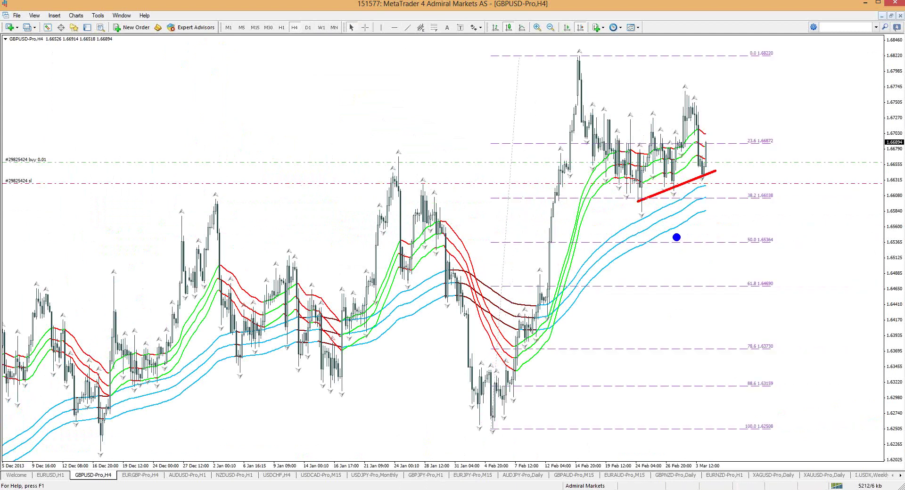
Underline the 38.2 and 50.0 Fibonacci levels, circle the 1.68220 high, then clear the marks.
drag(616, 200, 659, 200)
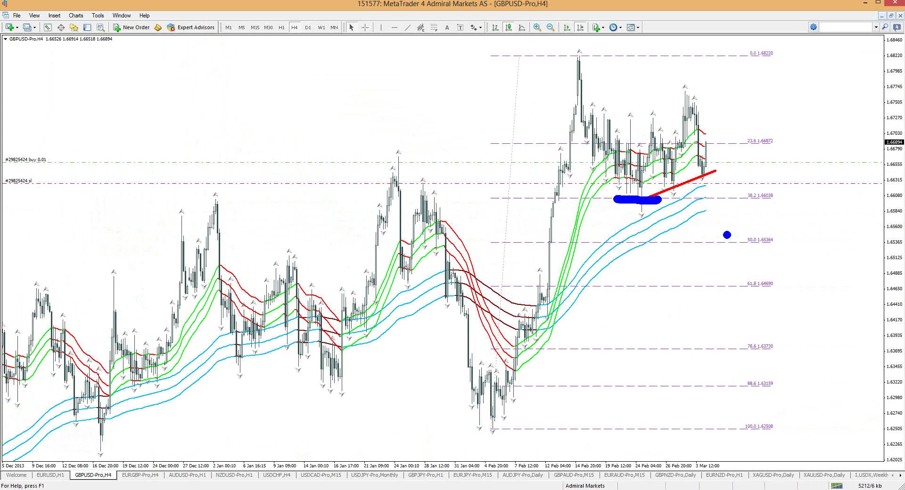
drag(704, 239, 744, 245)
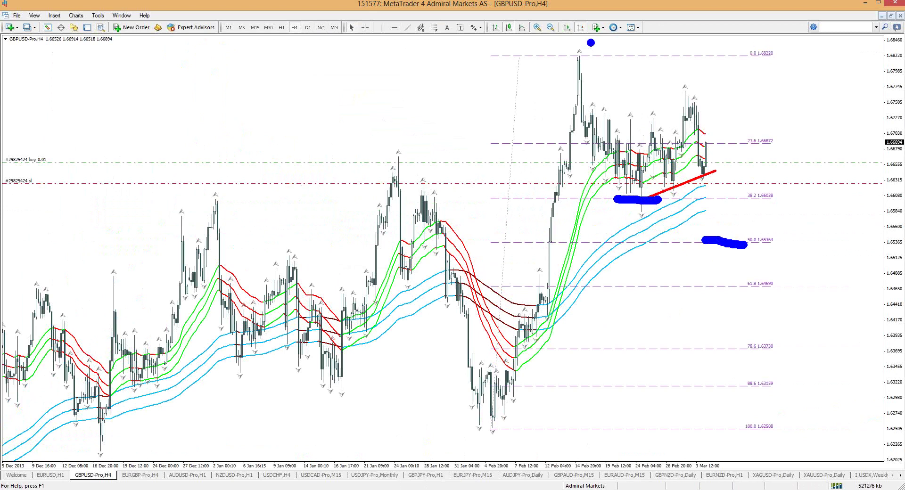
mouse_move(595, 42)
mouse_down()
mouse_move(608, 71)
mouse_move(596, 43)
mouse_up()
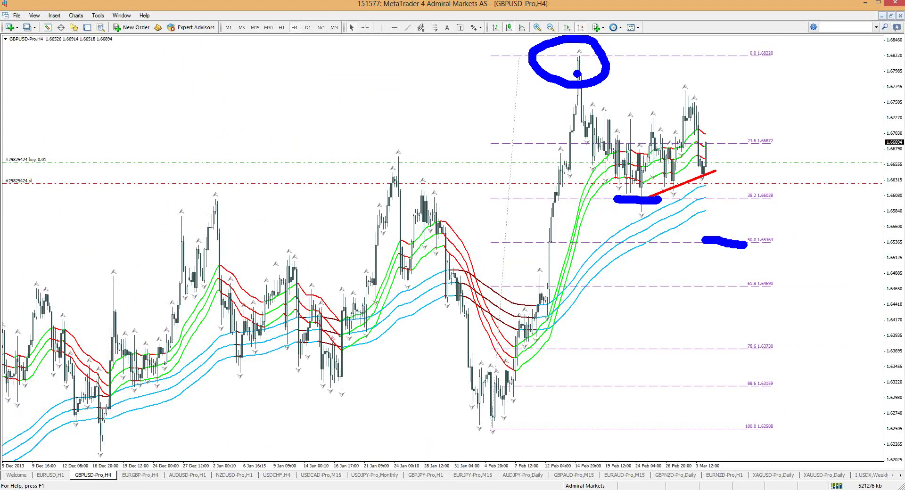
key(Escape)
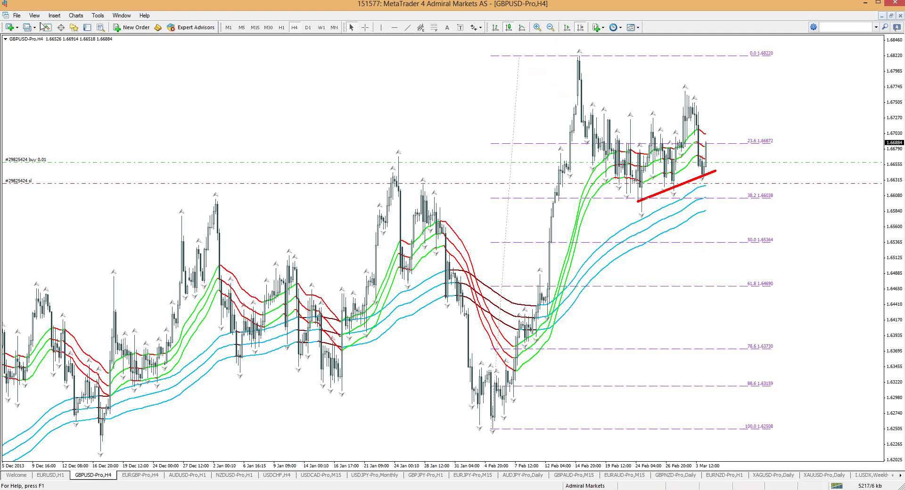
Add the Awesome Oscillator below the GBPUSD chart and enlarge the price pane.
click(54, 15)
mouse_move(76, 27)
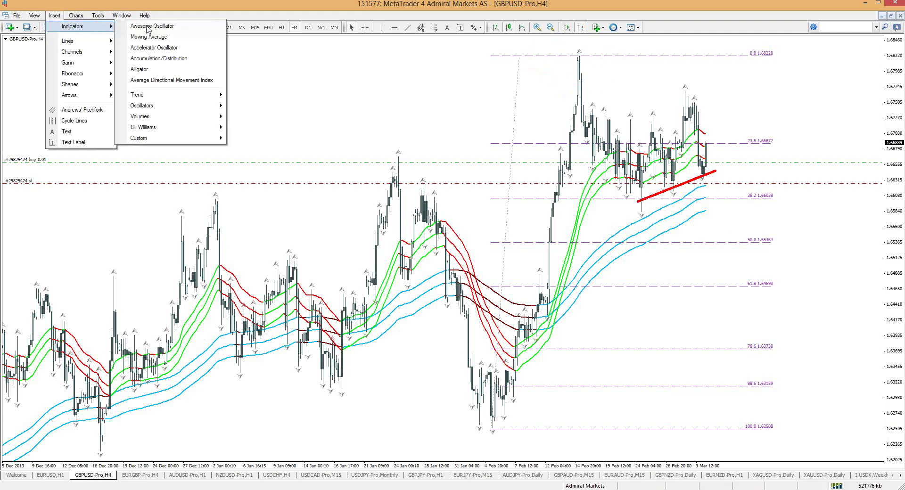
key(Return)
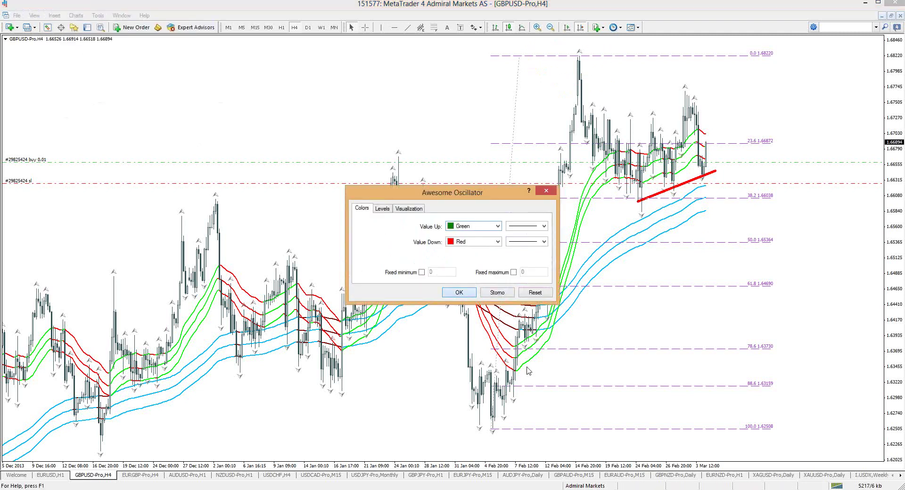
key(Return)
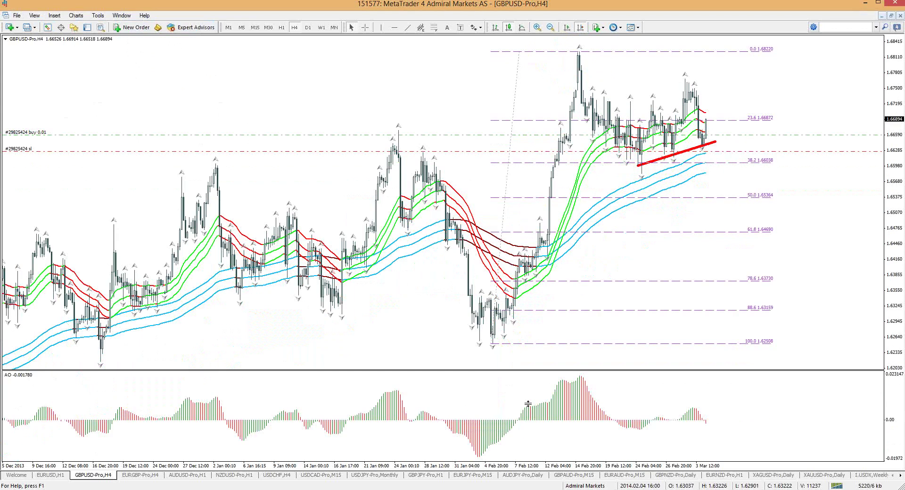
drag(528, 404, 528, 404)
Mark the oscillator peak and the Feb 4–14 rally, clear them, then show the latest H1 bars.
drag(594, 396, 587, 394)
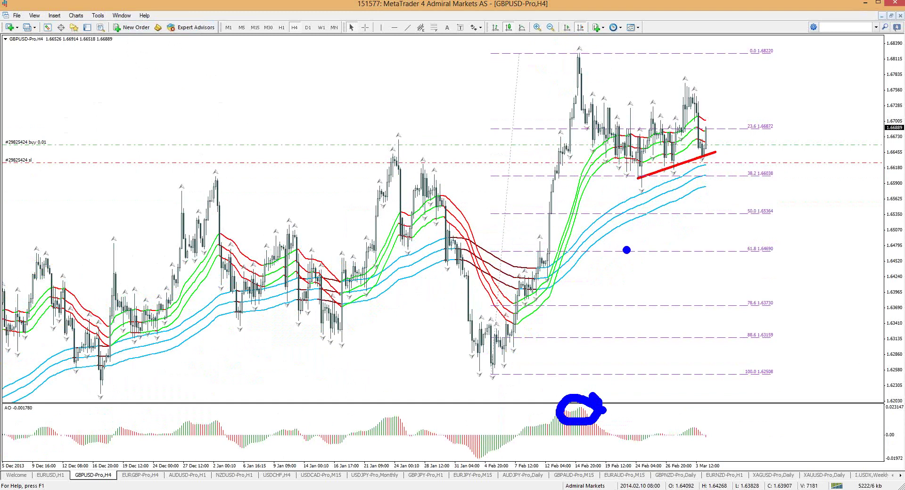
key(Escape)
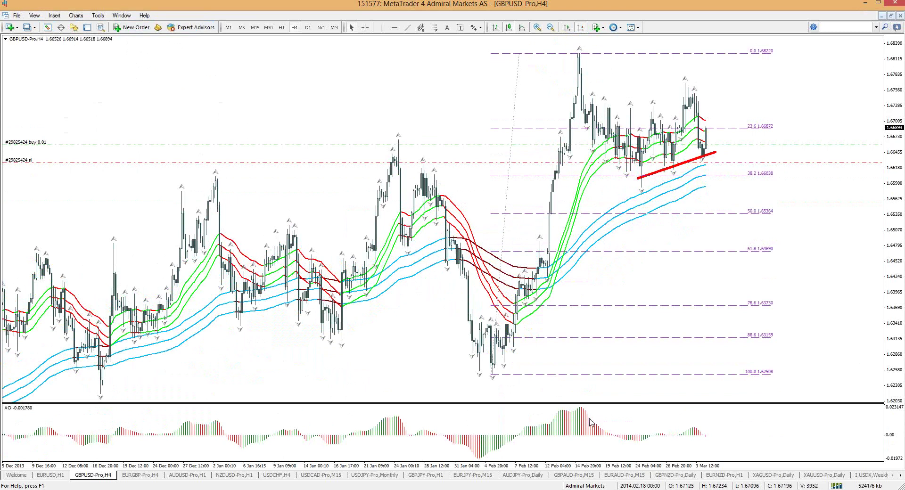
mouse_move(590, 423)
mouse_move(493, 371)
mouse_down()
mouse_move(545, 251)
mouse_move(578, 80)
mouse_up()
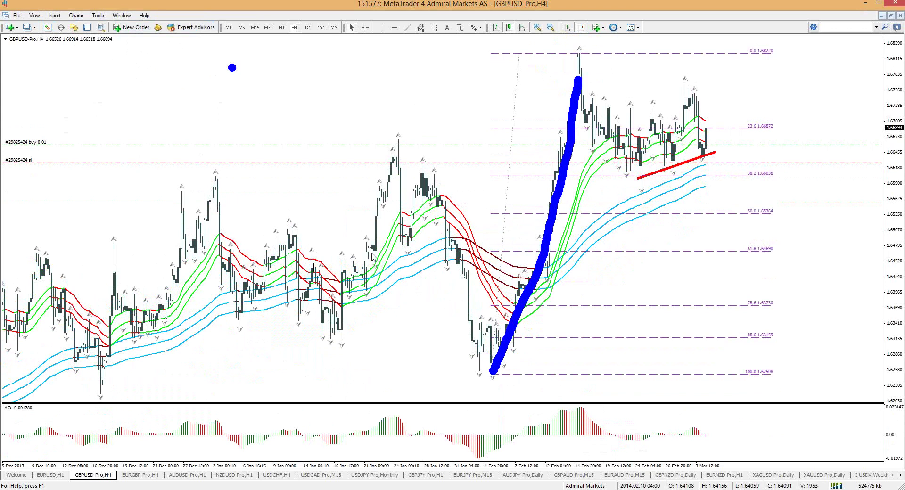
key(Escape)
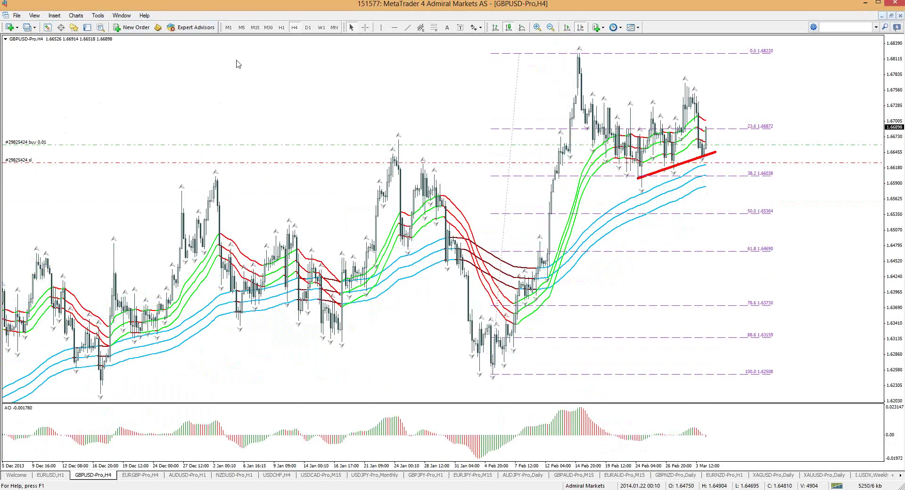
click(282, 27)
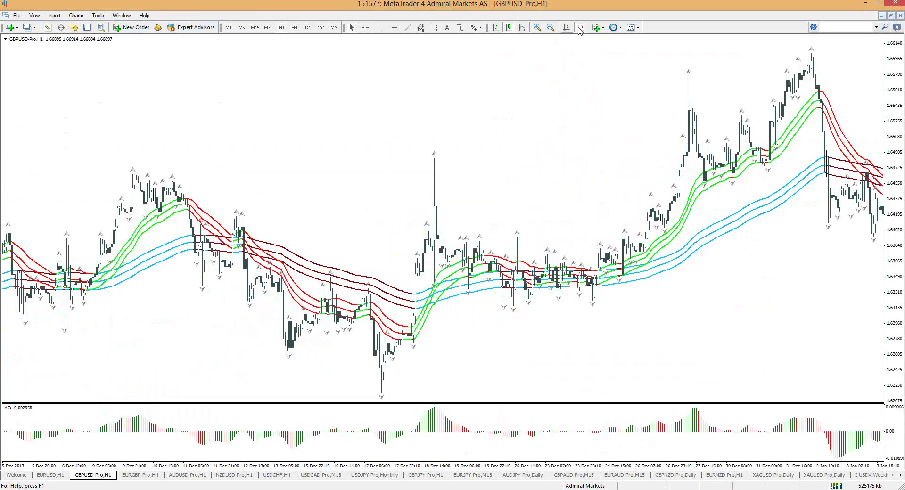
click(580, 27)
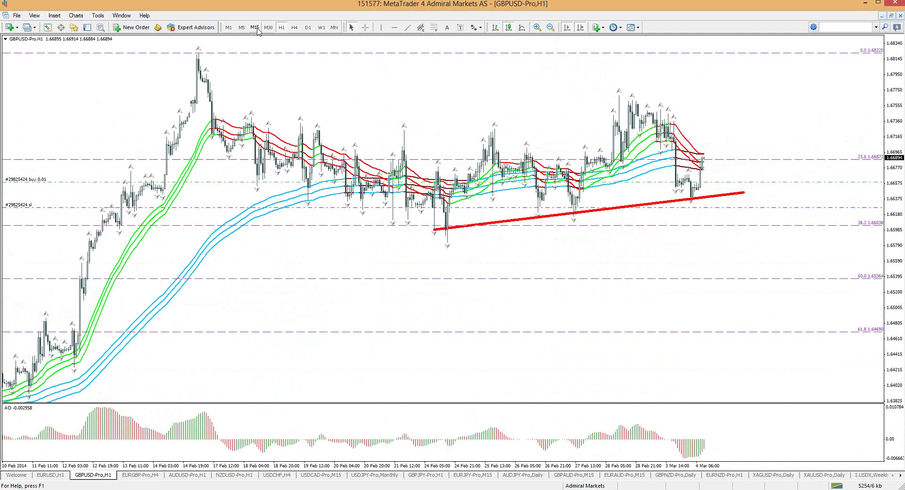
Switch GBPUSD to 15-minute candles and read a bar's date and price with the crosshair.
click(257, 28)
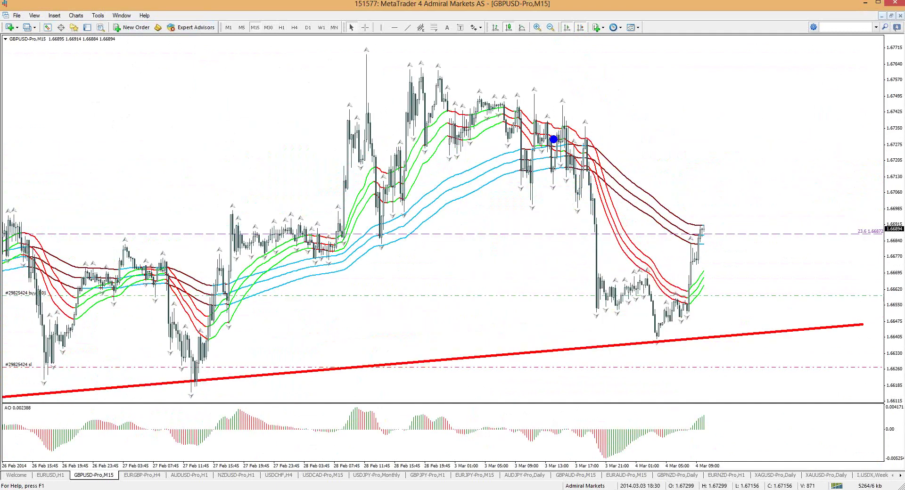
mouse_move(592, 137)
mouse_down()
mouse_move(533, 123)
mouse_move(523, 163)
mouse_move(614, 150)
mouse_move(593, 133)
mouse_up()
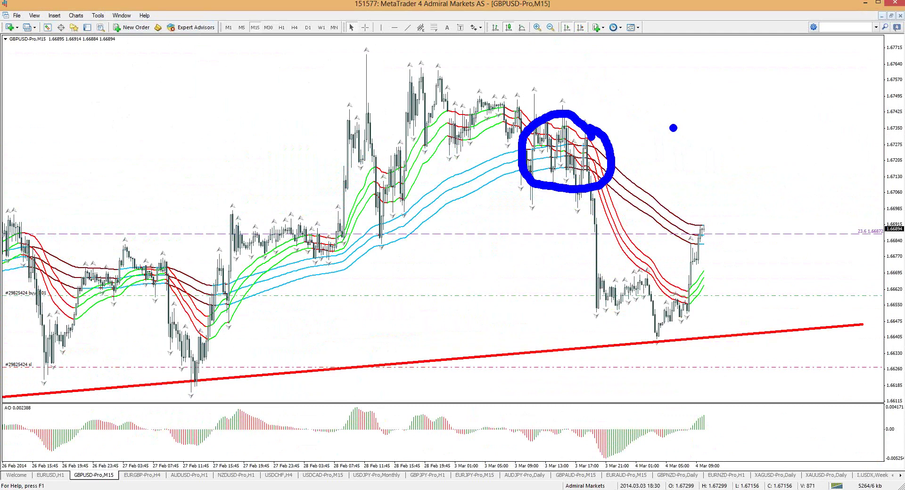
key(Escape)
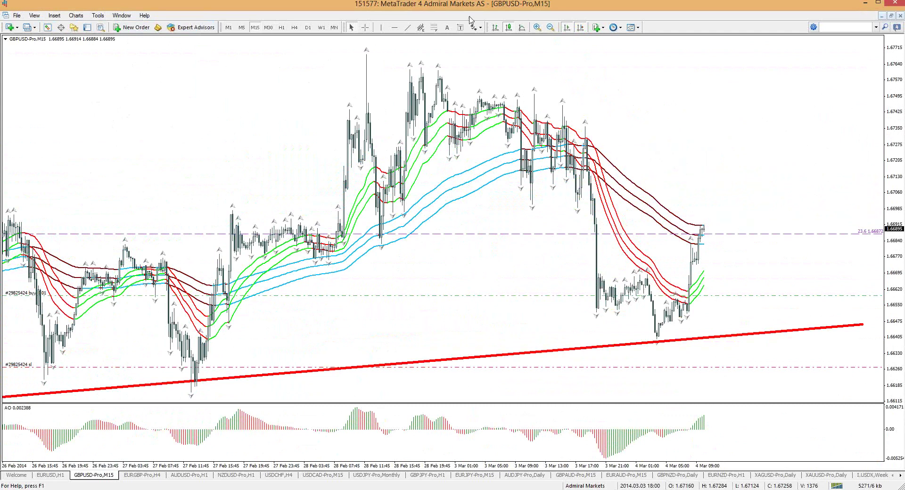
click(366, 28)
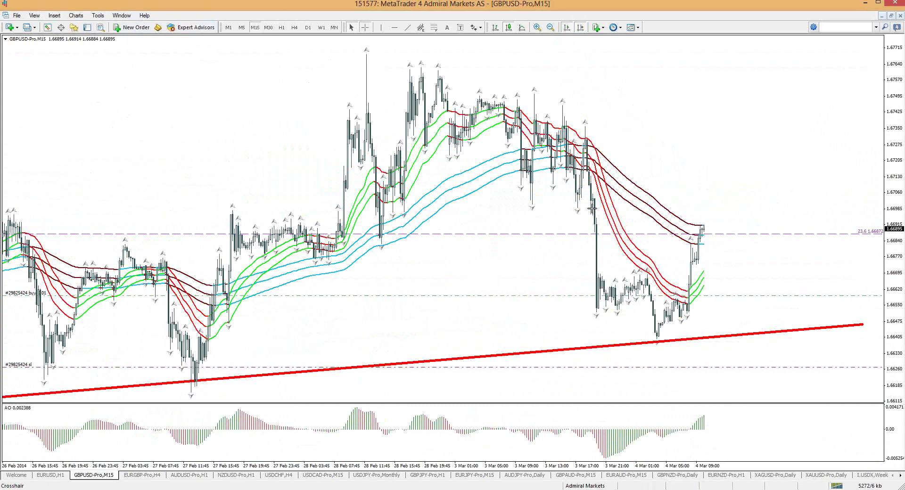
click(592, 207)
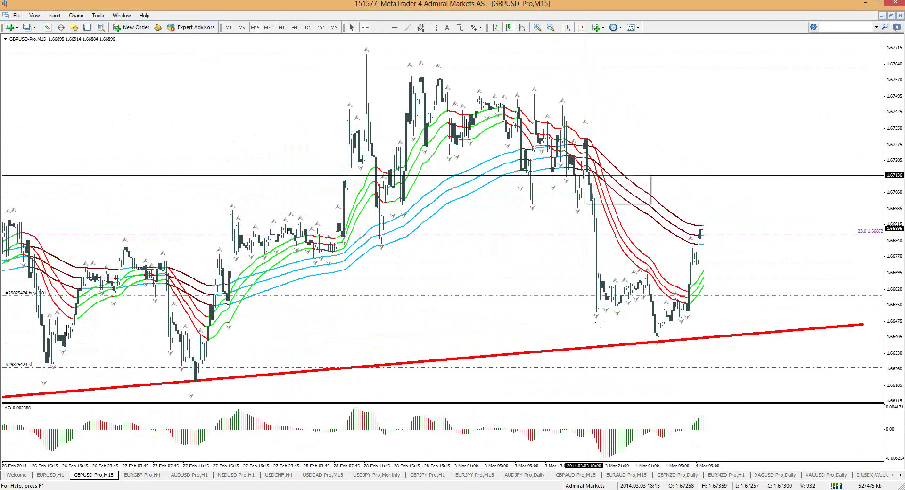
Sketch the recent lows sliding down onto the red trendline, then clear the strokes.
mouse_move(618, 309)
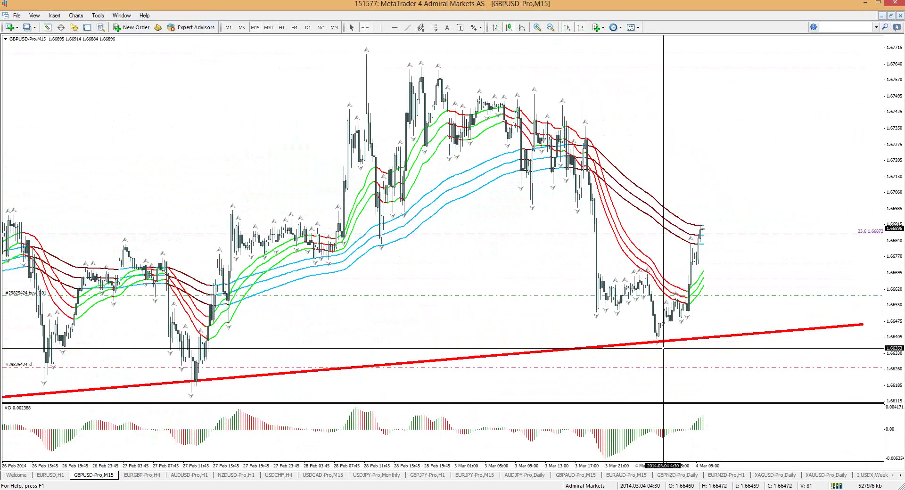
mouse_move(564, 297)
mouse_down()
mouse_move(678, 348)
mouse_move(658, 335)
mouse_move(676, 309)
mouse_up()
key(ctrl+z)
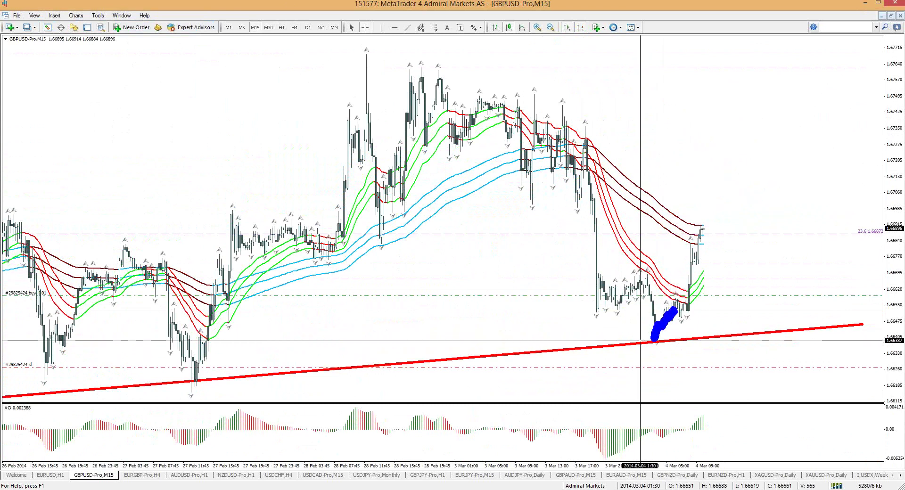
drag(571, 305, 669, 342)
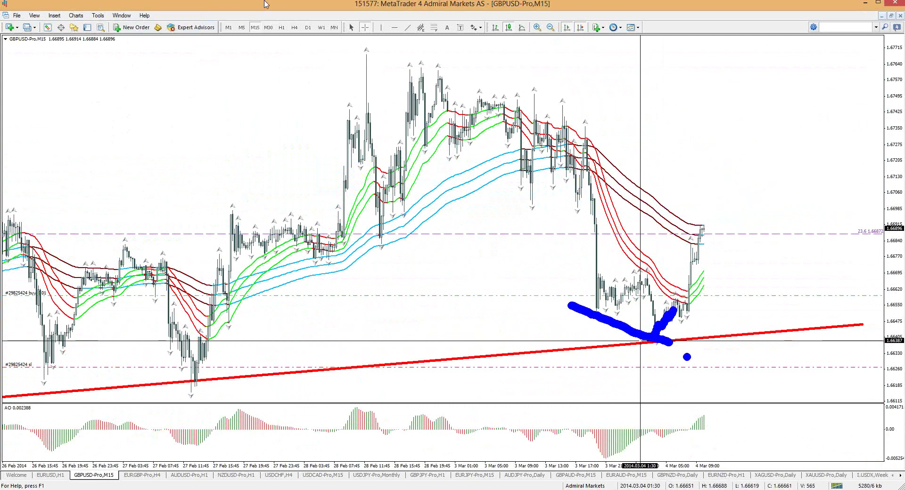
key(Escape)
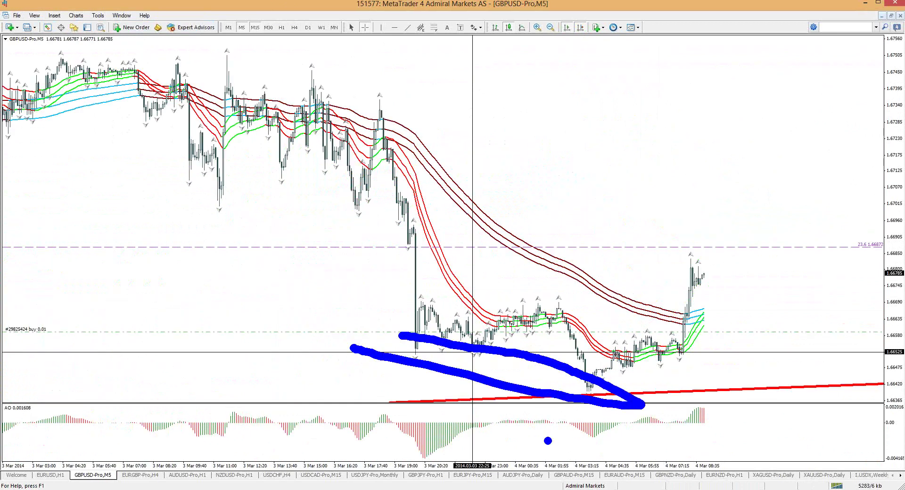
Loop the recent price low and the matching oscillator swings, then clear the loops.
mouse_move(623, 430)
mouse_down()
mouse_move(399, 470)
mouse_move(639, 435)
mouse_up()
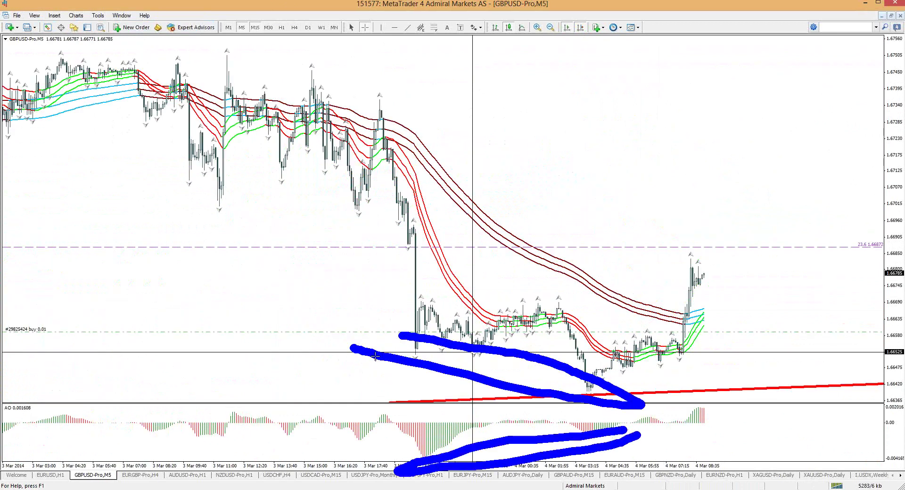
mouse_move(609, 397)
mouse_down()
mouse_move(541, 377)
mouse_move(595, 400)
mouse_up()
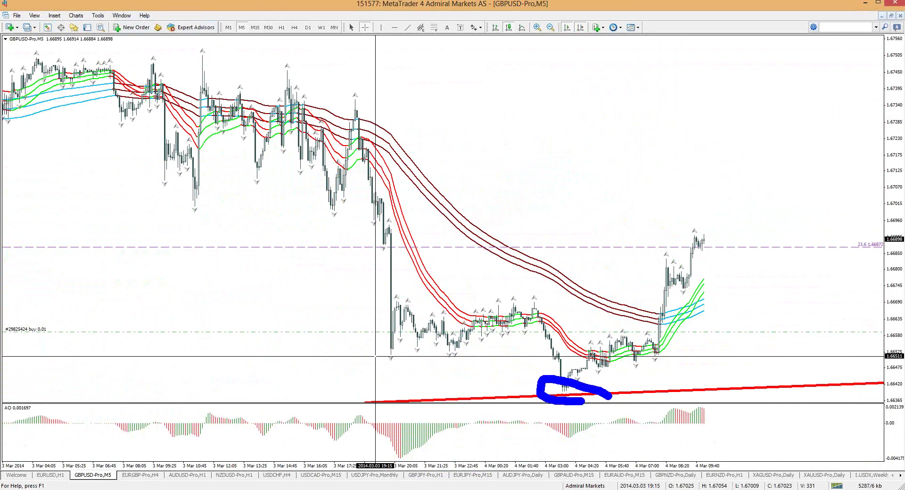
mouse_move(593, 443)
mouse_down()
mouse_move(585, 431)
mouse_move(549, 430)
mouse_move(573, 444)
mouse_move(589, 439)
mouse_move(551, 436)
mouse_up()
key(Escape)
key(ctrl+2)
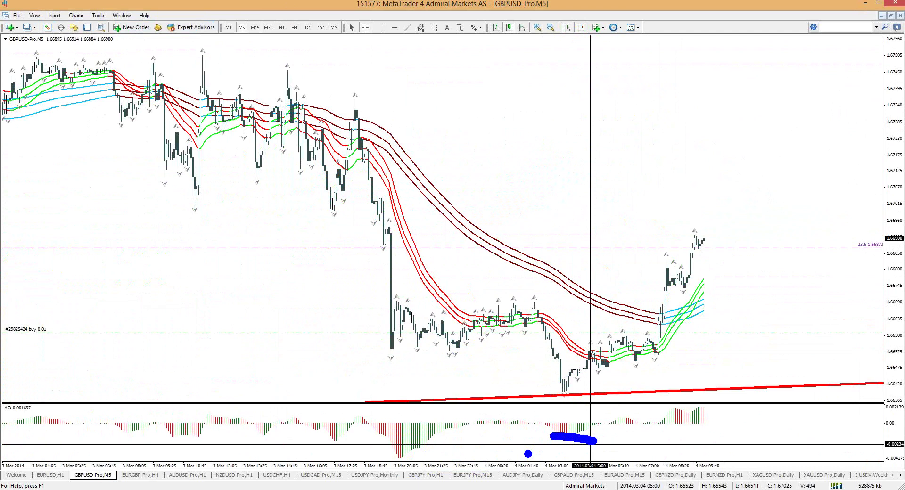
Label the oscillator swing LH and price lows LL, clear them, and return to 15-minute candles.
mouse_move(573, 443)
mouse_down()
mouse_move(458, 453)
mouse_move(444, 444)
mouse_move(469, 477)
mouse_up()
mouse_move(649, 427)
mouse_down()
mouse_move(646, 455)
mouse_move(680, 458)
mouse_move(695, 442)
mouse_up()
drag(698, 428, 702, 479)
mouse_move(618, 371)
mouse_down()
mouse_move(617, 387)
mouse_move(653, 390)
mouse_up()
drag(655, 367, 682, 390)
mouse_move(591, 388)
mouse_down()
mouse_move(549, 396)
mouse_move(403, 361)
mouse_up()
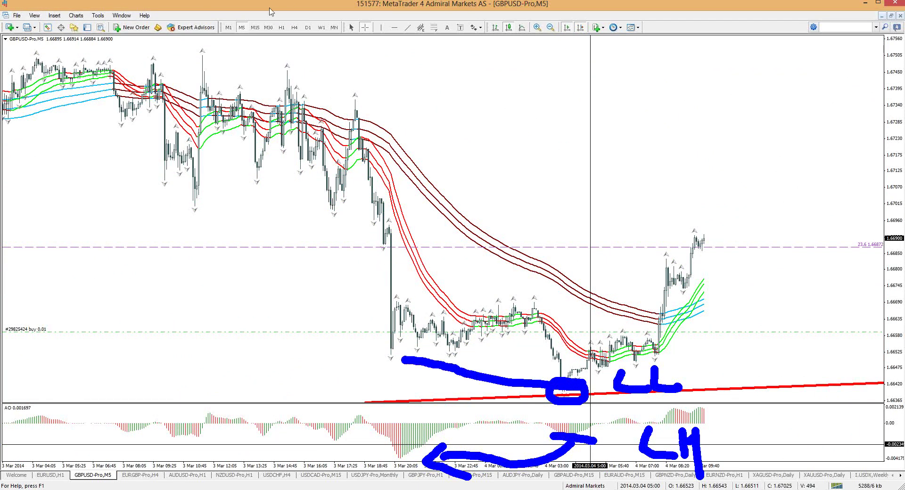
key(Escape)
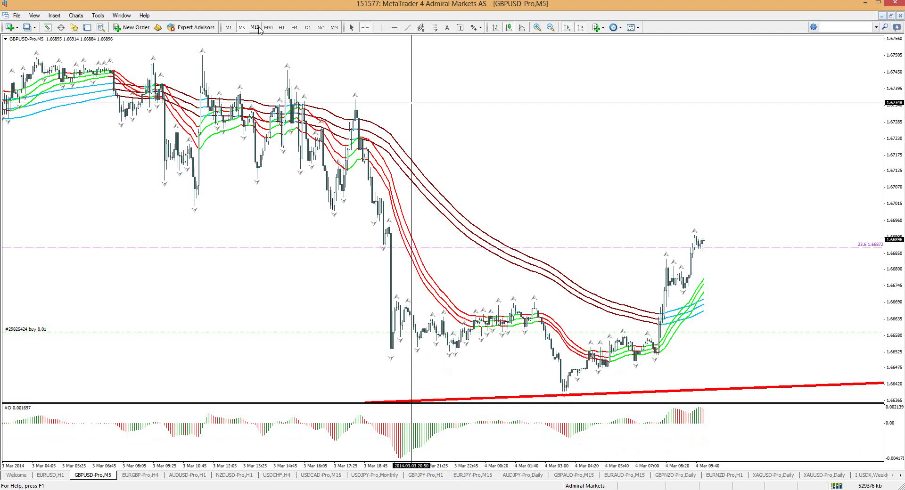
click(258, 29)
Sketch the rise from the 27 Feb low to the peak and a hooked path down, then clear.
mouse_move(627, 351)
mouse_down()
mouse_move(675, 342)
mouse_move(581, 315)
mouse_up()
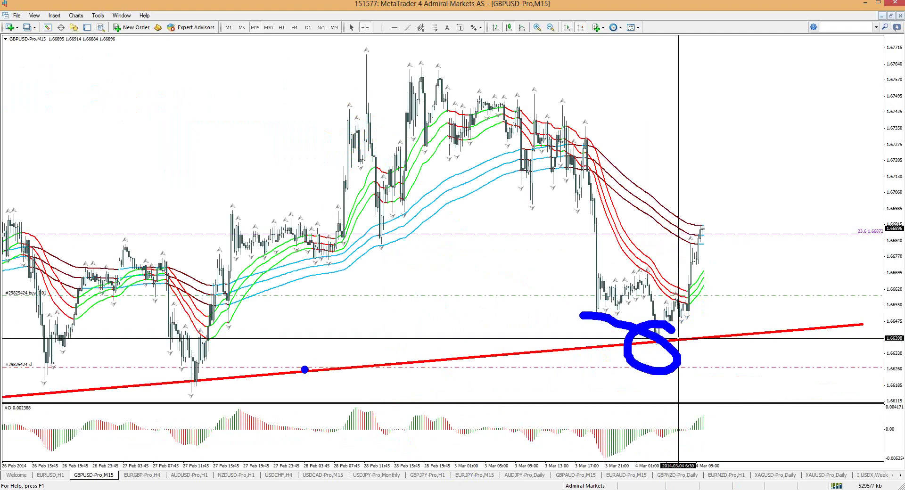
mouse_move(197, 391)
mouse_down()
mouse_move(252, 300)
mouse_move(404, 156)
mouse_move(458, 232)
mouse_up()
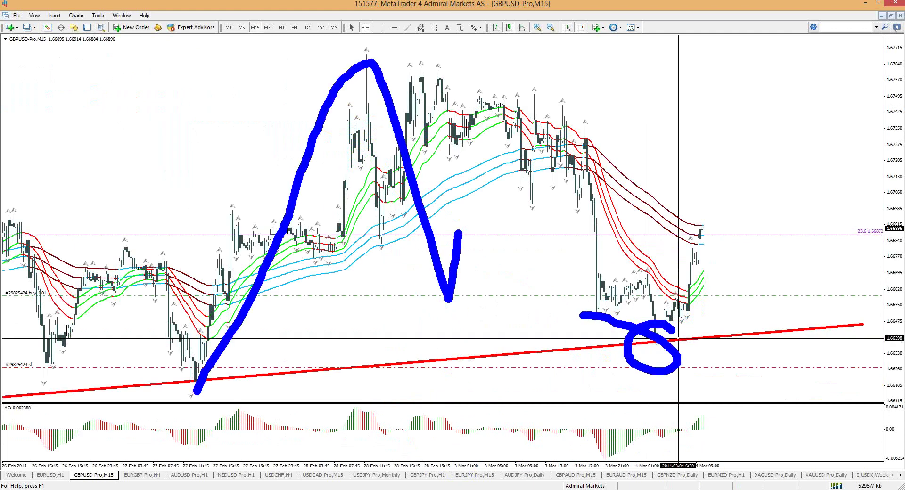
key(Escape)
mouse_move(193, 376)
mouse_down()
mouse_move(374, 142)
mouse_move(381, 122)
mouse_move(371, 112)
mouse_move(383, 111)
mouse_move(384, 174)
mouse_up()
click(368, 113)
click(408, 160)
key(Escape)
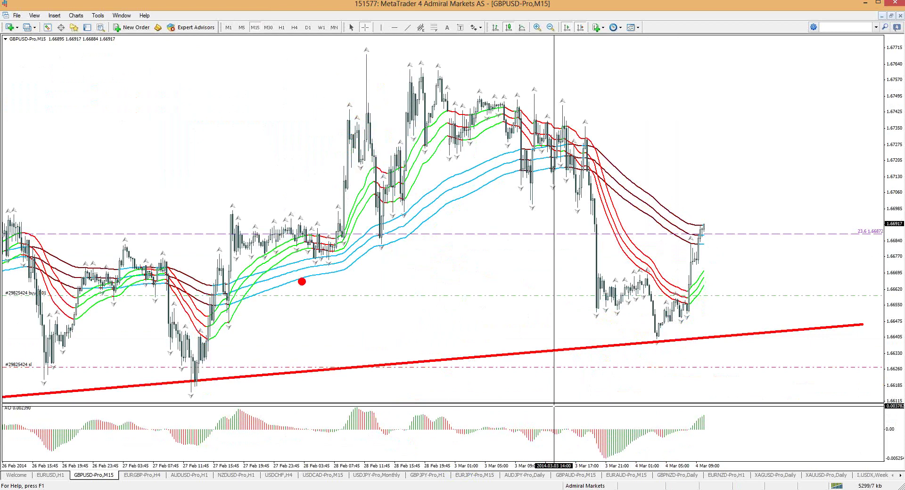
Circle the 27 Feb low and sketch the path from the high to the trendline, then clear.
mouse_move(229, 393)
mouse_down()
mouse_move(207, 373)
mouse_move(230, 388)
mouse_up()
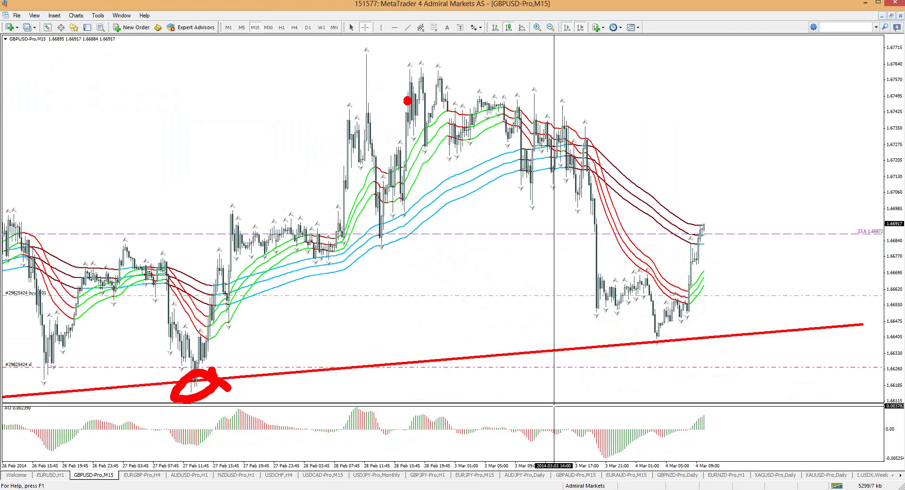
drag(406, 99, 662, 335)
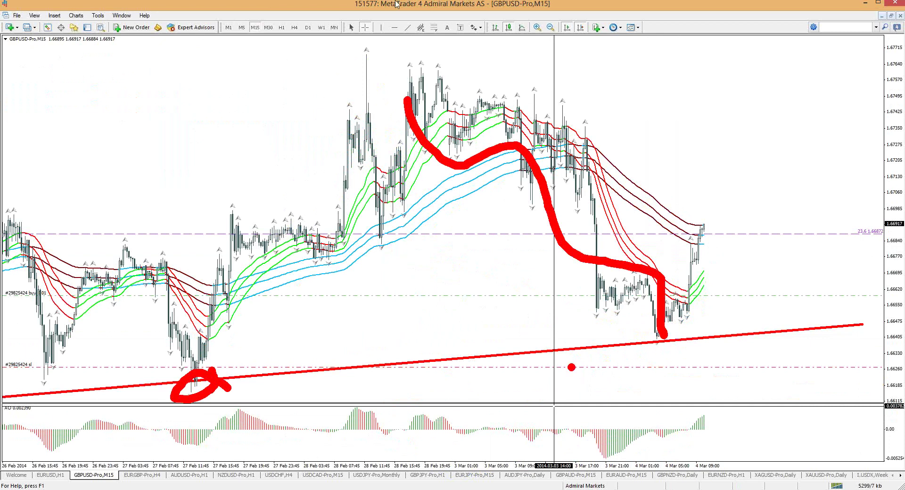
key(Escape)
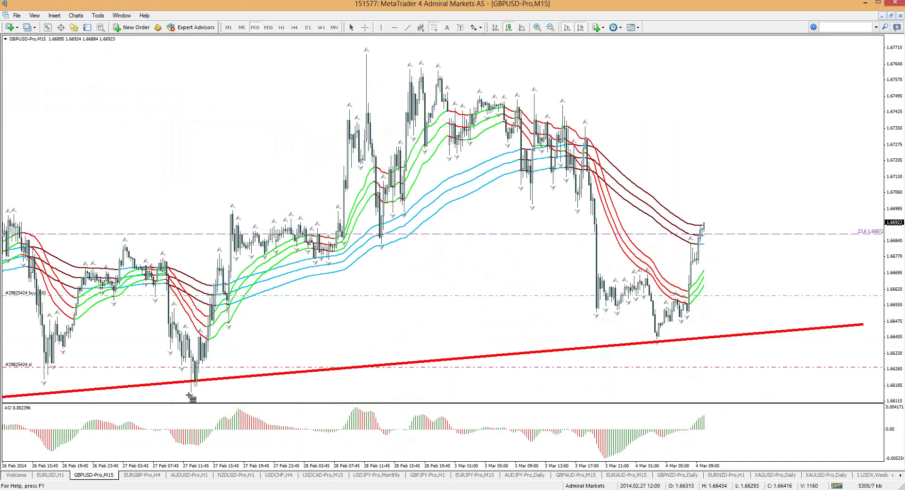
drag(192, 395, 255, 56)
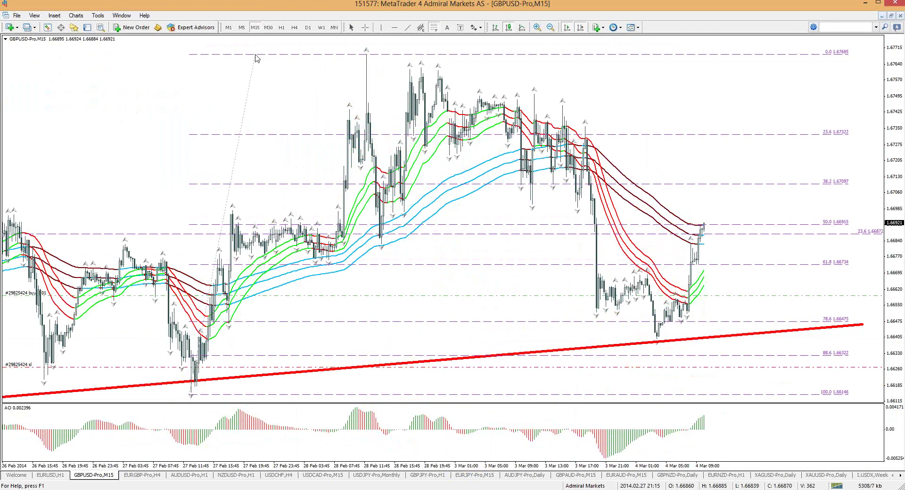
right_click(256, 56)
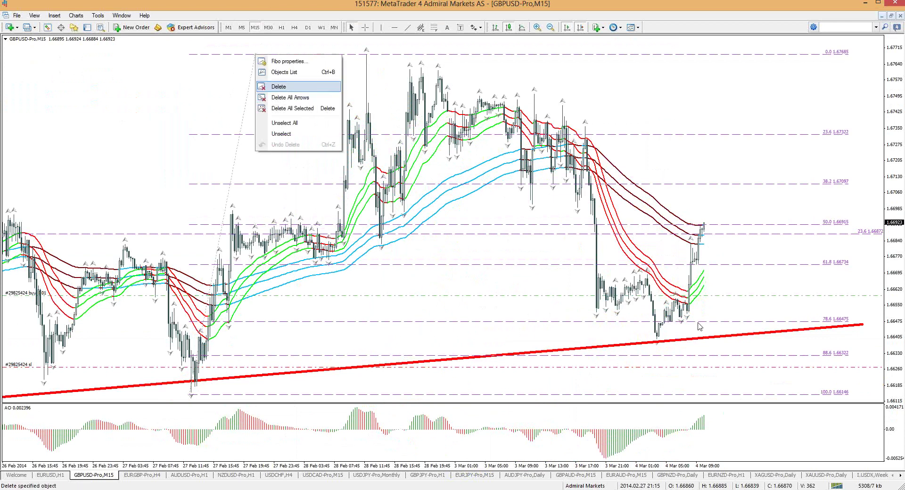
click(284, 88)
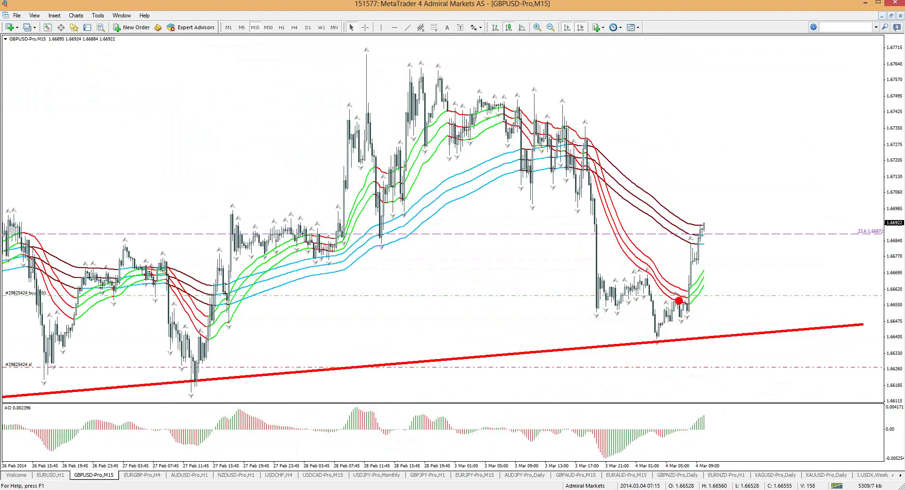
drag(666, 299, 705, 299)
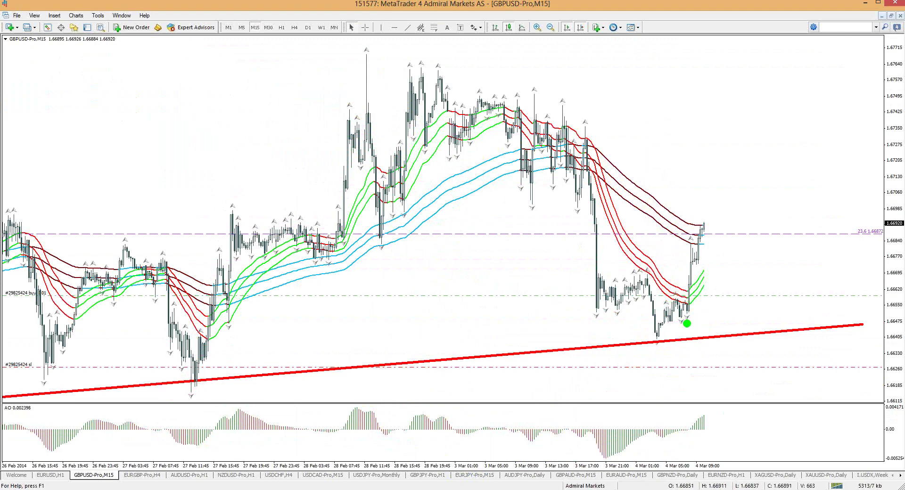
drag(676, 317, 723, 317)
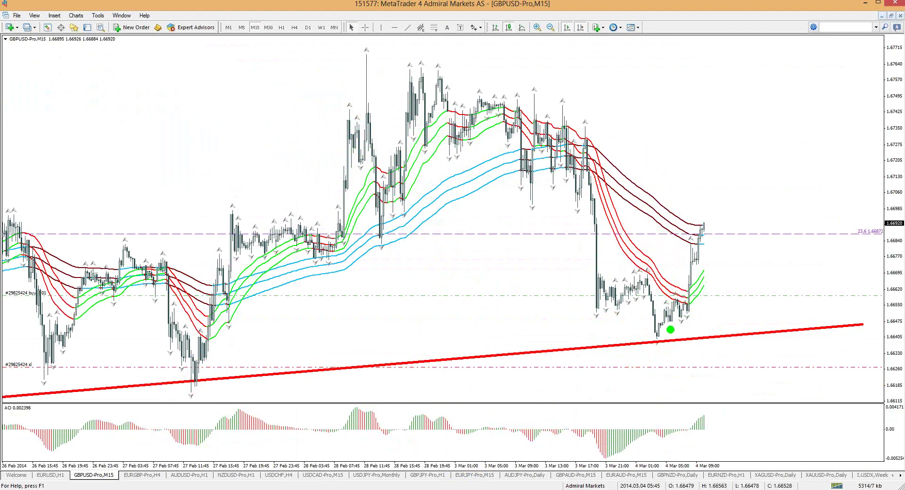
mouse_move(662, 333)
mouse_down()
mouse_move(684, 306)
mouse_move(693, 329)
mouse_up()
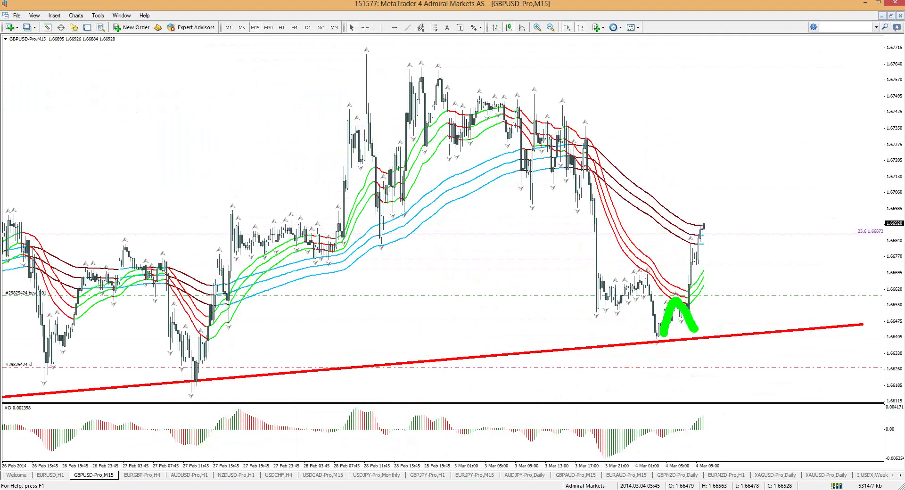
click(367, 29)
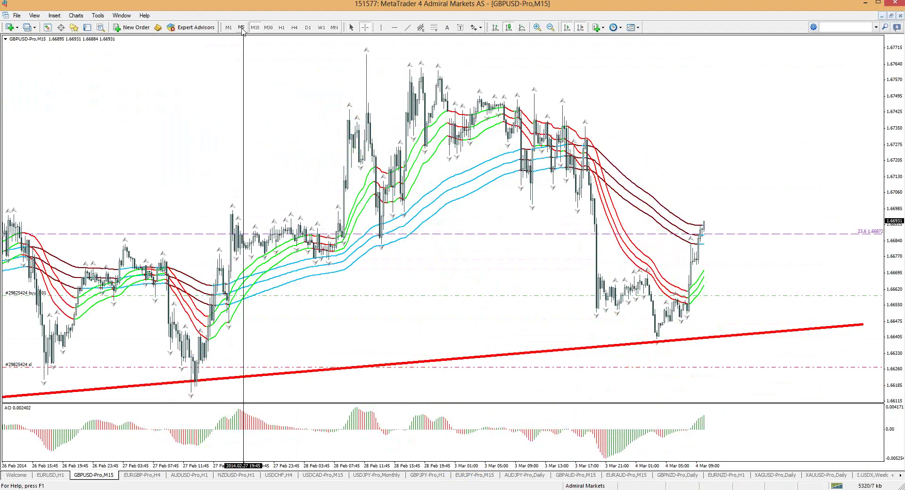
Switch GBPUSD to M5 and draw a Fibonacci upward from the recent low, marking the low.
click(242, 28)
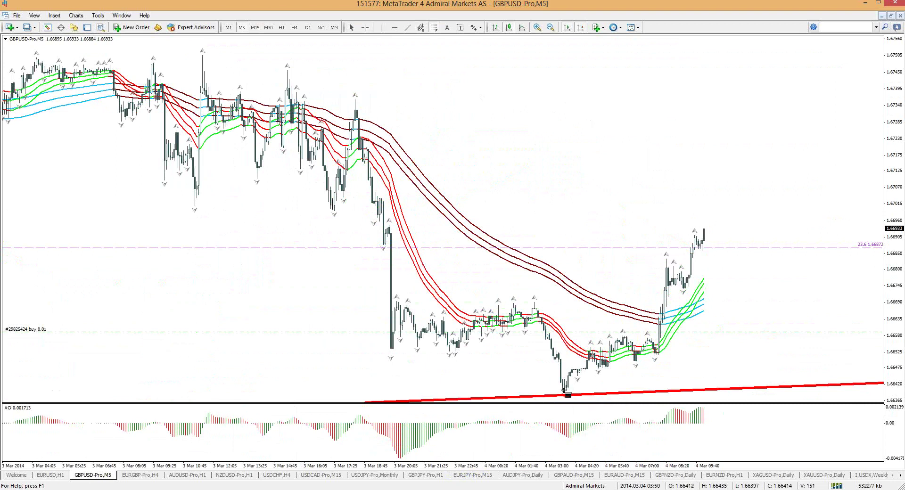
drag(565, 391, 590, 334)
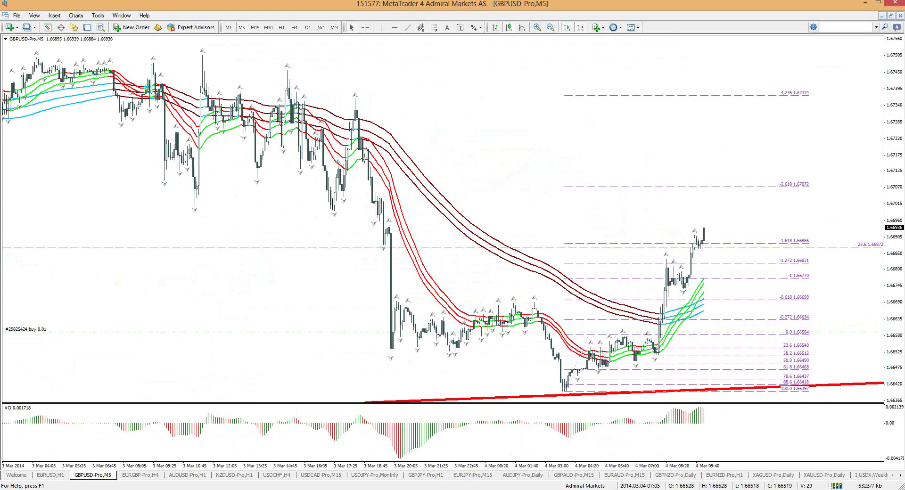
drag(624, 363, 661, 363)
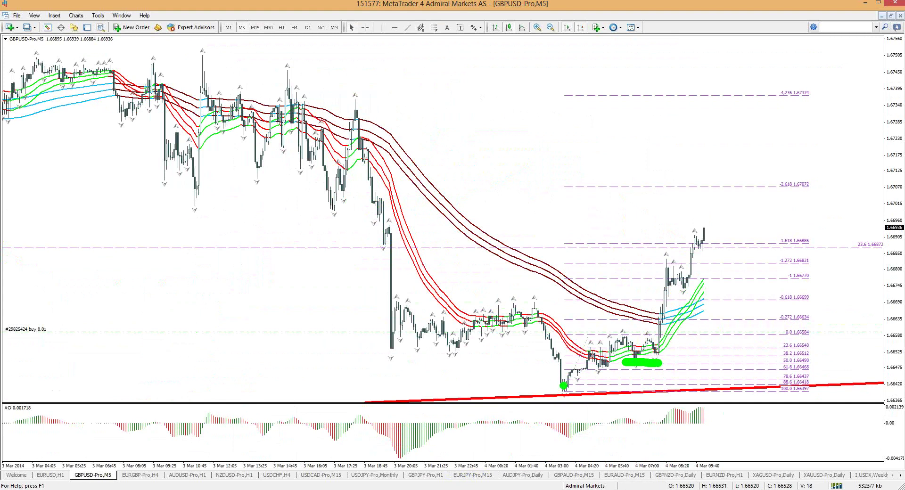
click(564, 392)
click(621, 335)
Sketch the rise from the low through the consolidation with an upward arrow toward current price.
key(e)
drag(617, 334, 627, 352)
mouse_move(563, 389)
mouse_down()
mouse_move(626, 336)
mouse_move(637, 363)
mouse_move(701, 285)
mouse_move(716, 310)
mouse_up()
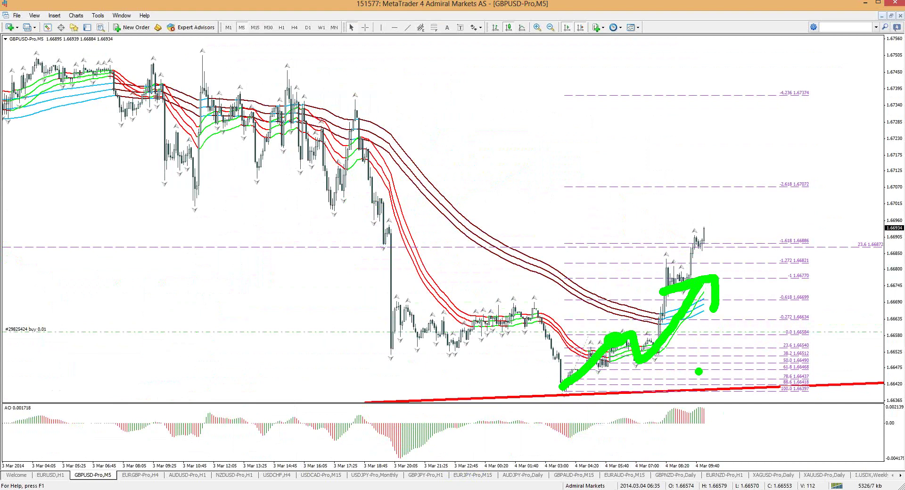
key(e)
mouse_move(627, 362)
mouse_down()
mouse_move(644, 361)
mouse_move(697, 238)
mouse_move(702, 257)
mouse_up()
drag(665, 258, 697, 238)
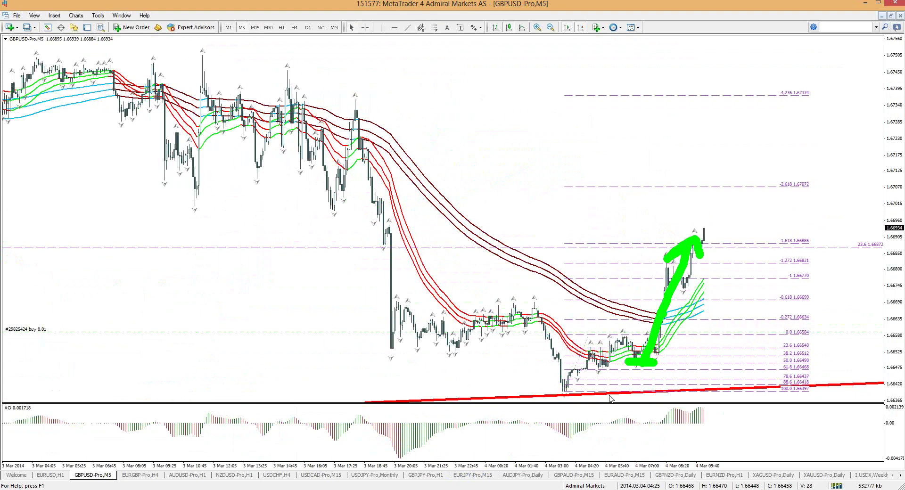
Clear the pen sketches and delete the Fibonacci retracement.
key(Escape)
right_click(586, 335)
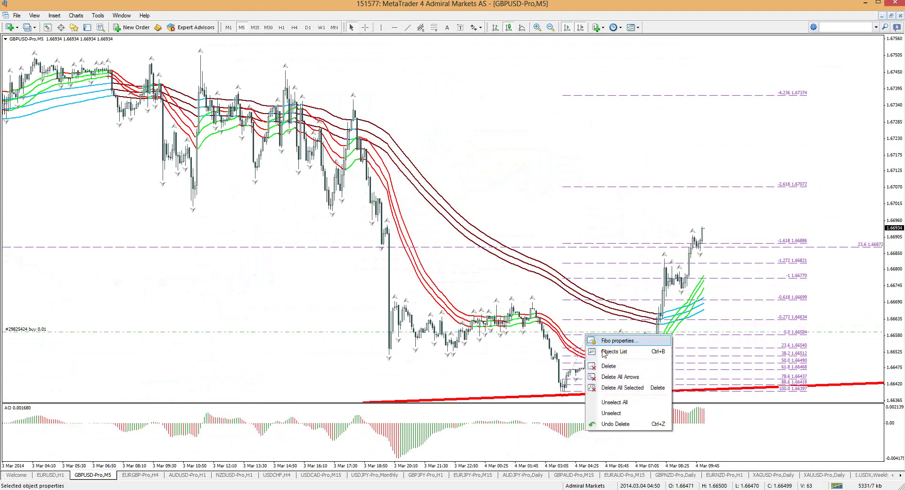
click(608, 367)
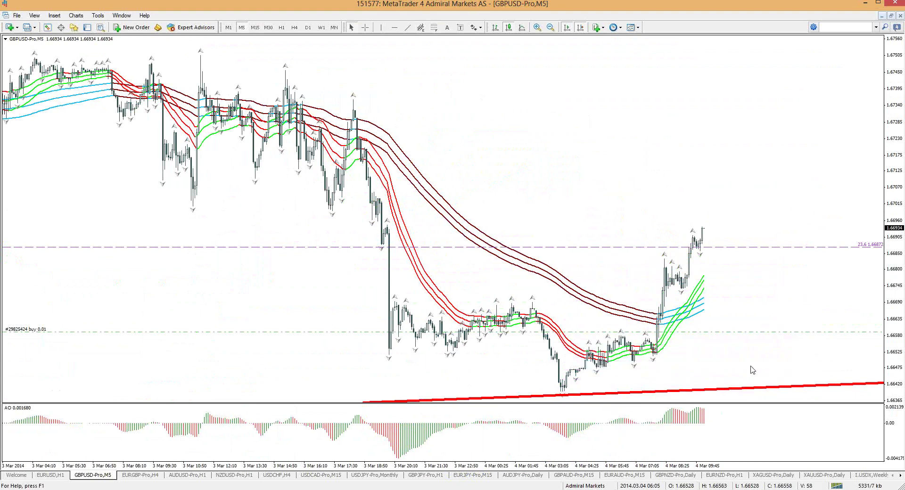
click(282, 27)
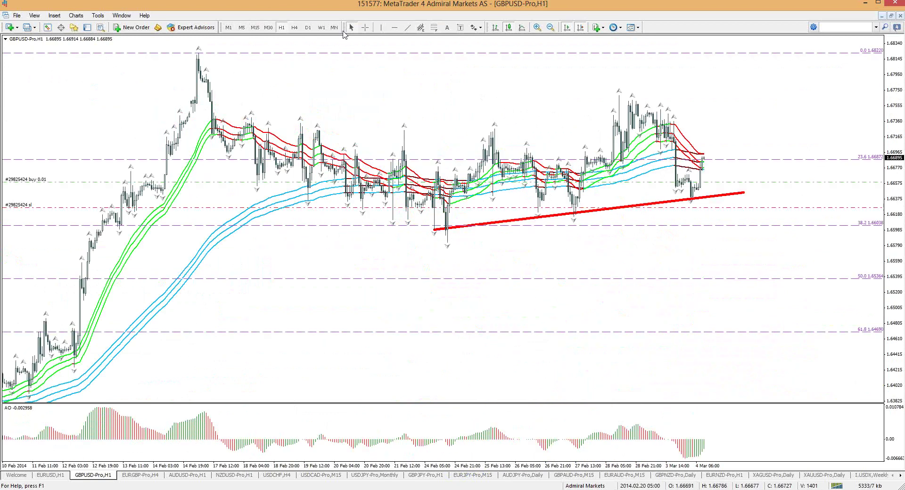
click(380, 28)
click(715, 210)
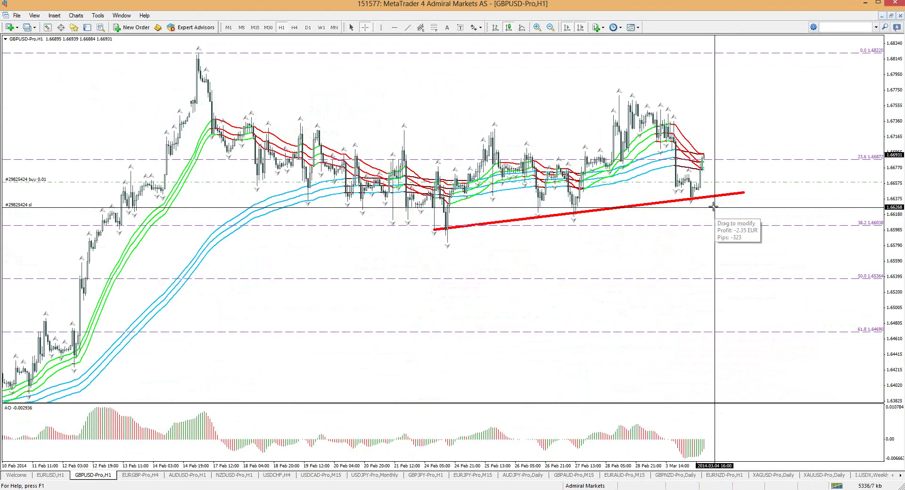
drag(714, 206, 705, 196)
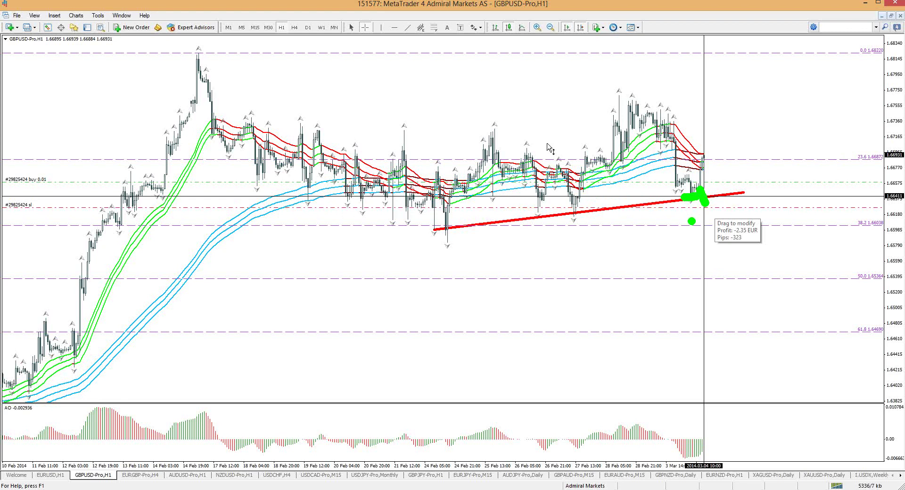
key(Escape)
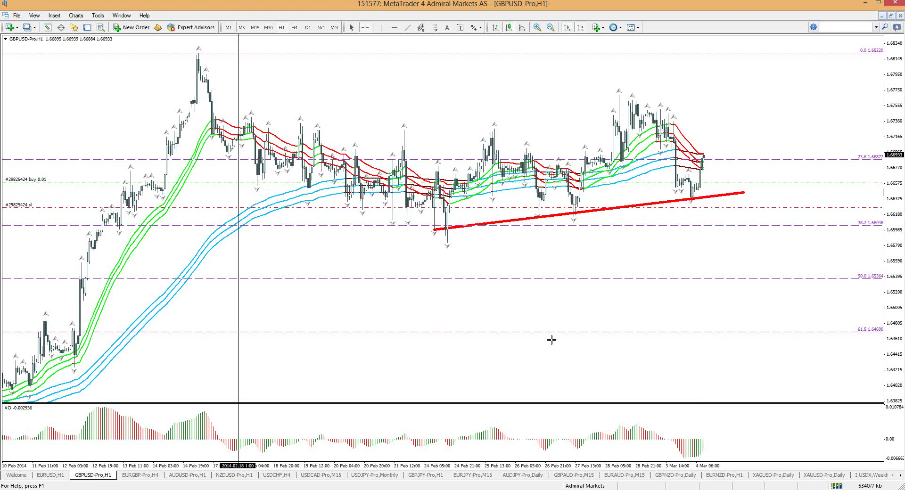
key(ctrl+2)
mouse_move(589, 92)
mouse_down()
mouse_move(564, 127)
mouse_move(580, 90)
mouse_up()
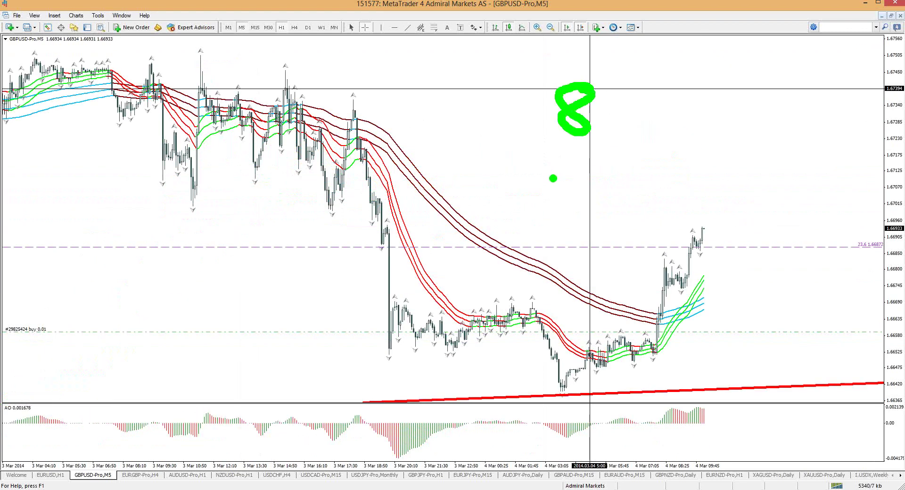
mouse_move(553, 179)
mouse_down()
mouse_move(556, 225)
mouse_move(576, 184)
mouse_move(587, 220)
mouse_move(653, 226)
mouse_up()
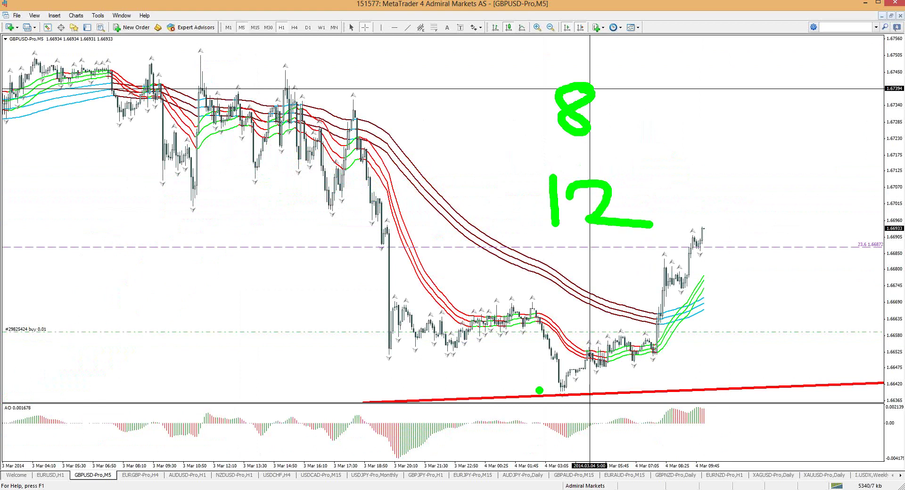
mouse_move(542, 391)
mouse_down()
mouse_move(610, 393)
mouse_move(582, 375)
mouse_move(597, 351)
mouse_move(652, 357)
mouse_up()
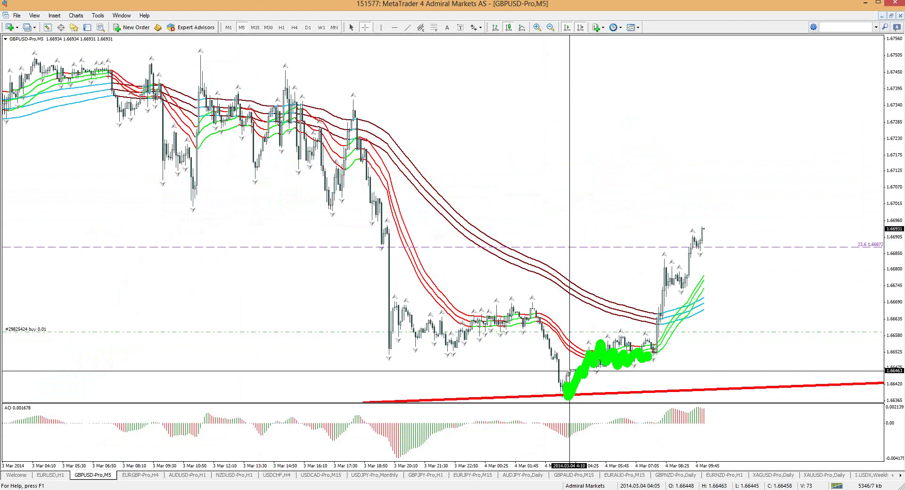
key(ctrl+z)
key(r)
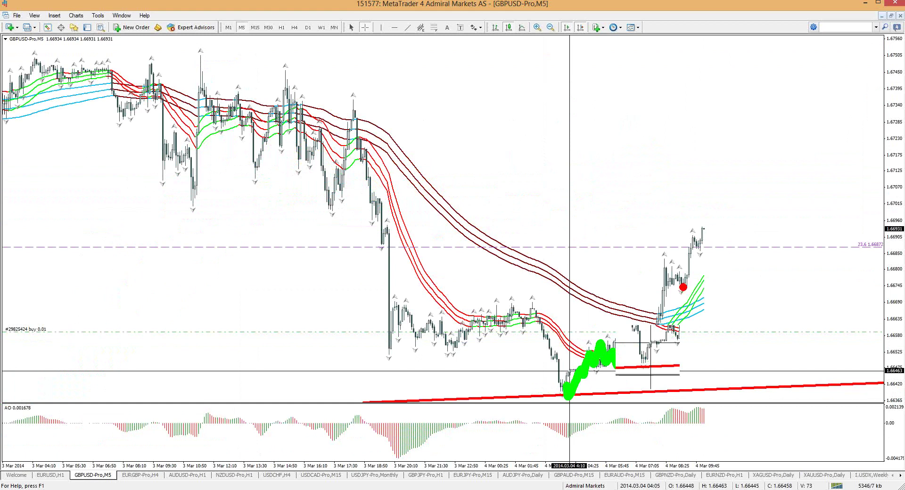
drag(659, 347, 677, 414)
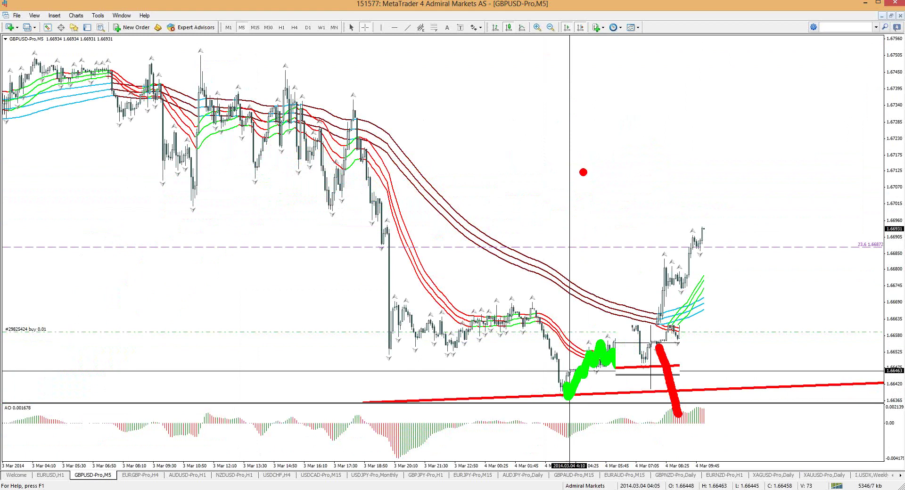
mouse_move(572, 111)
mouse_down()
mouse_move(540, 137)
mouse_move(581, 99)
mouse_up()
key(b)
drag(688, 414, 838, 236)
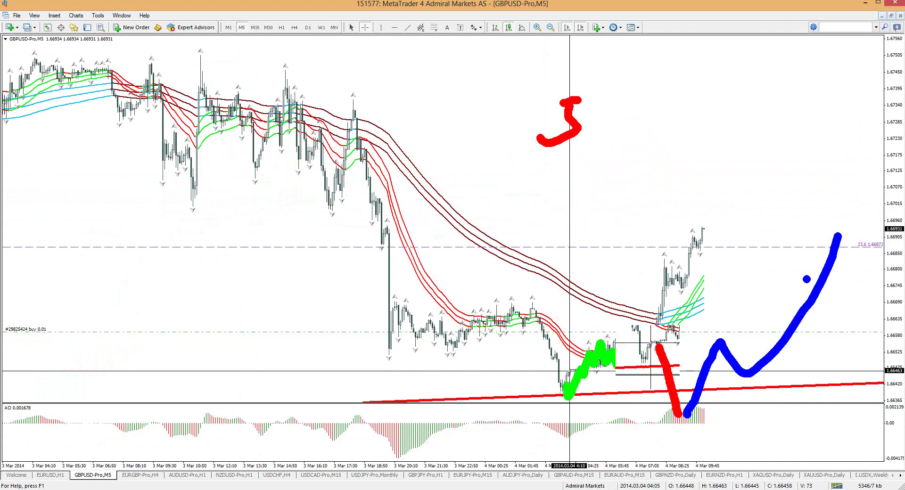
key(Escape)
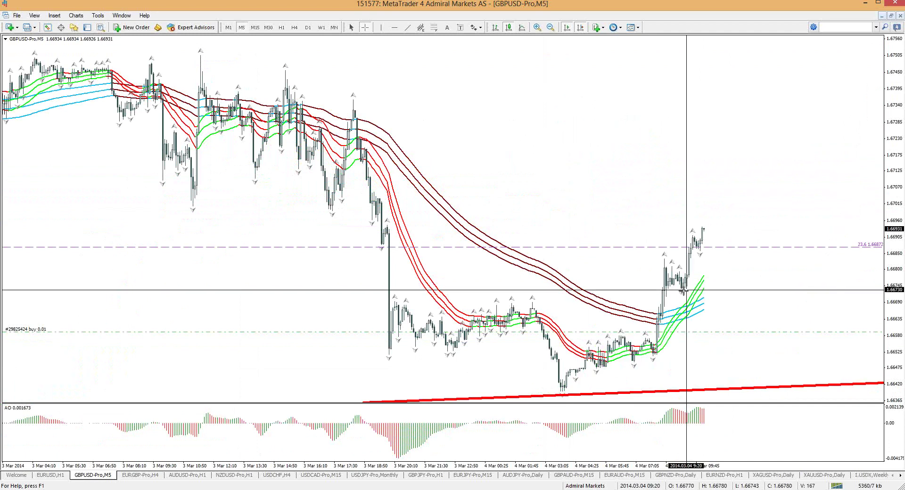
Switch GBPUSD to the H1 timeframe, cancelling the armed trendline tool.
click(281, 28)
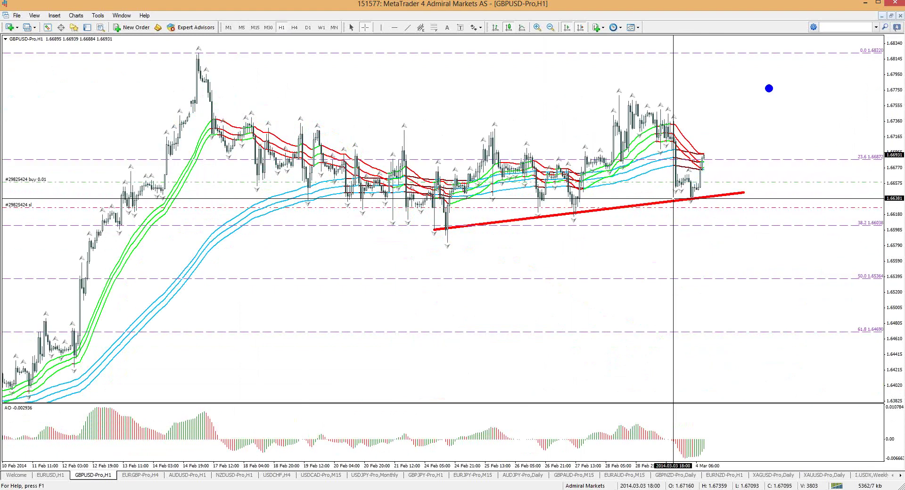
click(404, 30)
middle_click(707, 138)
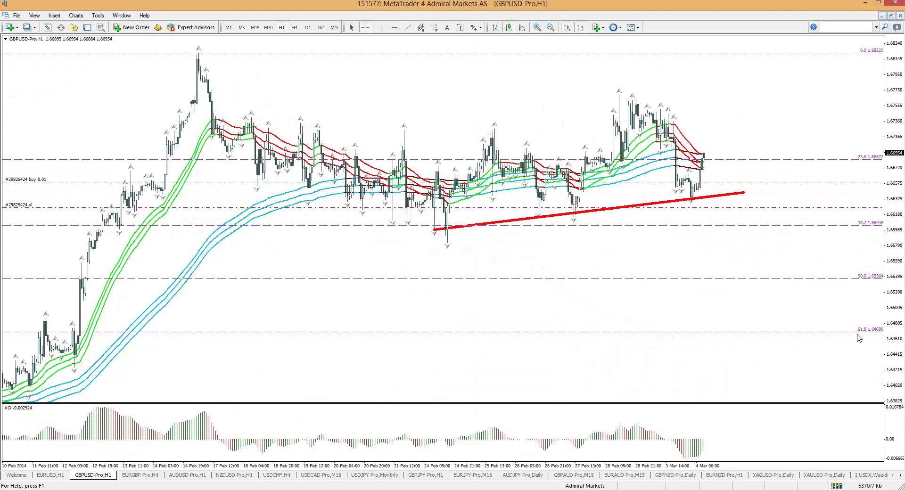
Circle the 14 Feb peak, underline the -0.272 Fibonacci target and write 1.69, then clear.
mouse_move(224, 116)
mouse_down()
mouse_move(216, 139)
mouse_move(226, 126)
mouse_up()
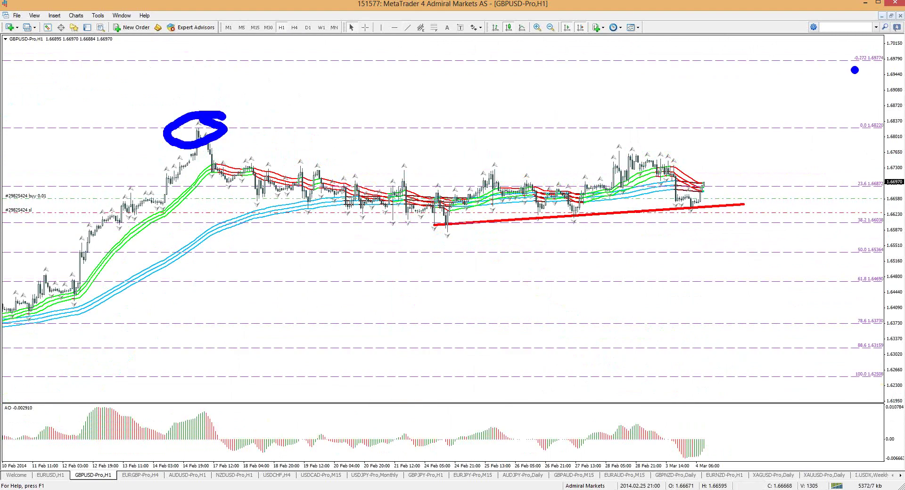
drag(852, 69, 893, 61)
drag(636, 86, 637, 115)
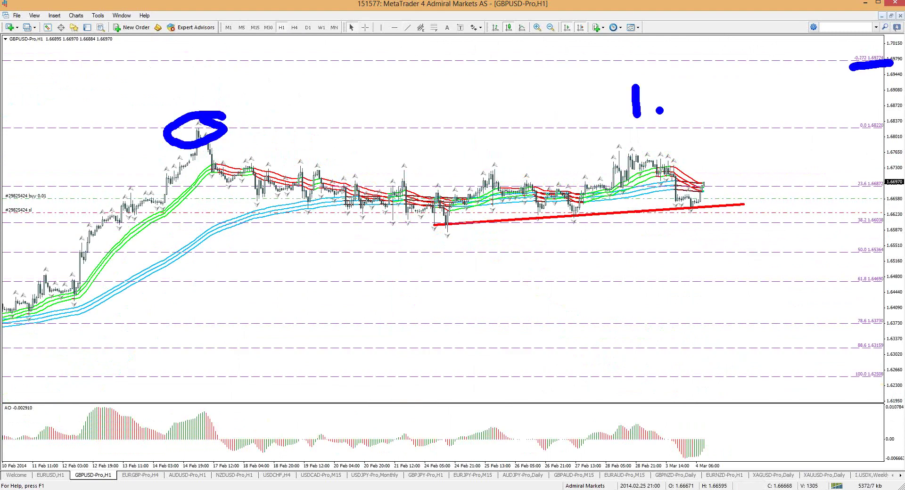
drag(690, 77, 679, 105)
mouse_move(729, 83)
mouse_down()
mouse_move(719, 82)
mouse_move(717, 122)
mouse_up()
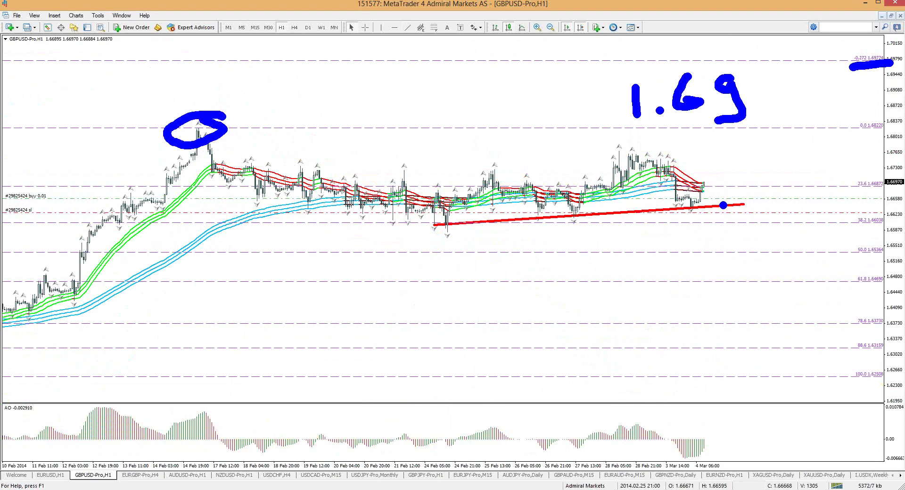
key(Escape)
Turn on the crosshair and stretch the price scale to spread the candles vertically.
click(365, 28)
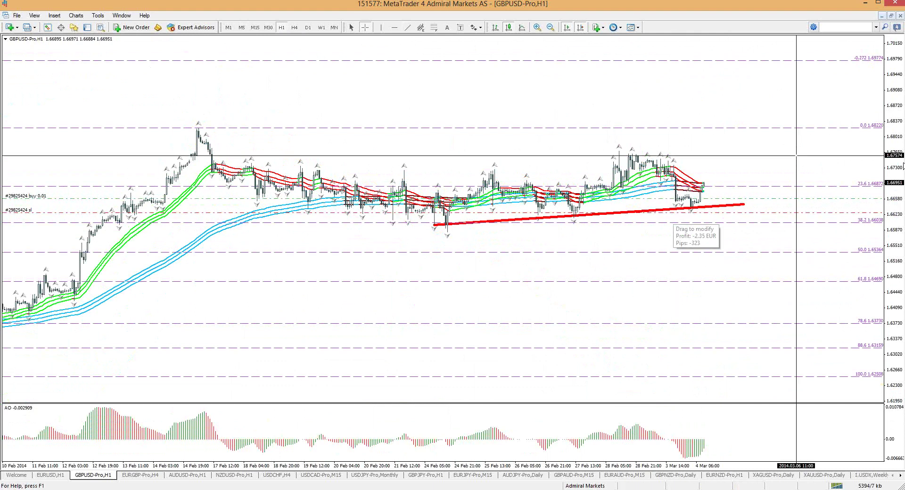
drag(900, 101, 899, 151)
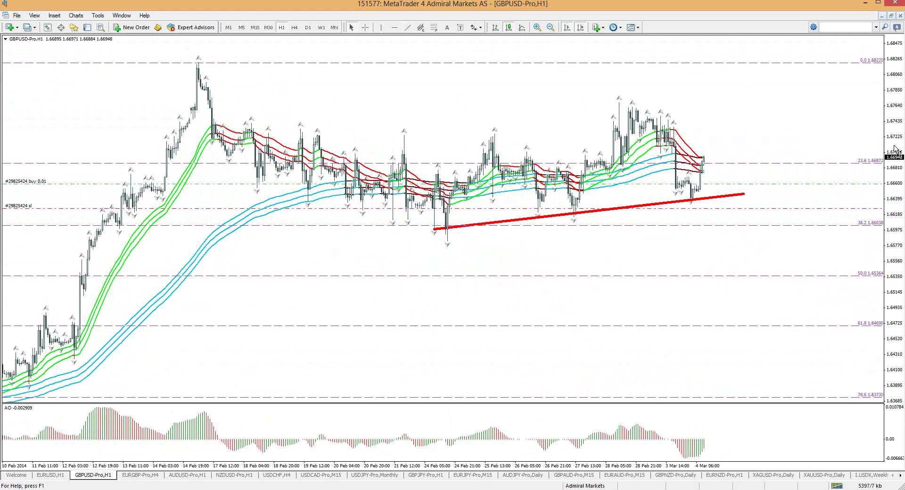
drag(900, 94, 900, 100)
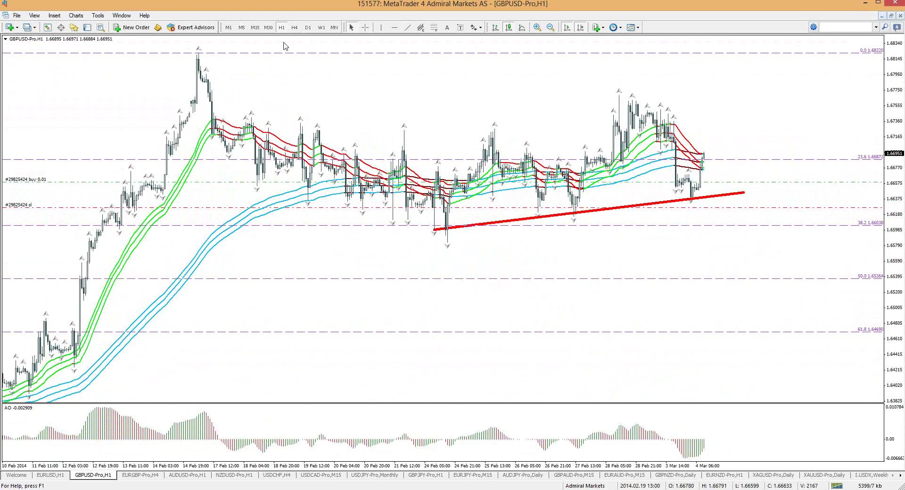
click(255, 28)
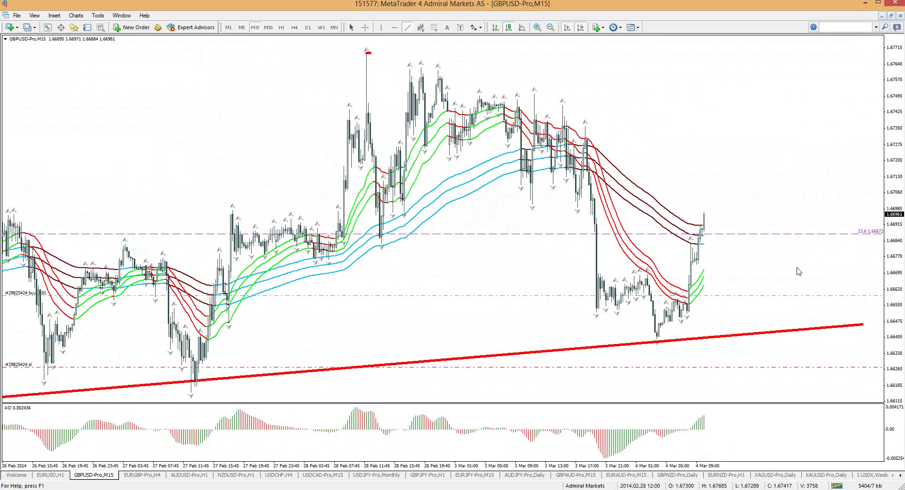
drag(366, 55, 786, 193)
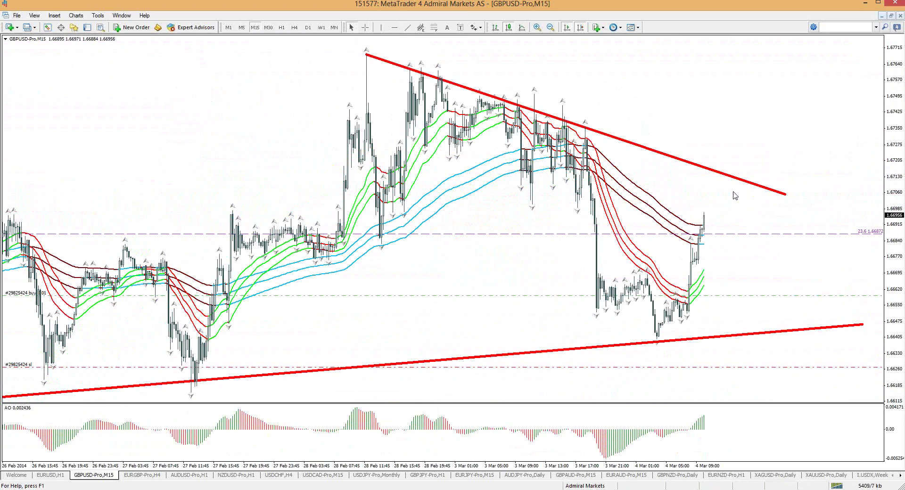
click(434, 27)
mouse_move(589, 127)
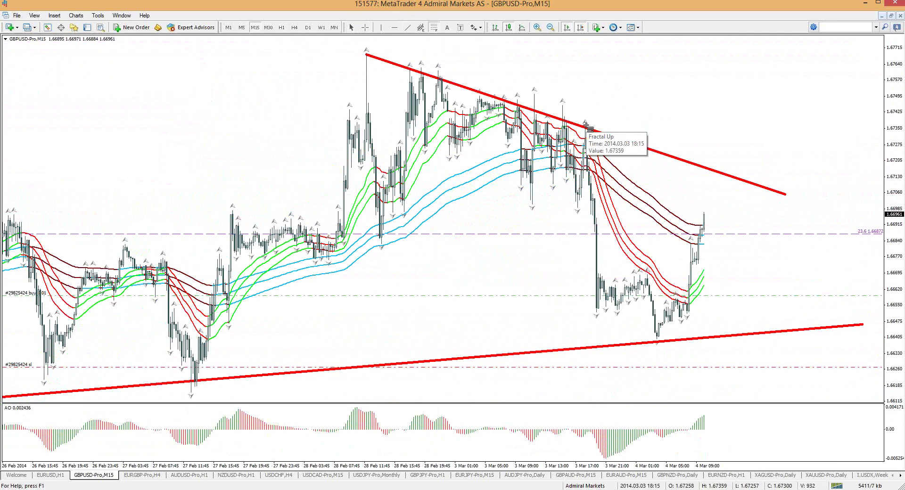
drag(589, 127, 628, 337)
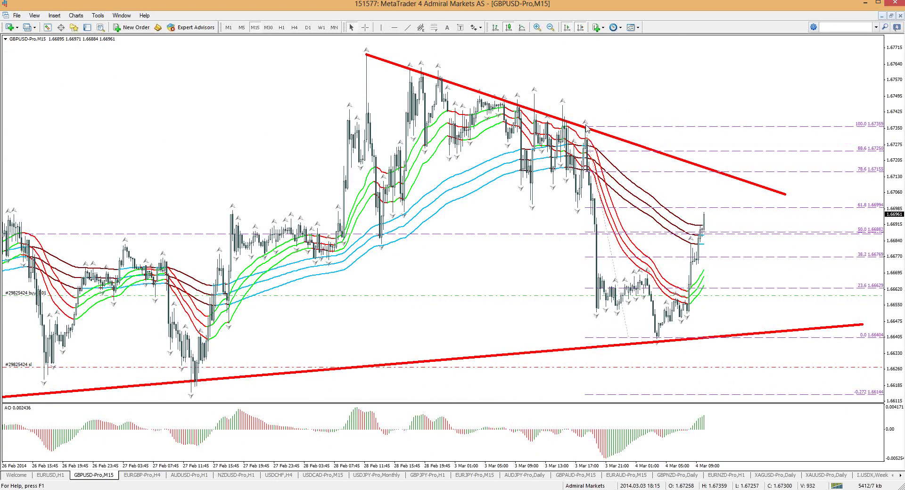
drag(587, 127, 565, 101)
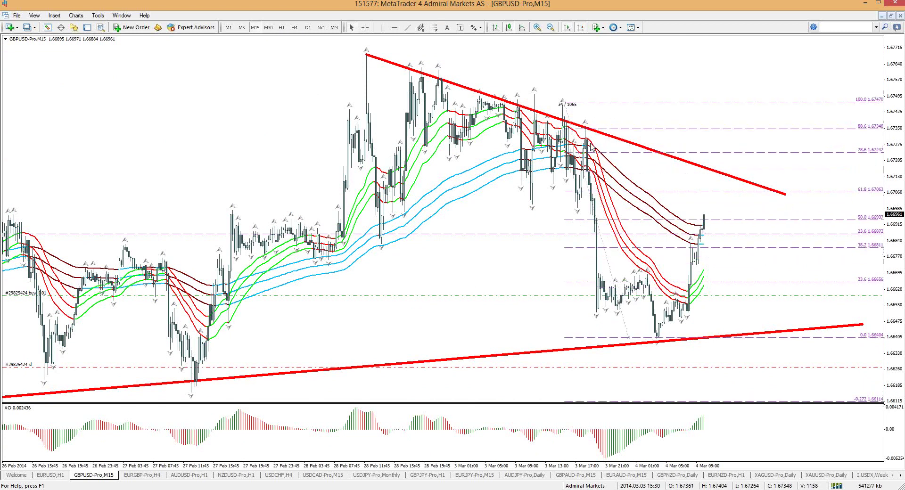
right_click(579, 92)
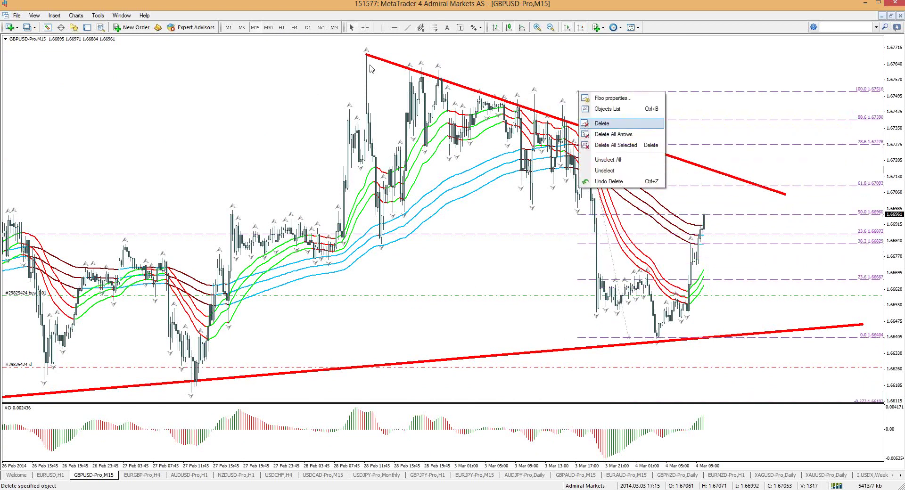
click(599, 124)
click(281, 27)
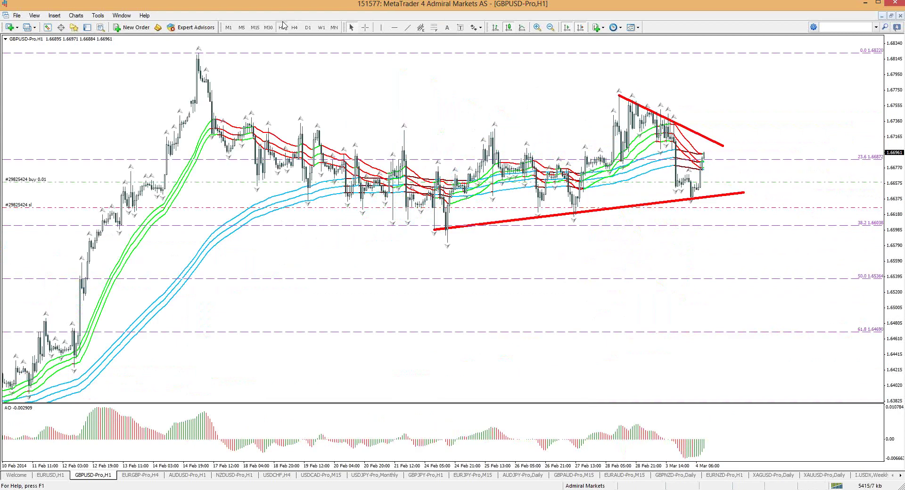
click(256, 27)
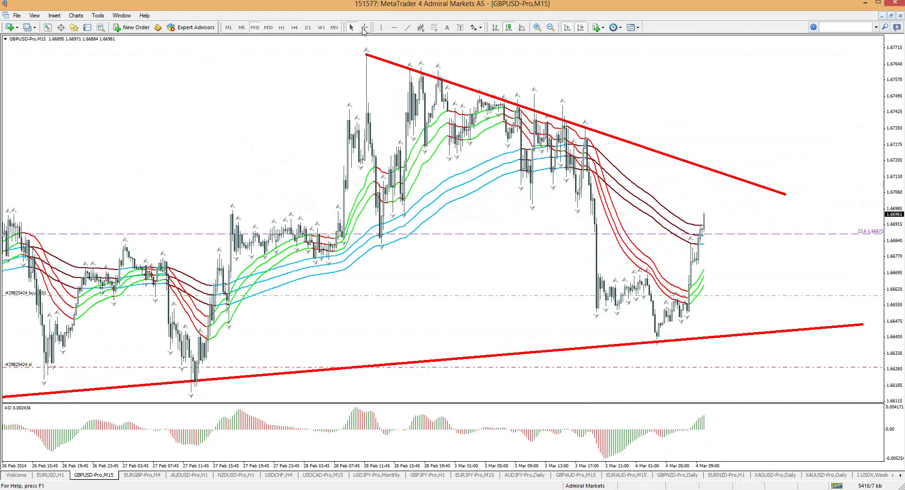
middle_click(451, 78)
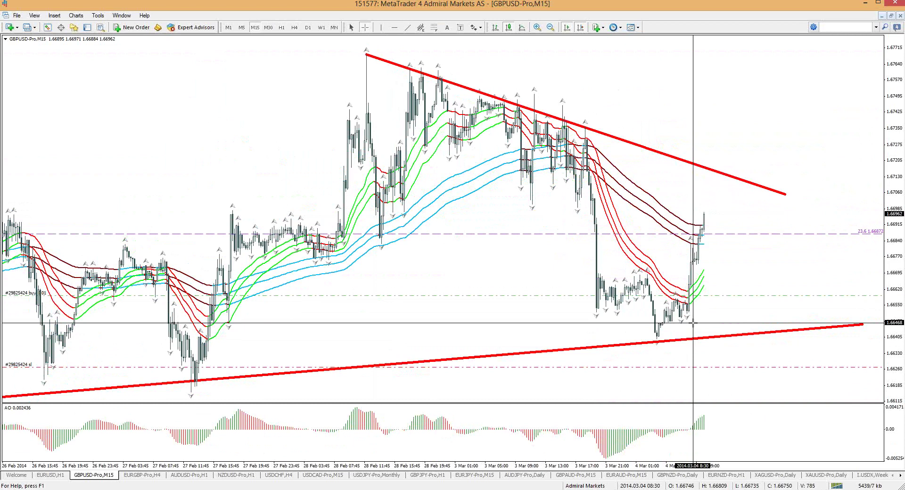
click(694, 323)
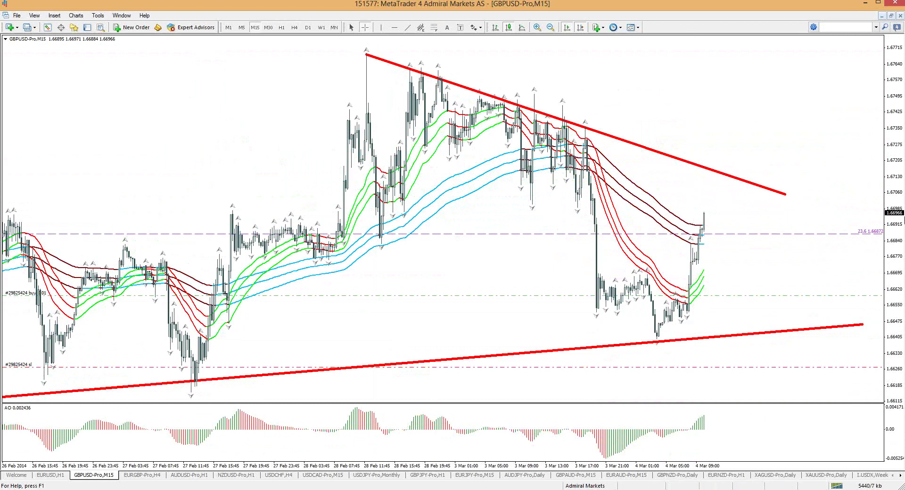
middle_click(684, 156)
drag(357, 45, 708, 152)
key(e)
key(r)
mouse_move(703, 220)
mouse_down()
mouse_move(720, 238)
mouse_move(731, 234)
mouse_move(741, 185)
mouse_move(753, 210)
mouse_move(800, 226)
mouse_move(828, 95)
mouse_move(807, 106)
mouse_move(822, 90)
mouse_move(849, 122)
mouse_up()
key(g)
key(r)
key(b)
click(811, 218)
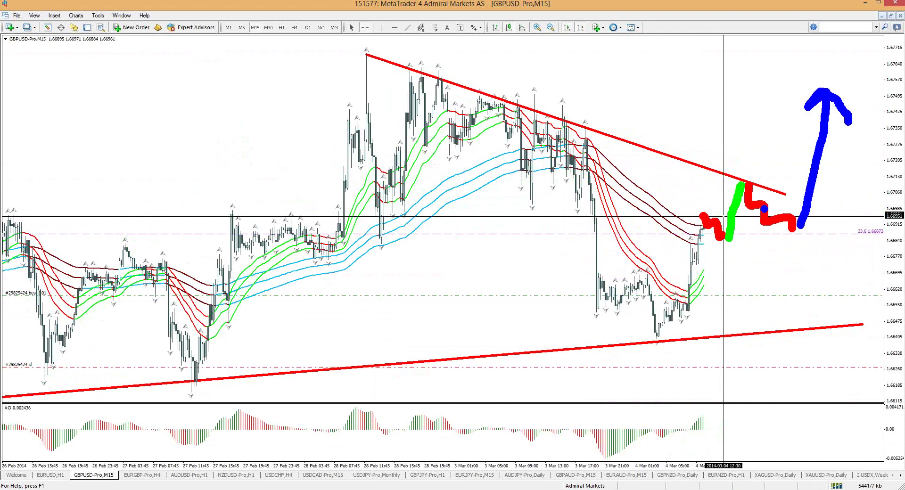
key(e)
key(g)
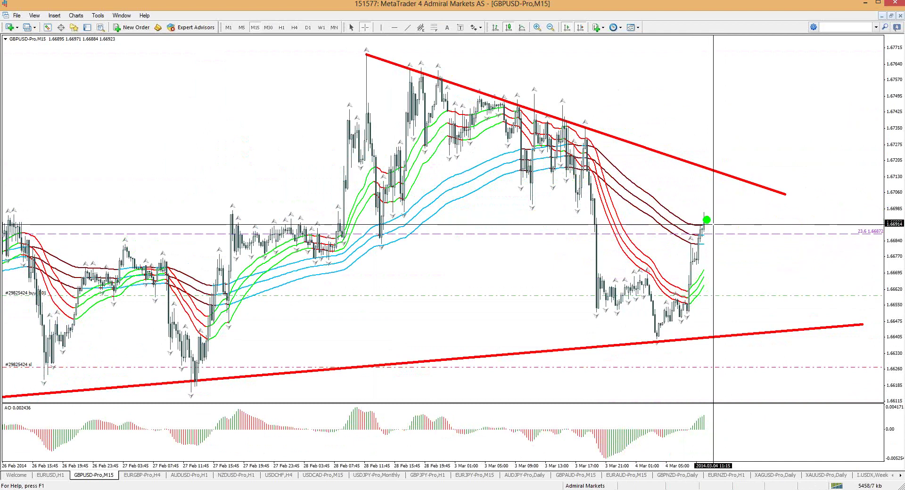
drag(708, 219, 735, 132)
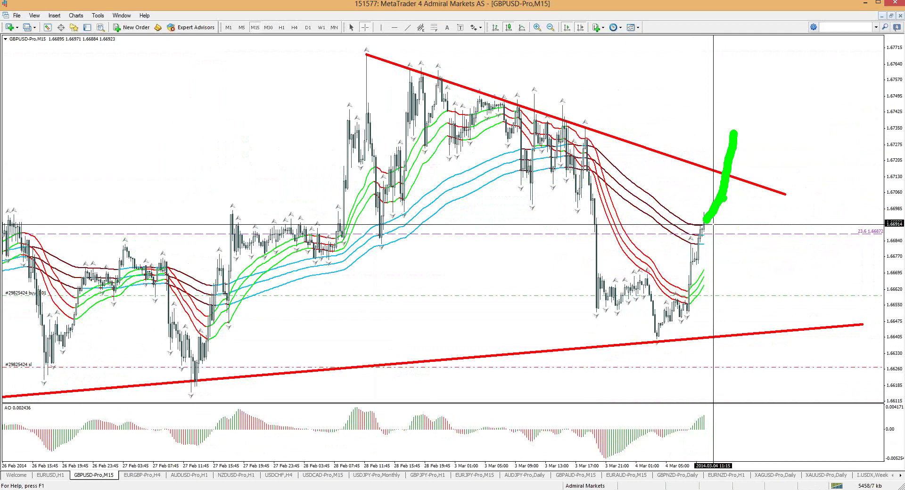
mouse_move(734, 133)
mouse_down()
mouse_move(797, 184)
mouse_move(802, 200)
mouse_move(835, 81)
mouse_move(850, 83)
mouse_up()
key(b)
click(847, 102)
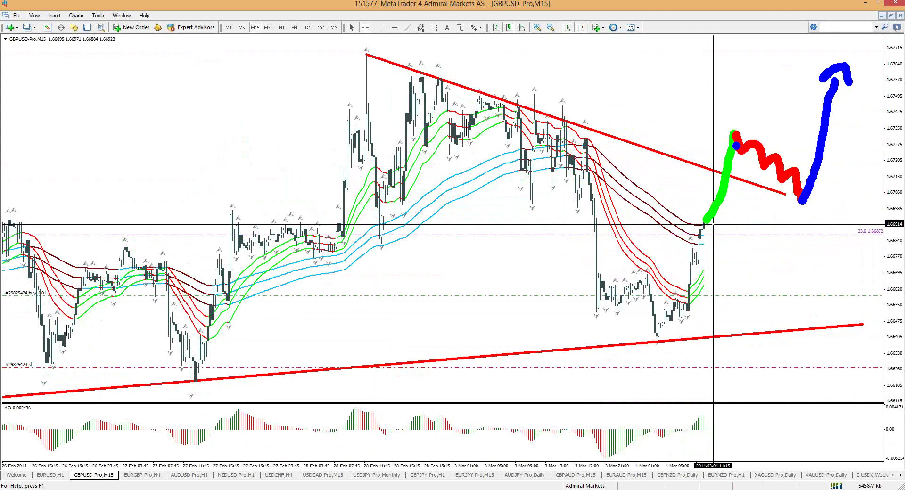
key(Escape)
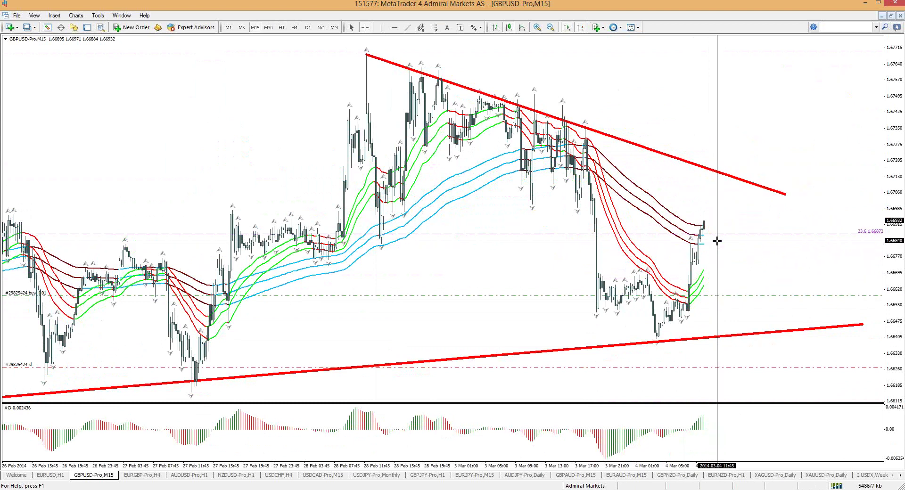
Pen-sketch a blue dip from the latest candle, a green-circled low and a blue rally, then erase.
key(ctrl+2)
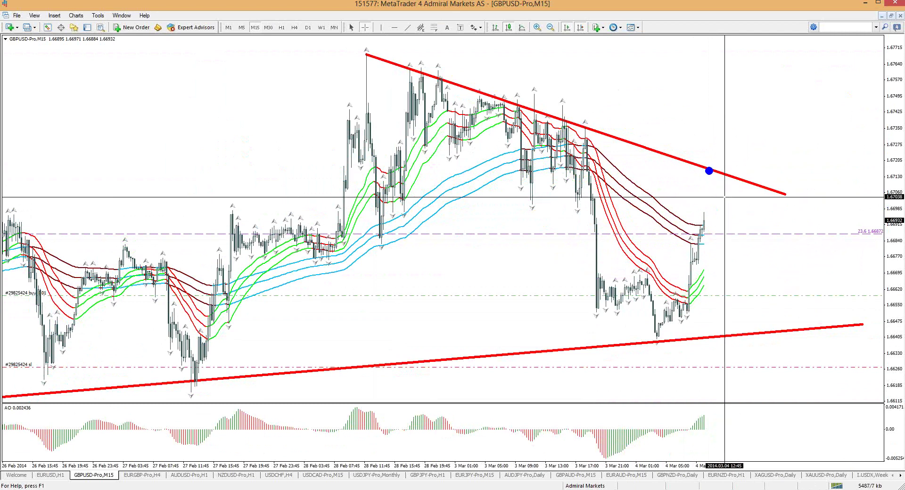
drag(710, 172, 707, 175)
key(e)
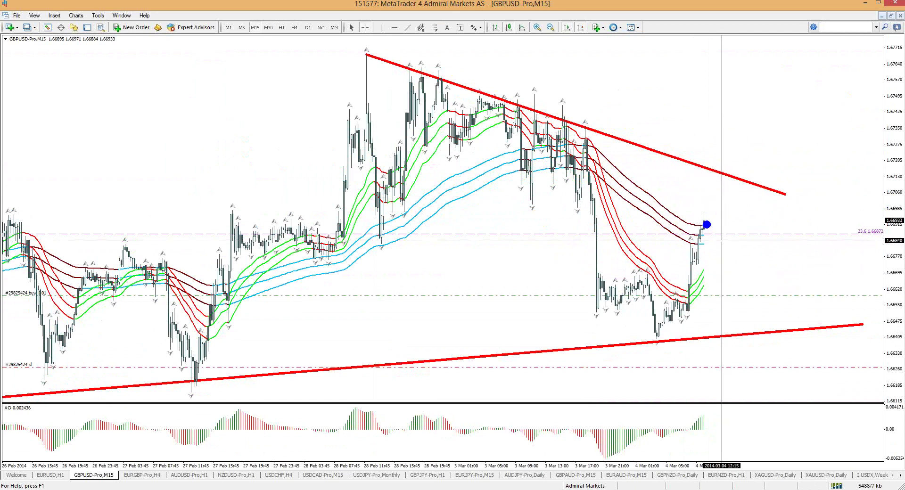
drag(708, 225, 727, 268)
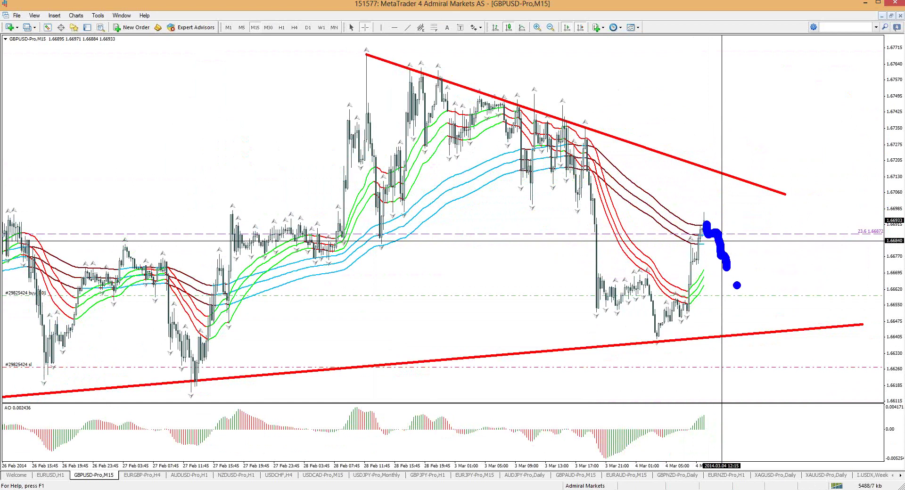
key(r)
key(g)
mouse_move(743, 267)
mouse_down()
mouse_move(723, 257)
mouse_move(718, 274)
mouse_move(750, 274)
mouse_up()
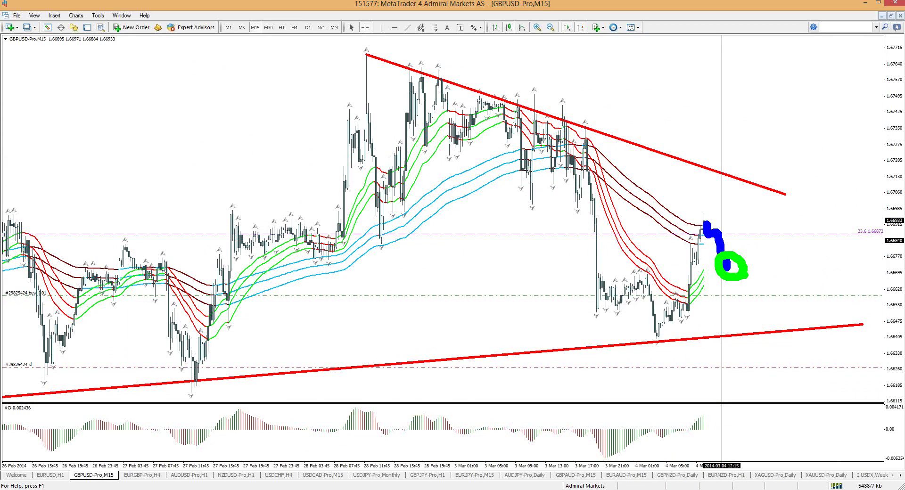
key(b)
mouse_move(728, 268)
mouse_down()
mouse_move(746, 237)
mouse_move(753, 184)
mouse_move(783, 180)
mouse_move(811, 77)
mouse_move(793, 87)
mouse_up()
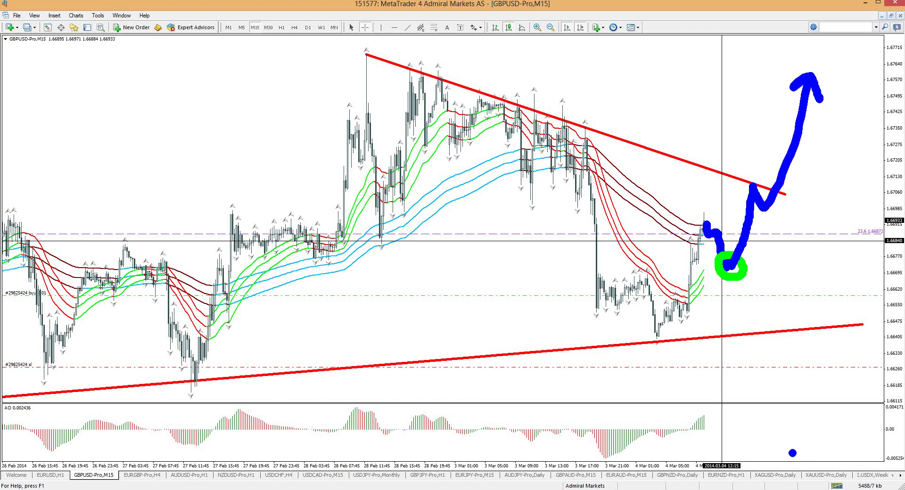
key(Escape)
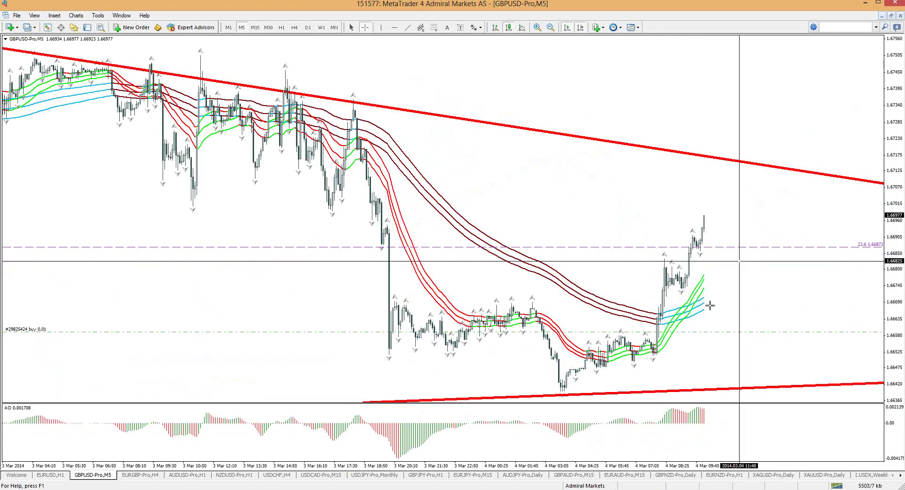
Place a blue horizontal support line at 1.66691 and turn on the crosshair readout.
mouse_move(654, 354)
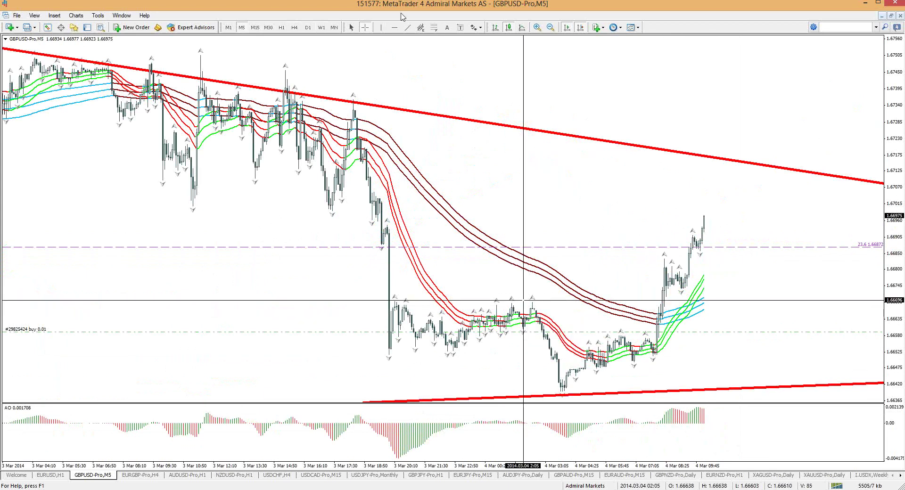
click(394, 27)
click(536, 300)
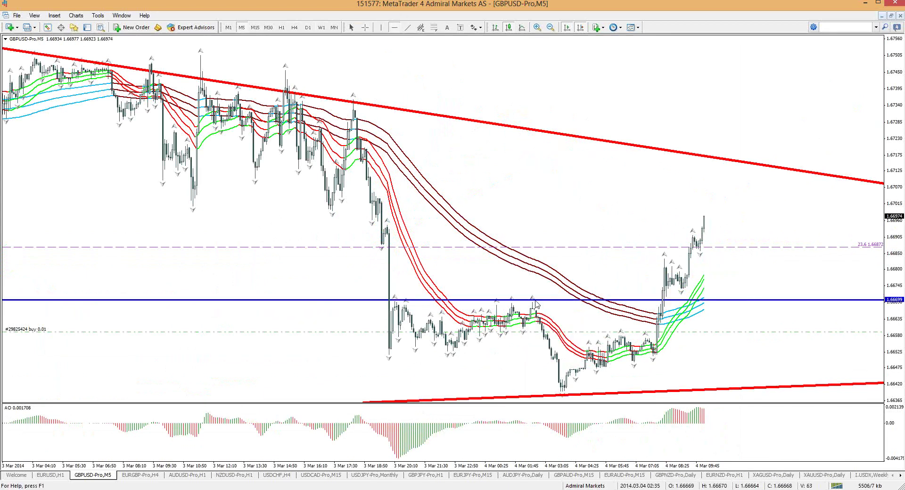
double_click(539, 300)
drag(539, 300, 541, 305)
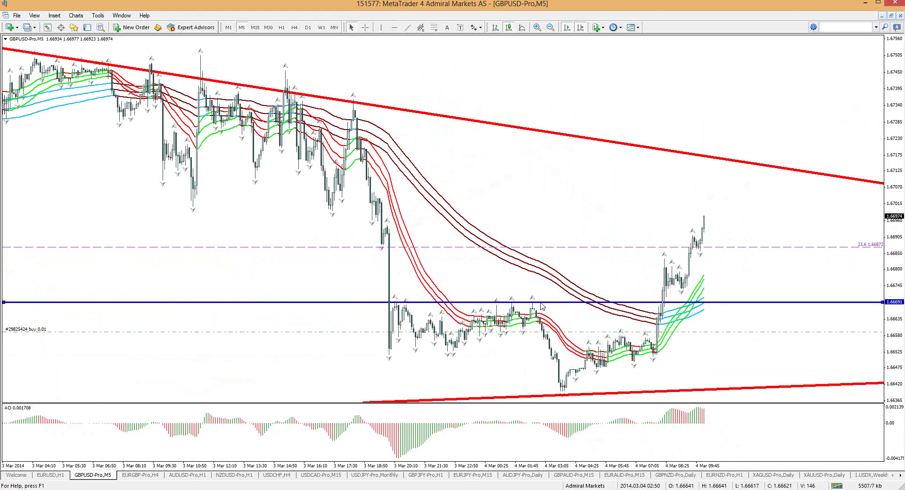
click(373, 43)
click(366, 27)
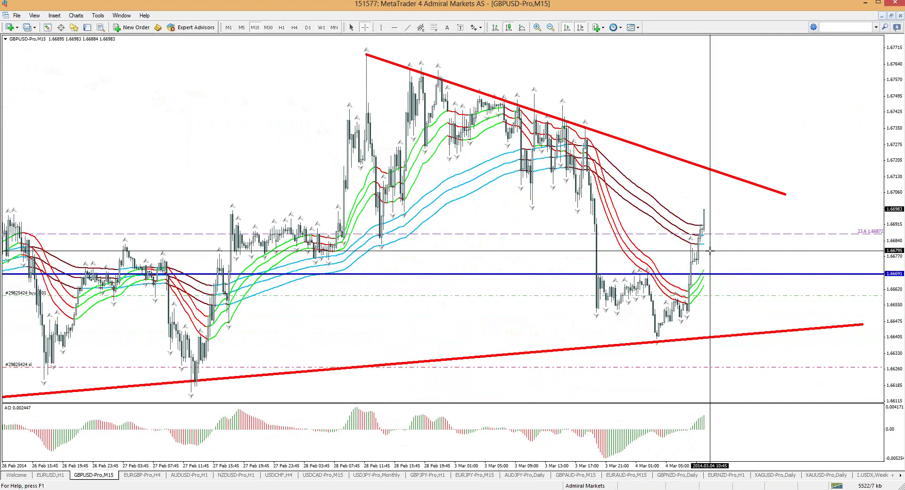
click(723, 230)
mouse_move(706, 213)
mouse_down()
mouse_move(730, 262)
mouse_move(756, 191)
mouse_move(737, 208)
mouse_move(766, 220)
mouse_move(733, 211)
mouse_up()
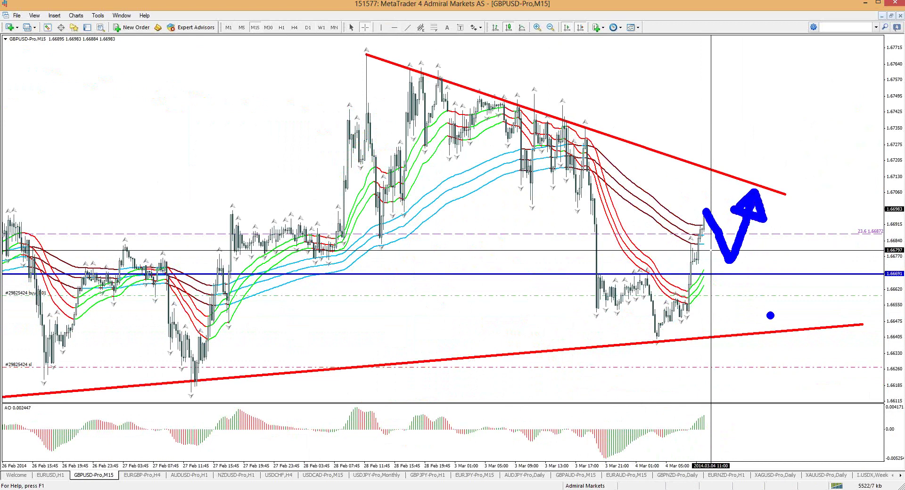
key(Escape)
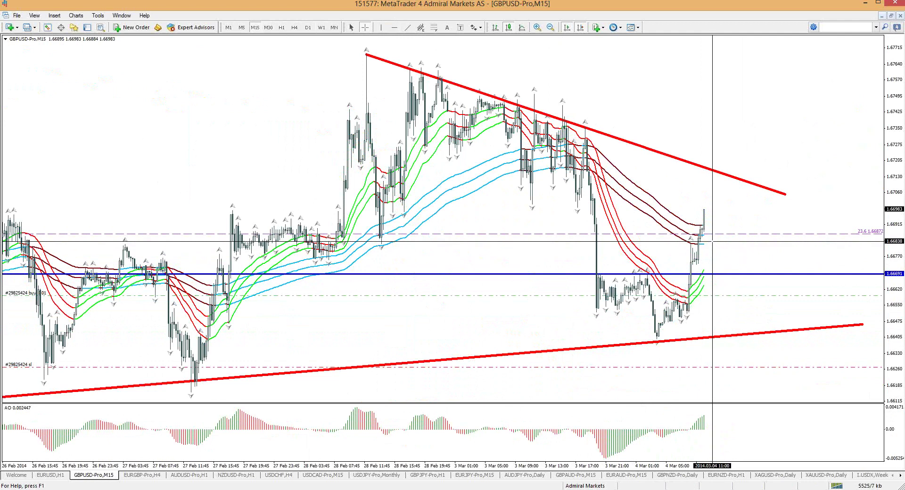
mouse_move(732, 241)
mouse_down()
mouse_move(722, 273)
mouse_move(730, 252)
mouse_up()
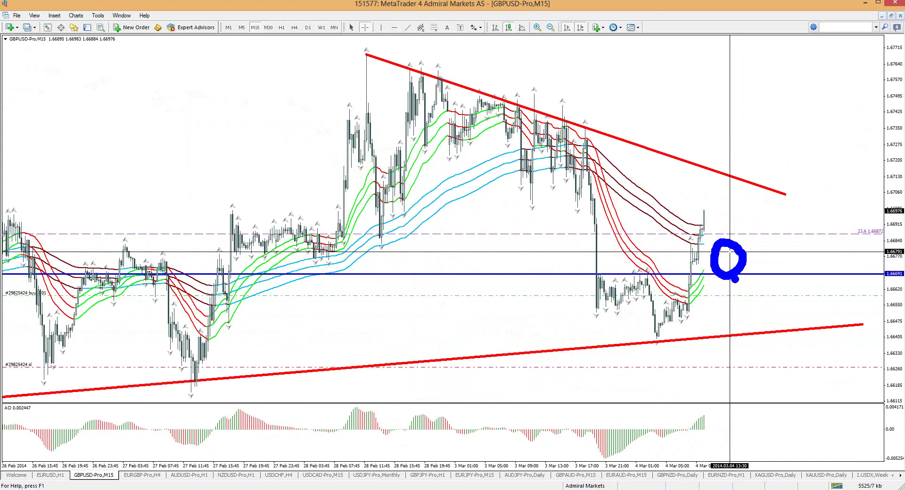
key(e)
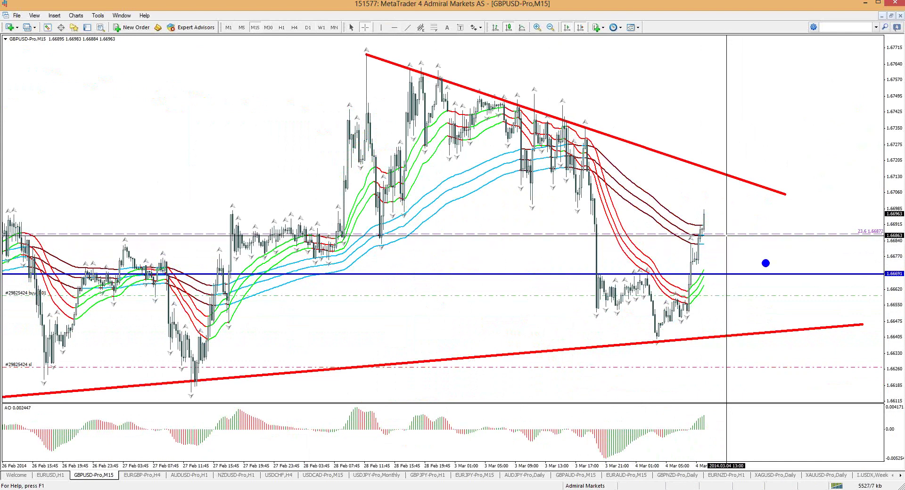
drag(759, 247, 729, 270)
key(e)
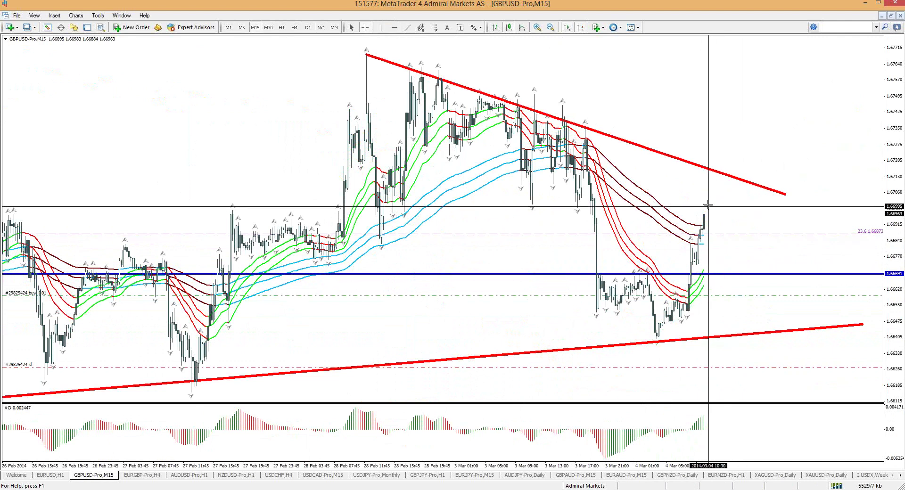
click(703, 206)
key(Escape)
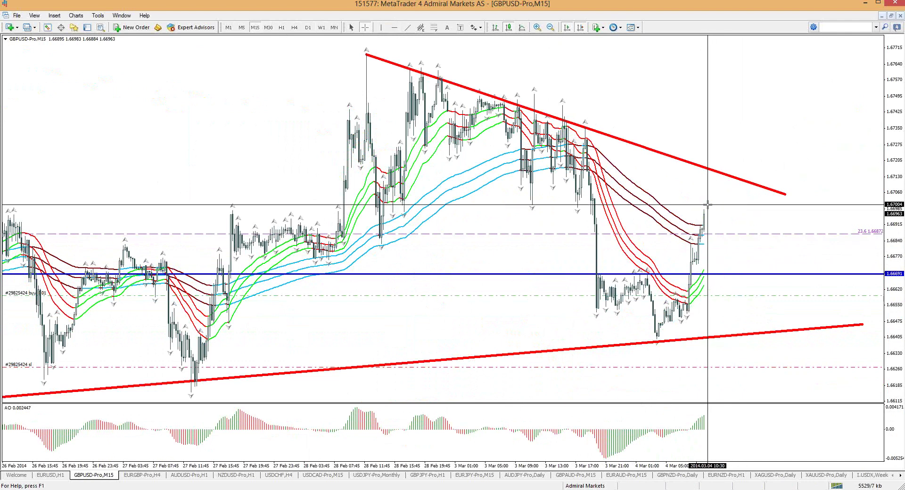
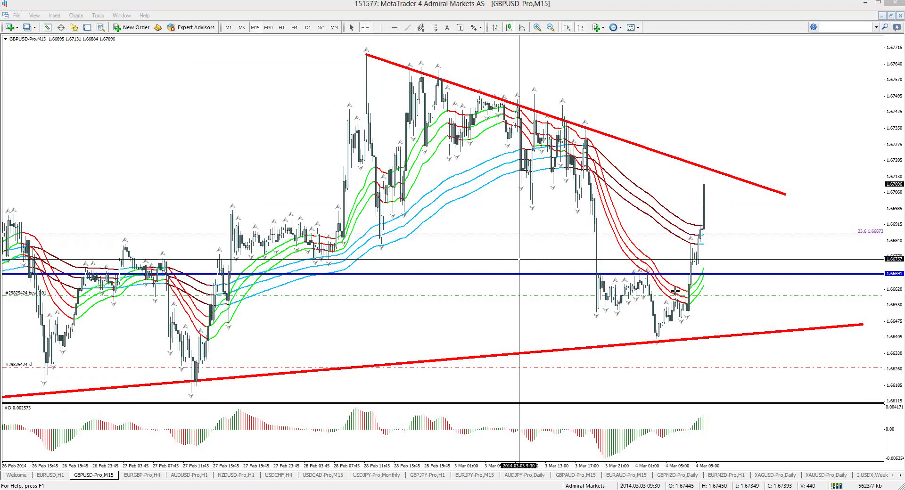
Delete the blue horizontal line from the GBPUSD chart and move to the M5 timeframe.
right_click(731, 275)
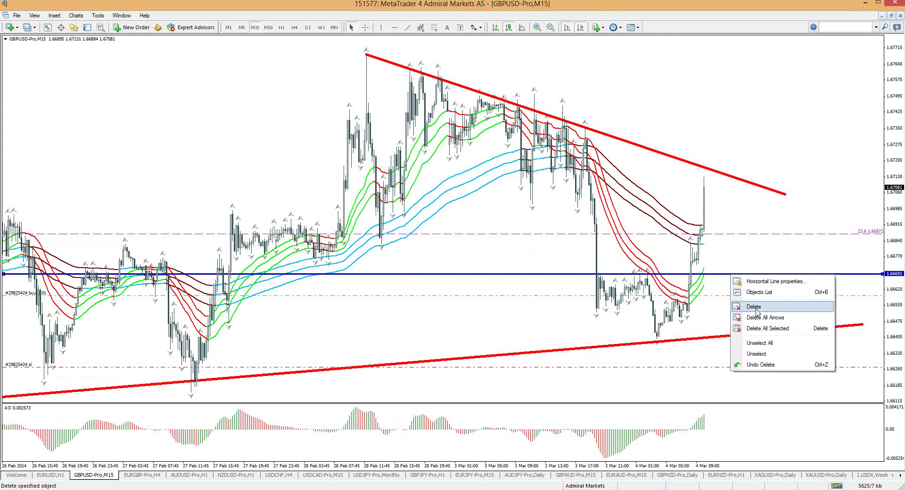
click(756, 310)
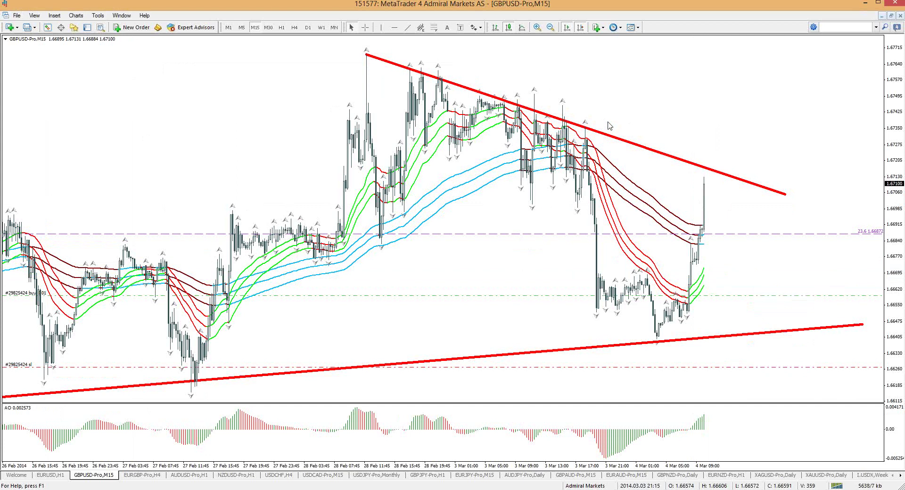
click(241, 27)
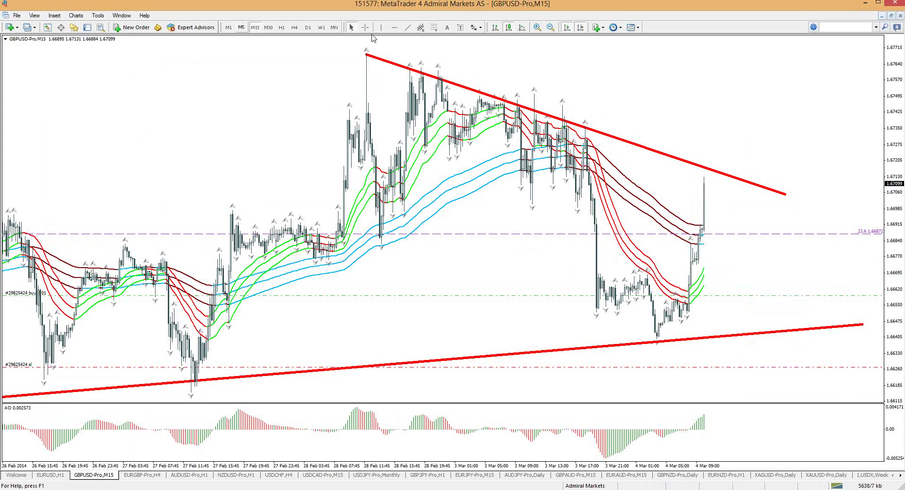
Sketch red and blue bracket annotations around the latest GBPUSD candles, then clear them.
middle_click(723, 171)
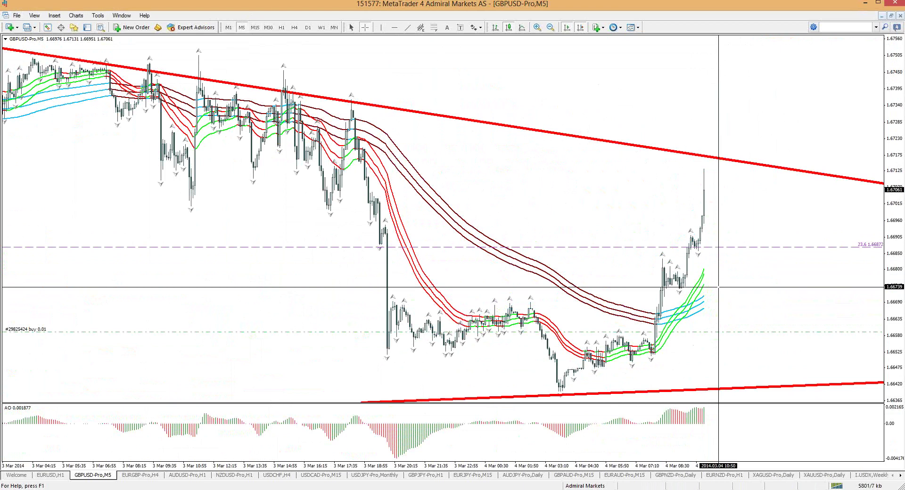
click(698, 261)
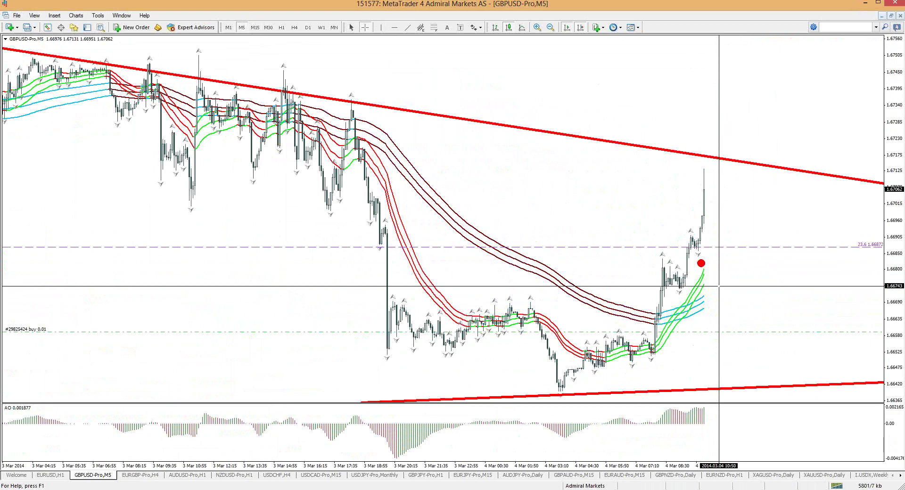
drag(689, 256, 717, 256)
drag(639, 363, 697, 363)
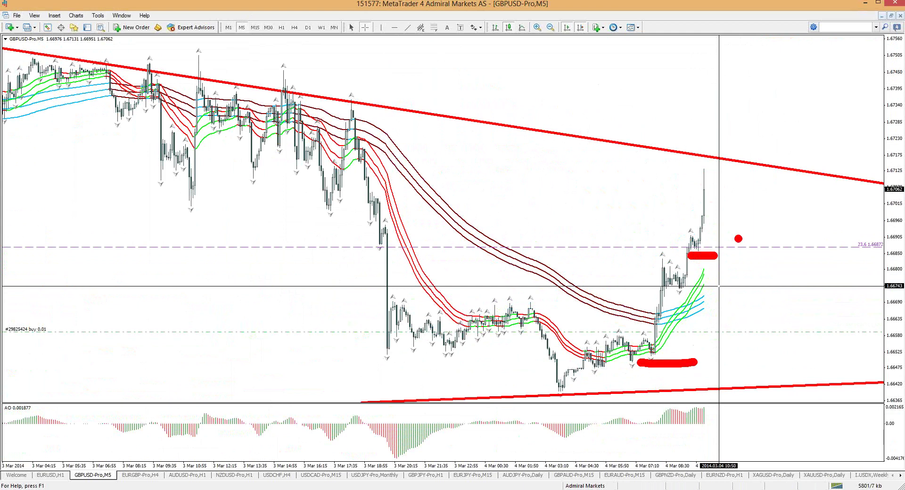
mouse_move(711, 168)
mouse_down()
mouse_move(715, 363)
mouse_move(765, 359)
mouse_move(766, 177)
mouse_up()
drag(682, 171, 768, 164)
mouse_move(708, 130)
mouse_down()
mouse_move(783, 161)
mouse_move(787, 124)
mouse_move(697, 133)
mouse_up()
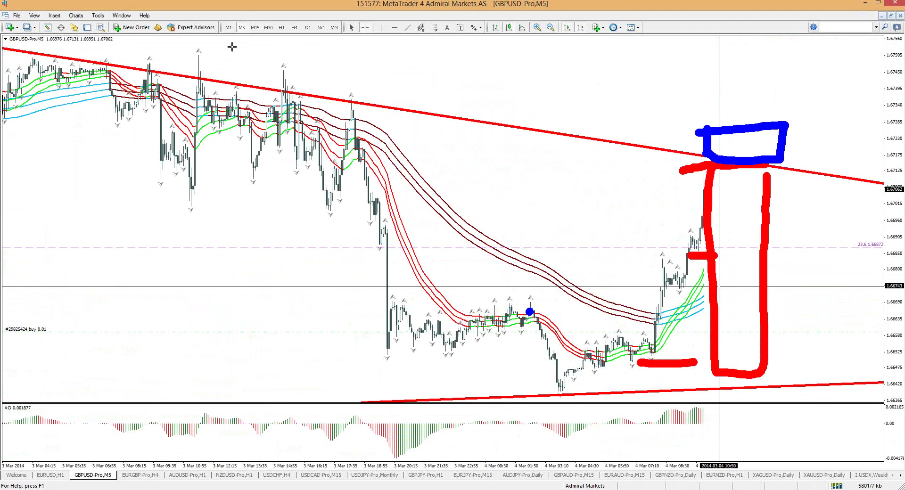
key(Escape)
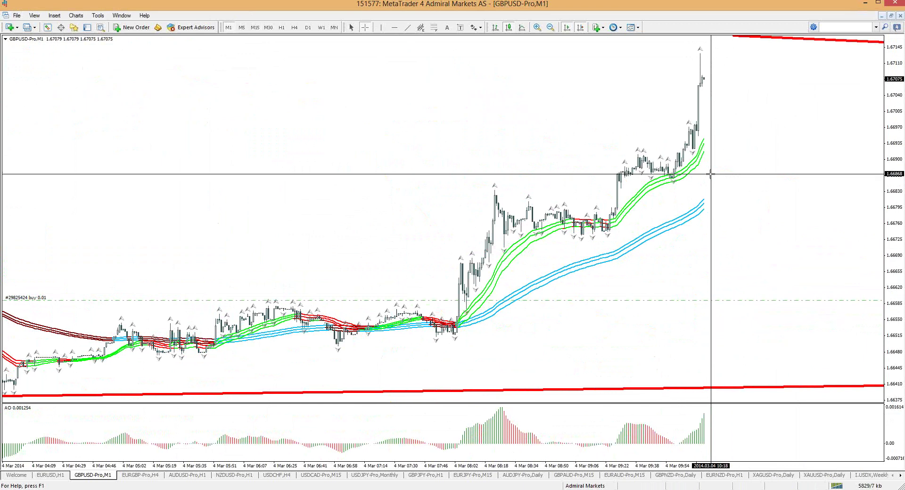
Draw and clear a temporary blue mark under the latest candles, then switch to H4.
drag(689, 157, 730, 158)
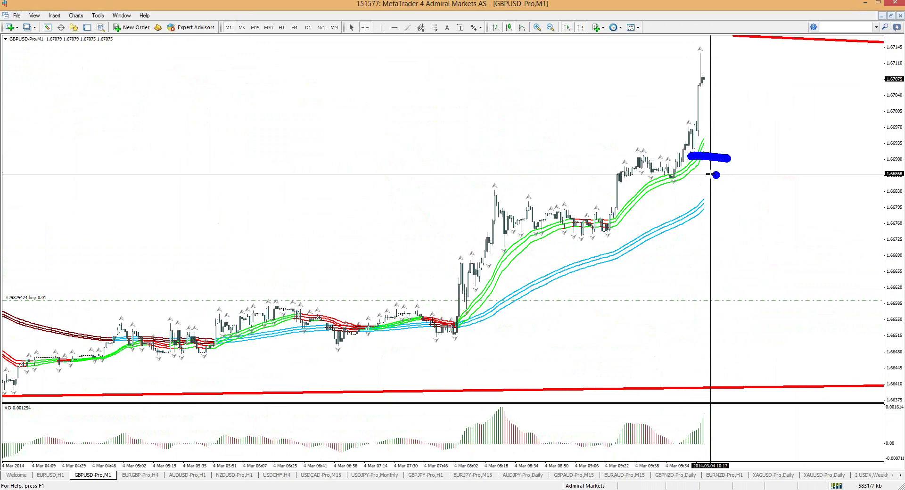
key(Escape)
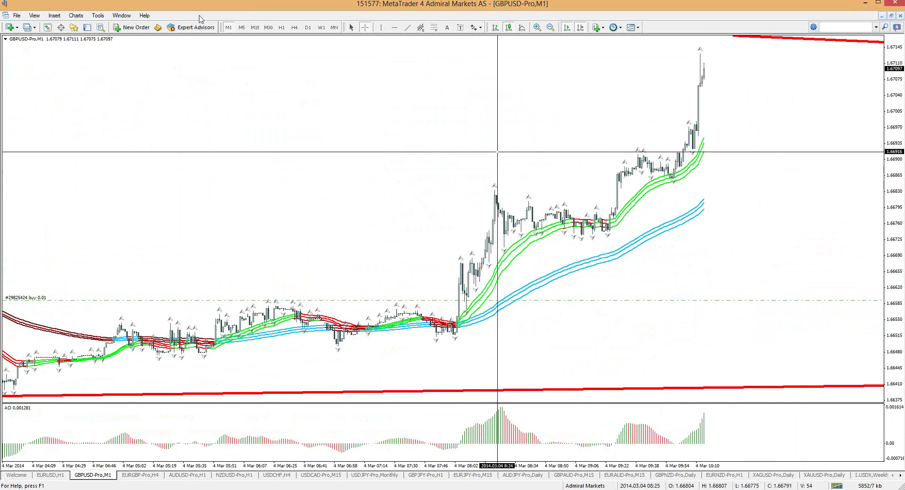
click(295, 27)
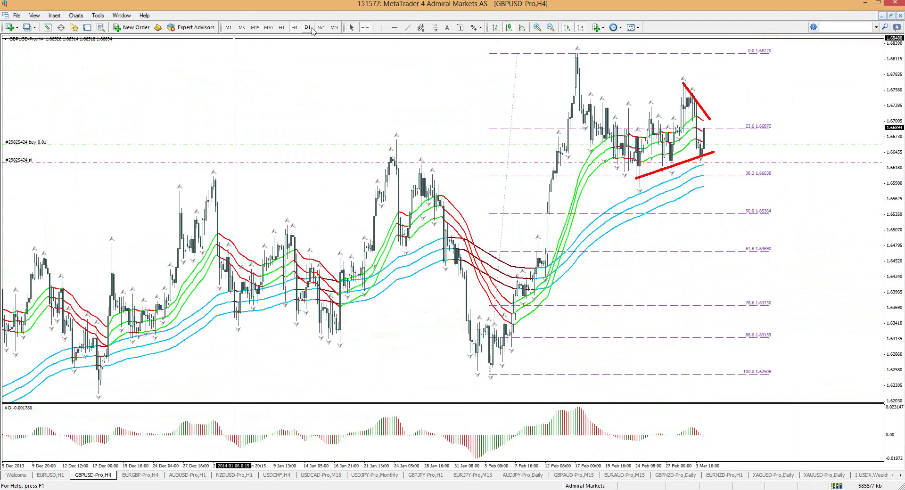
Check D1 and H1, sketch and clear blue and red marks near 50.0, then switch to M5.
click(311, 28)
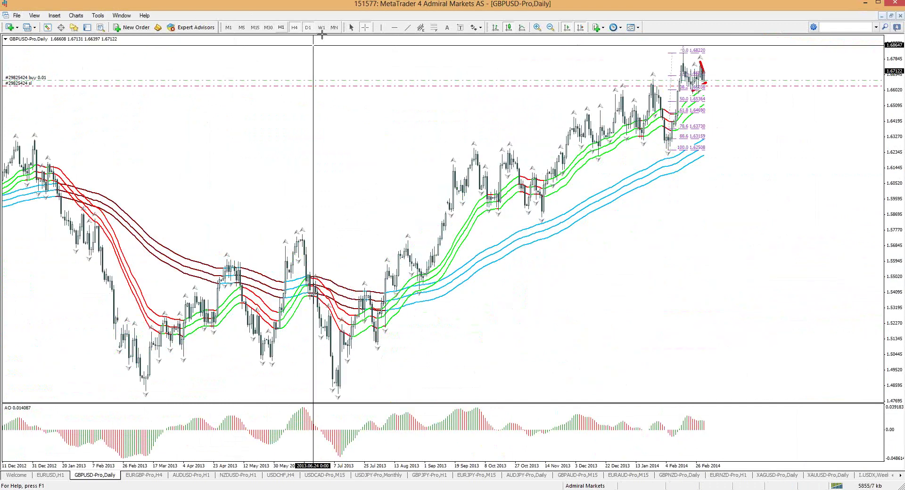
click(281, 27)
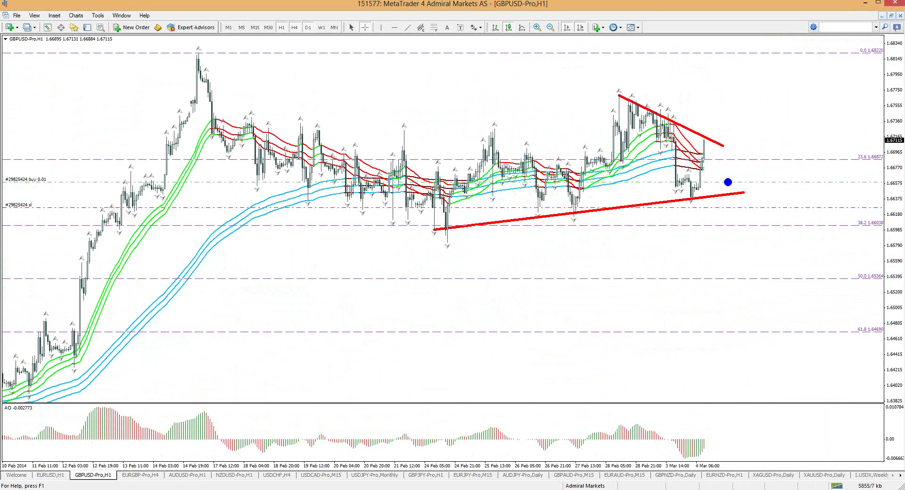
drag(702, 196, 705, 198)
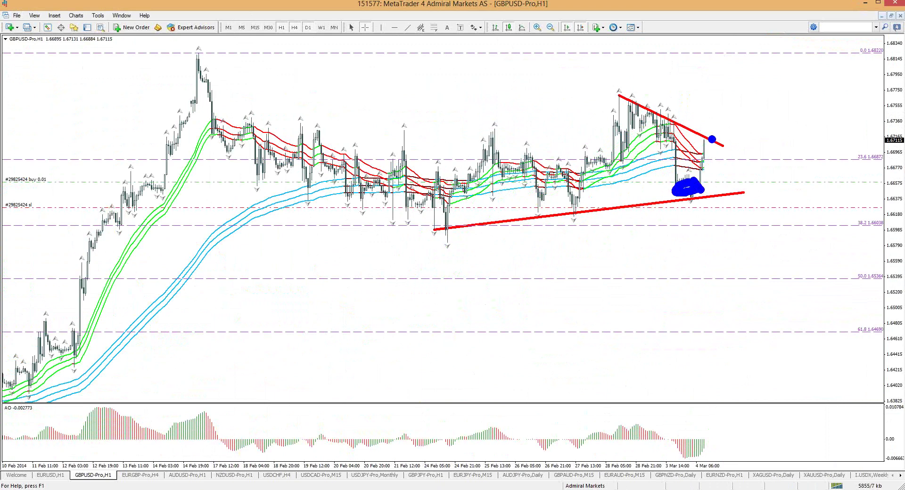
key(r)
drag(510, 287, 839, 270)
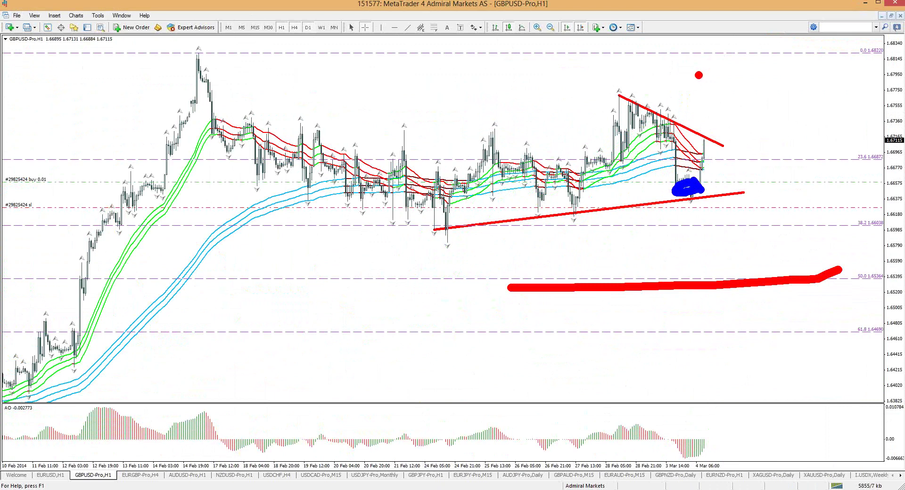
key(Escape)
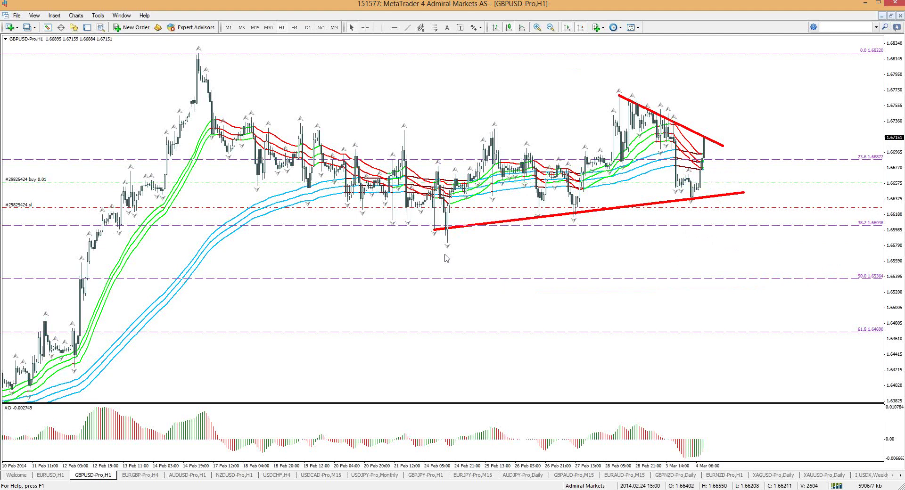
click(242, 28)
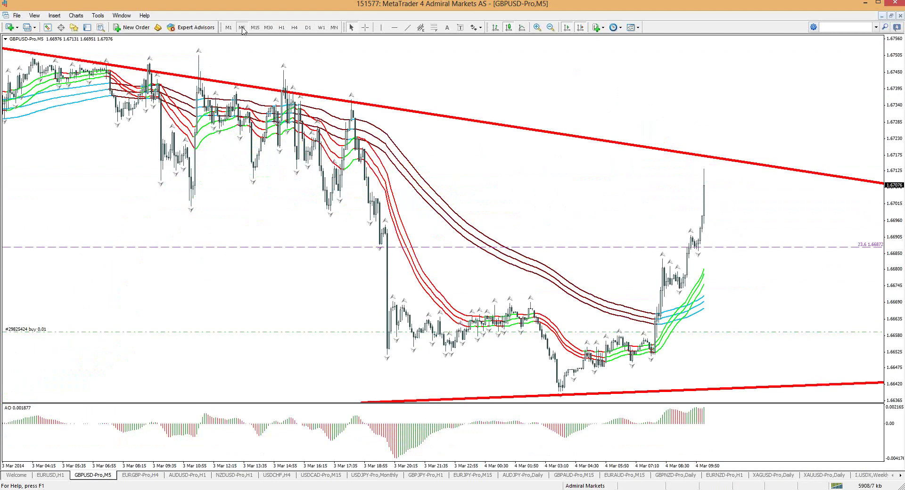
Step through M15, turn on the crosshair read-out, and return GBPUSD to H1.
click(255, 27)
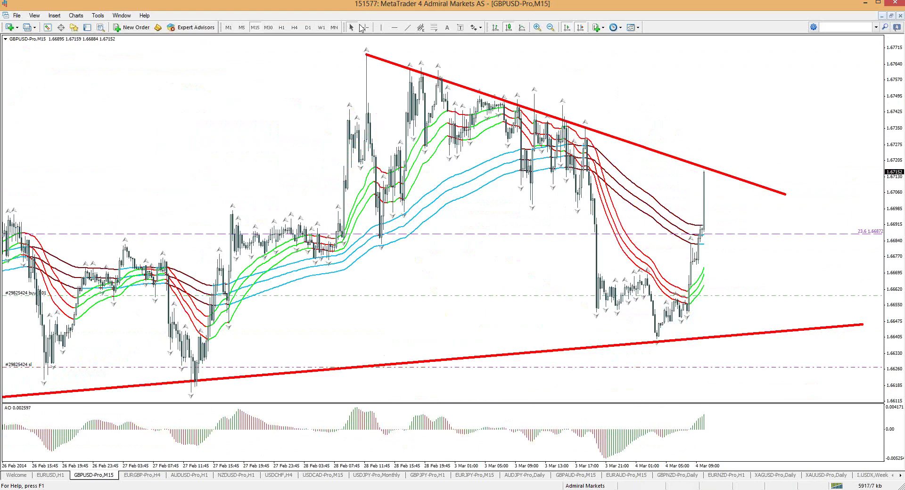
click(364, 28)
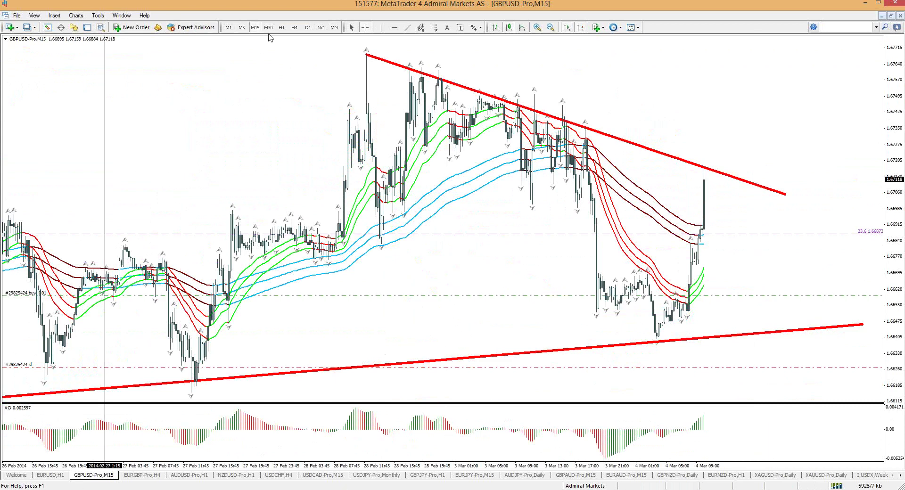
click(281, 28)
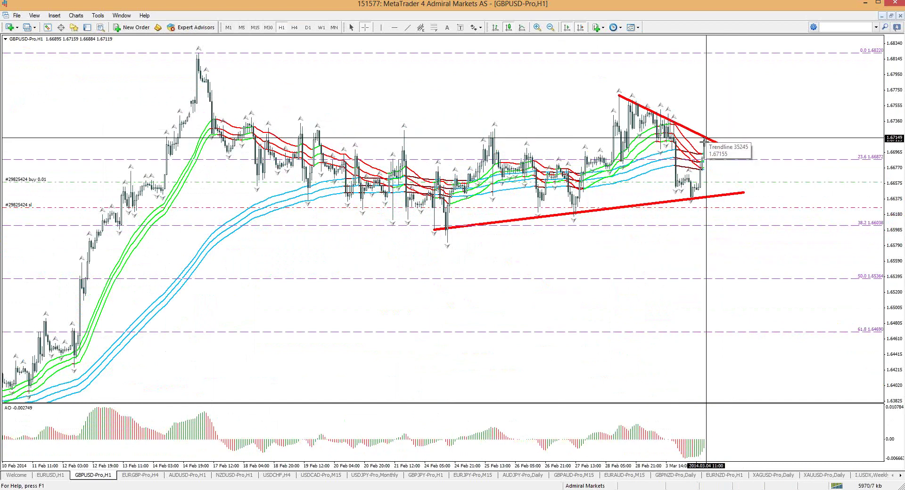
Switch GBPUSD to H4, then sketch and erase red highlights along the blue moving-average band.
click(294, 27)
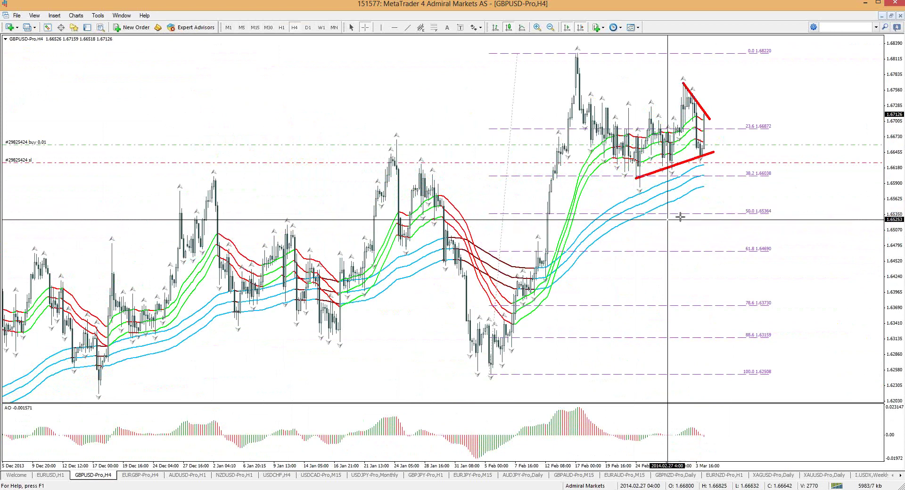
mouse_move(609, 236)
mouse_down()
mouse_move(702, 188)
mouse_move(619, 223)
mouse_up()
click(673, 177)
drag(681, 173, 616, 210)
click(728, 240)
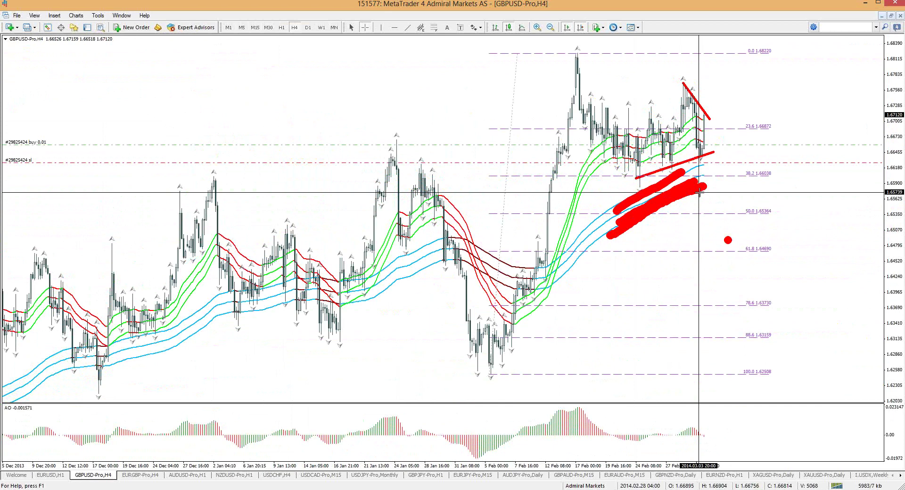
key(e)
Sketch a downward projection arrow and a red dash along the 50.0 Fibonacci level.
mouse_move(728, 217)
mouse_down()
mouse_move(804, 224)
mouse_move(849, 325)
mouse_move(877, 313)
mouse_move(804, 330)
mouse_up()
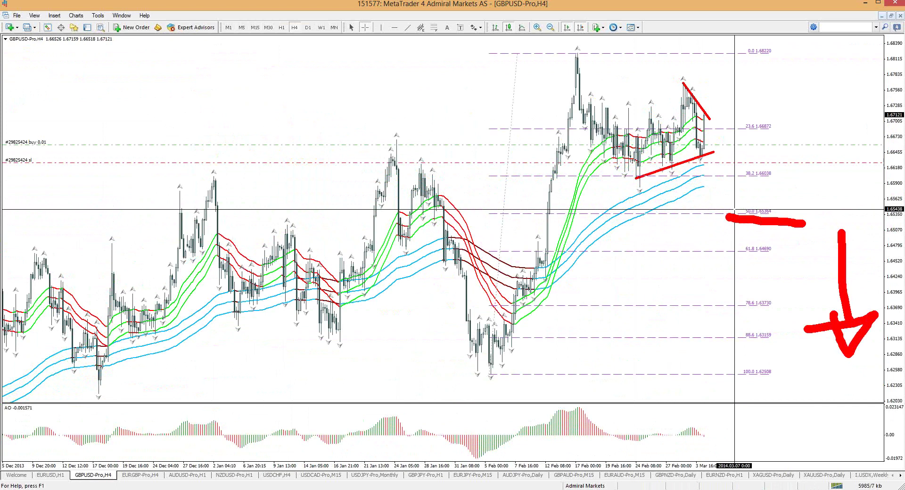
key(e)
mouse_move(682, 215)
mouse_down()
mouse_move(714, 213)
mouse_move(706, 179)
mouse_up()
drag(710, 215, 756, 215)
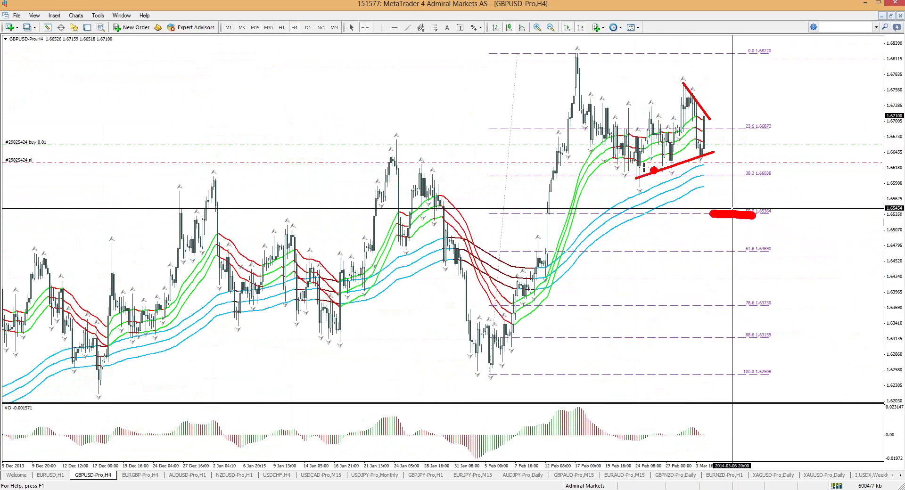
Check H1 and D1, sketch a green stroke over the 2013 rise, and zoom in.
click(281, 27)
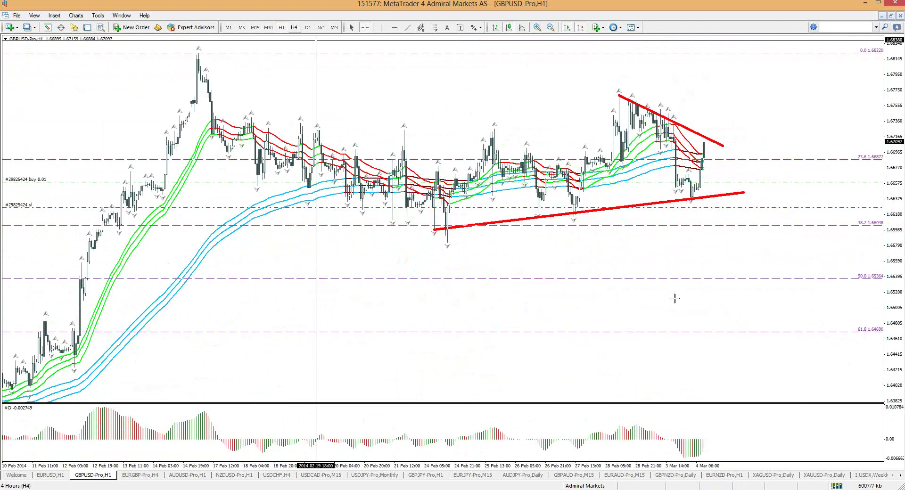
click(308, 26)
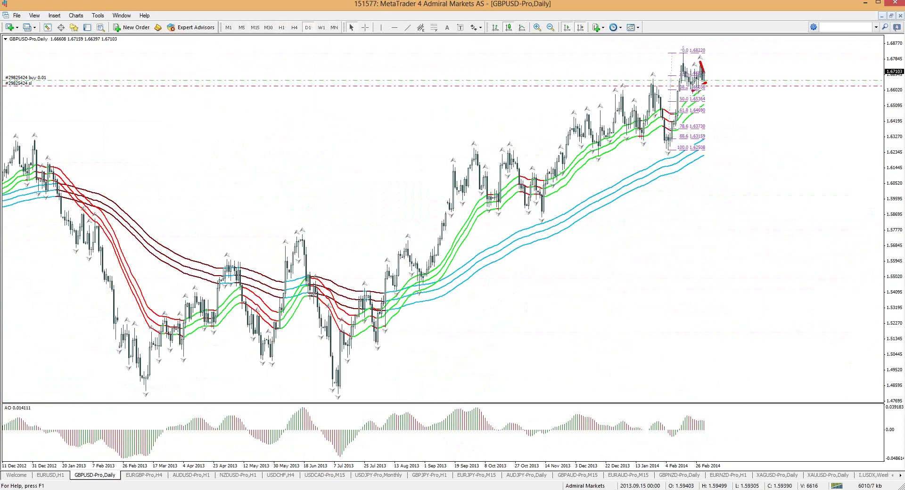
drag(370, 341, 493, 187)
key(plus)
key(plus)
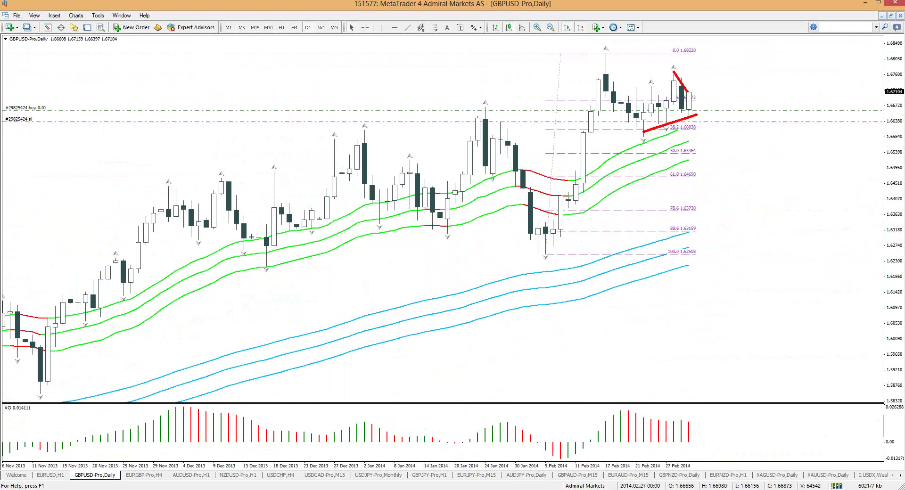
Mark four recent daily candles with green dots, then switch to the weekly chart via W1.
click(643, 121)
click(650, 113)
click(665, 110)
click(674, 99)
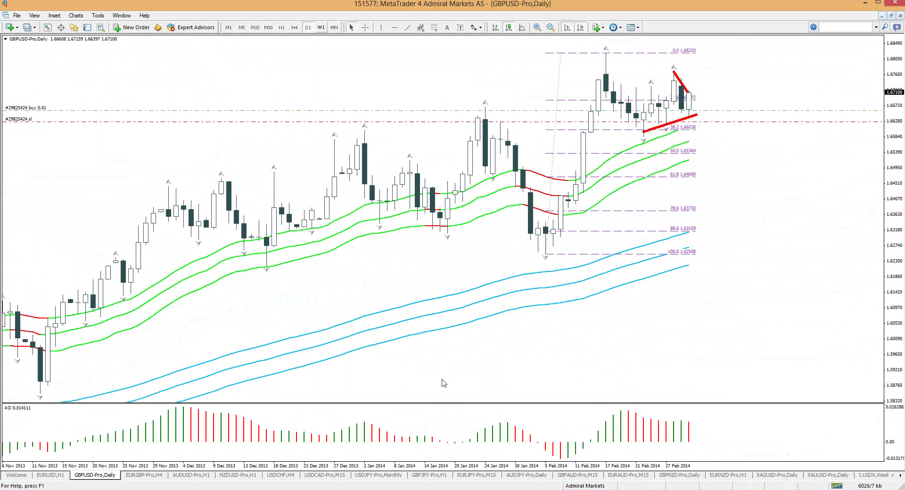
key(w)
key(1)
key(Return)
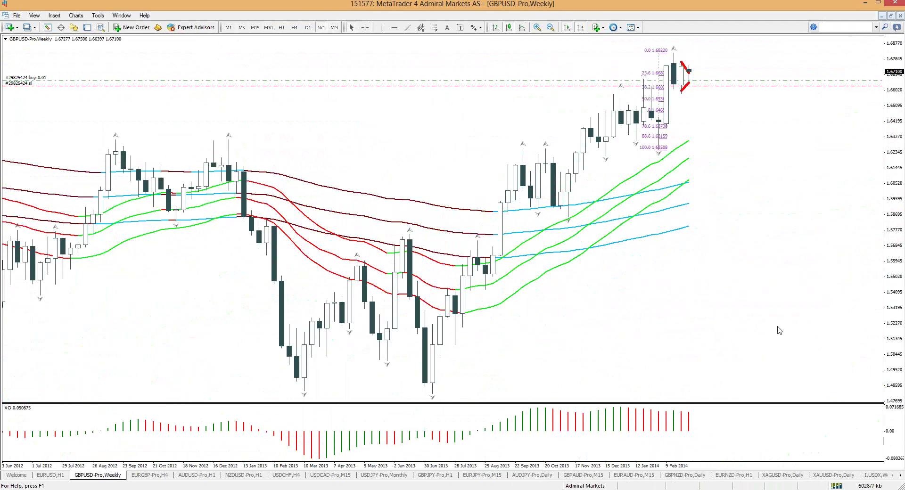
Zoom into the latest weekly candles, add right margin, and highlight then clear the area below.
key(plus)
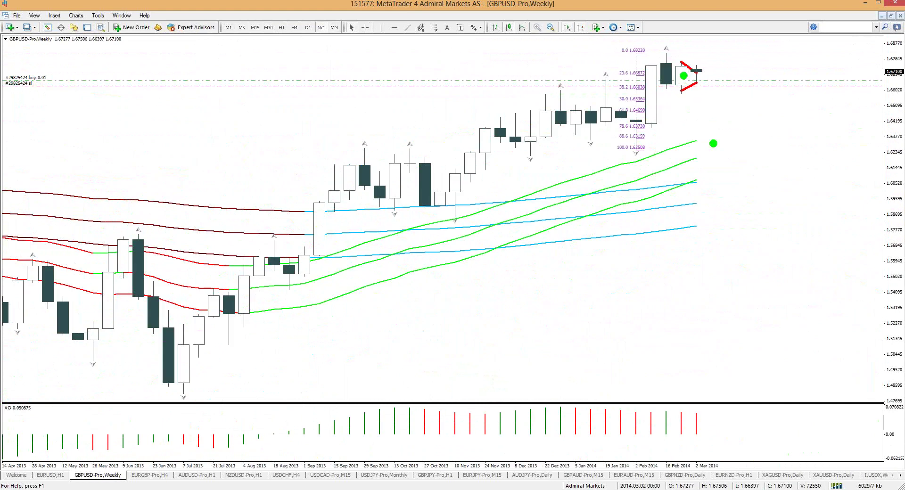
key(Right)
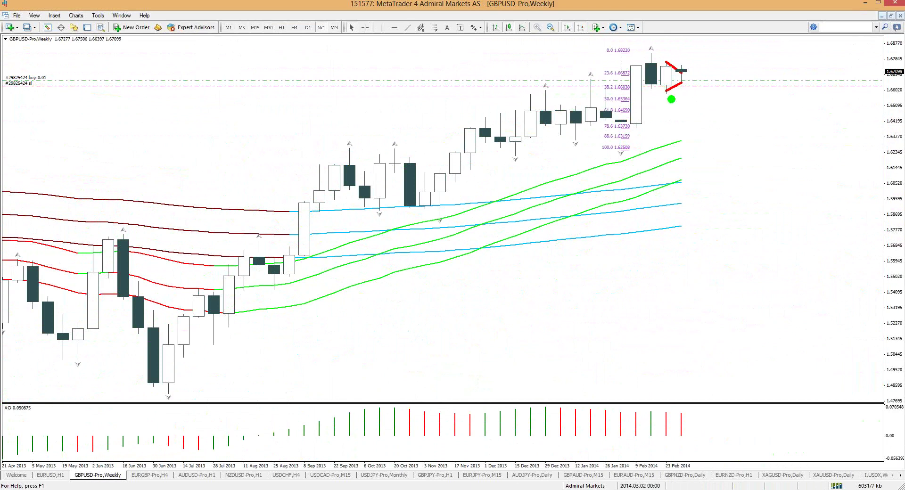
drag(658, 93, 702, 93)
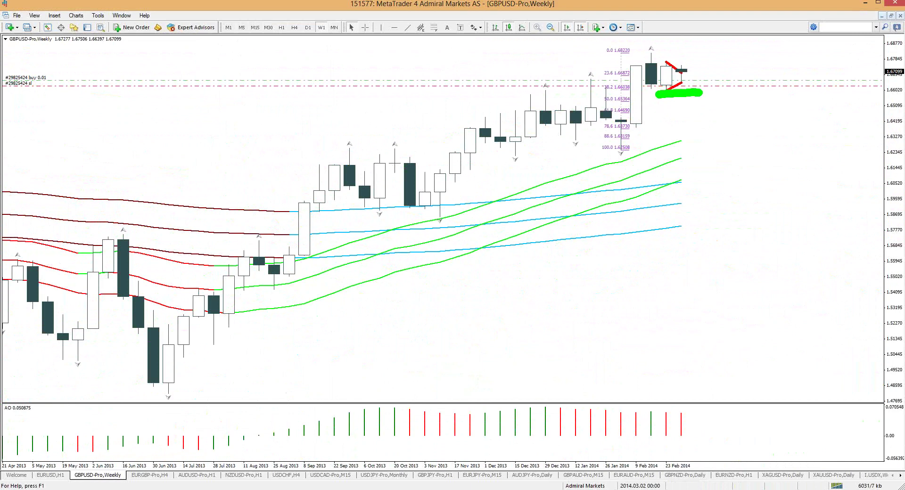
key(Escape)
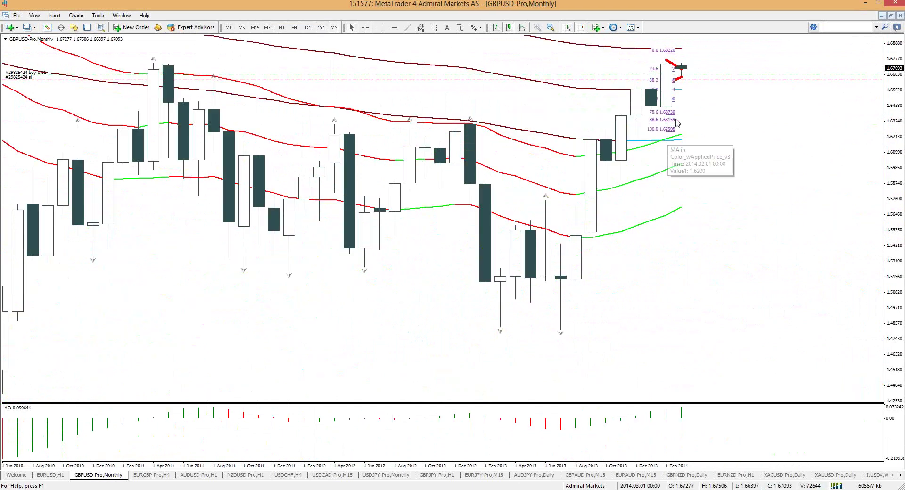
click(670, 70)
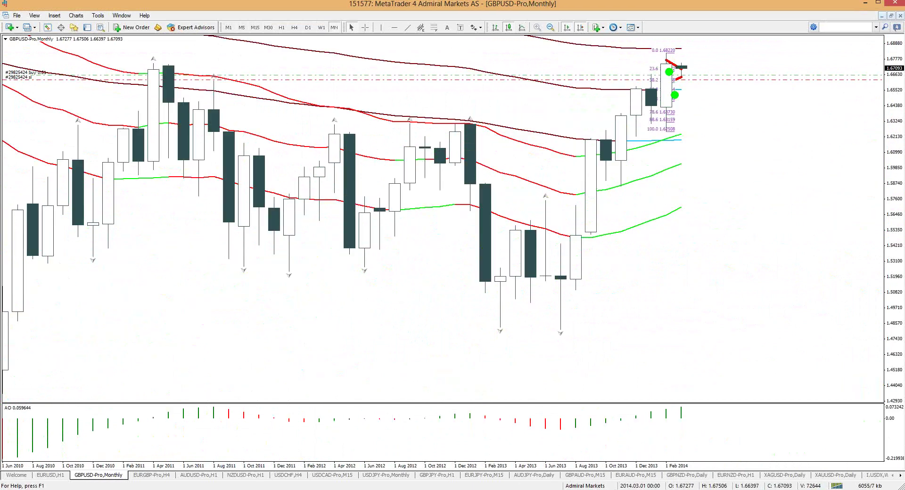
click(654, 100)
click(669, 173)
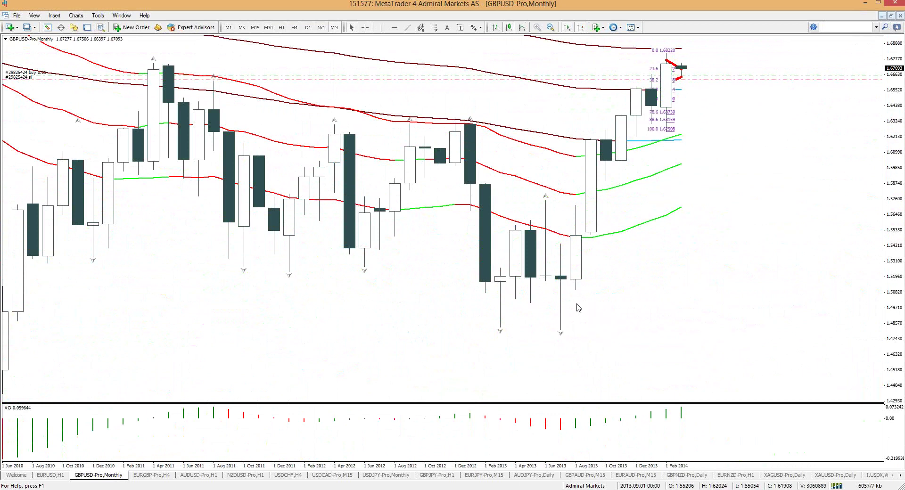
click(562, 284)
click(575, 266)
click(587, 201)
click(608, 163)
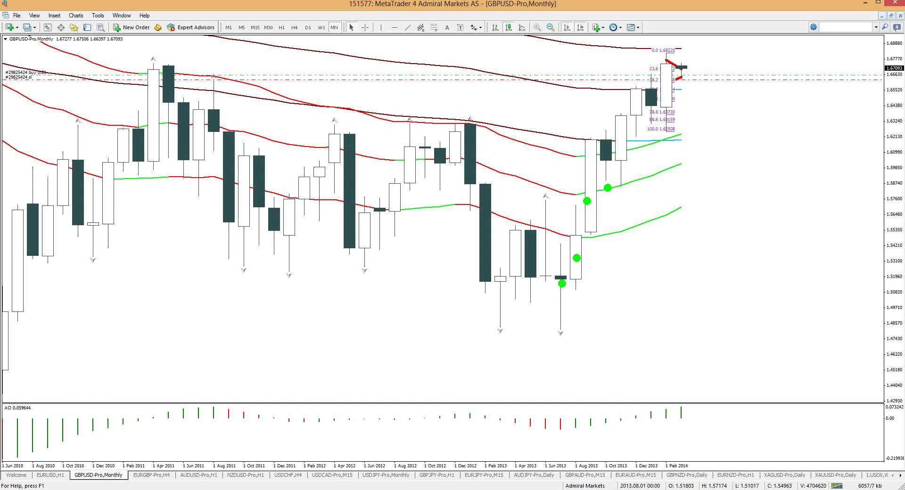
click(607, 152)
click(629, 145)
click(623, 134)
click(640, 102)
click(651, 96)
click(671, 115)
click(668, 88)
click(673, 56)
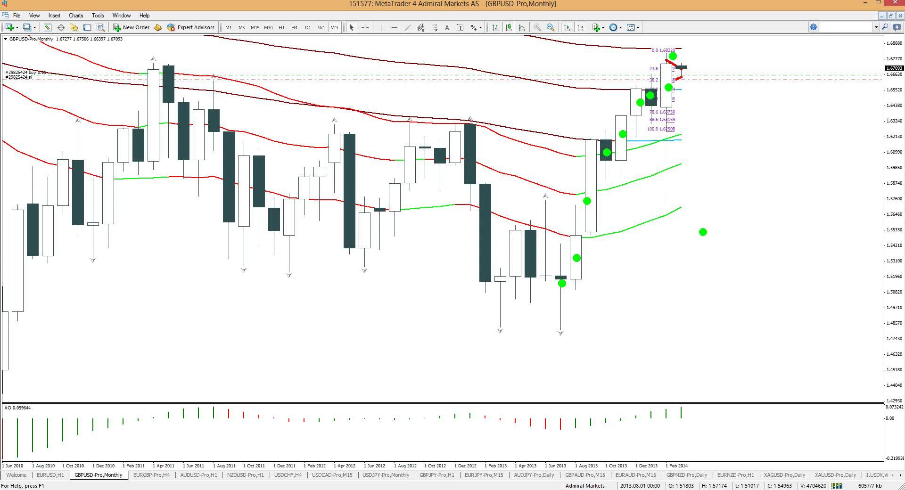
key(Escape)
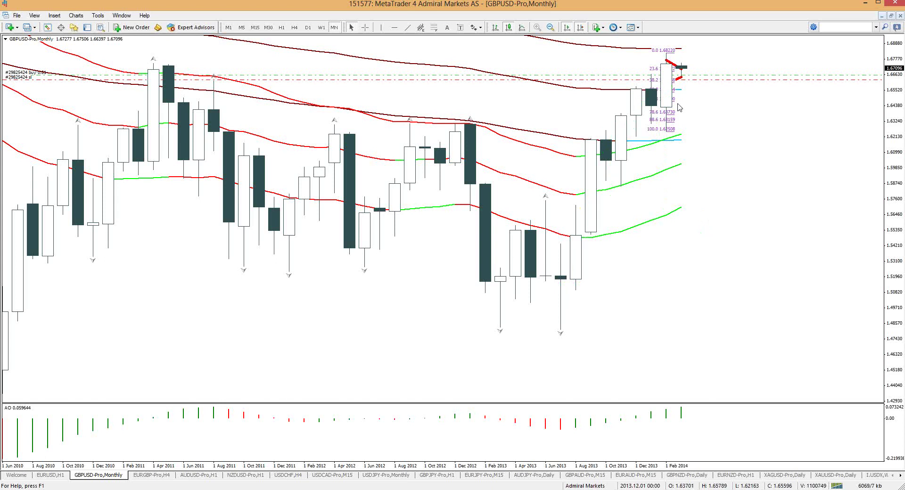
drag(700, 66, 701, 78)
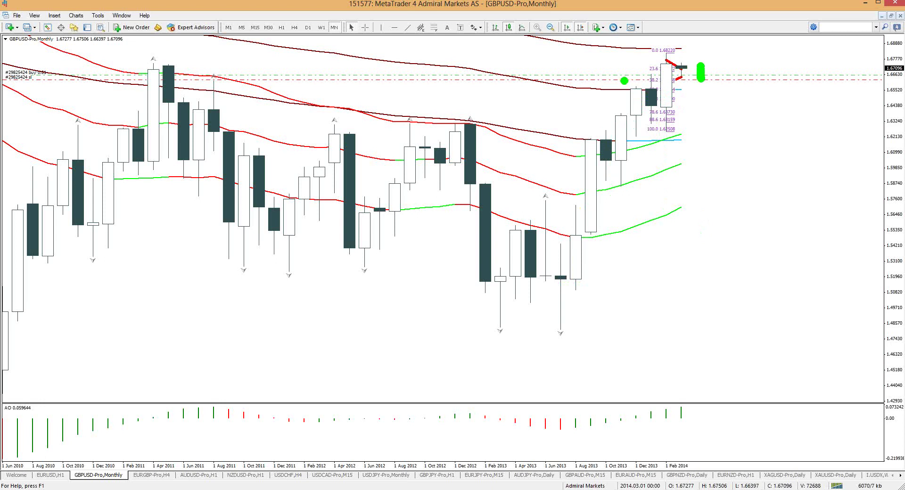
key(Escape)
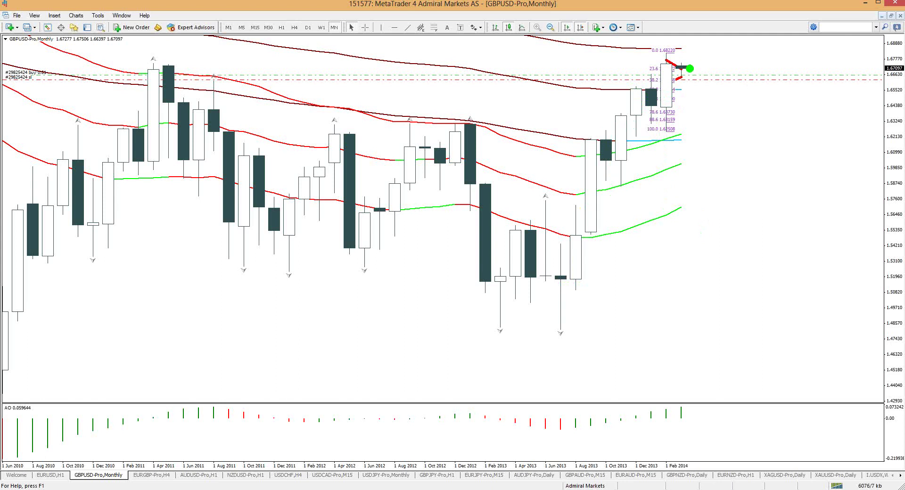
mouse_move(684, 72)
mouse_down()
mouse_move(701, 54)
mouse_move(704, 96)
mouse_move(715, 97)
mouse_move(748, 27)
mouse_move(764, 21)
mouse_up()
key(Escape)
drag(672, 78, 692, 75)
key(Escape)
Cycle through H4, M5 and M1, reading the 1.67153 high with crosshair and temporary green circle.
click(295, 28)
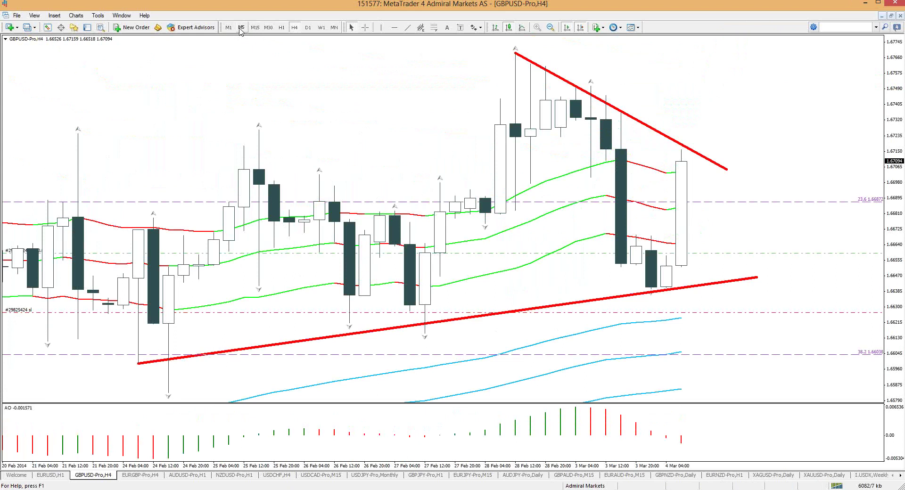
click(241, 27)
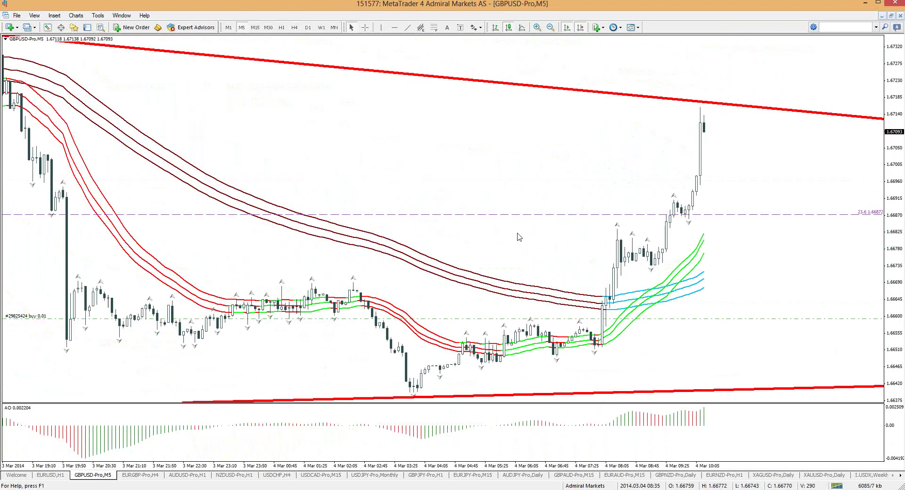
click(228, 27)
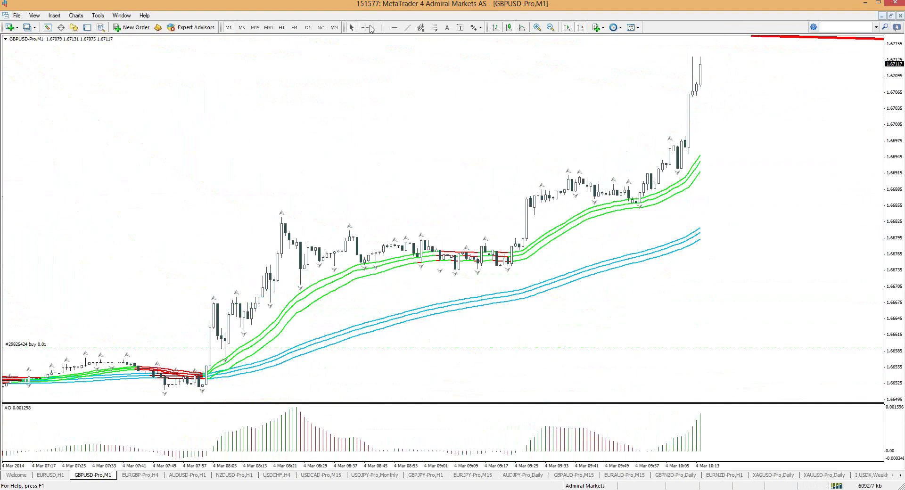
click(370, 27)
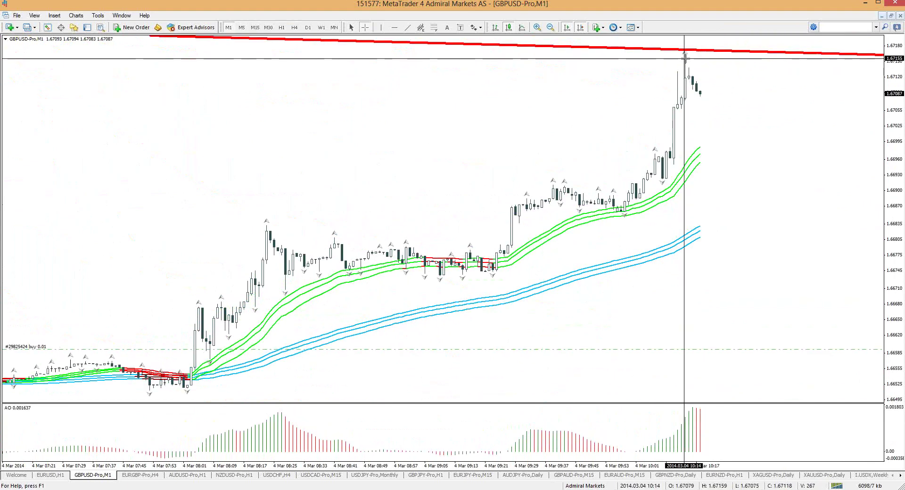
drag(674, 62, 693, 63)
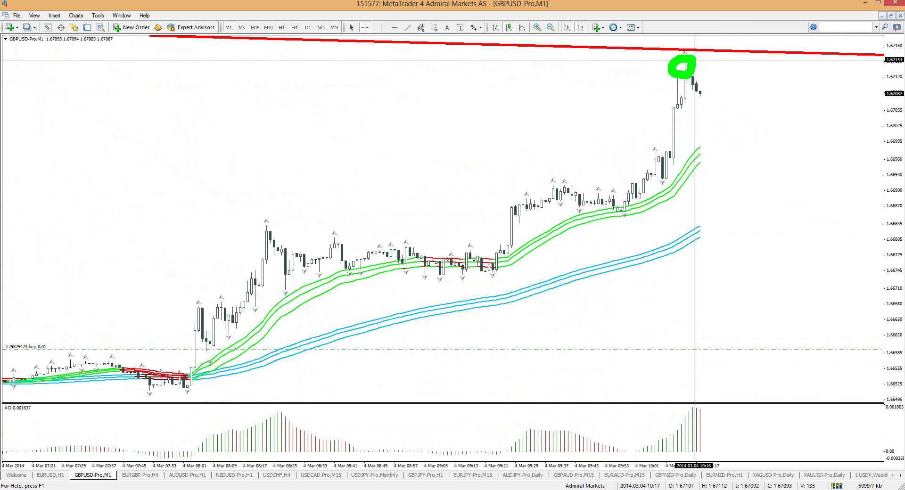
key(Escape)
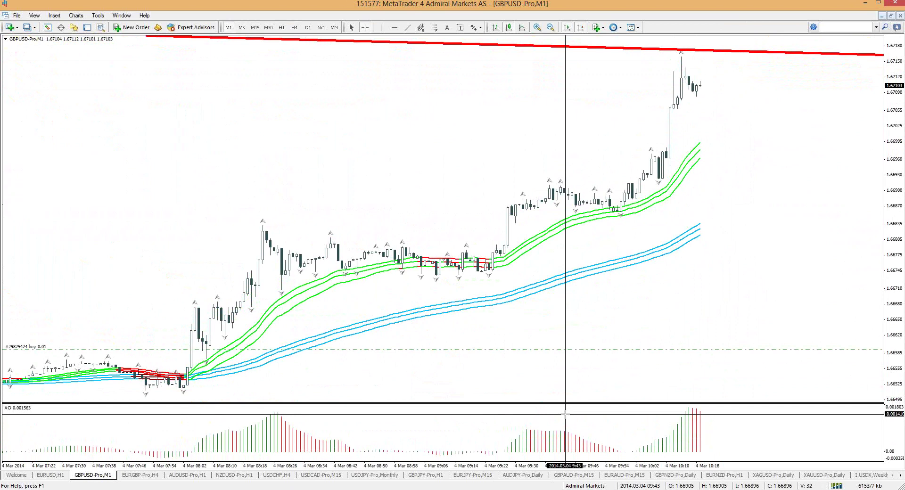
On M5, sketch and clear red zigzags, a circled high and '30' toward the 23.6 level.
click(242, 27)
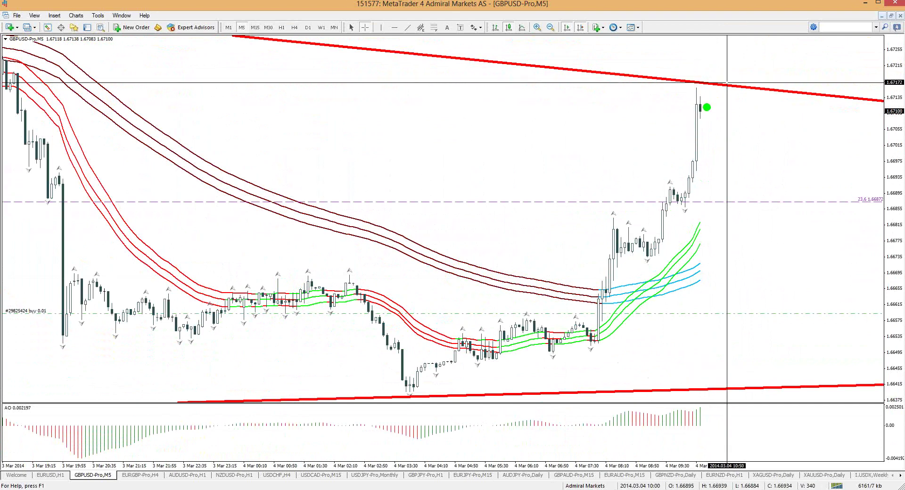
mouse_move(701, 97)
mouse_down()
mouse_move(733, 133)
mouse_move(758, 125)
mouse_up()
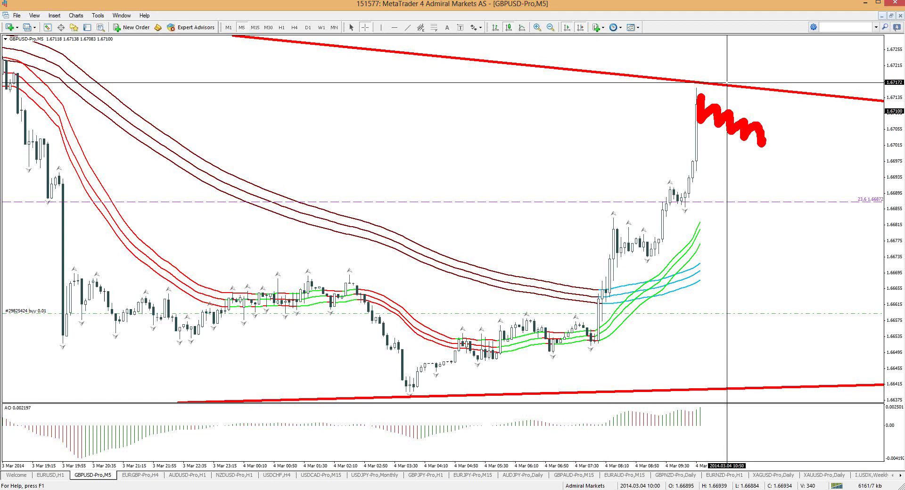
key(e)
mouse_move(698, 87)
mouse_down()
mouse_move(693, 101)
mouse_move(699, 87)
mouse_up()
mouse_move(487, 114)
mouse_down()
mouse_move(506, 160)
mouse_move(483, 166)
mouse_up()
mouse_move(538, 120)
mouse_down()
mouse_move(533, 137)
mouse_move(557, 146)
mouse_move(534, 111)
mouse_up()
key(e)
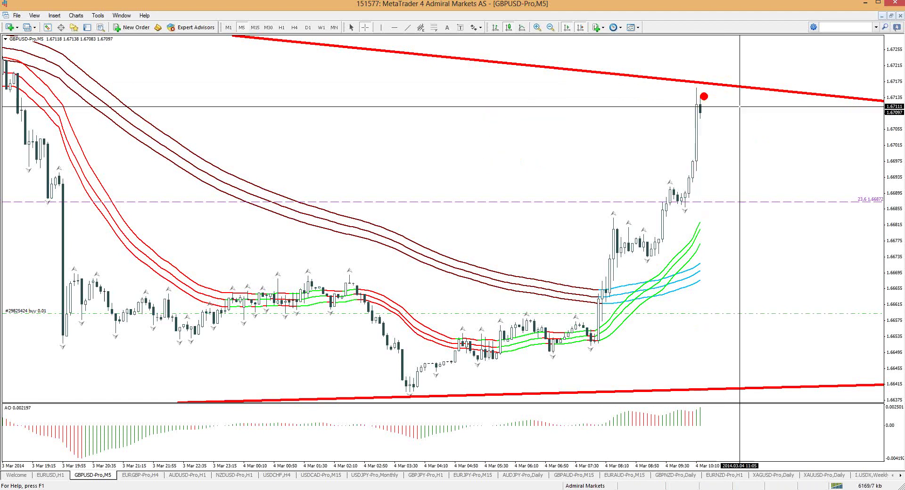
mouse_move(703, 93)
mouse_down()
mouse_move(729, 144)
mouse_move(767, 142)
mouse_move(804, 224)
mouse_up()
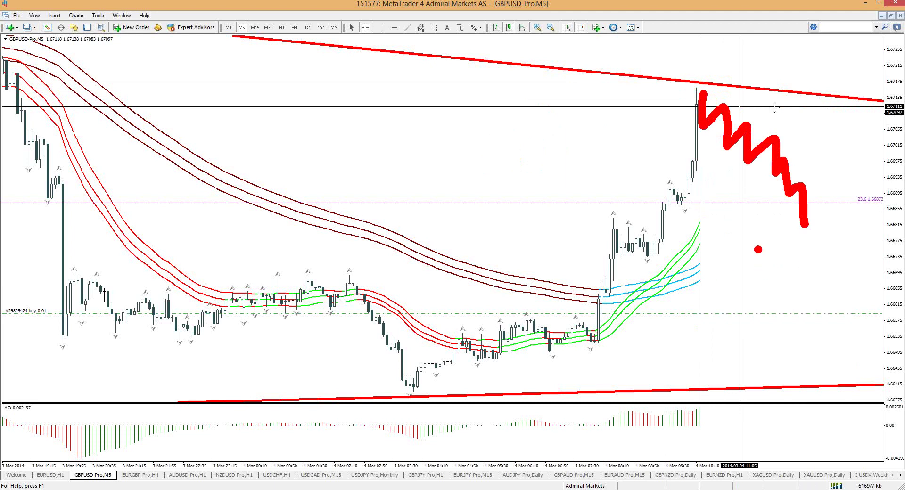
key(Escape)
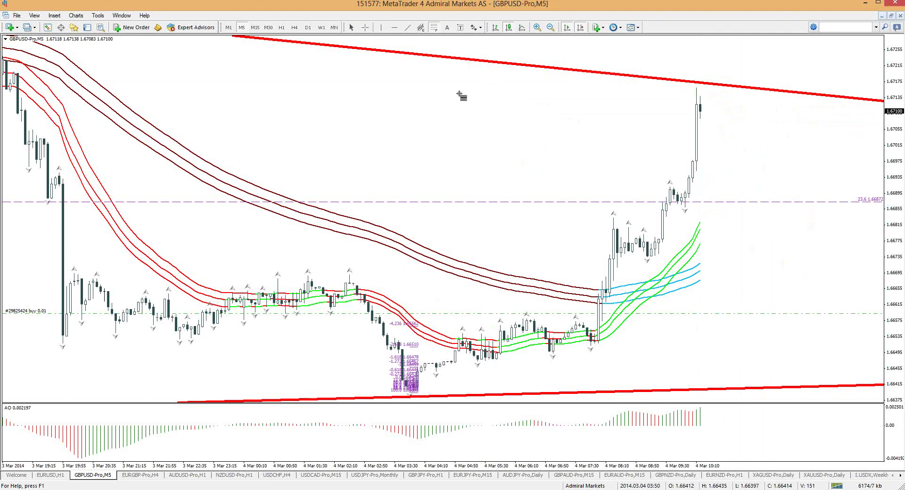
Draw the 1.66397–1.67160 Fibonacci retracement, then sketch and clear 38.2/50.0 dashes and blue up-arrows.
mouse_move(410, 393)
mouse_down()
mouse_move(459, 87)
mouse_move(449, 88)
mouse_move(456, 89)
mouse_up()
drag(748, 205, 771, 203)
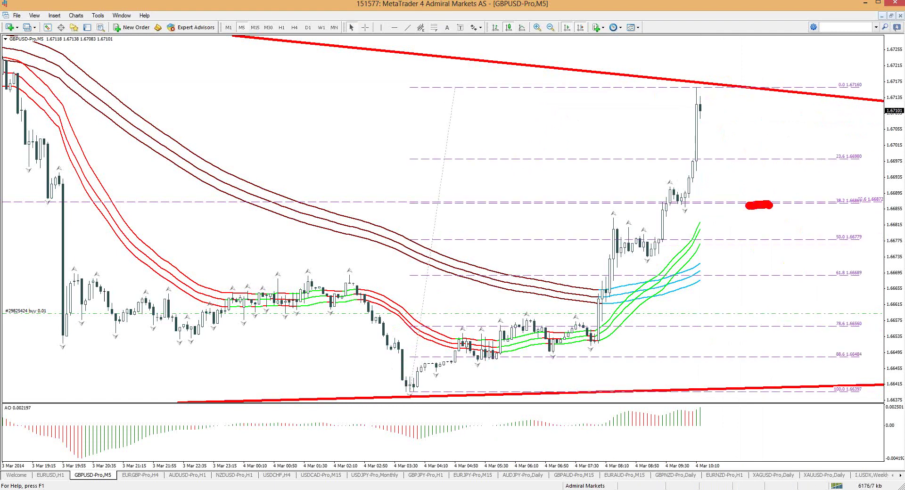
drag(759, 241, 780, 238)
mouse_move(792, 236)
mouse_down()
mouse_move(812, 151)
mouse_move(820, 149)
mouse_move(823, 161)
mouse_up()
mouse_move(764, 203)
mouse_down()
mouse_move(776, 162)
mouse_move(808, 134)
mouse_up()
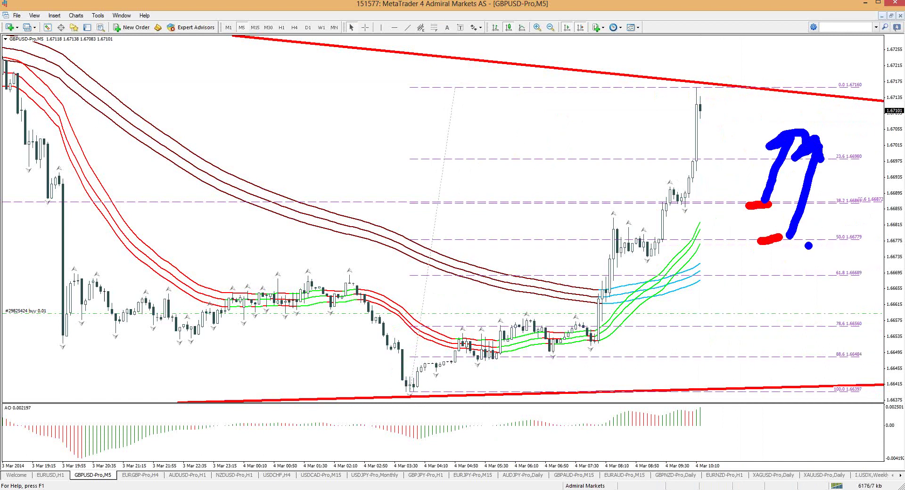
key(Escape)
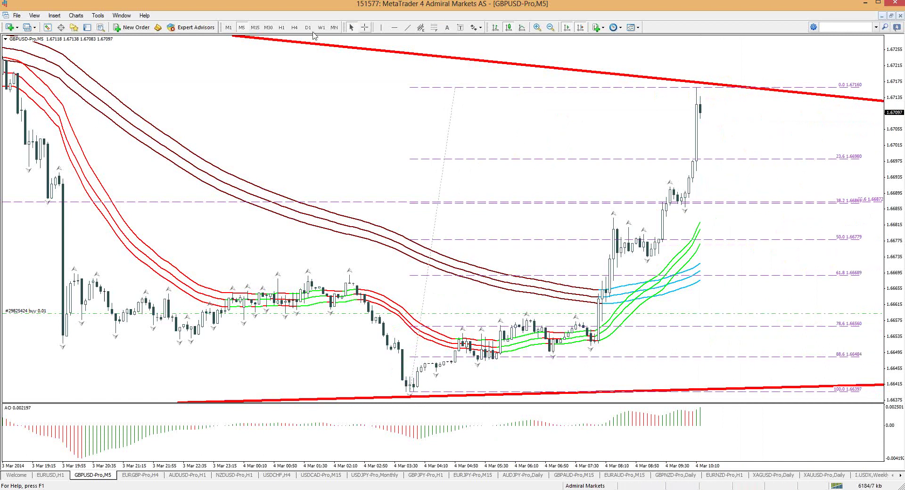
On the 1-minute GBPUSD chart, sketch and then erase two blue freehand projections from the latest high.
click(227, 28)
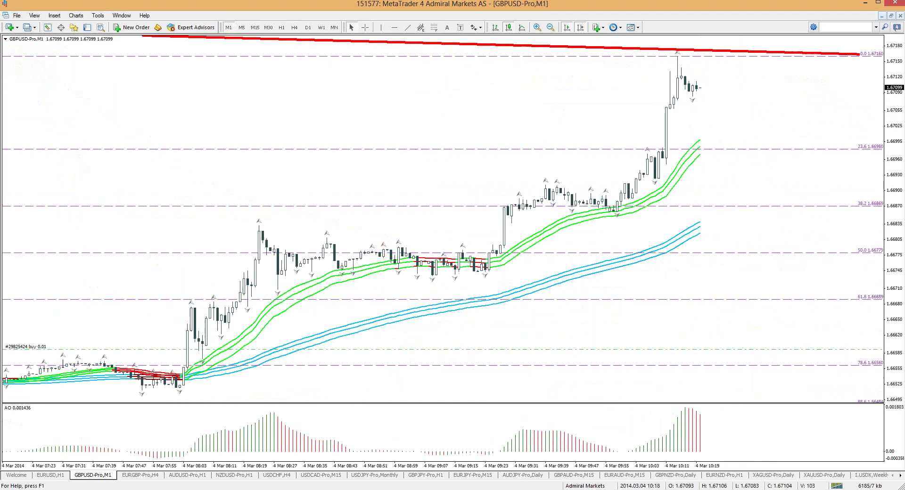
key(ctrl+2)
mouse_move(678, 62)
mouse_down()
mouse_move(731, 81)
mouse_move(781, 202)
mouse_move(834, 247)
mouse_move(854, 234)
mouse_move(821, 243)
mouse_up()
key(e)
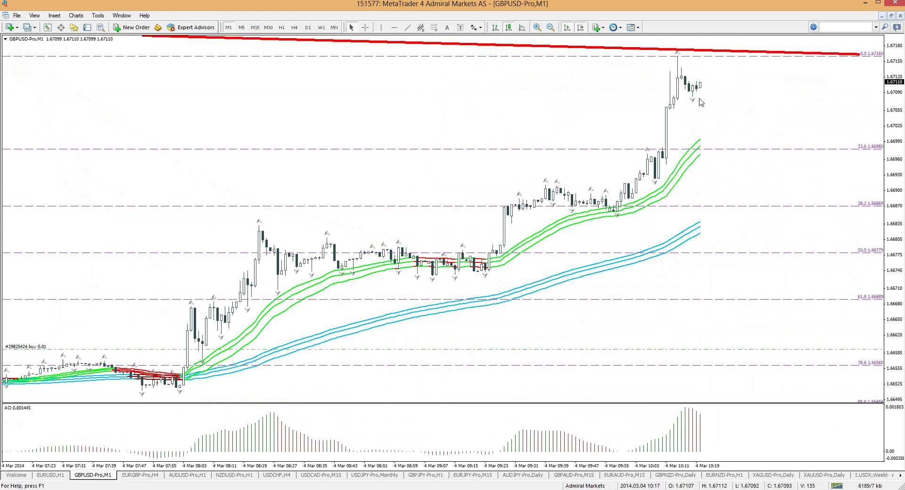
mouse_move(679, 73)
mouse_down()
mouse_move(678, 63)
mouse_move(713, 111)
mouse_move(760, 70)
mouse_move(775, 29)
mouse_move(822, 69)
mouse_move(834, 146)
mouse_move(880, 241)
mouse_up()
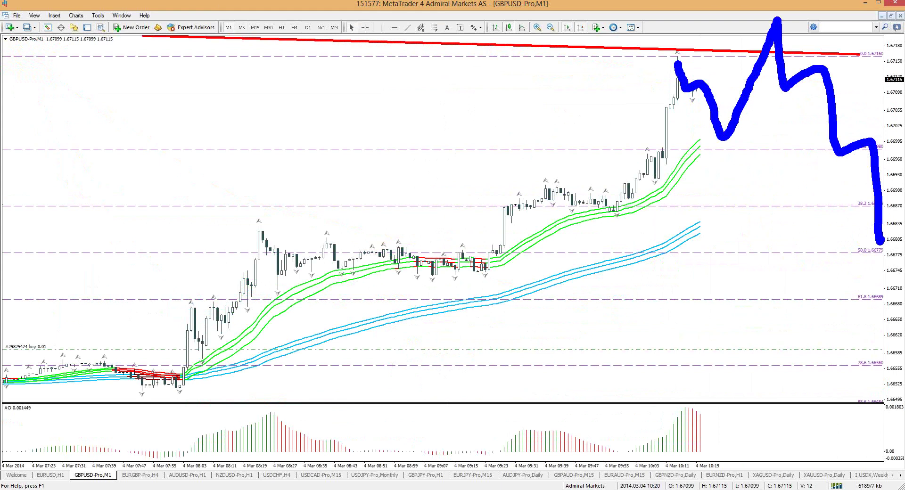
key(e)
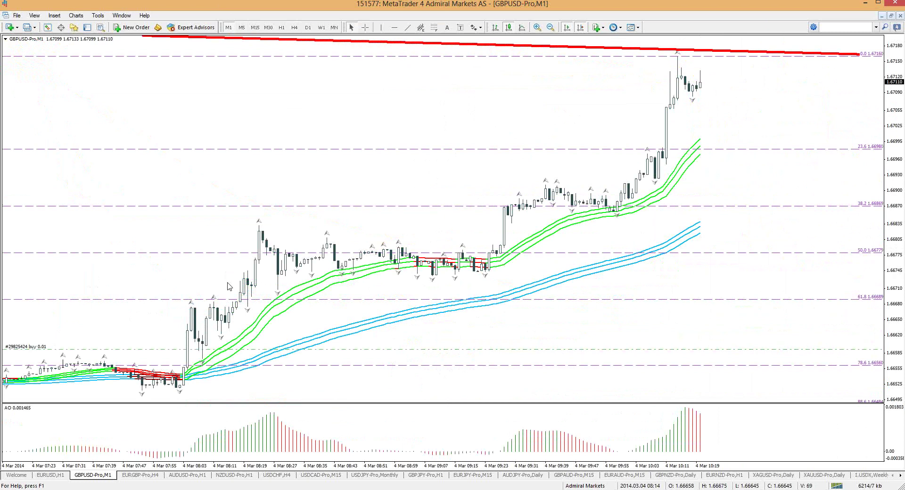
Underline the breakout level with a blue pen stroke and switch GBPUSD to the H1 timeframe.
drag(146, 351, 206, 352)
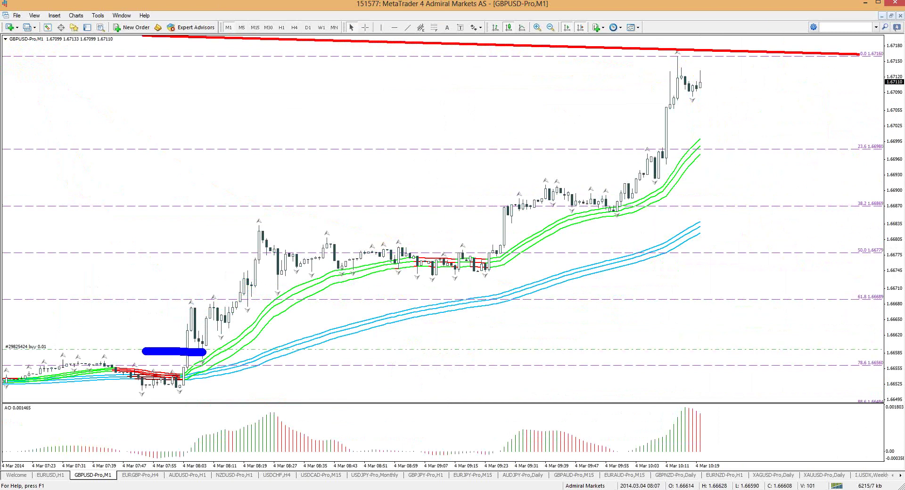
drag(141, 351, 57, 349)
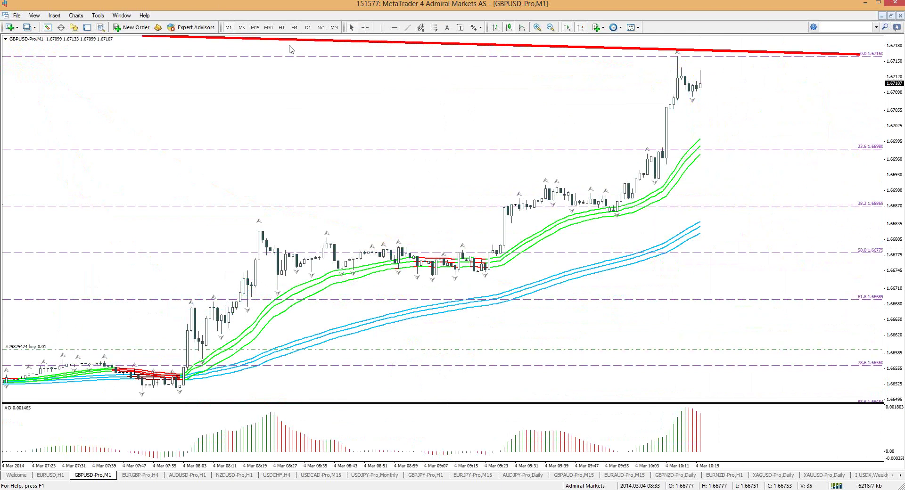
click(281, 28)
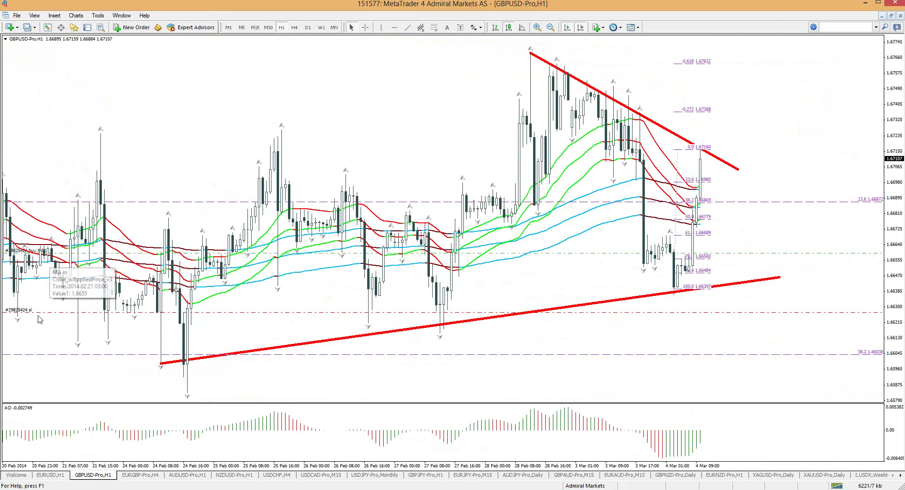
Point out the lows on the dashed support level and the rising trendline's right end.
click(115, 309)
click(247, 314)
click(268, 312)
click(333, 317)
click(366, 319)
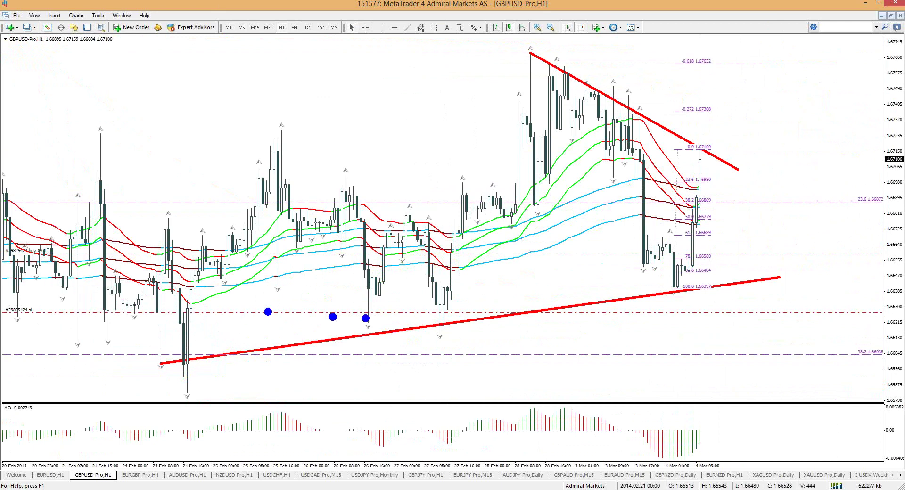
click(417, 316)
click(420, 303)
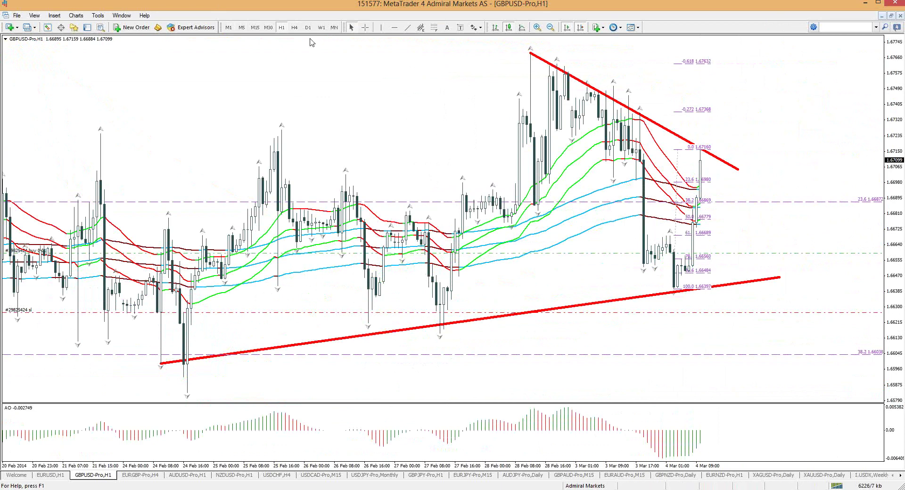
Check GBPUSD on H4, return to H1, and bring up the open browser windows.
click(294, 27)
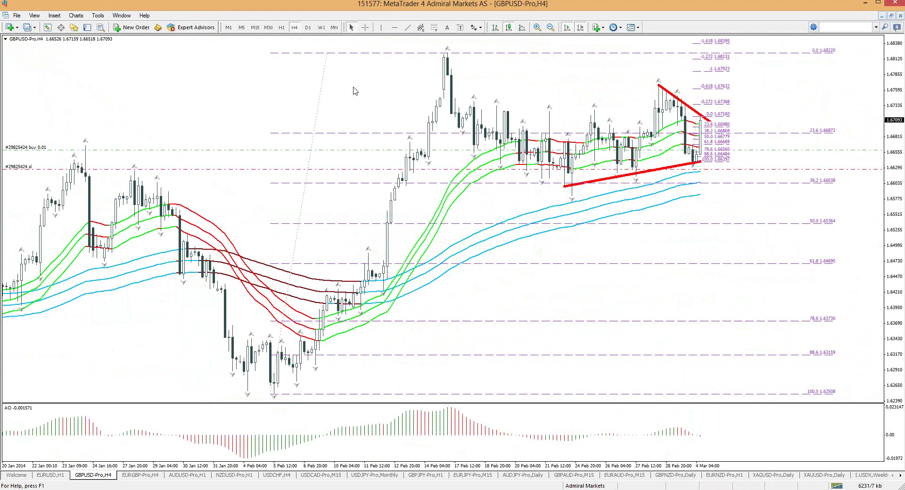
click(281, 27)
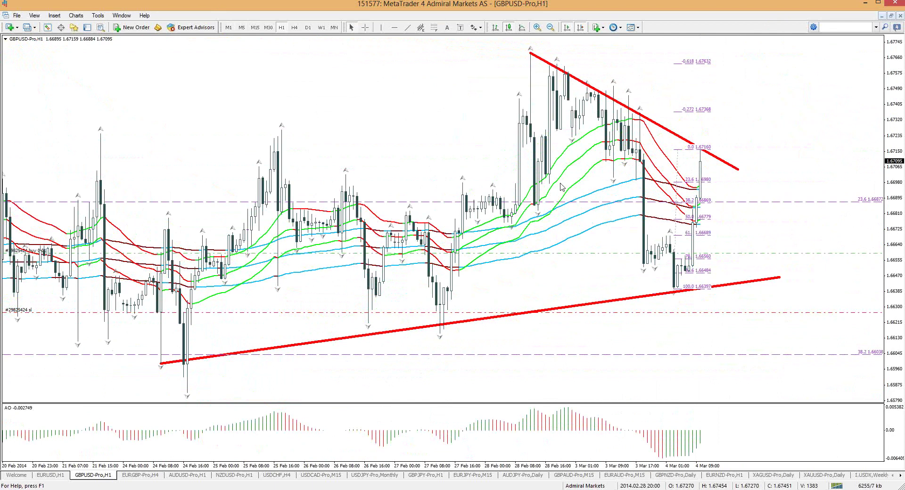
click(112, 489)
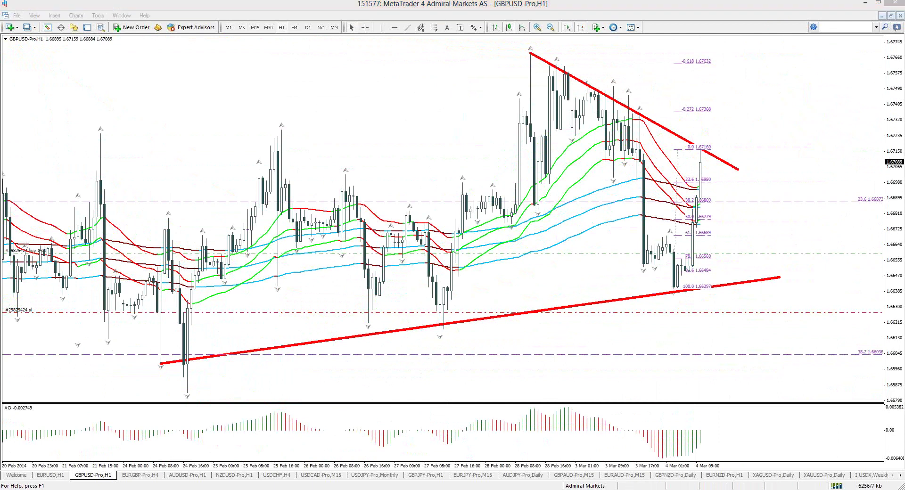
Switch from the forex calendar to the Admiral Markets Free Education page and scroll through the webinars.
click(61, 451)
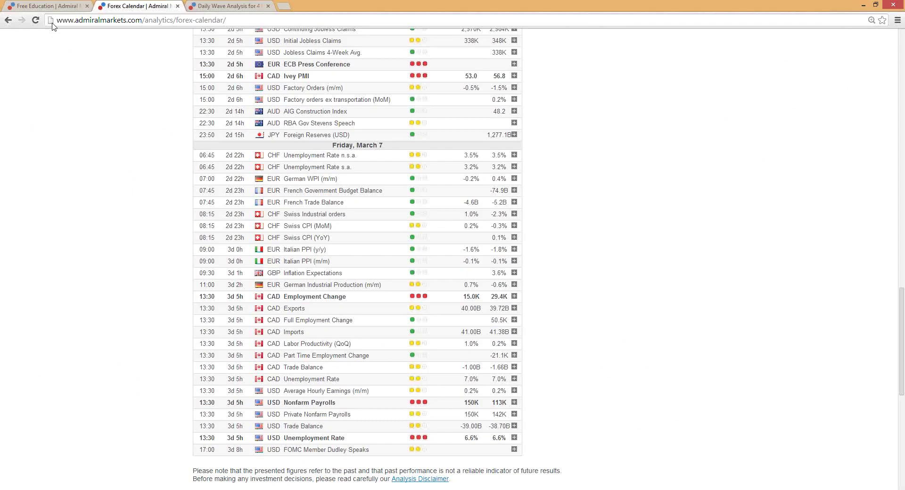
key(ctrl+shift+Tab)
mouse_move(295, 109)
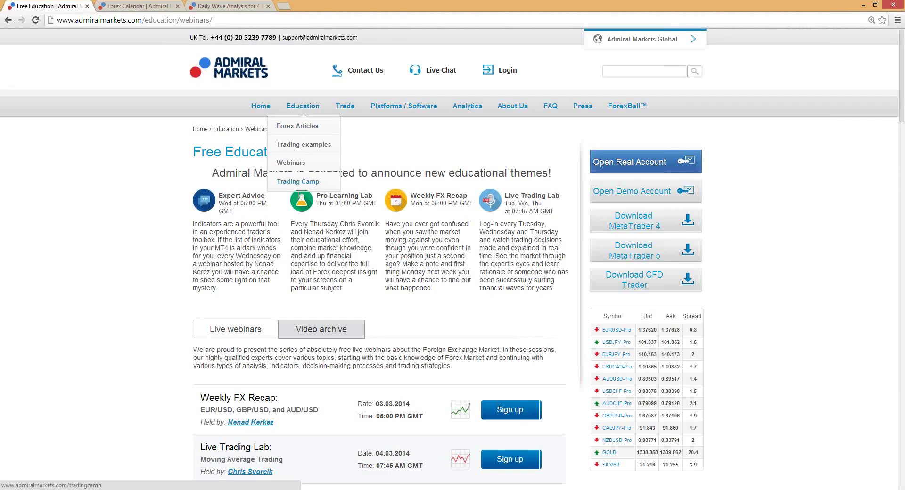
scroll(298, 182, down, 2)
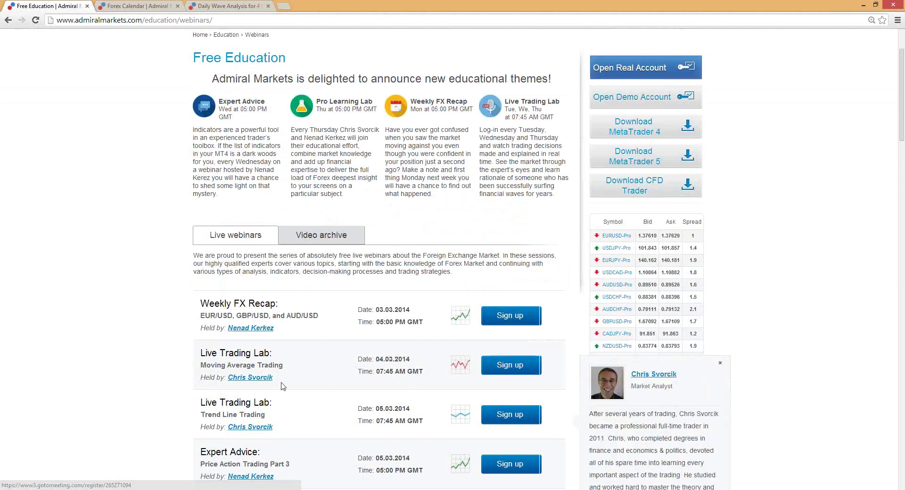
scroll(282, 385, down, 2)
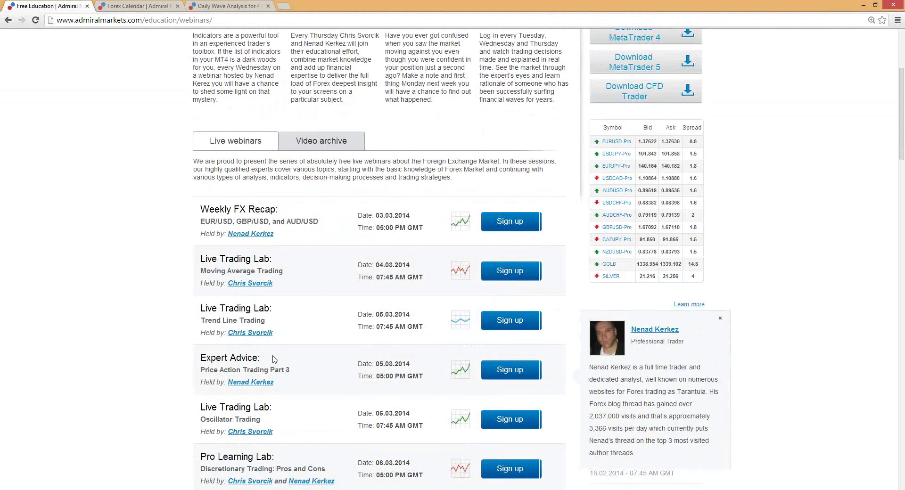
Browse the archive of recorded webinars in the Video archive tab.
click(330, 137)
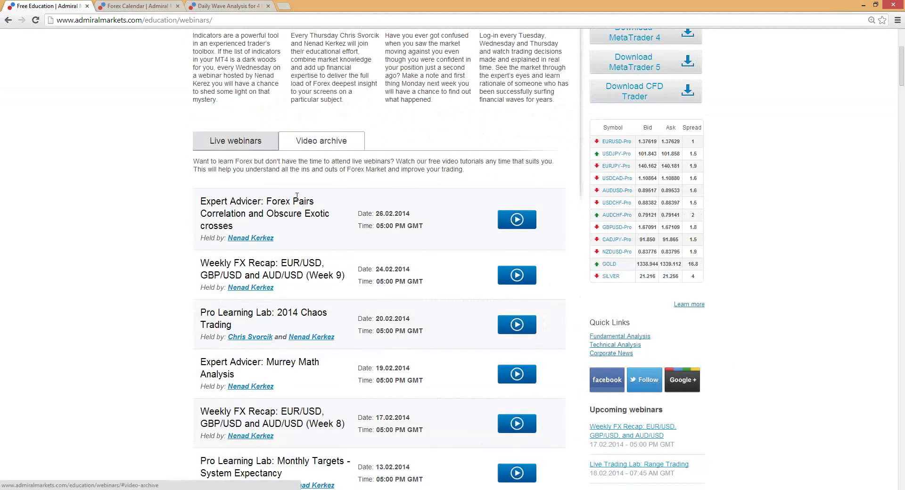
mouse_move(302, 309)
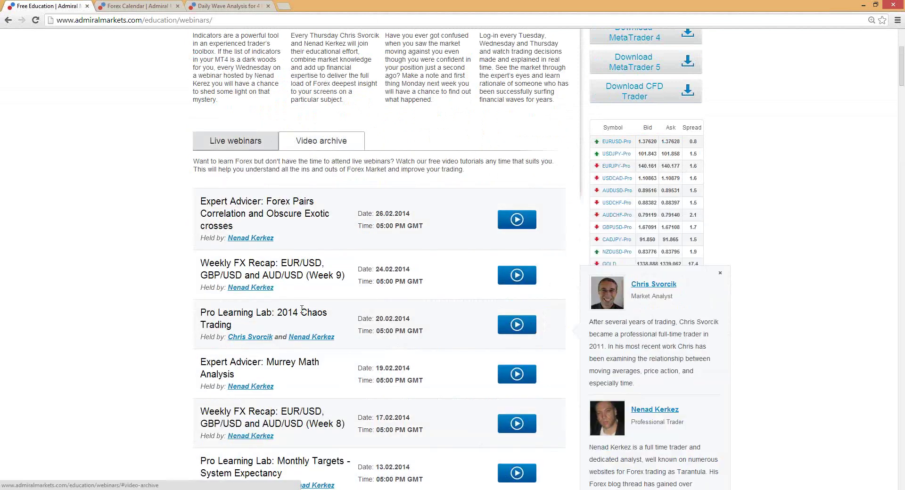
mouse_move(300, 360)
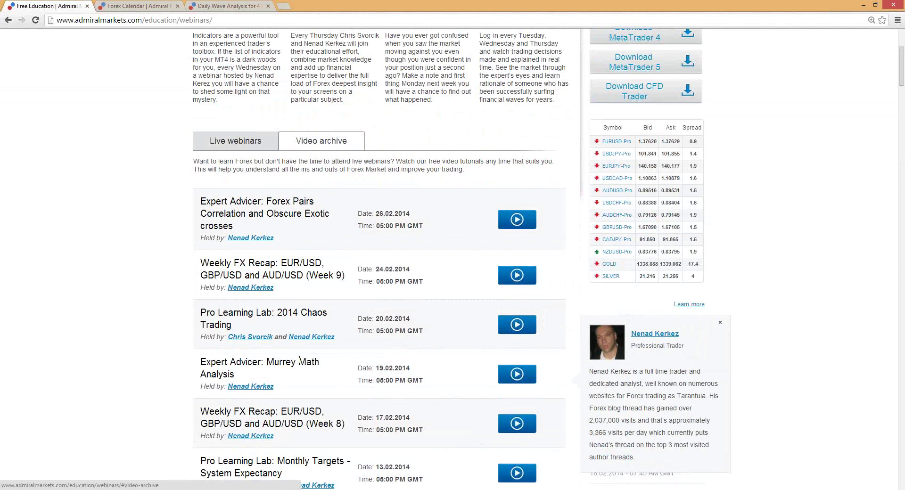
scroll(300, 360, down, 1)
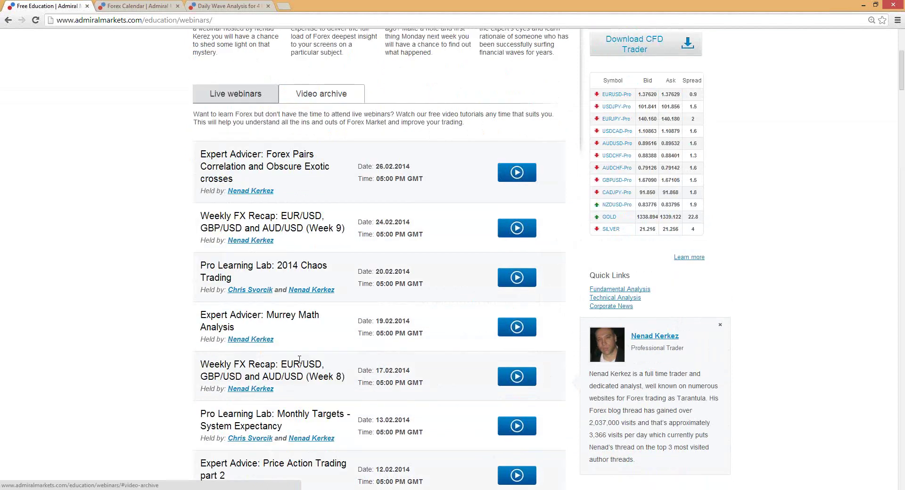
mouse_move(231, 278)
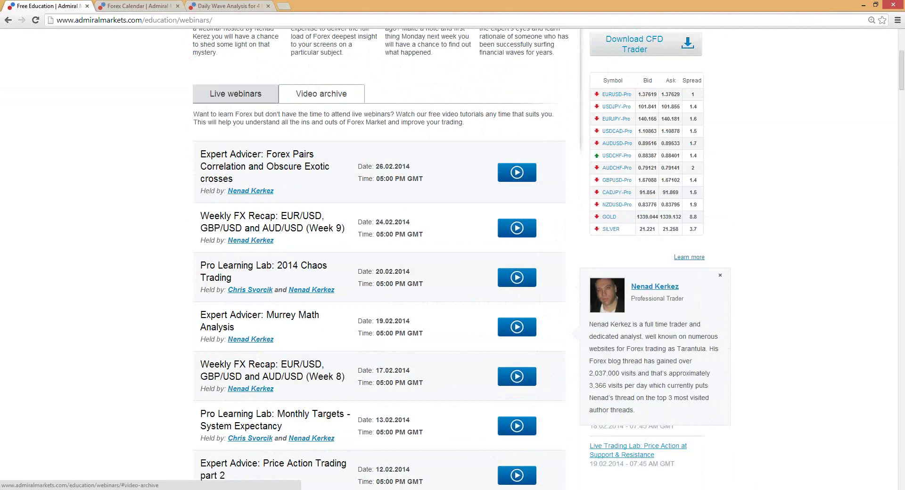
Check today's date on the taskbar clock against the webinar dates, then return to MetaTrader 4.
click(877, 489)
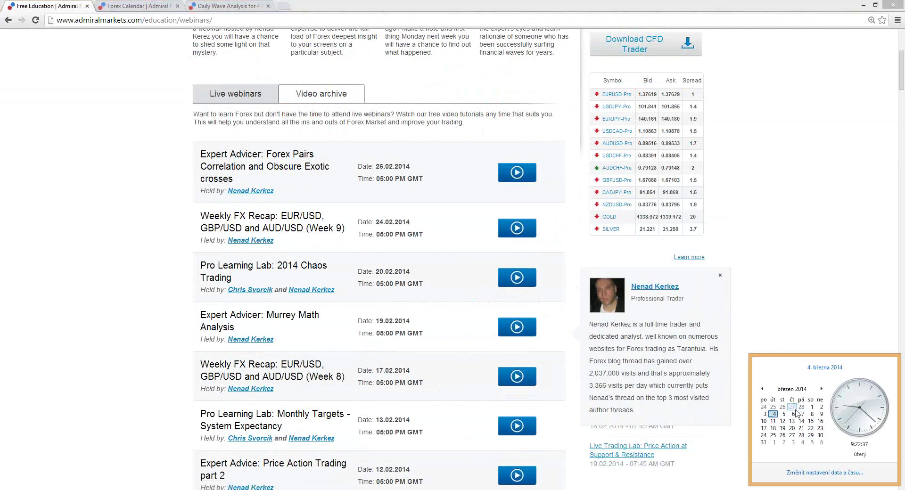
mouse_move(165, 273)
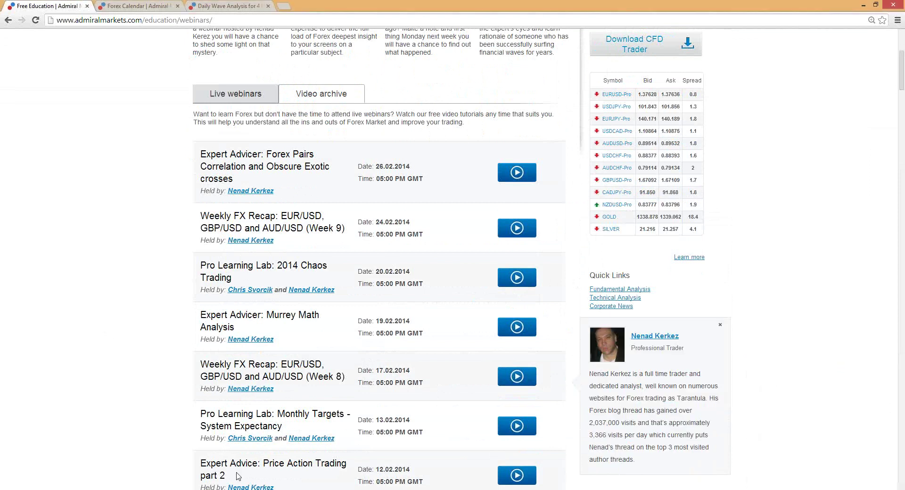
click(149, 352)
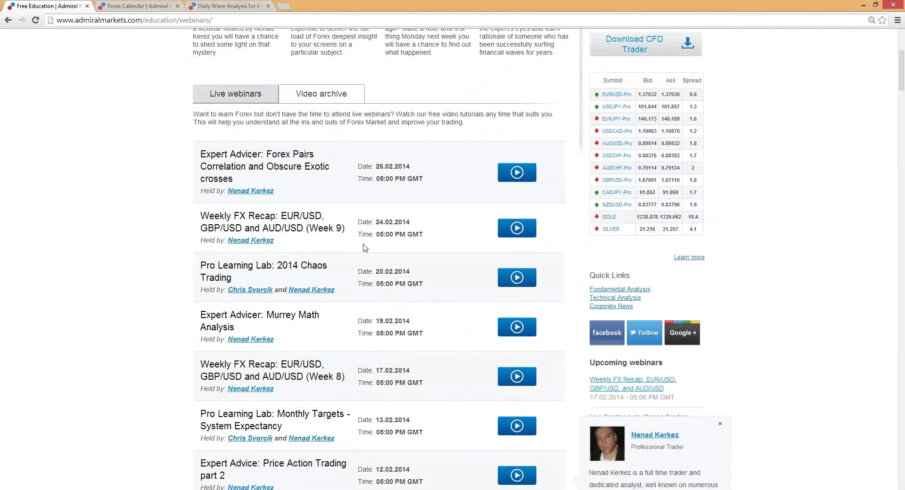
key(alt+Tab)
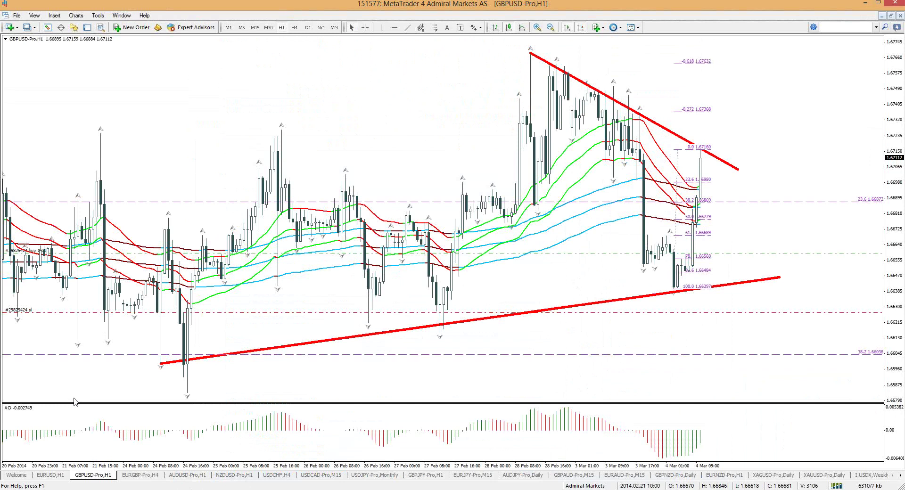
Go via the EURGBP tab to the AUDUSD chart, set it to M5, and zoom out.
click(150, 482)
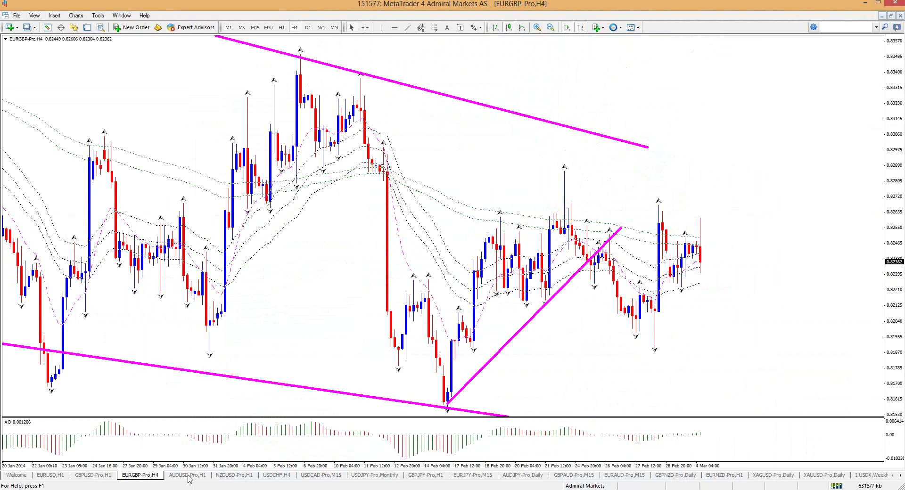
click(189, 477)
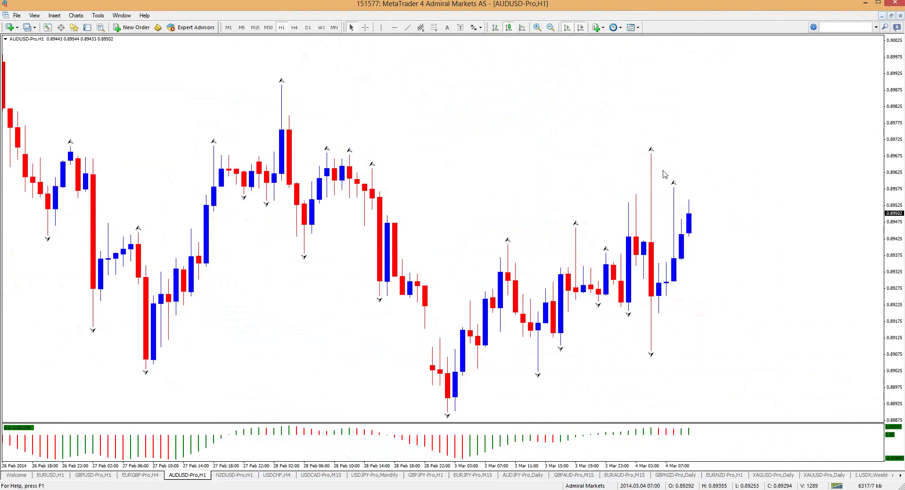
click(241, 27)
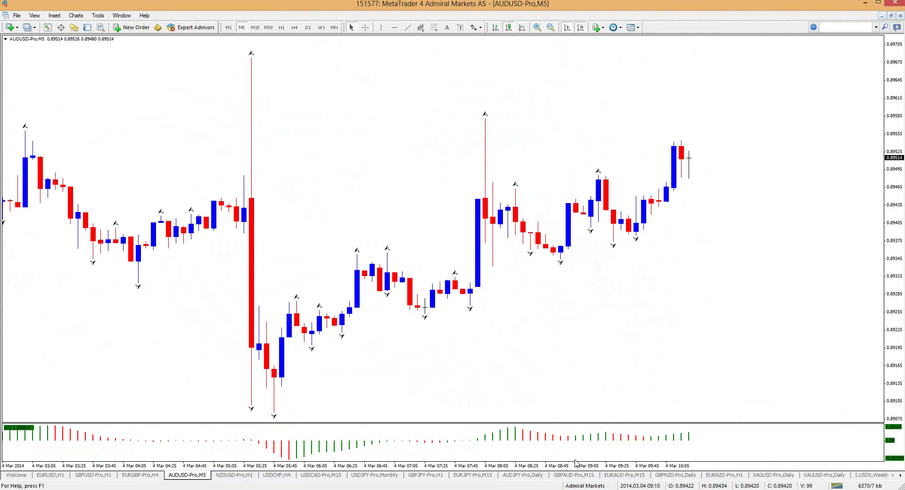
key(minus)
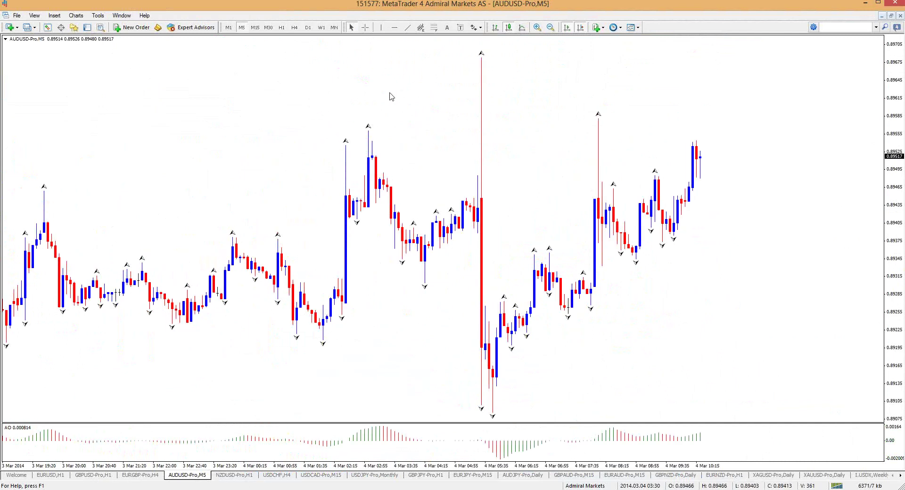
From the GBPUSD hourly chart, save the template as '3 bandits 15m AO.tpl'.
right_click(391, 94)
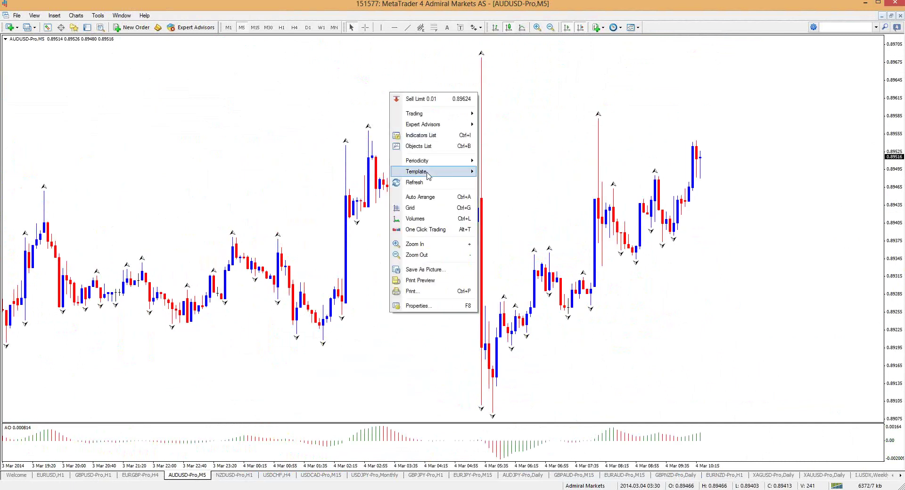
mouse_move(417, 172)
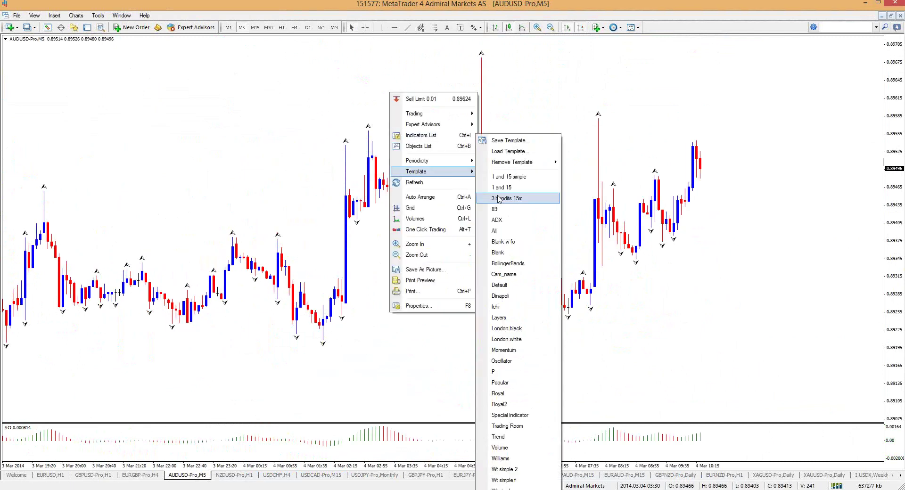
click(234, 113)
click(106, 478)
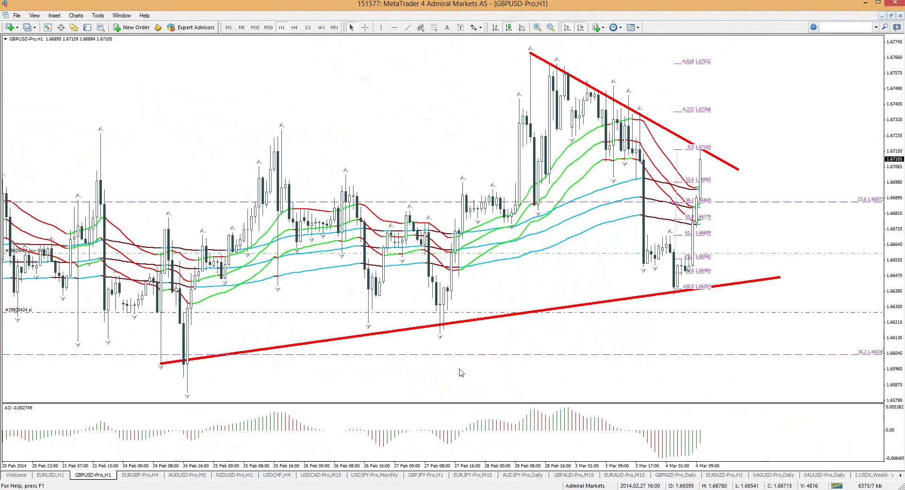
right_click(461, 374)
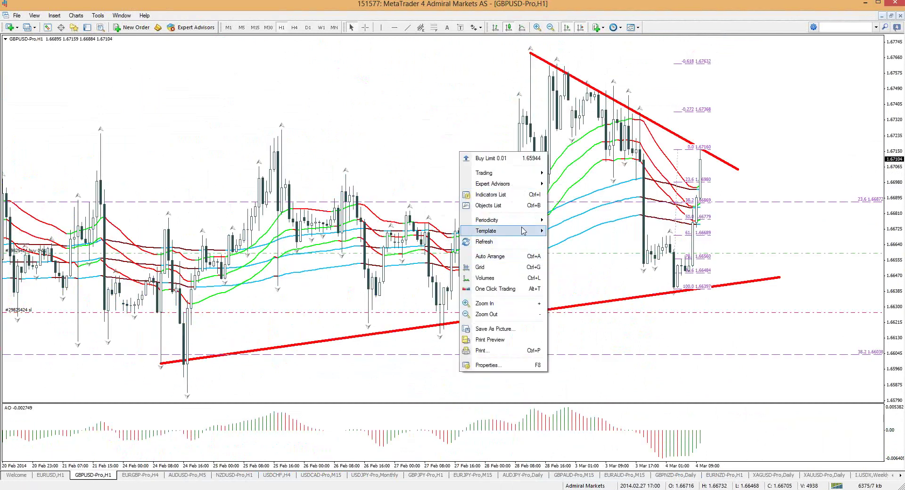
mouse_move(523, 231)
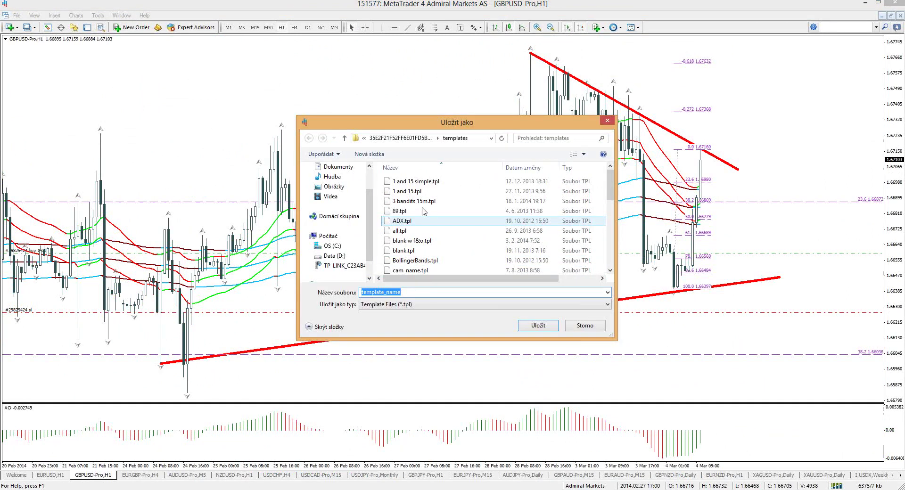
click(390, 292)
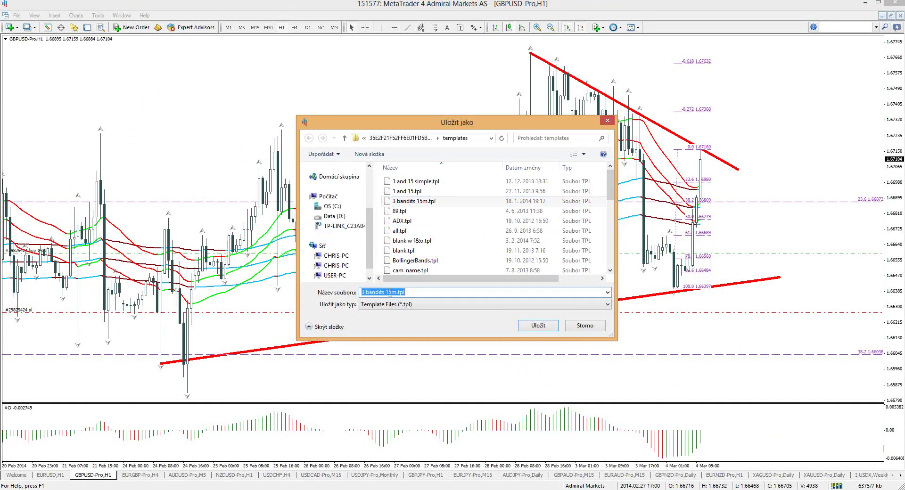
click(396, 291)
text(AO)
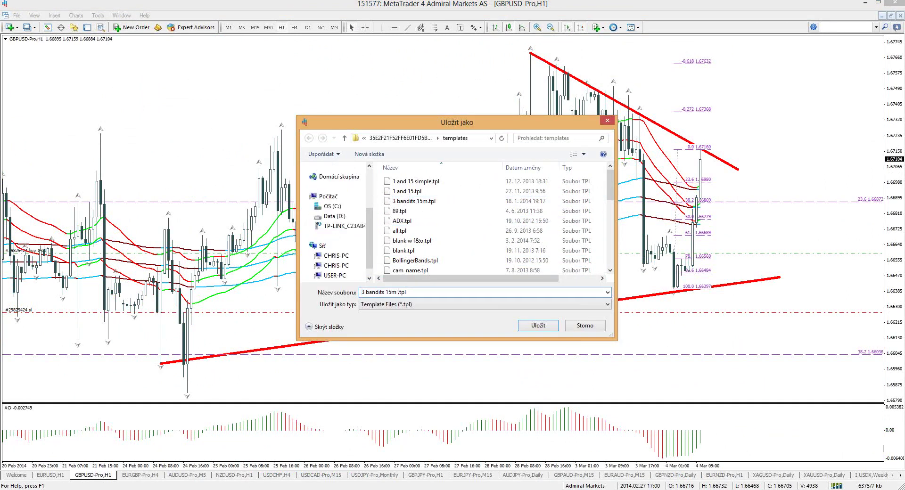
click(538, 326)
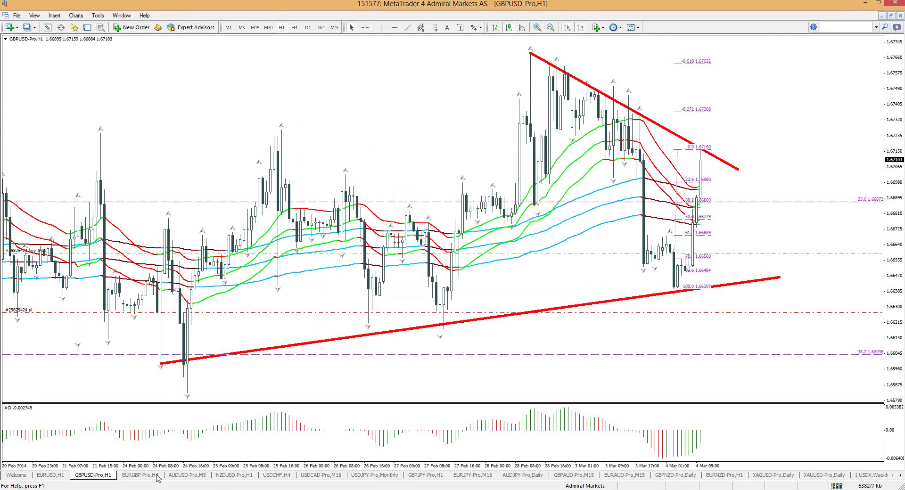
Apply the '3 bandits 15m' template to the AUDUSD M5 chart.
click(188, 476)
right_click(410, 293)
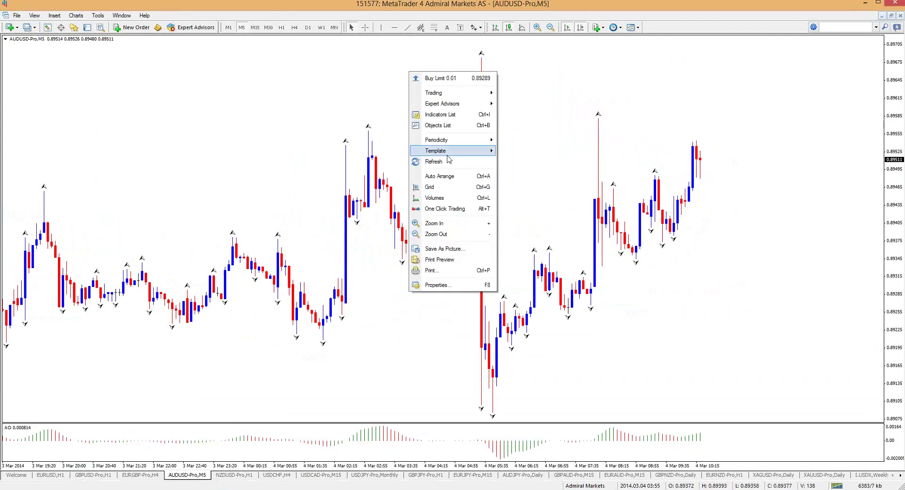
mouse_move(439, 151)
click(535, 198)
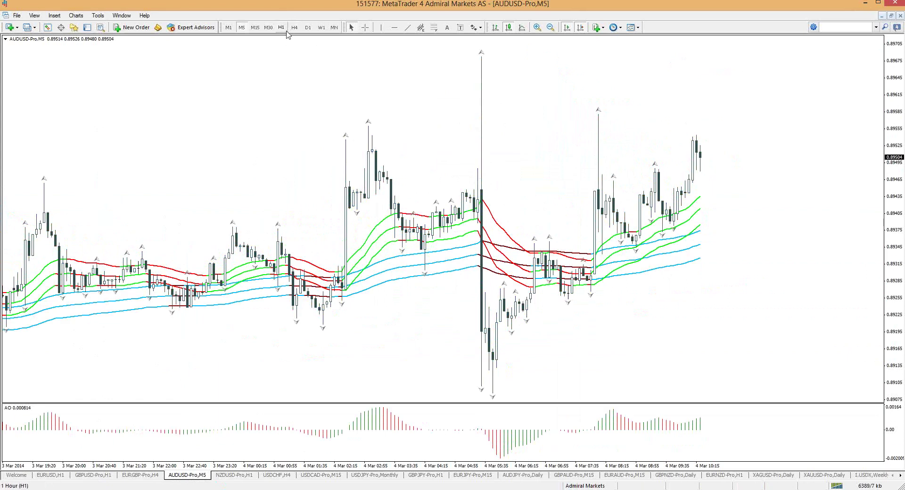
Switch AUDUSD to H4, zoom out, and draw a resistance trendline from the Jan 13 peak.
click(284, 31)
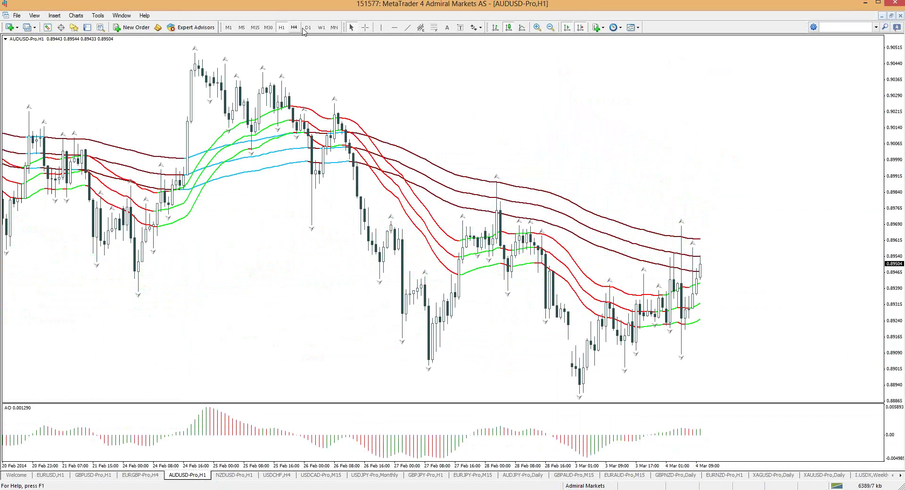
click(296, 28)
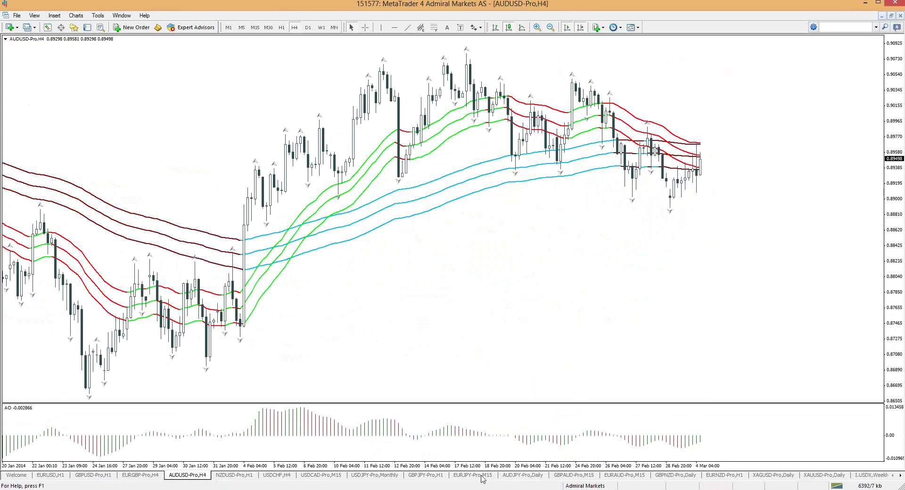
key(minus)
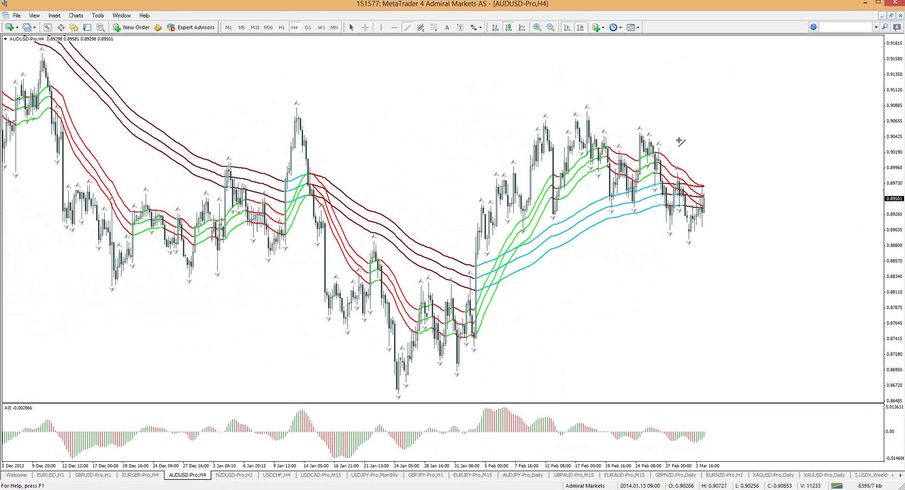
drag(679, 142, 694, 125)
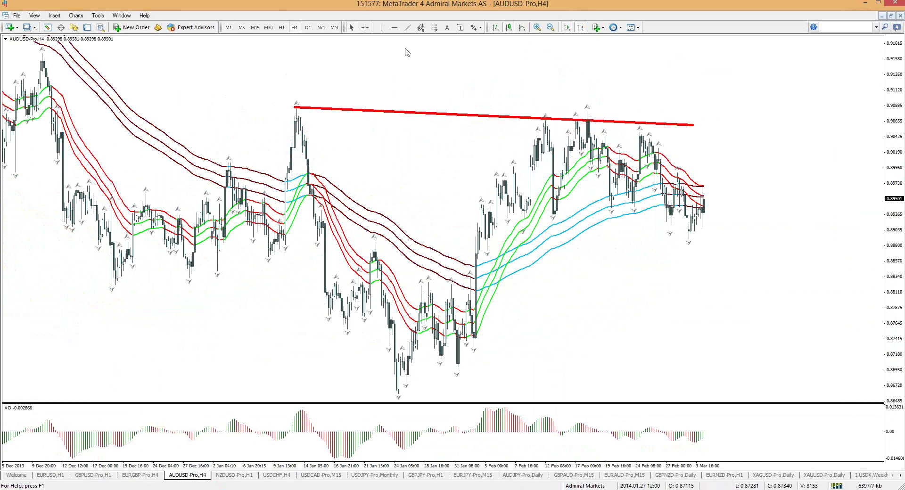
On D1, draw a Fibonacci retracement from the October high to the January low, nudge its lower anchor, and return to H4.
click(308, 27)
click(435, 28)
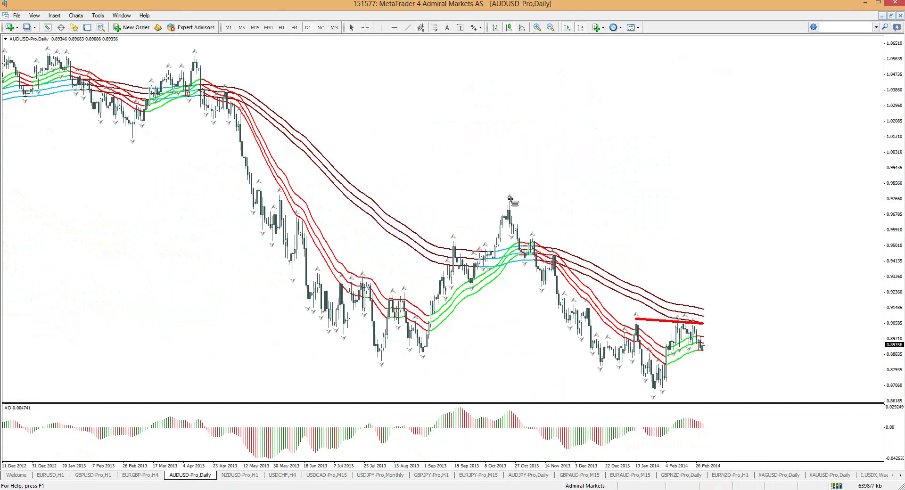
drag(510, 201, 539, 393)
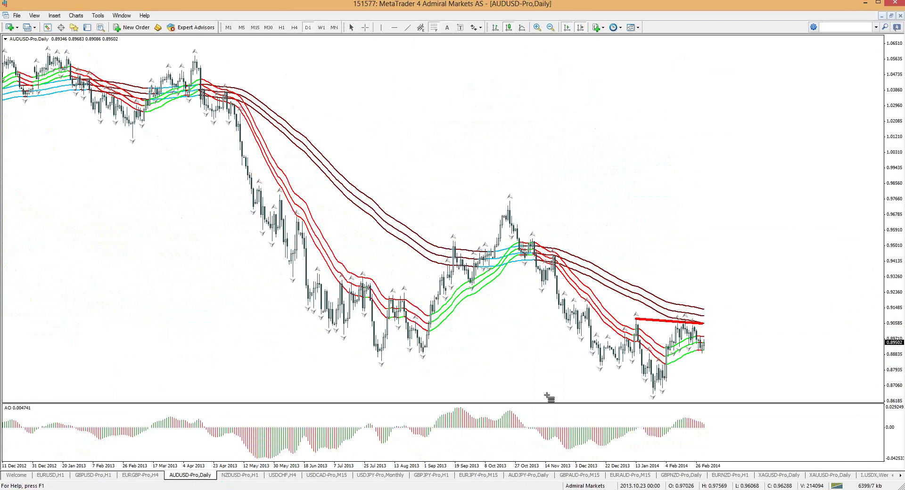
click(295, 27)
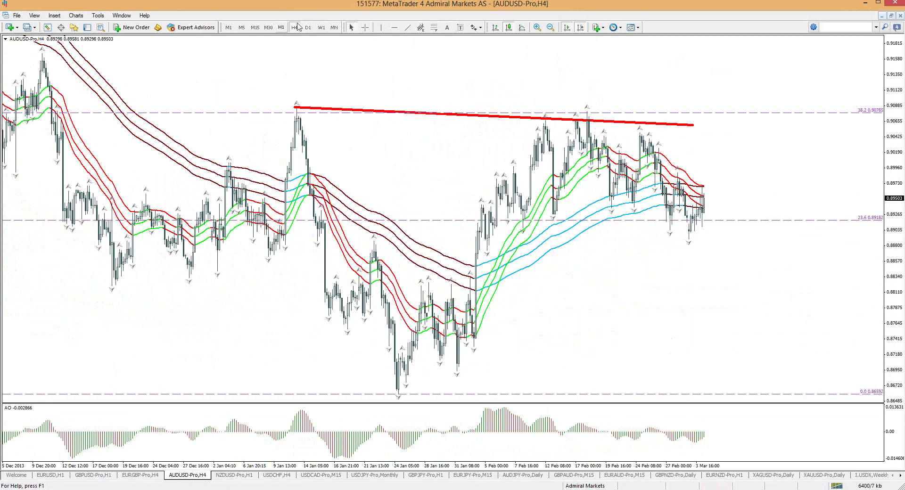
click(308, 27)
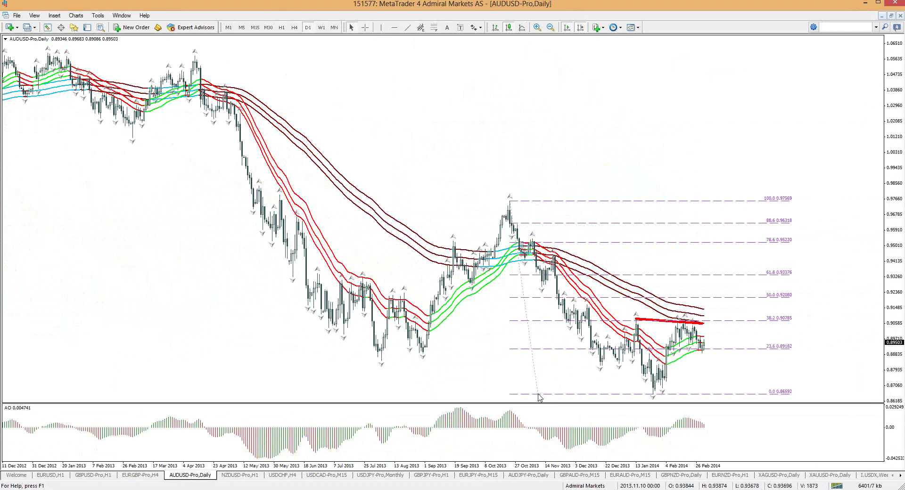
drag(539, 398, 530, 399)
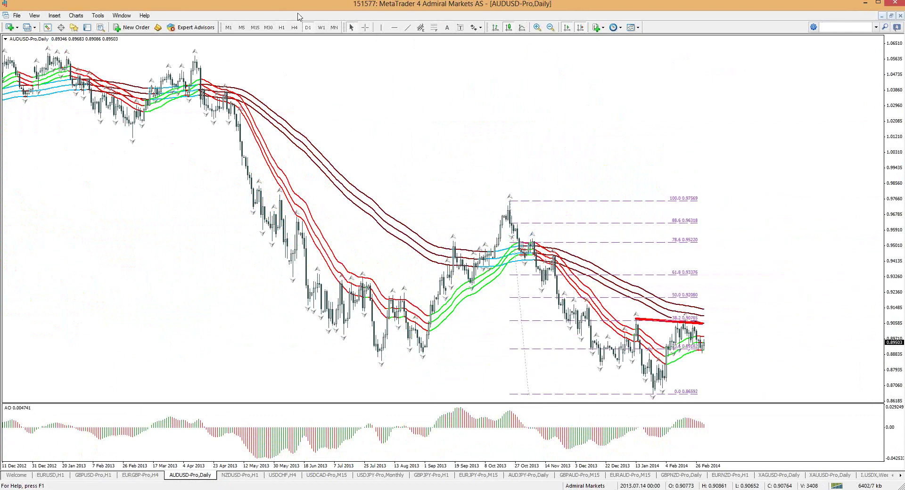
click(294, 27)
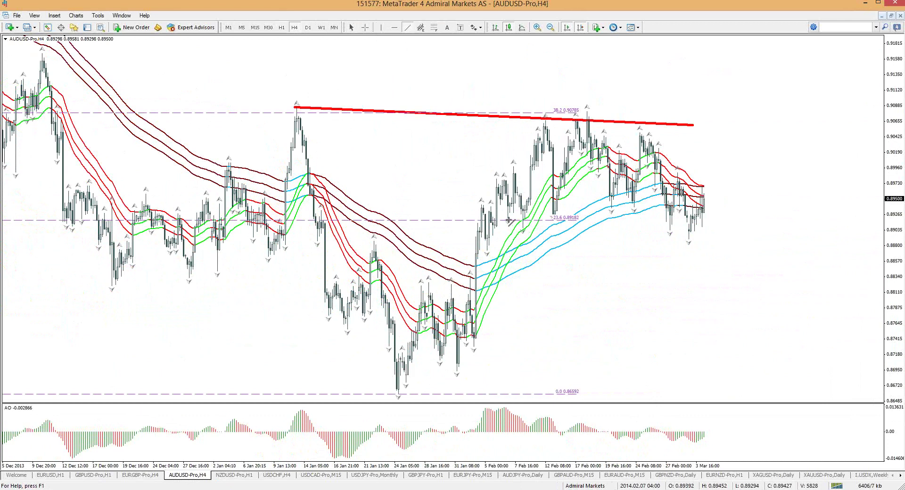
Draw an H4 trendline along the February lows, then H1 trendlines from the 28 Feb low and 27 Feb high.
drag(509, 221, 717, 201)
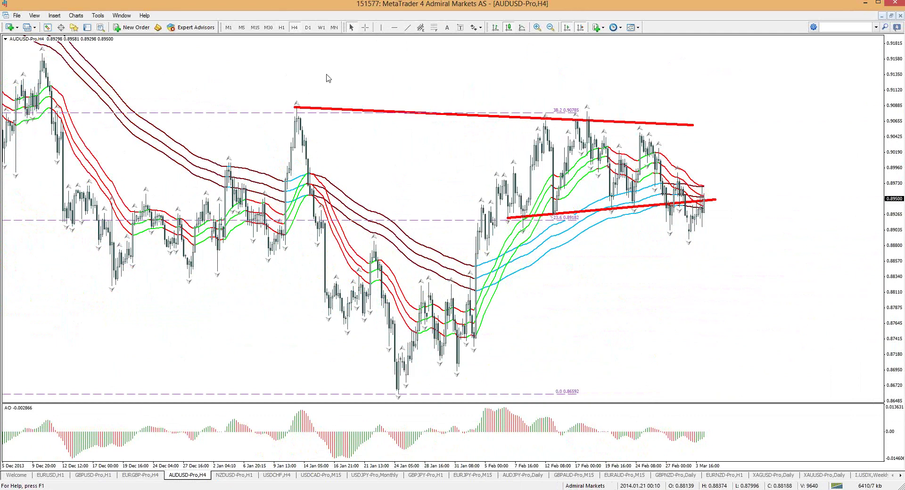
click(282, 27)
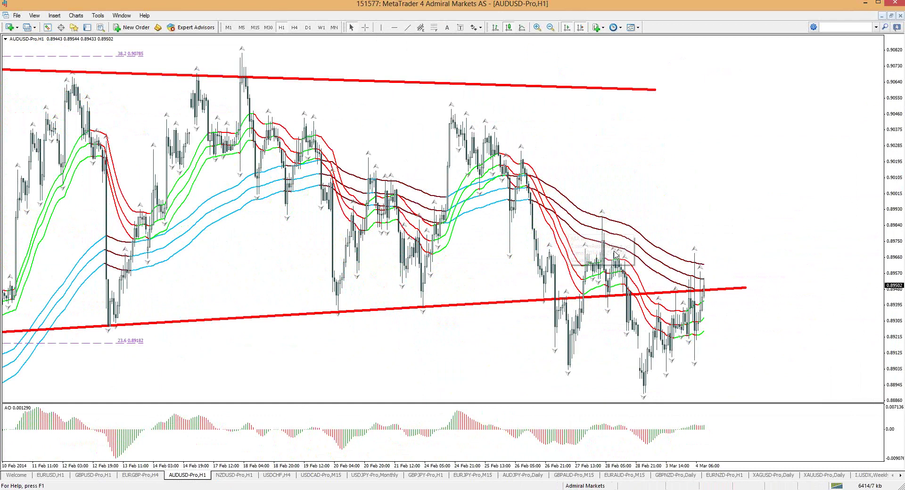
mouse_move(710, 285)
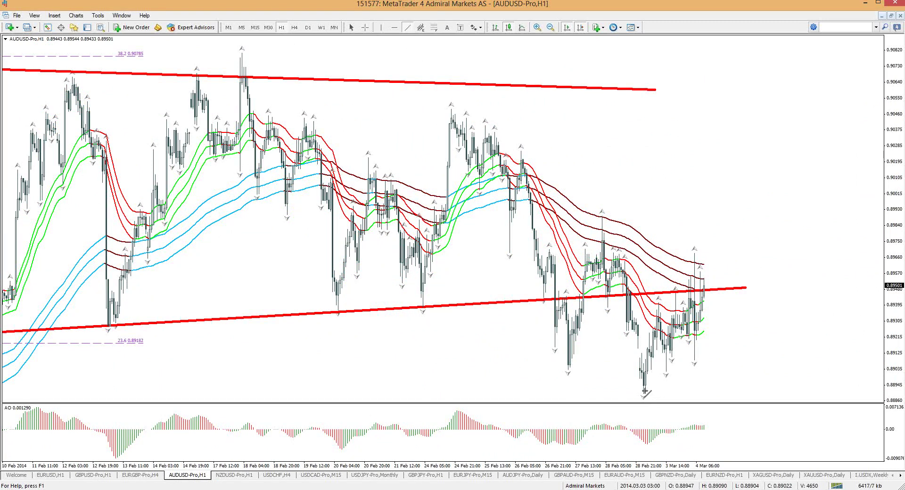
drag(645, 391, 717, 330)
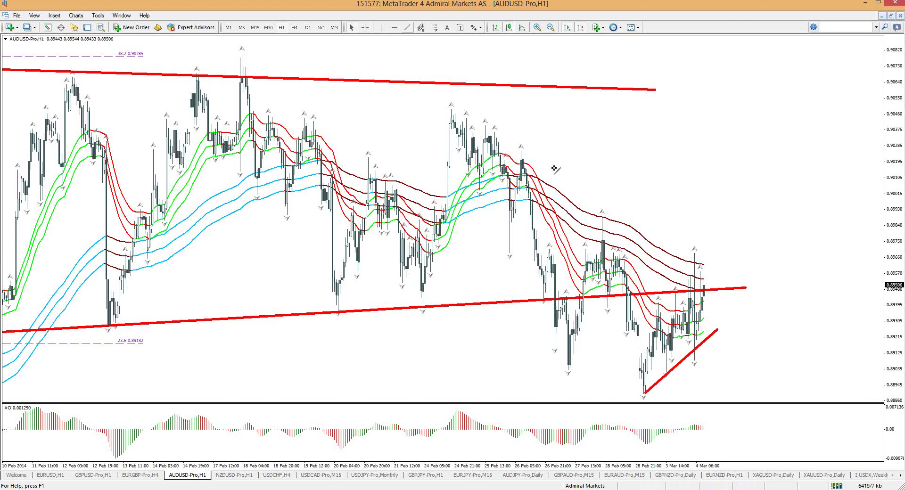
drag(602, 214, 730, 266)
Delete the long lower trendline, switch AUDUSD to M15, and switch over to the PowerPoint deck.
right_click(738, 288)
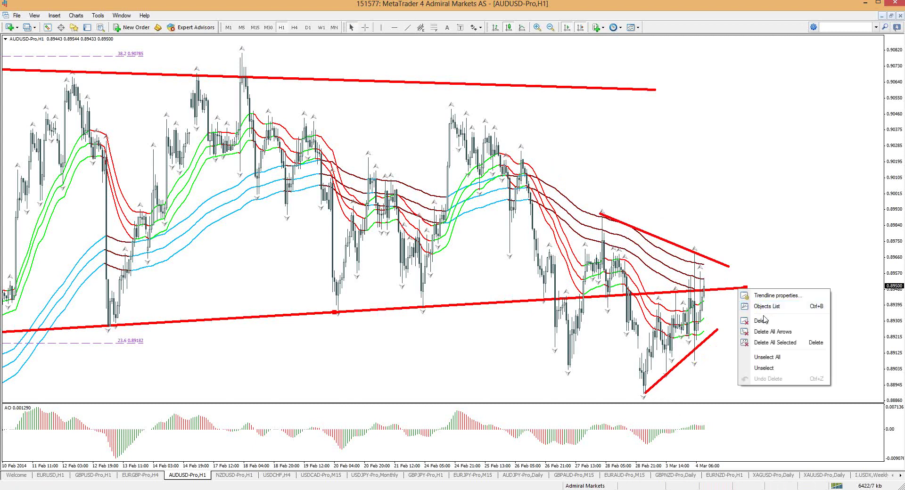
click(761, 325)
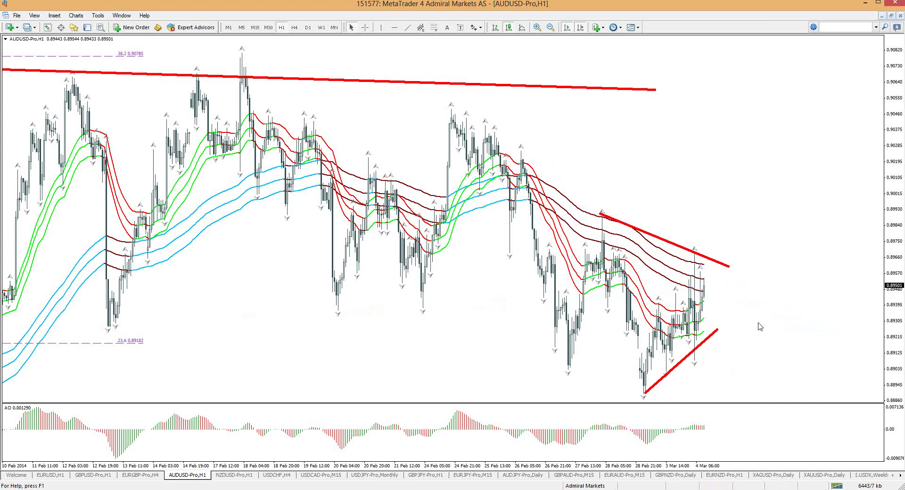
click(255, 27)
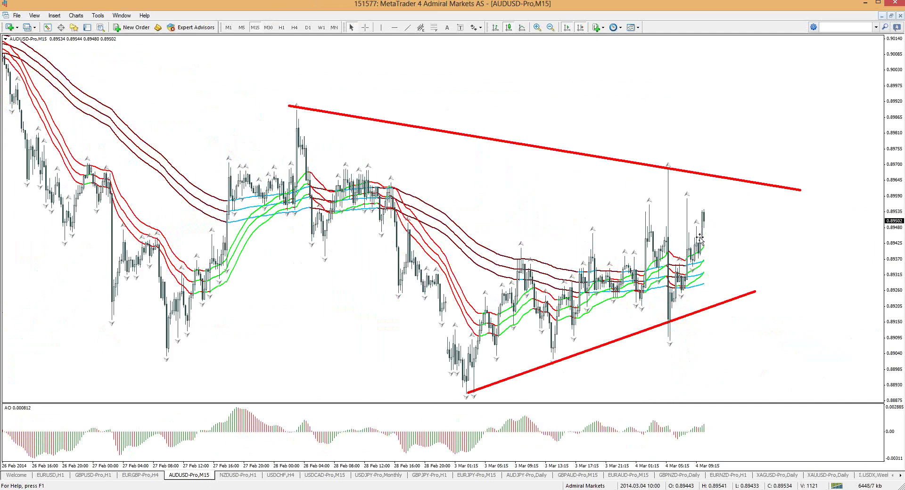
key(alt+Tab)
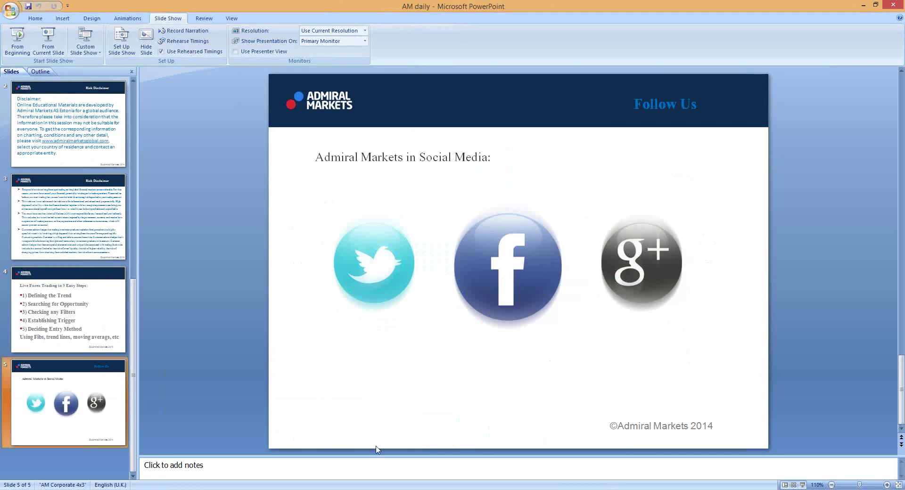
Switch from the PowerPoint 'Follow Us' slide back to the AUDUSD M15 chart with Alt+Tab.
key(alt+Tab)
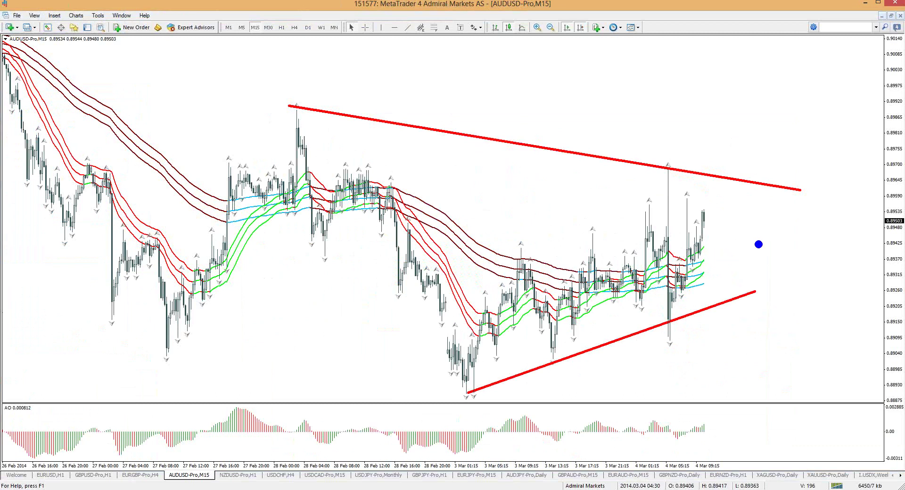
Clear the freehand circle and realign the lower red trendline's ends onto the lows.
mouse_move(756, 245)
mouse_down()
mouse_move(556, 220)
mouse_move(689, 309)
mouse_move(728, 244)
mouse_up()
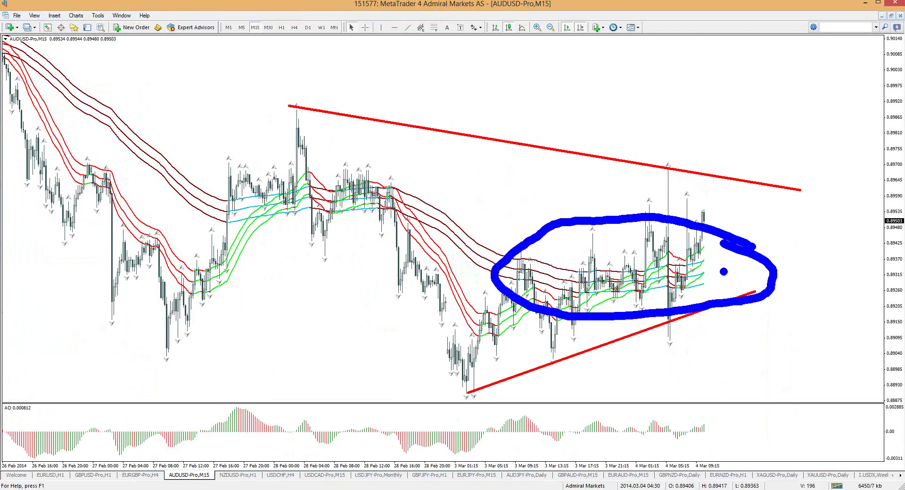
key(Escape)
double_click(471, 390)
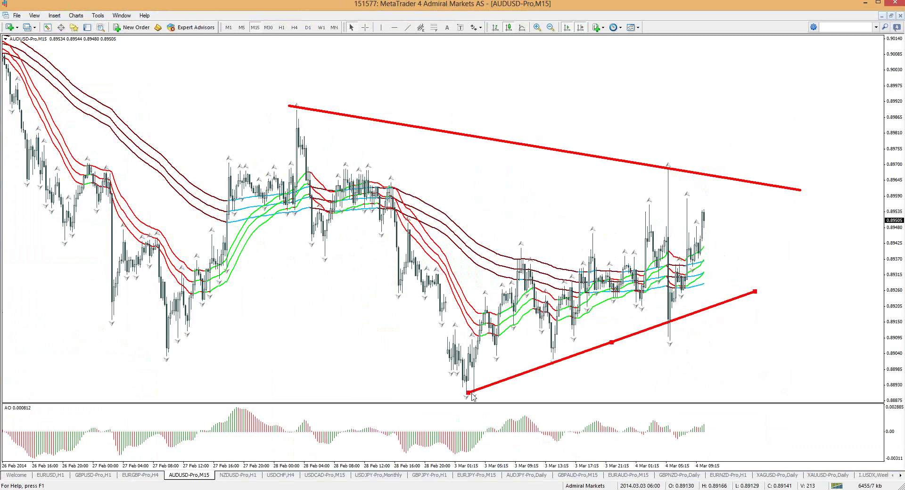
drag(473, 386, 473, 381)
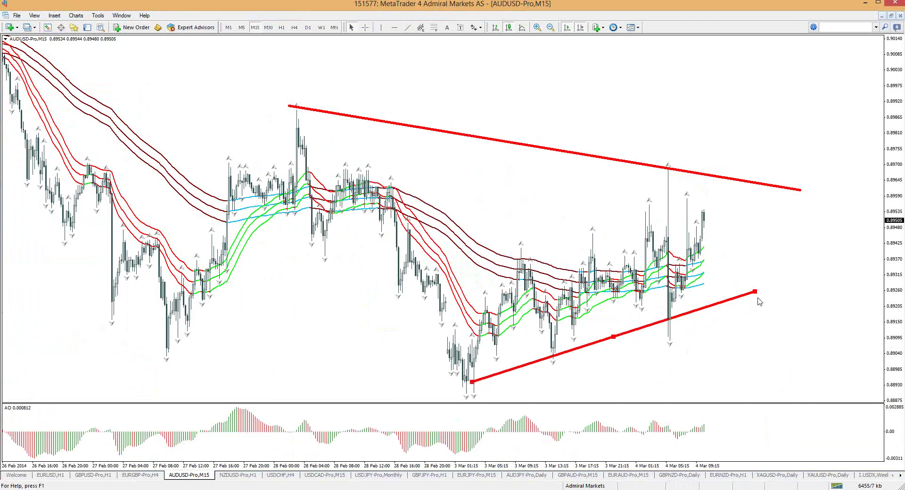
drag(756, 292, 759, 297)
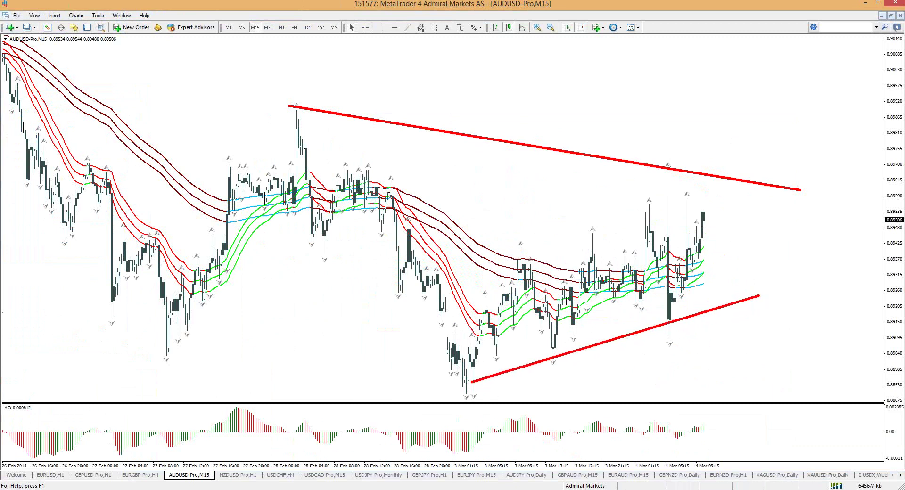
Mark a point on the upper trendline and draw a red arrow down to the lower trendline.
click(704, 177)
key(r)
mouse_move(710, 181)
mouse_down()
mouse_move(731, 302)
mouse_move(735, 283)
mouse_up()
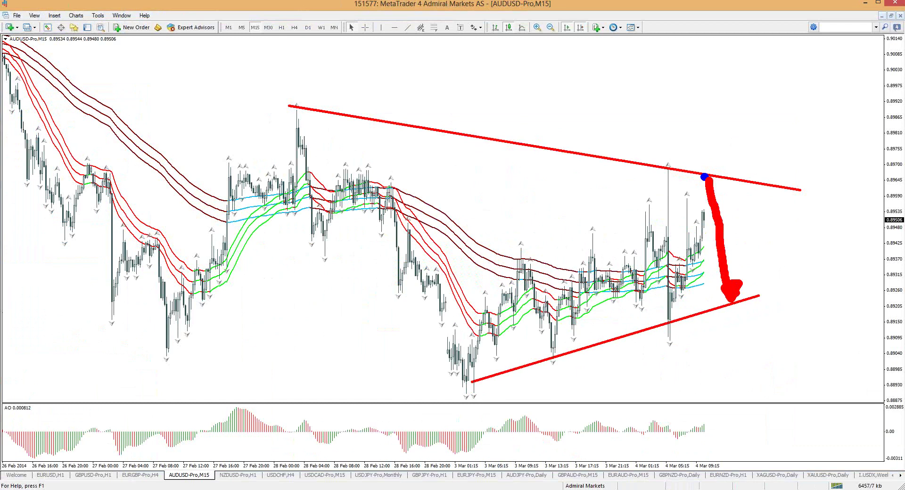
Erase the blue dot and red projection arrow, then refocus the AUDUSD chart.
key(Escape)
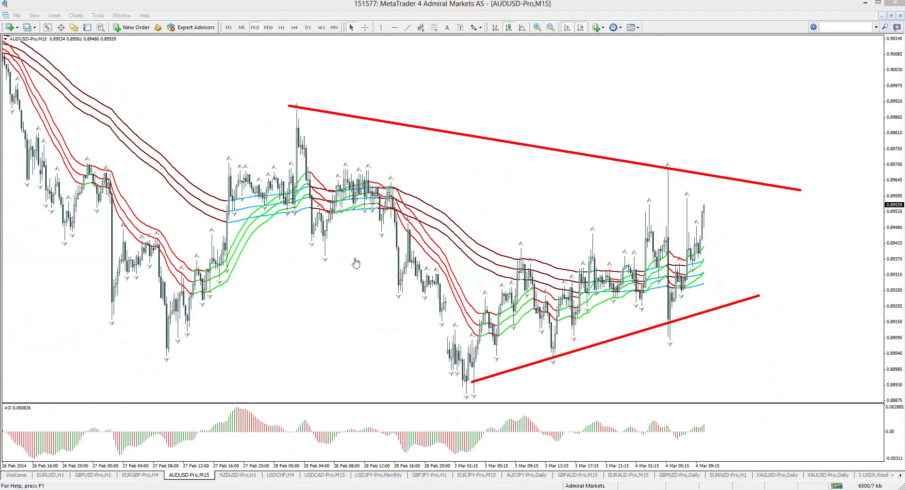
click(586, 145)
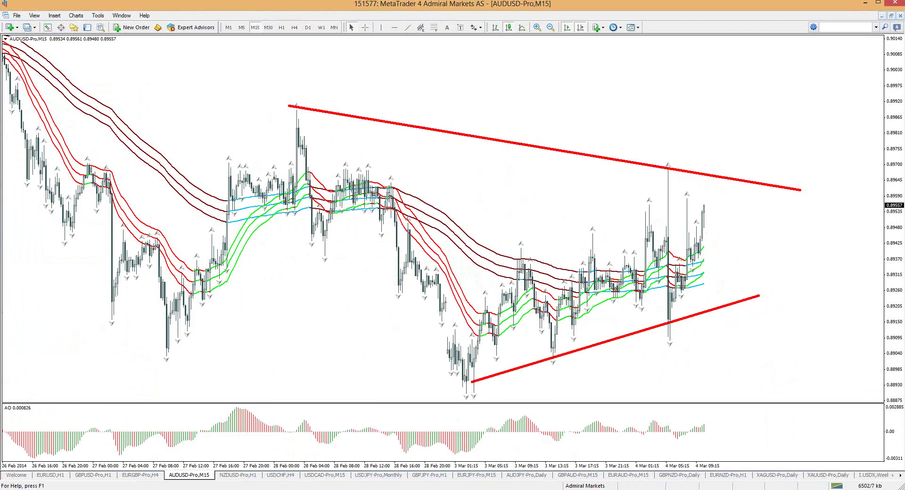
click(482, 288)
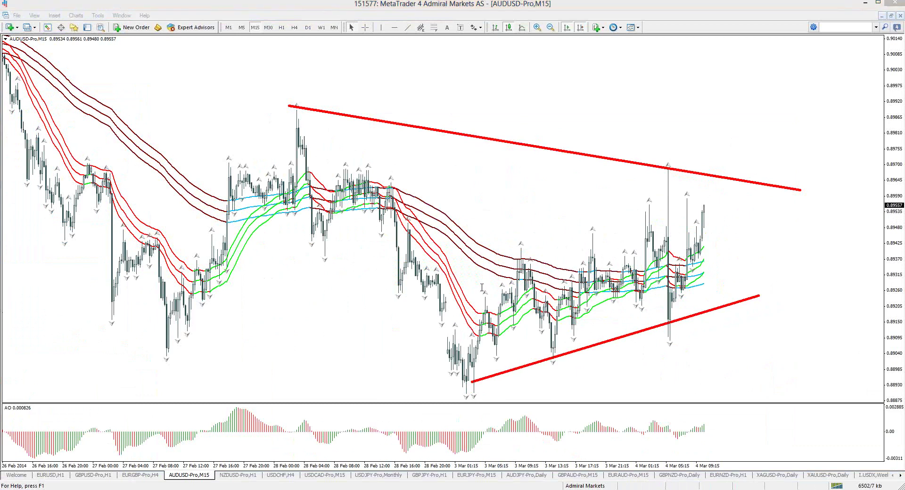
click(507, 335)
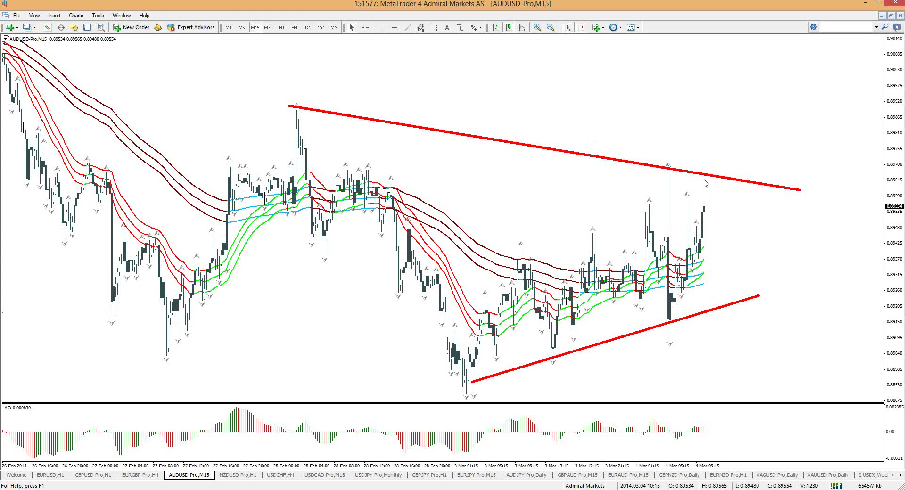
Sketch a red arrow down from the upper trendline, thicken its head, then erase it.
mouse_move(705, 174)
mouse_down()
mouse_move(729, 262)
mouse_move(735, 242)
mouse_move(716, 255)
mouse_move(722, 271)
mouse_up()
click(739, 263)
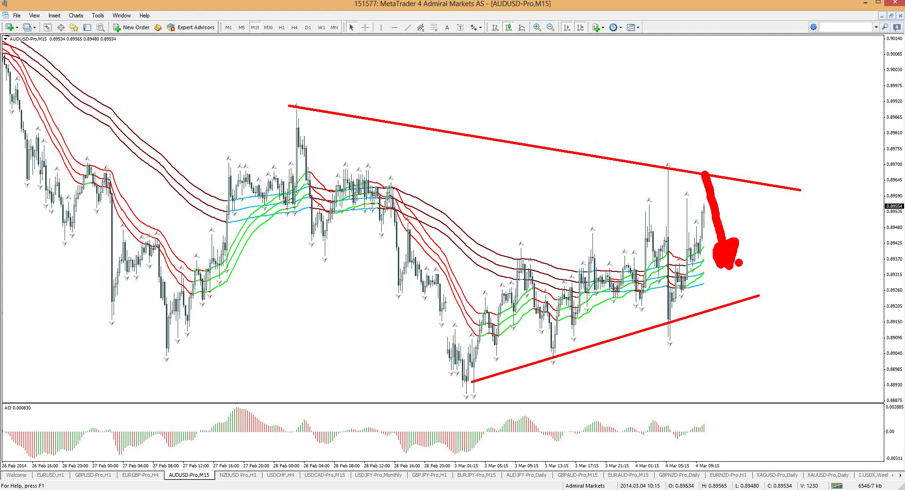
key(Escape)
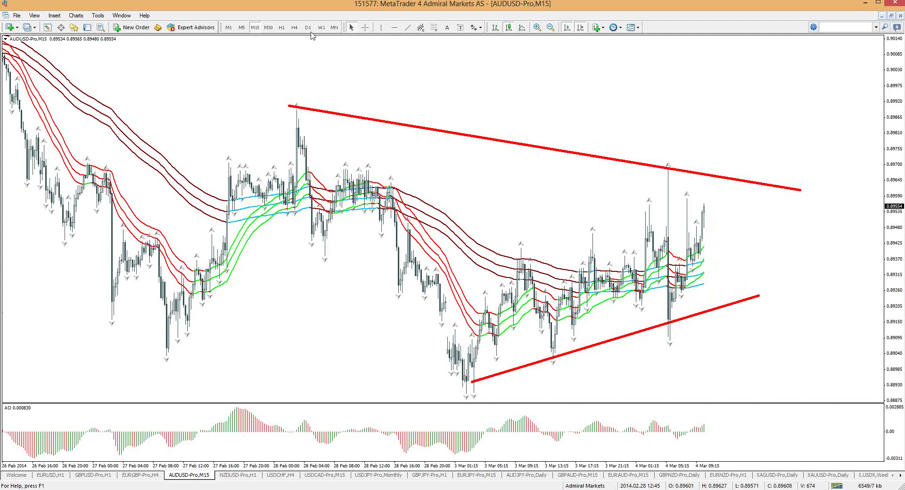
Compare AUDUSD on the H1, M5 and M15 timeframes, settling on H4.
click(281, 27)
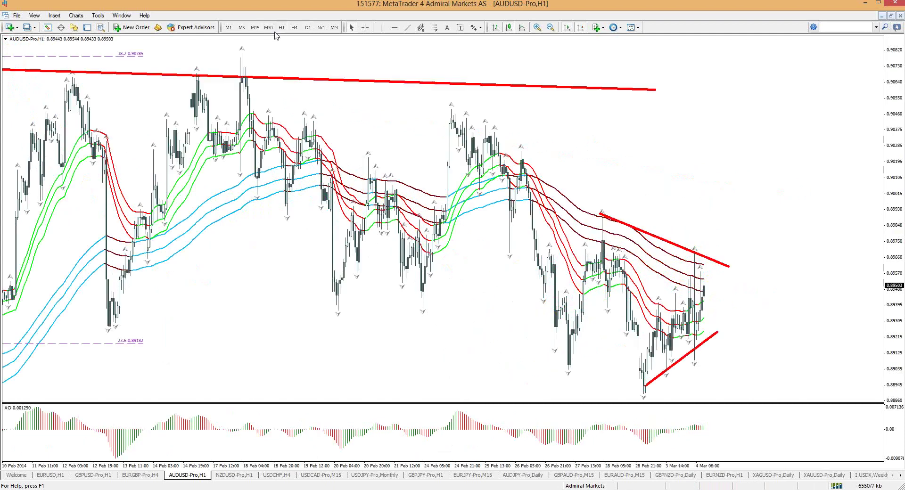
click(241, 27)
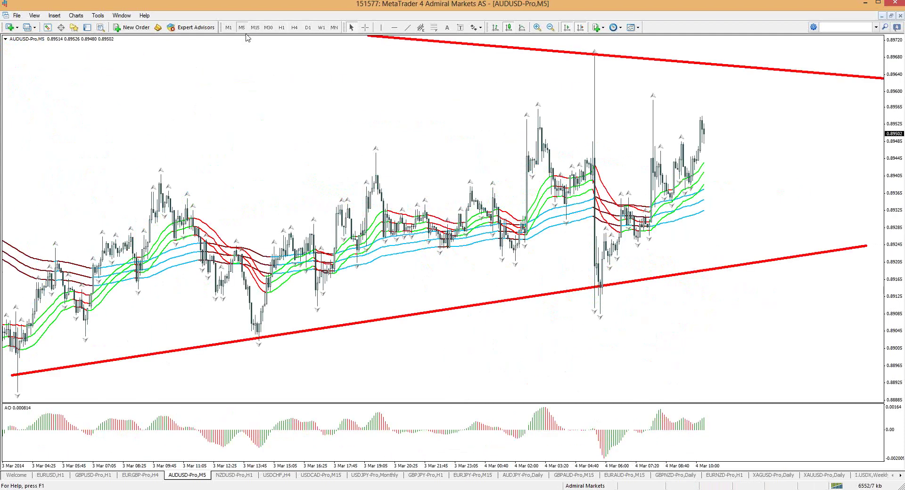
click(254, 27)
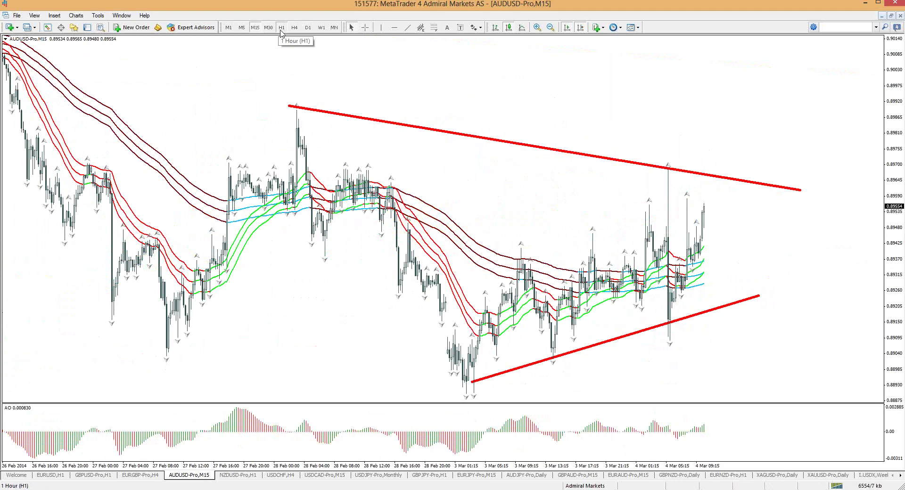
click(282, 30)
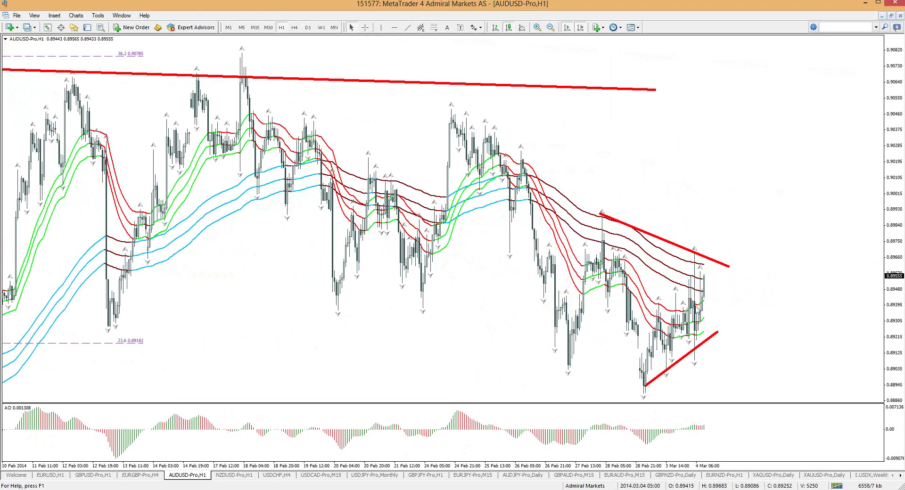
mouse_move(697, 309)
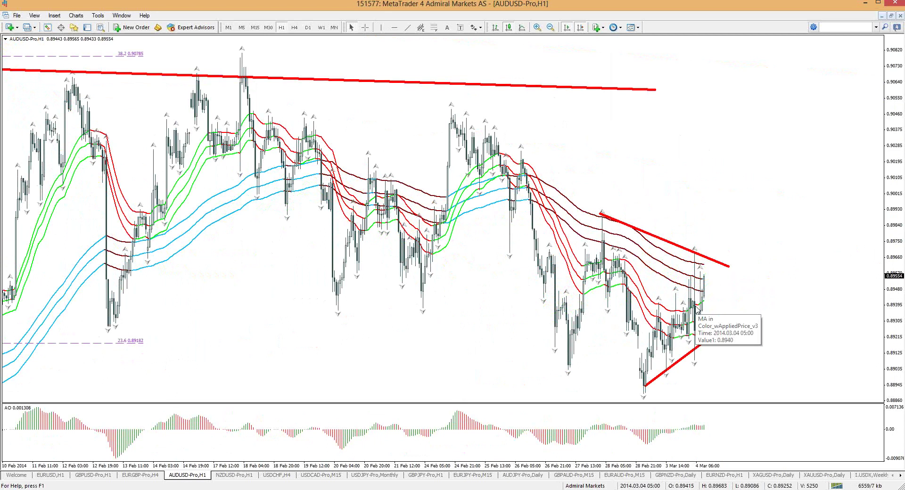
click(294, 28)
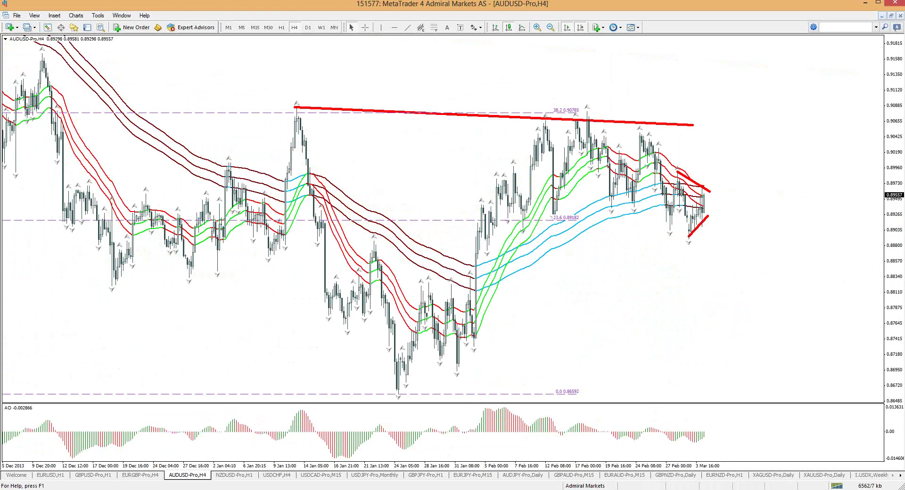
mouse_move(721, 198)
mouse_down()
mouse_move(688, 185)
mouse_move(707, 231)
mouse_move(726, 201)
mouse_up()
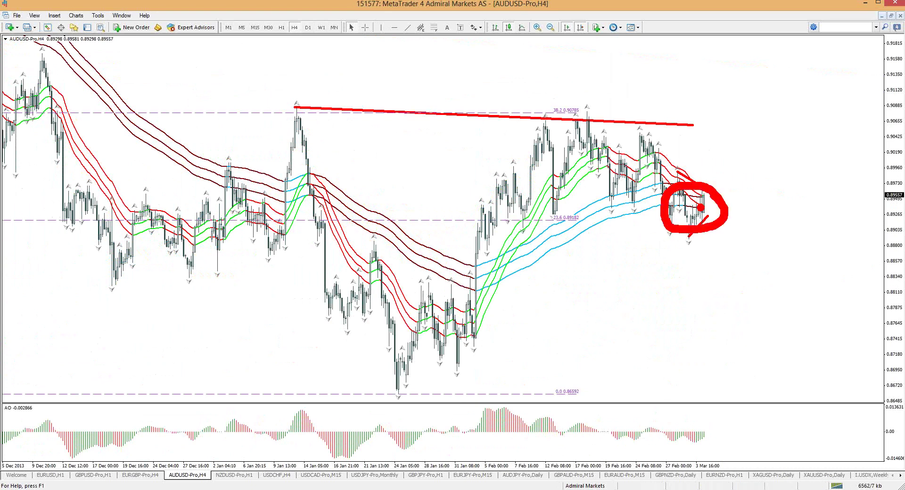
key(ctrl+z)
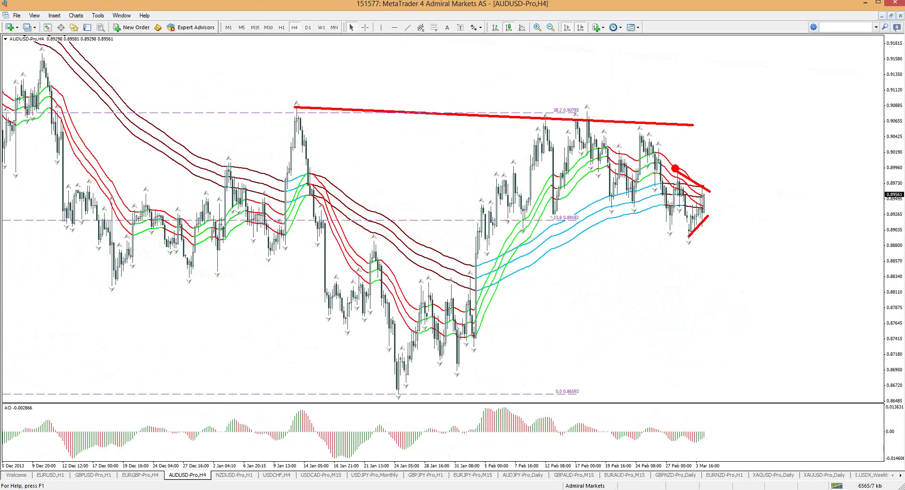
mouse_move(675, 168)
mouse_down()
mouse_move(716, 187)
mouse_move(782, 113)
mouse_move(772, 150)
mouse_up()
key(b)
mouse_move(410, 381)
mouse_down()
mouse_move(596, 126)
mouse_move(585, 150)
mouse_up()
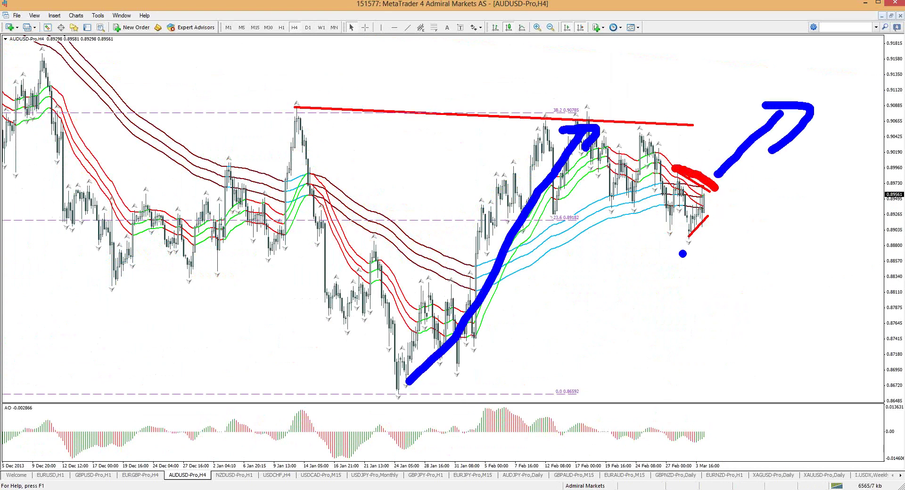
key(r)
mouse_move(720, 221)
mouse_down()
mouse_move(722, 245)
mouse_move(715, 237)
mouse_move(732, 237)
mouse_up()
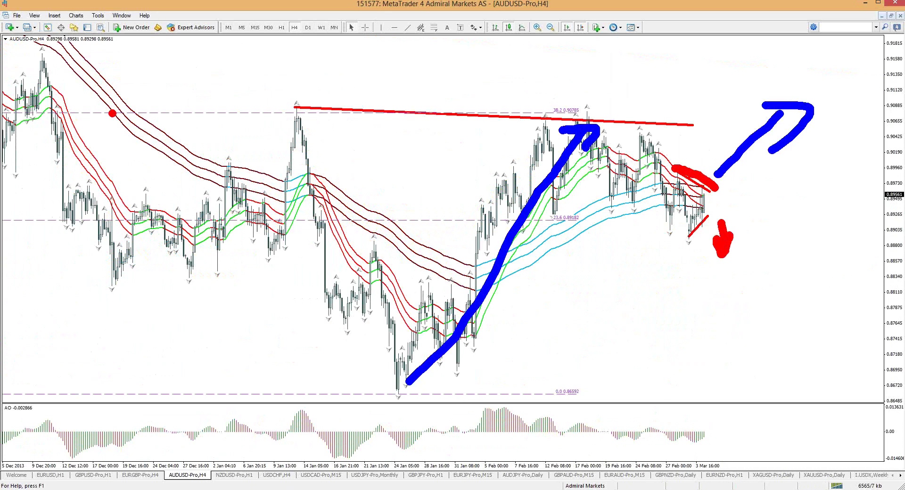
mouse_move(83, 84)
mouse_down()
mouse_move(142, 137)
mouse_move(338, 370)
mouse_move(336, 383)
mouse_up()
mouse_move(304, 361)
mouse_down()
mouse_move(324, 383)
mouse_move(287, 352)
mouse_up()
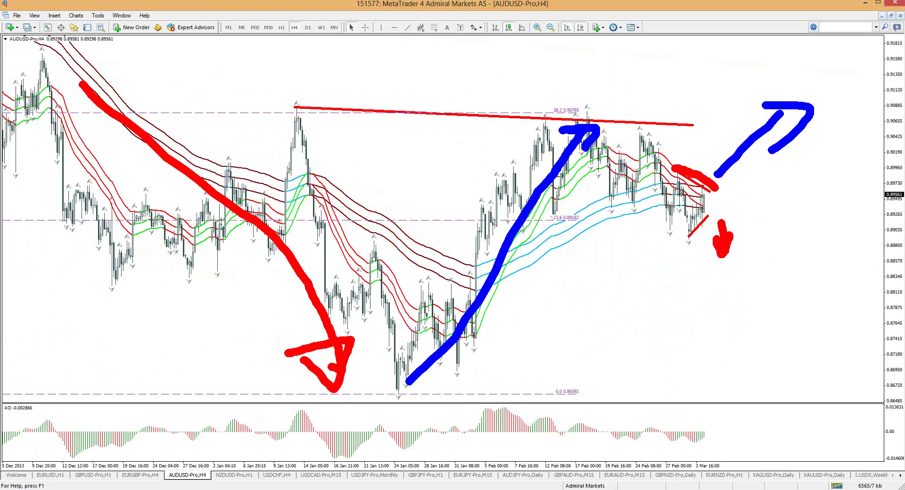
key(Escape)
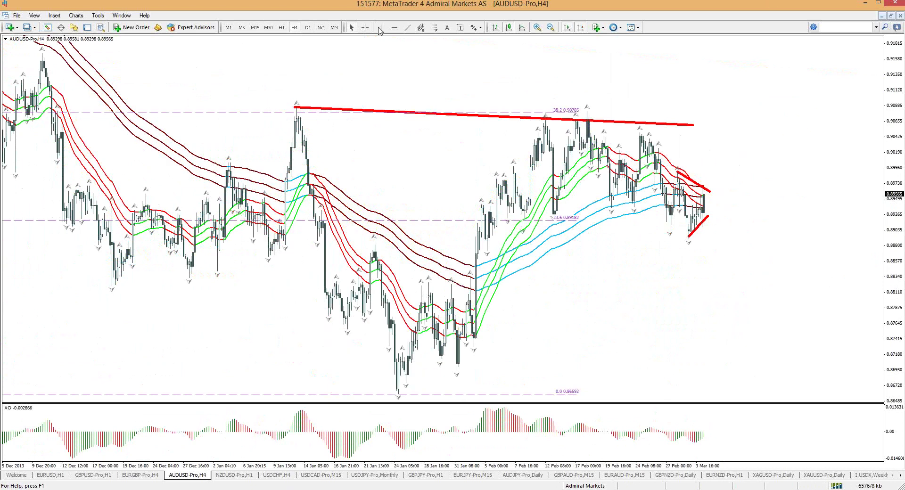
View AUDUSD daily, enlarge recent bars, and sketch then erase the January-low rally.
click(309, 28)
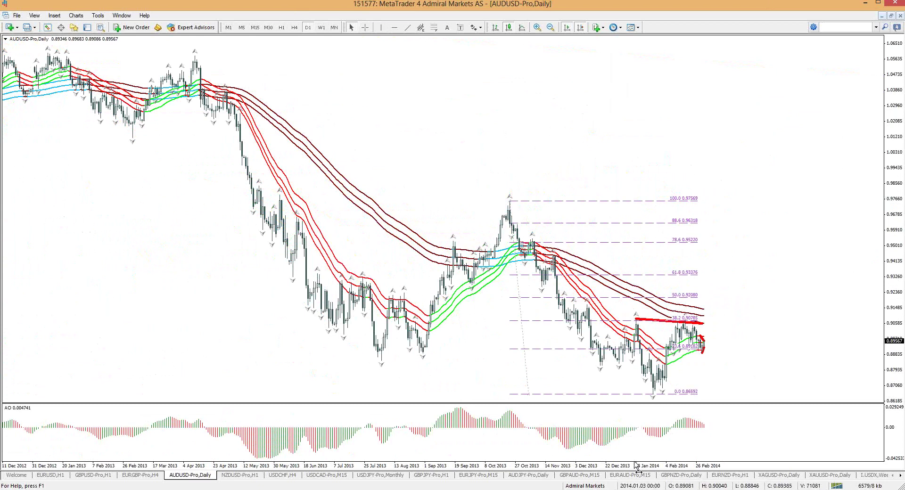
drag(636, 466, 689, 363)
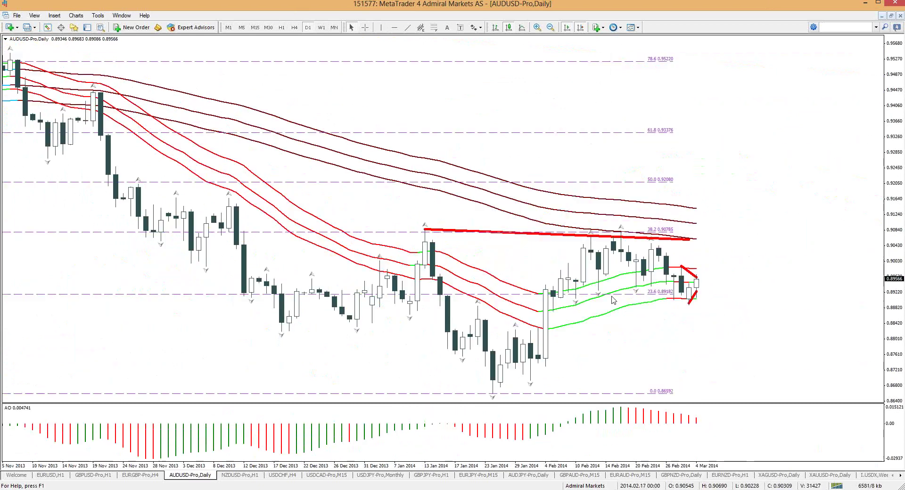
mouse_move(496, 383)
mouse_down()
mouse_move(523, 331)
mouse_move(575, 286)
mouse_move(612, 234)
mouse_move(598, 221)
mouse_move(621, 252)
mouse_up()
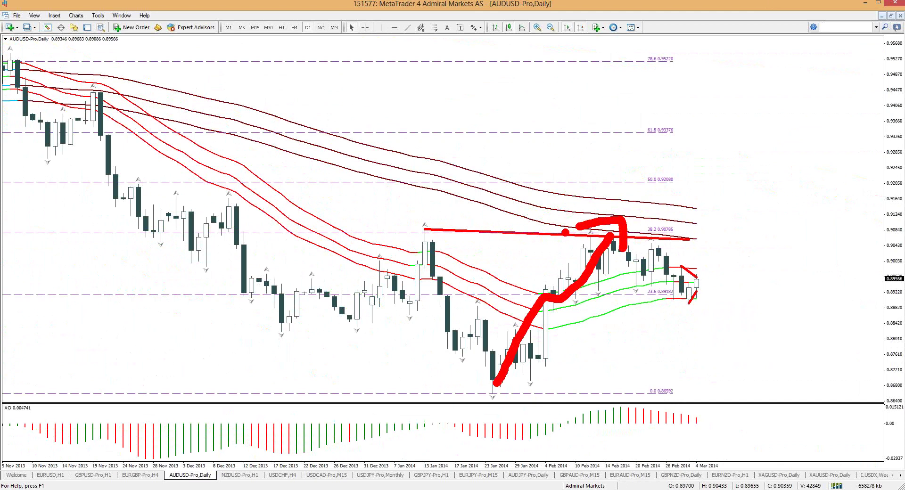
key(e)
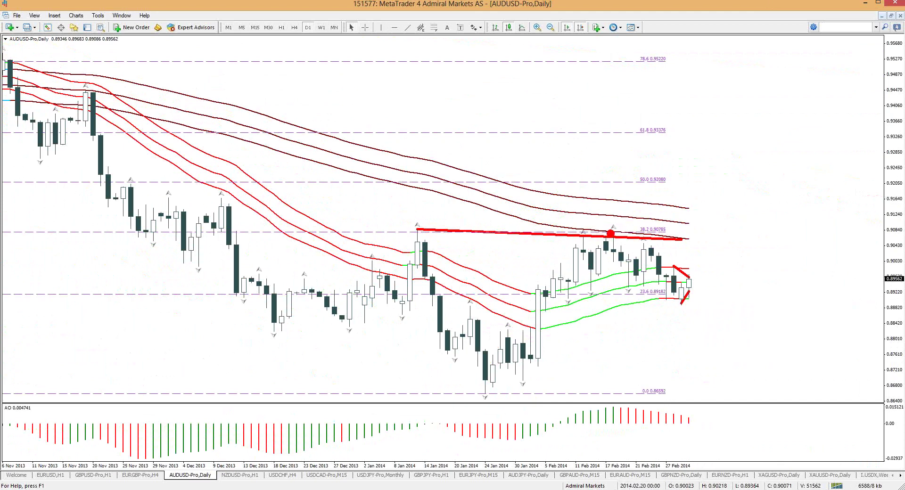
Sketch and erase a red drop, green moving-average mark and green up-arrow, then zoom out.
drag(611, 233, 640, 273)
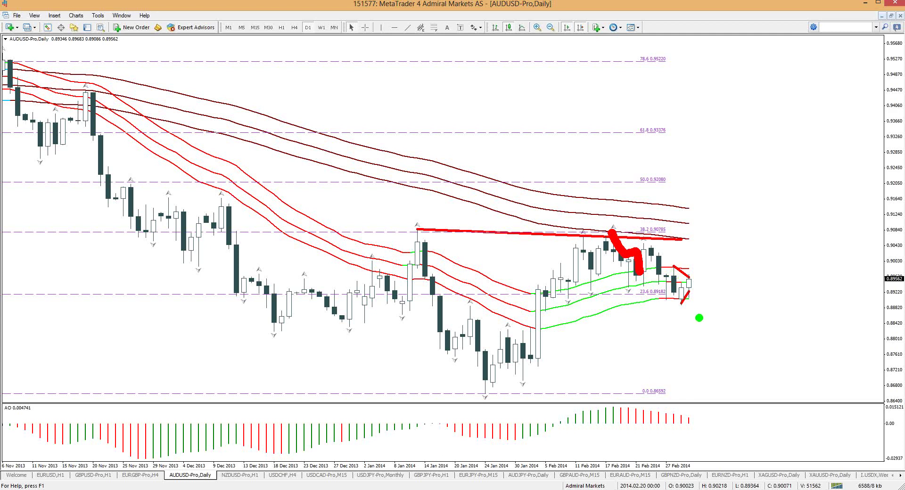
drag(663, 300, 707, 298)
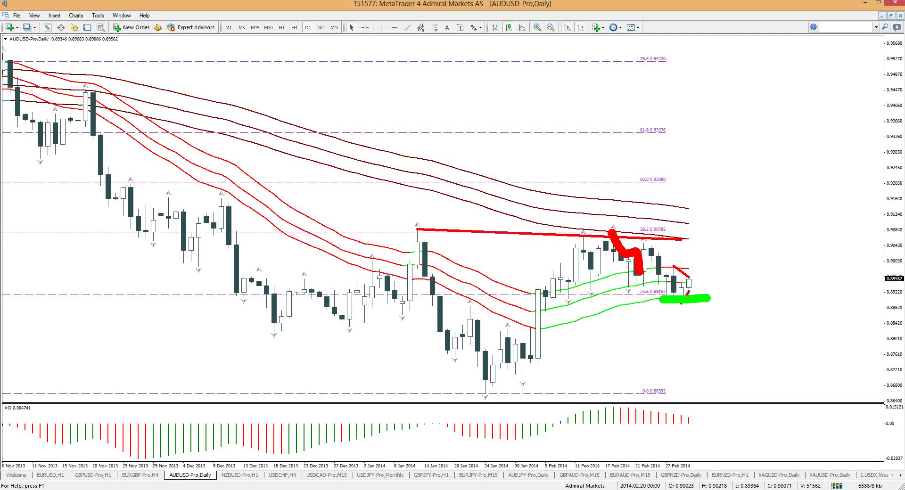
key(e)
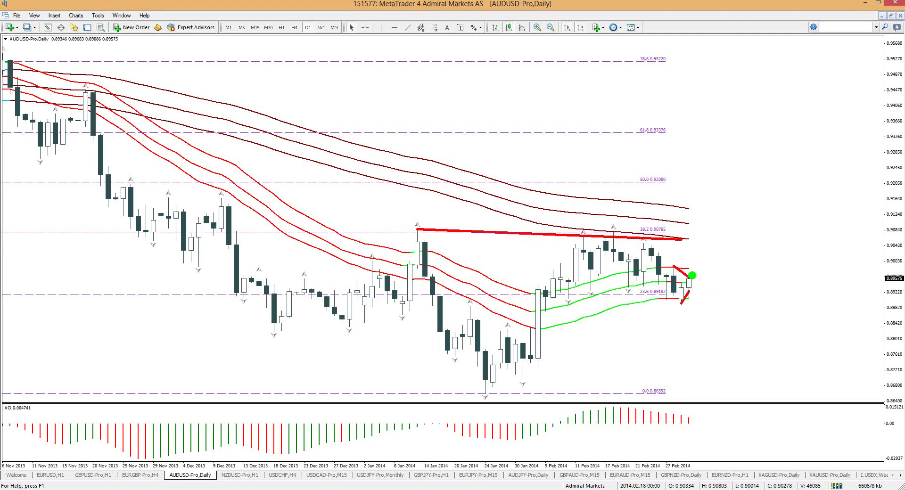
mouse_move(692, 276)
mouse_down()
mouse_move(697, 253)
mouse_move(704, 270)
mouse_up()
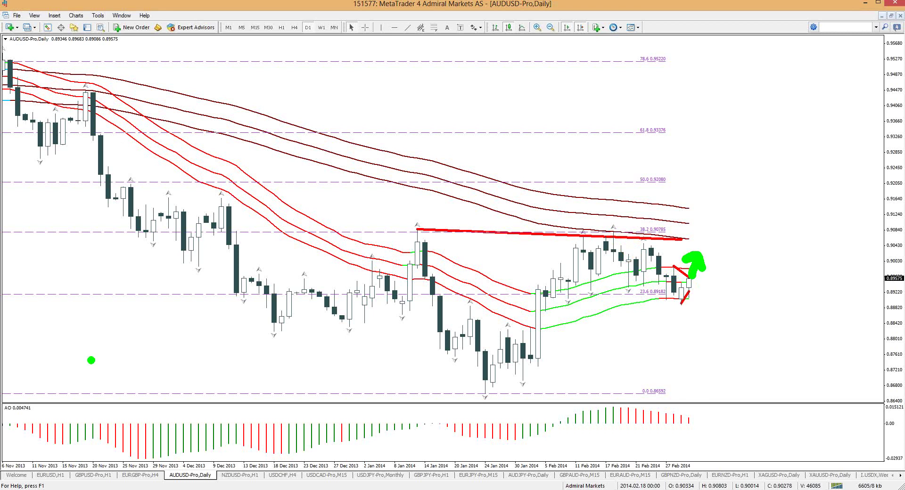
key(e)
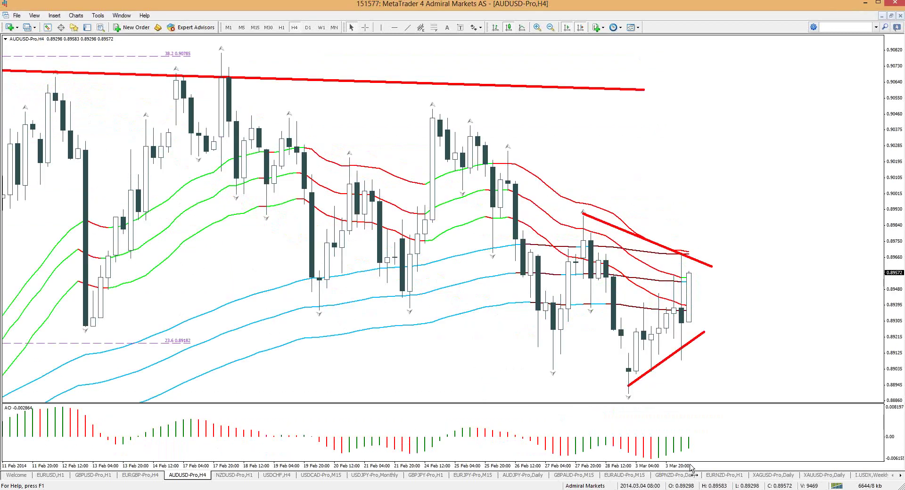
key(minus)
click(704, 142)
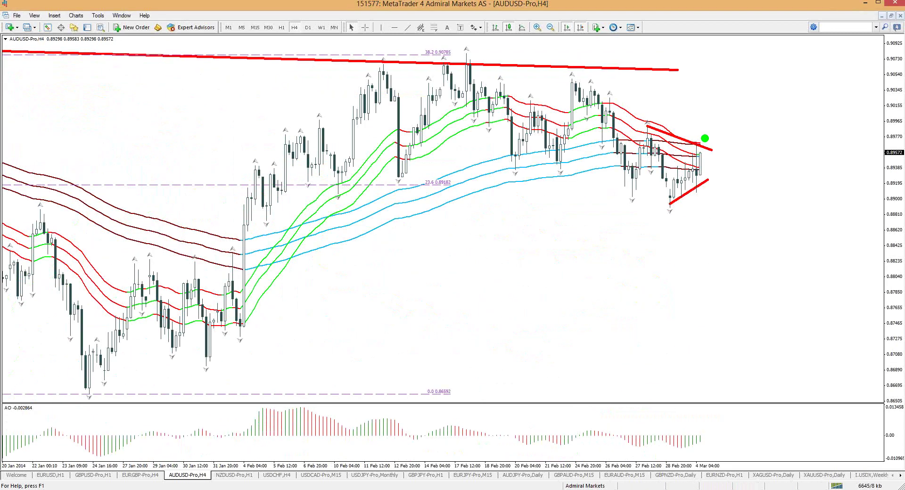
drag(703, 142, 728, 87)
drag(693, 98, 741, 101)
click(731, 130)
key(r)
drag(717, 195, 713, 262)
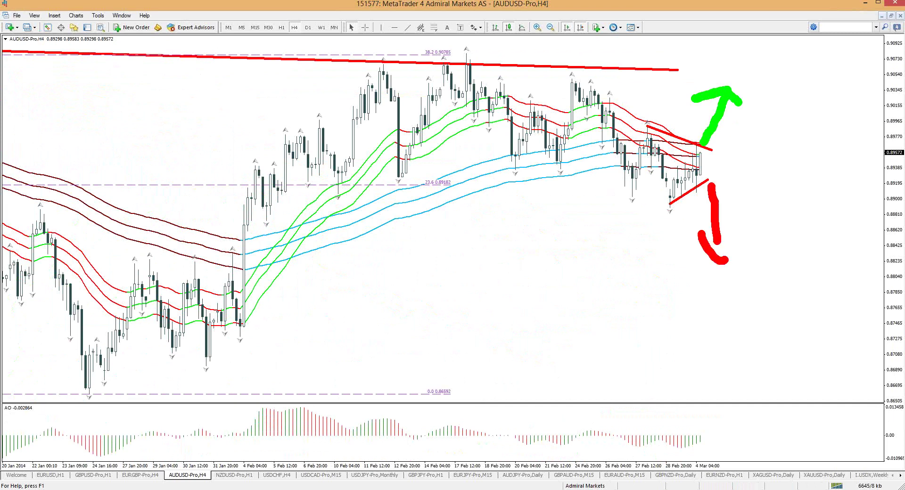
drag(743, 212, 726, 262)
key(Escape)
click(698, 146)
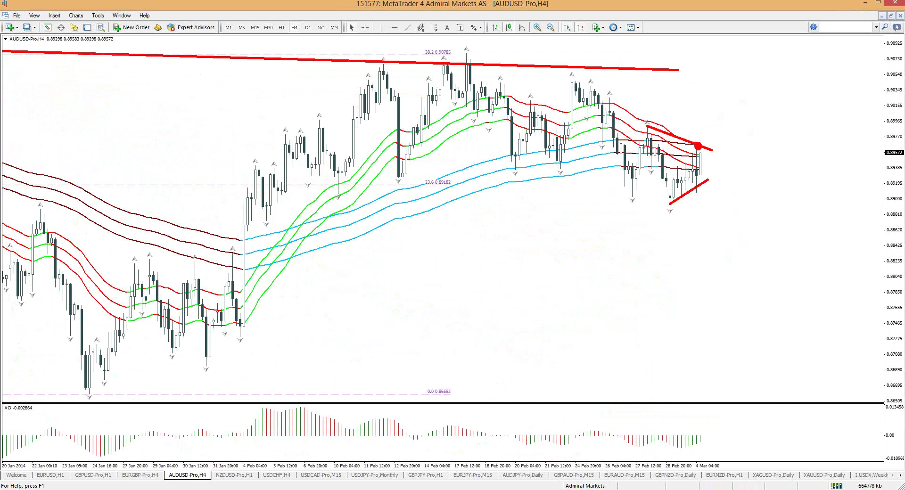
key(g)
drag(701, 144, 715, 121)
key(ctrl+z)
mouse_move(698, 156)
mouse_down()
mouse_move(717, 127)
mouse_move(731, 119)
mouse_move(743, 129)
mouse_move(767, 84)
mouse_up()
key(b)
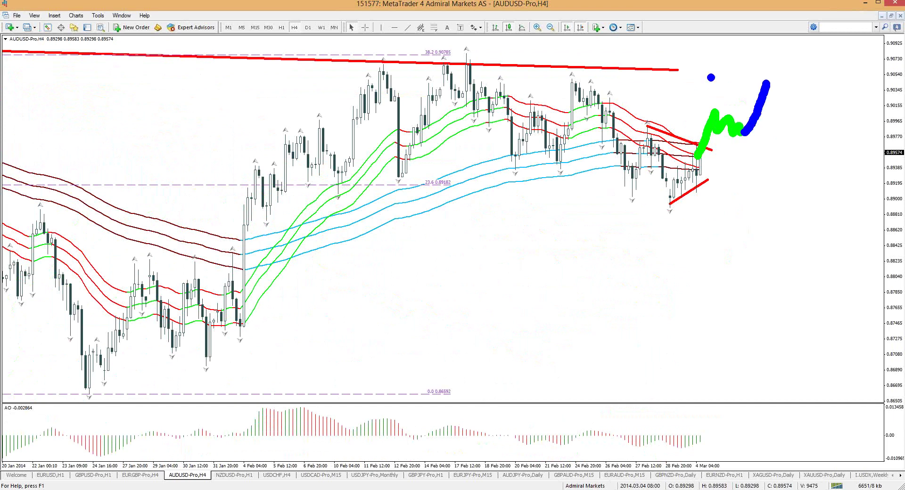
drag(665, 70, 887, 49)
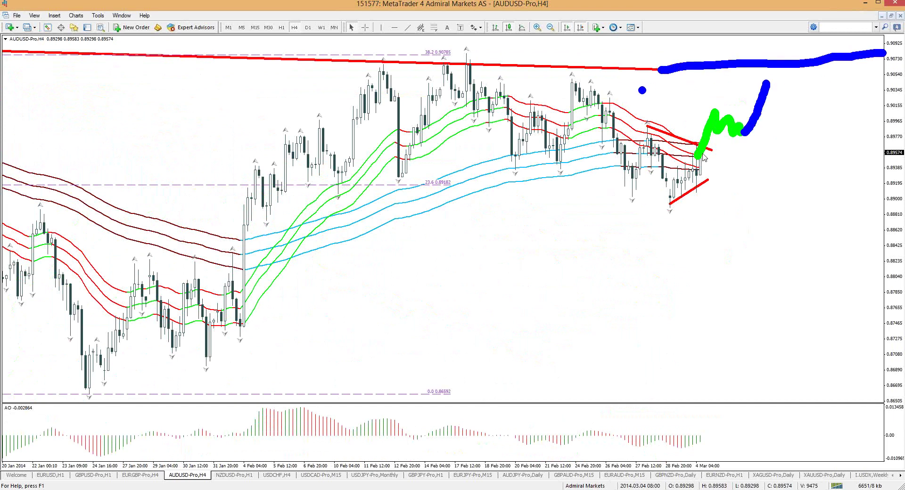
key(Escape)
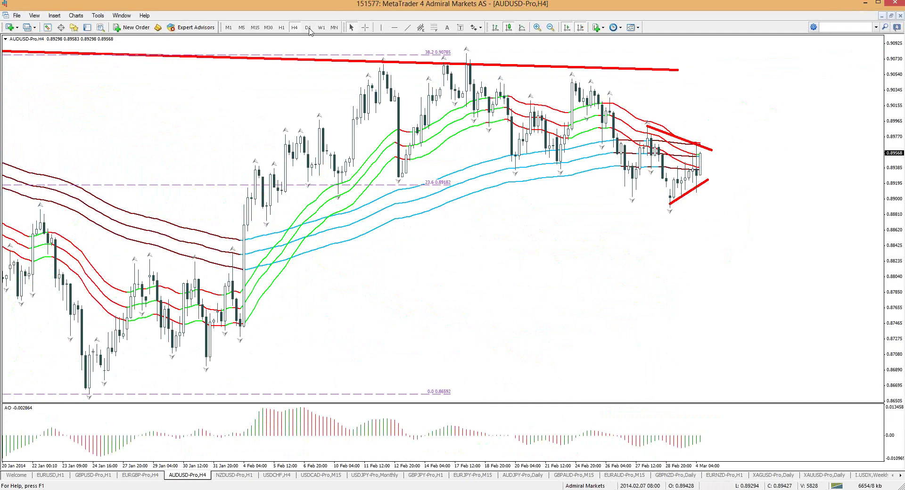
Sketch a blue 38.2 line and box plus red and green circles, then clear them.
key(b)
drag(622, 267, 800, 261)
mouse_move(704, 223)
mouse_down()
mouse_move(706, 261)
mouse_move(715, 263)
mouse_move(727, 223)
mouse_move(704, 219)
mouse_up()
key(r)
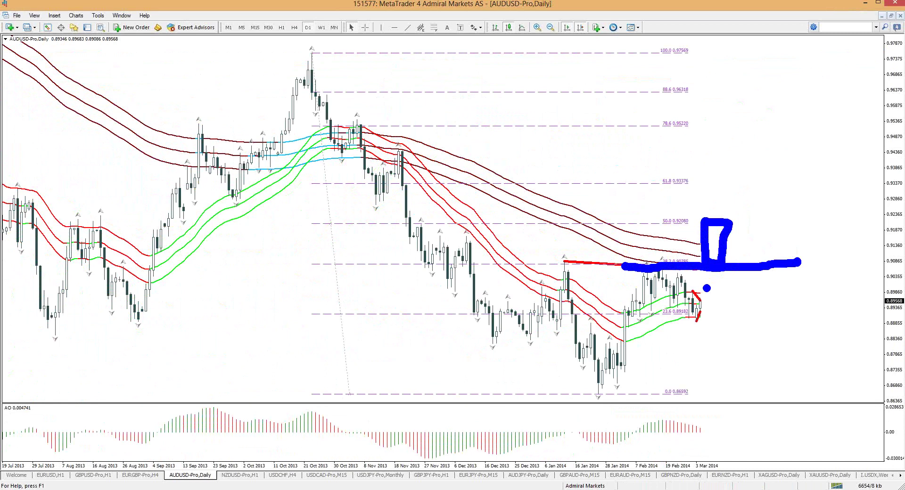
mouse_move(698, 269)
mouse_down()
mouse_move(721, 279)
mouse_move(713, 289)
mouse_move(716, 279)
mouse_up()
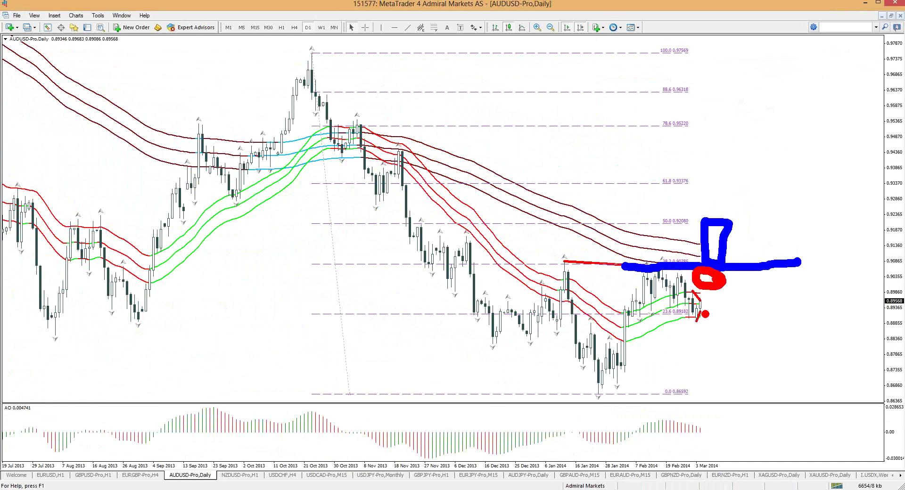
key(g)
mouse_move(729, 335)
mouse_down()
mouse_move(688, 338)
mouse_move(730, 337)
mouse_move(753, 370)
mouse_up()
key(e)
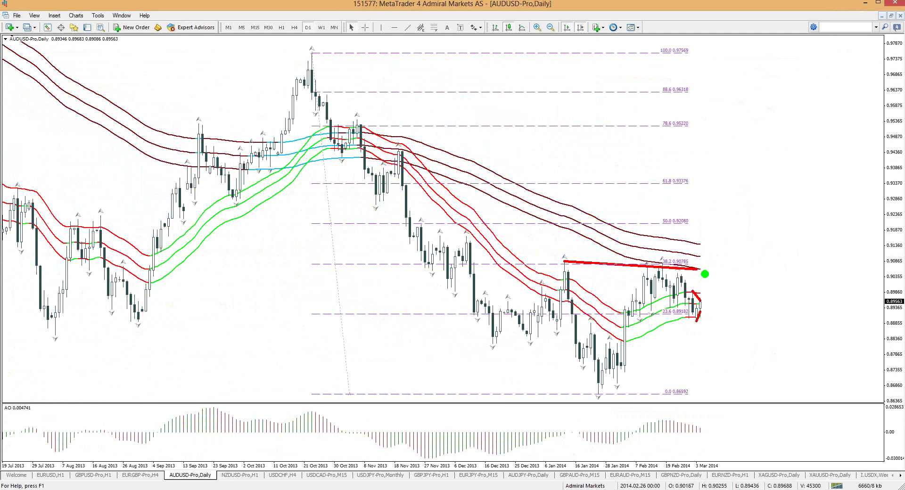
Sketch blue range top and bottom lines, a down arrow and red circle, then clear them.
key(b)
mouse_move(667, 265)
mouse_down()
mouse_move(757, 263)
mouse_move(730, 218)
mouse_move(746, 244)
mouse_up()
click(684, 319)
drag(681, 318, 769, 317)
mouse_move(706, 328)
mouse_down()
mouse_move(719, 379)
mouse_move(698, 357)
mouse_up()
key(r)
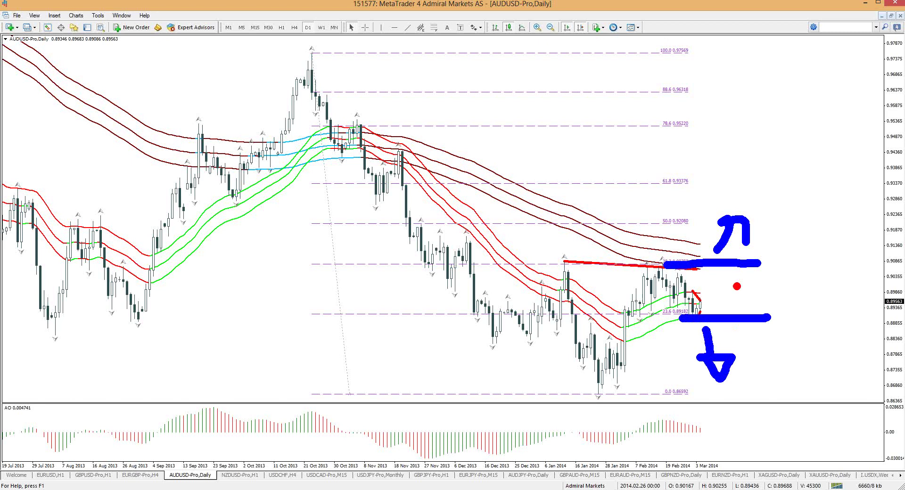
mouse_move(738, 282)
mouse_down()
mouse_move(720, 270)
mouse_move(709, 306)
mouse_move(746, 292)
mouse_move(741, 274)
mouse_up()
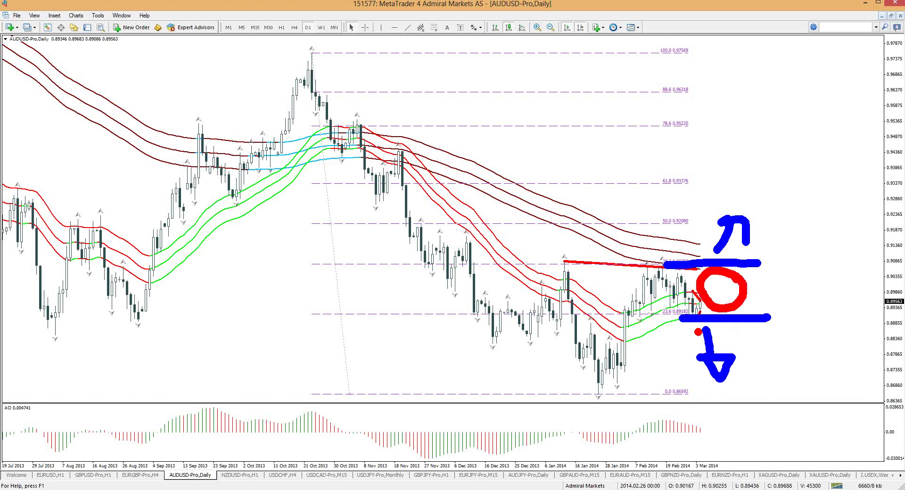
key(Escape)
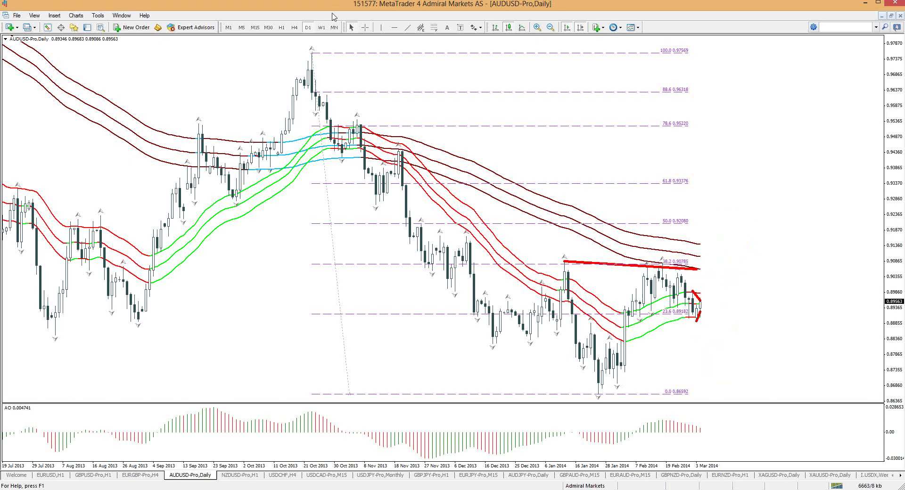
On the AUDUSD hourly chart, sketch and clear red lines along the lows and March rise.
click(282, 27)
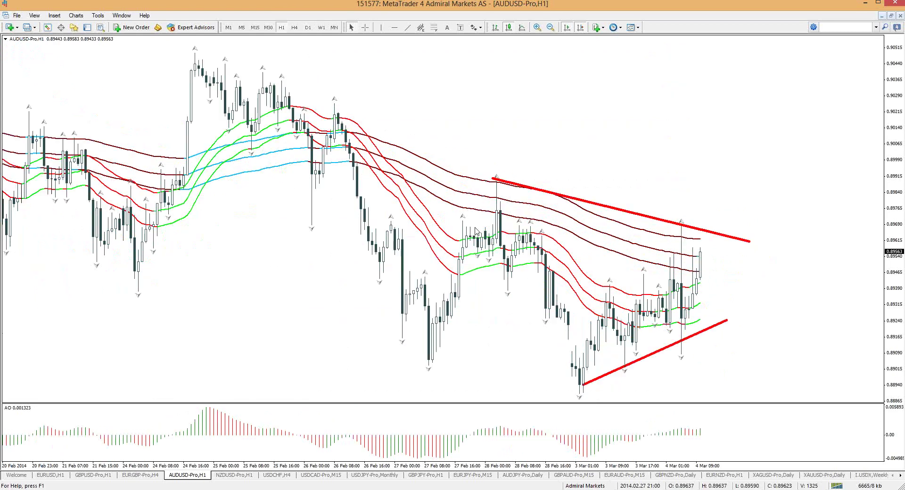
drag(372, 343, 641, 403)
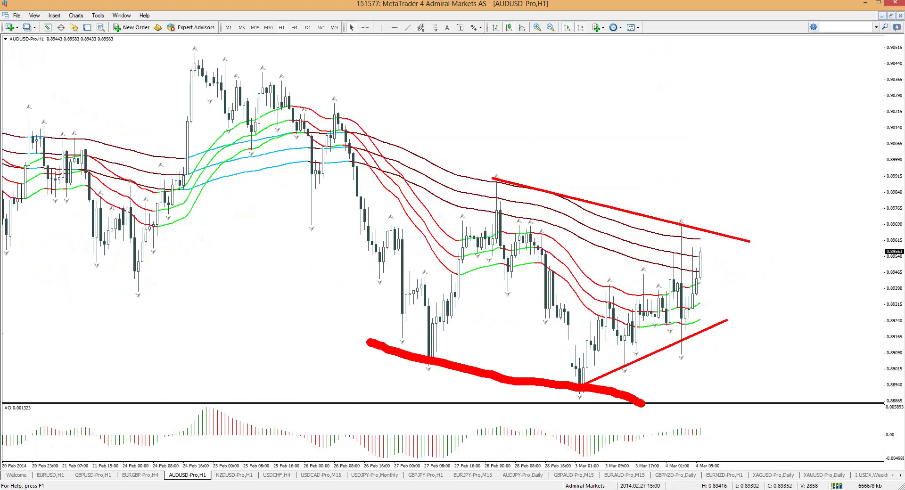
mouse_move(576, 377)
mouse_down()
mouse_move(604, 307)
mouse_move(656, 313)
mouse_move(685, 267)
mouse_up()
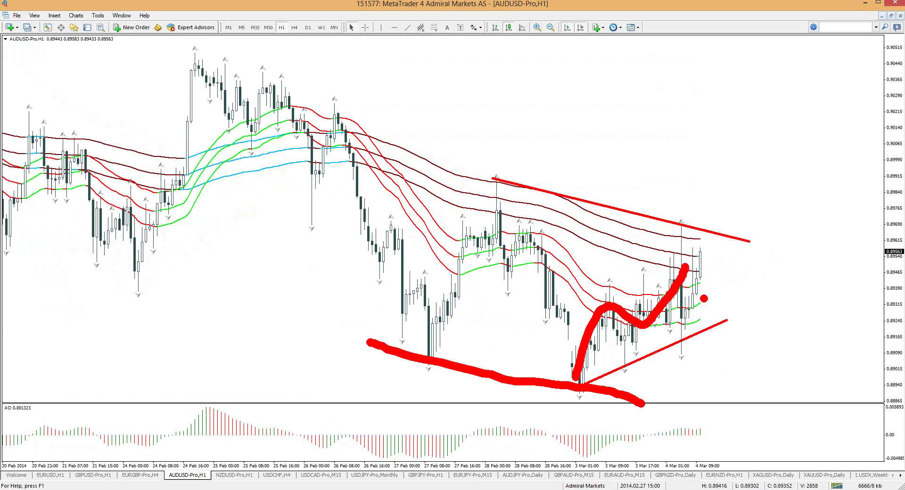
key(Escape)
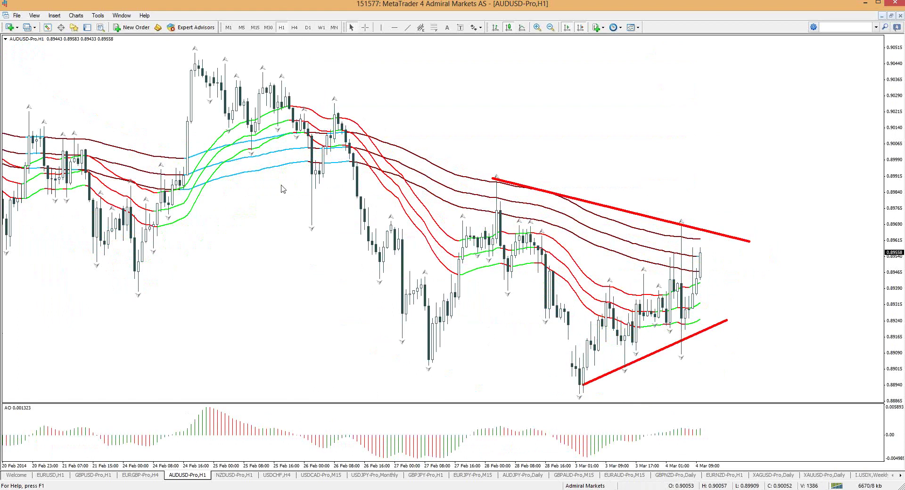
Return AUDUSD to H4, sketch and clear a red path, close the antivirus notice, open USDJPY.
click(299, 26)
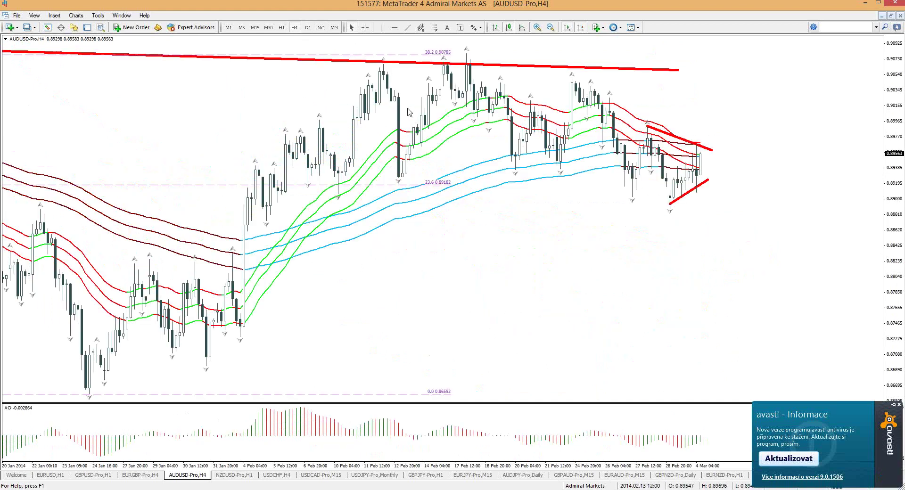
mouse_move(335, 75)
mouse_down()
mouse_move(507, 45)
mouse_move(477, 63)
mouse_move(518, 169)
mouse_up()
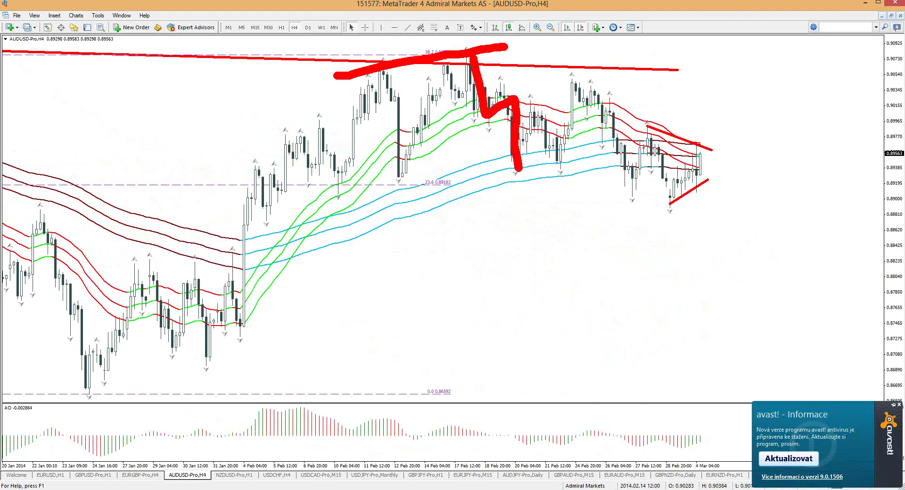
key(Escape)
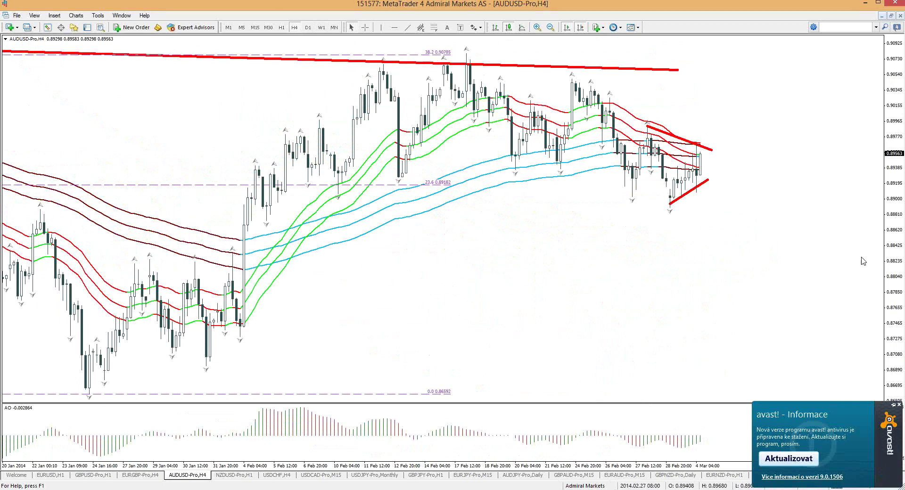
click(900, 405)
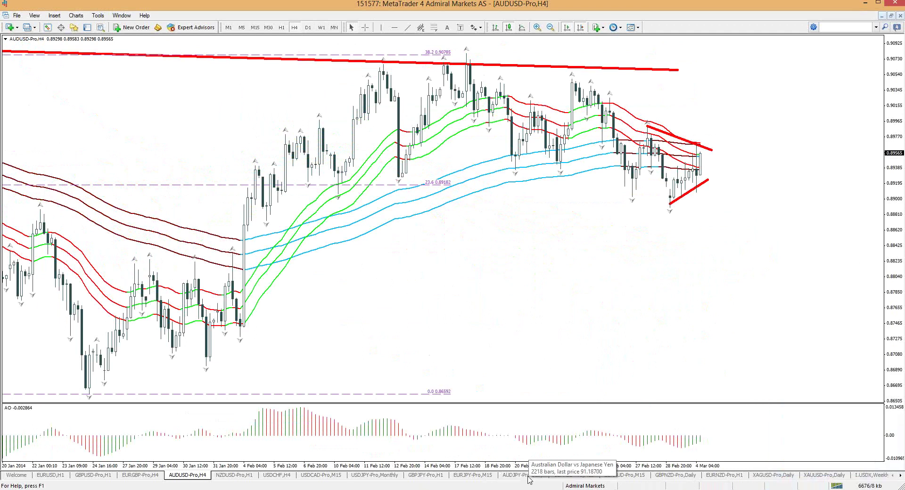
click(374, 477)
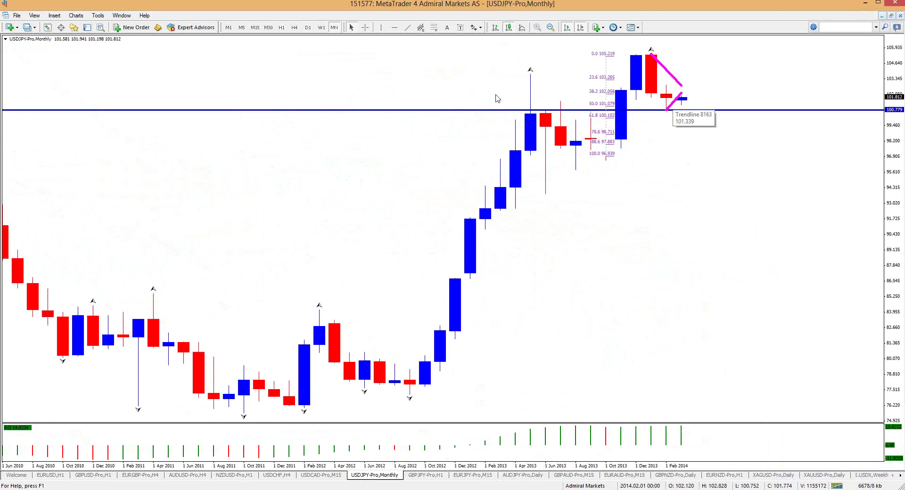
View USDJPY weekly, sketch and clear green marks around the February candles, then go daily.
click(322, 28)
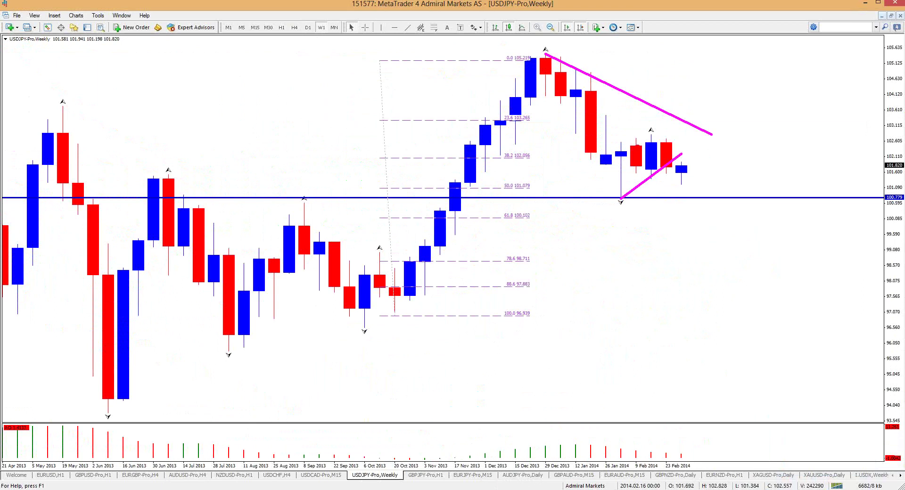
drag(633, 138, 674, 140)
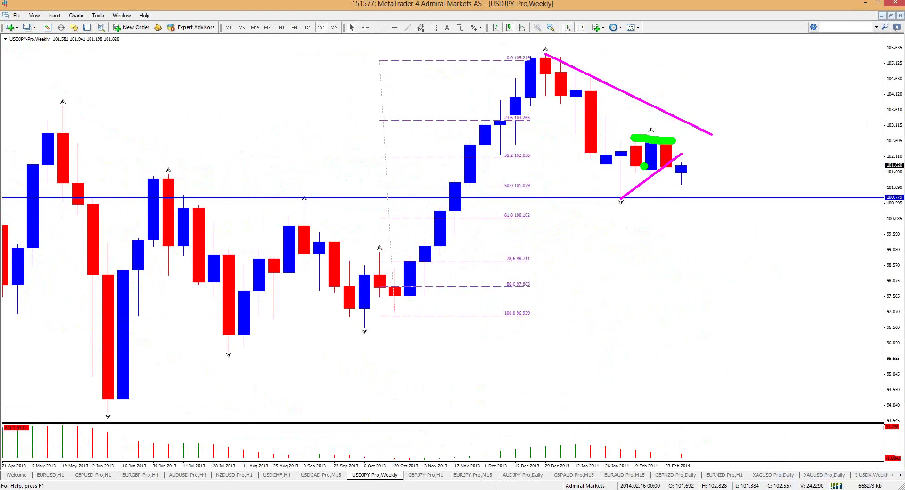
drag(630, 174, 672, 177)
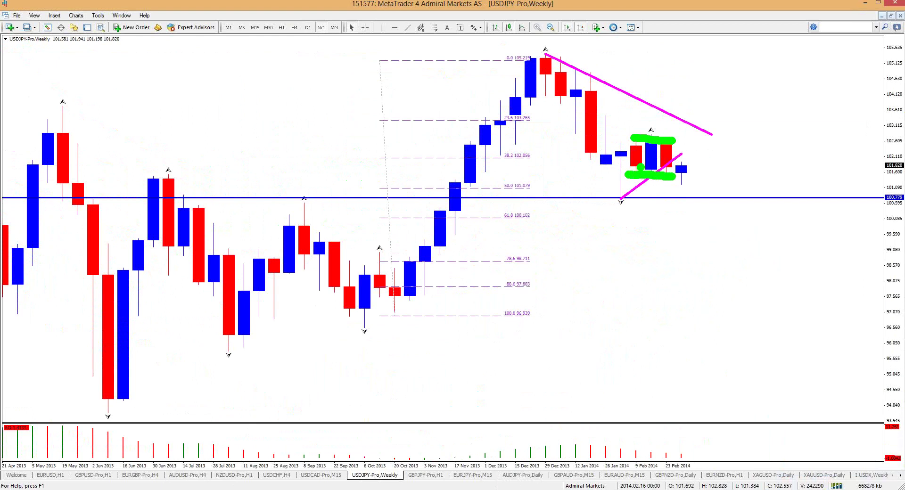
key(Escape)
mouse_move(639, 145)
mouse_down()
mouse_move(631, 144)
mouse_move(613, 196)
mouse_move(635, 153)
mouse_up()
key(Escape)
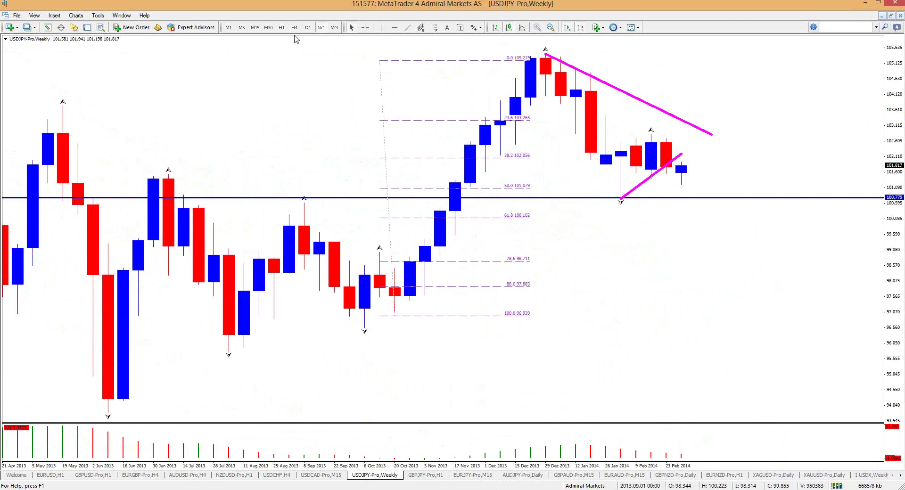
key(ctrl+2)
key(Escape)
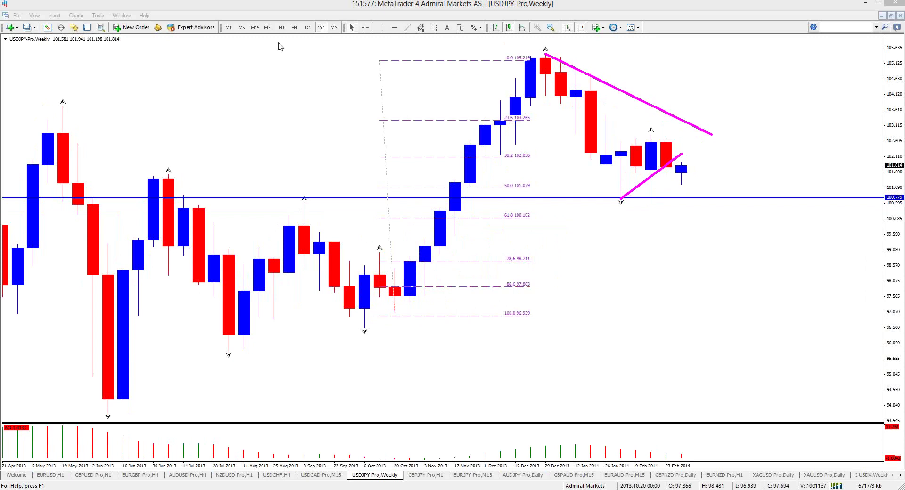
click(494, 283)
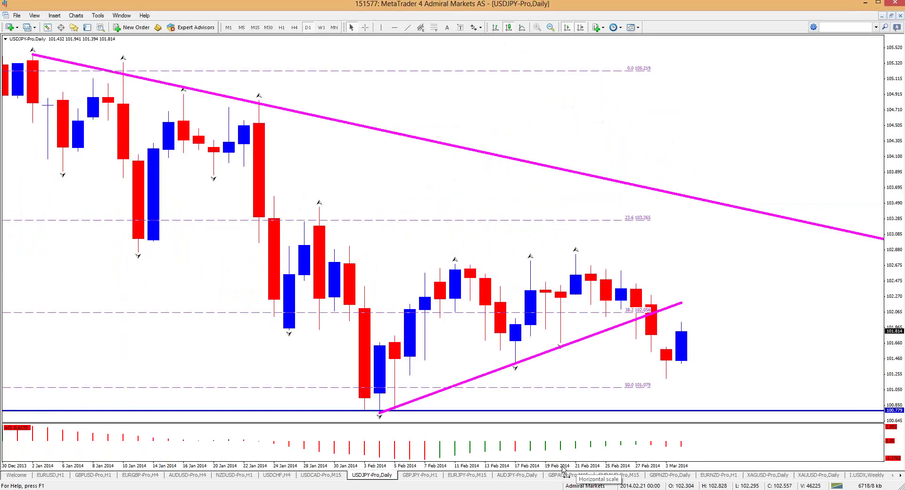
Zoom the USDJPY daily chart out for more history, sketching and clearing a green path.
key(minus)
key(minus)
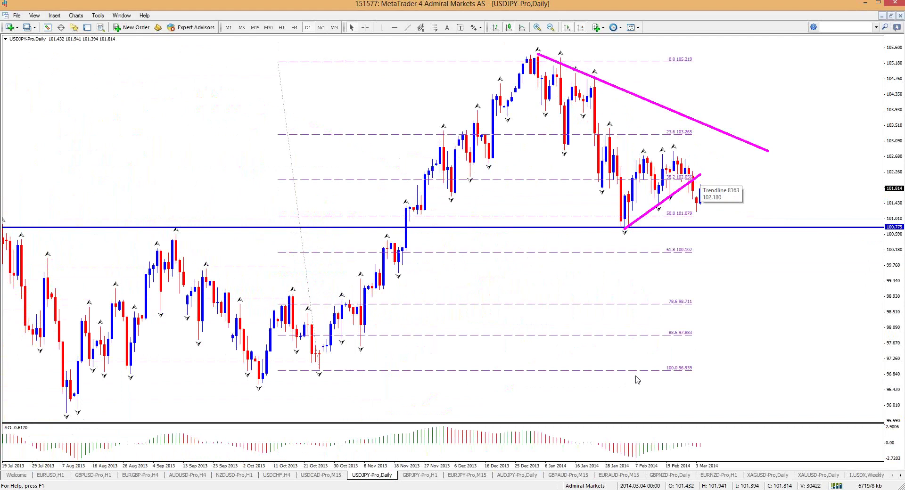
key(plus)
key(plus)
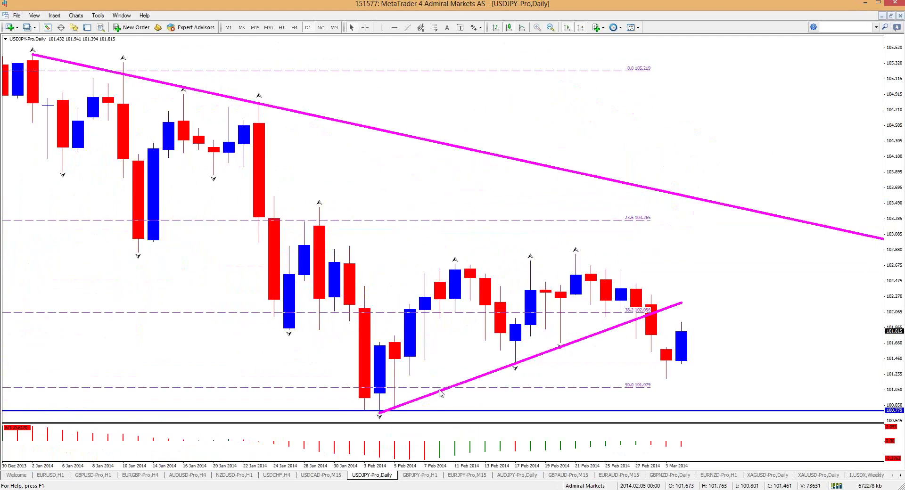
click(682, 330)
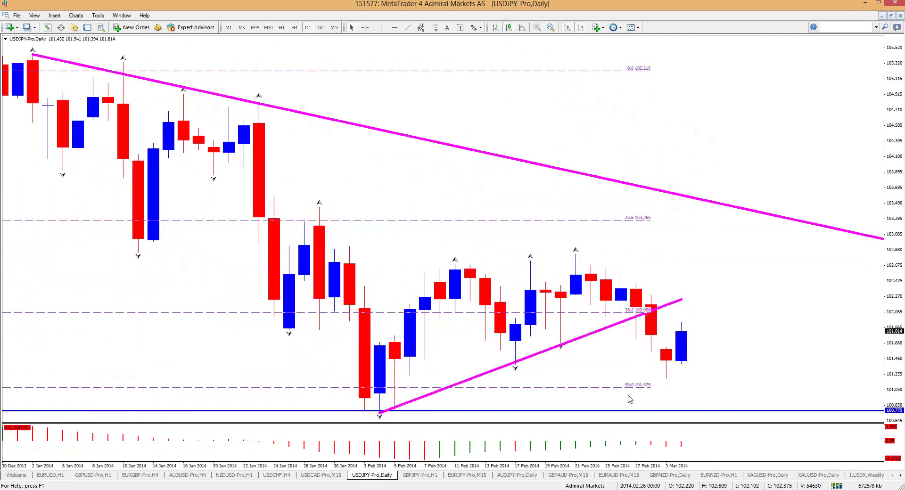
key(ctrl+2)
mouse_move(698, 377)
mouse_down()
mouse_move(399, 408)
mouse_move(354, 424)
mouse_move(401, 394)
mouse_up()
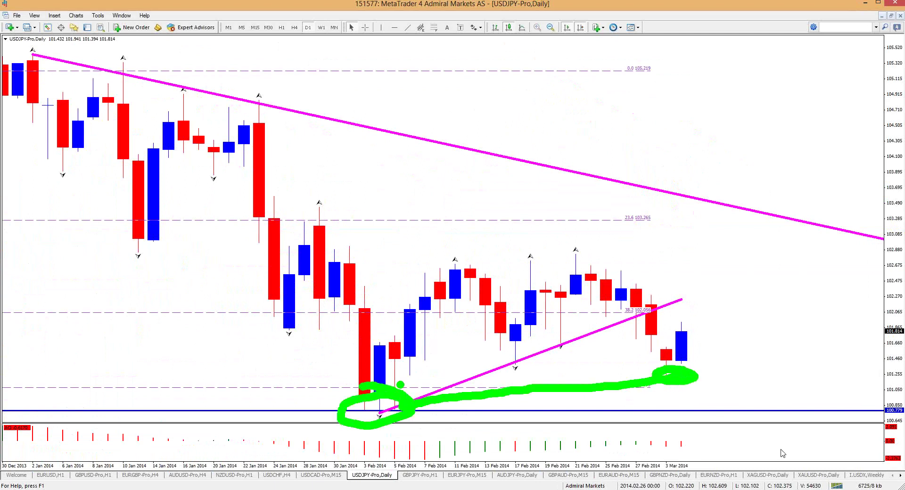
key(Escape)
key(minus)
key(minus)
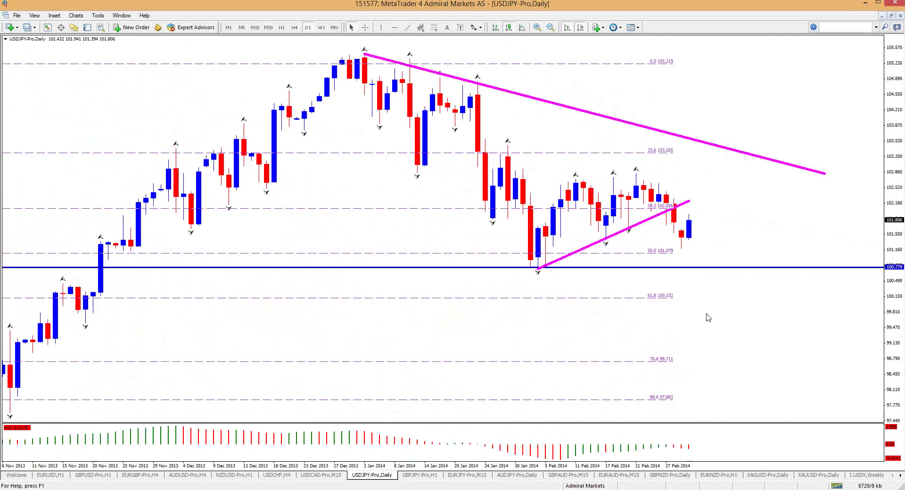
key(minus)
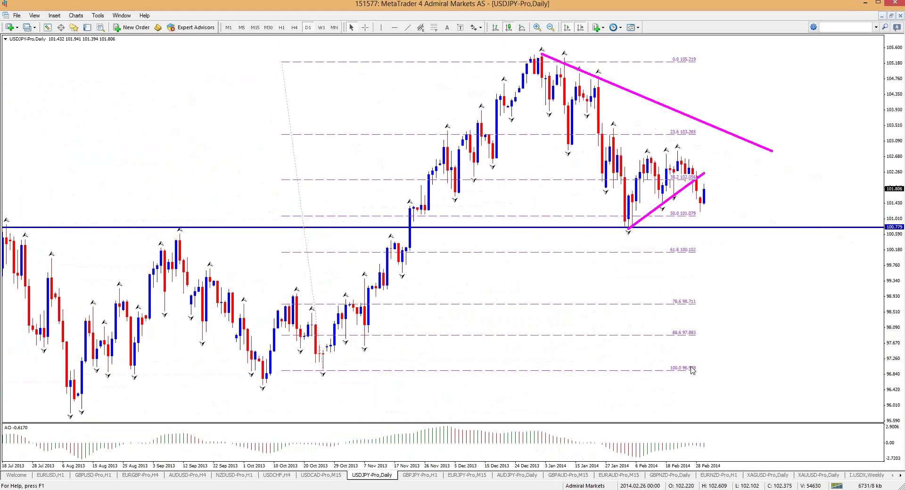
scroll(536, 172, down, 1)
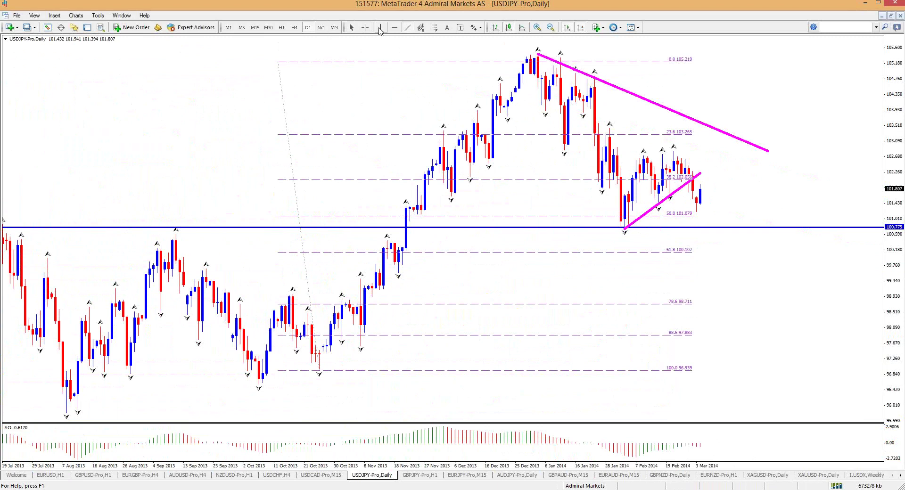
Move the Fibonacci top anchor to 105.390 and draw a red trendline across the February highs.
click(365, 27)
click(279, 61)
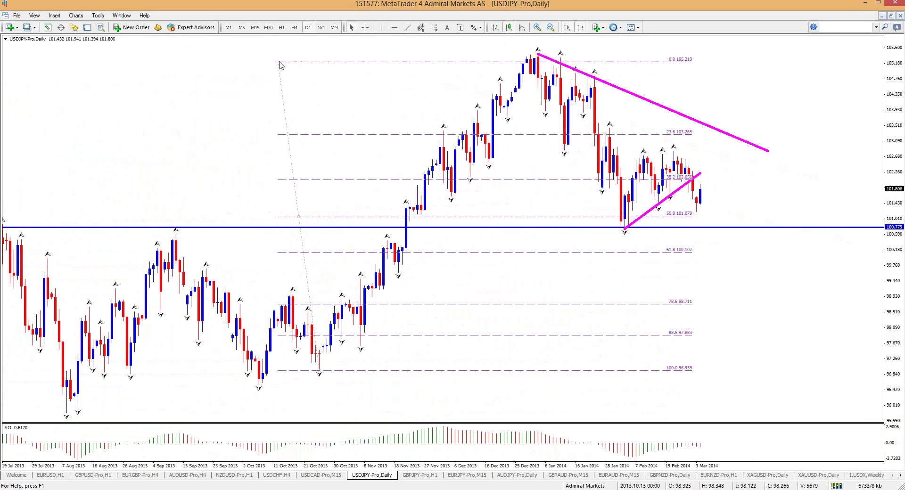
drag(282, 65, 355, 59)
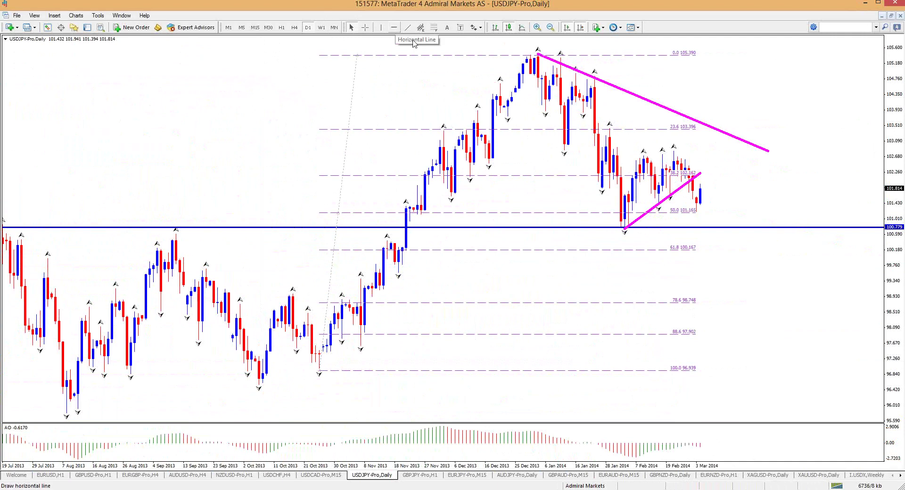
click(408, 27)
drag(640, 156, 702, 149)
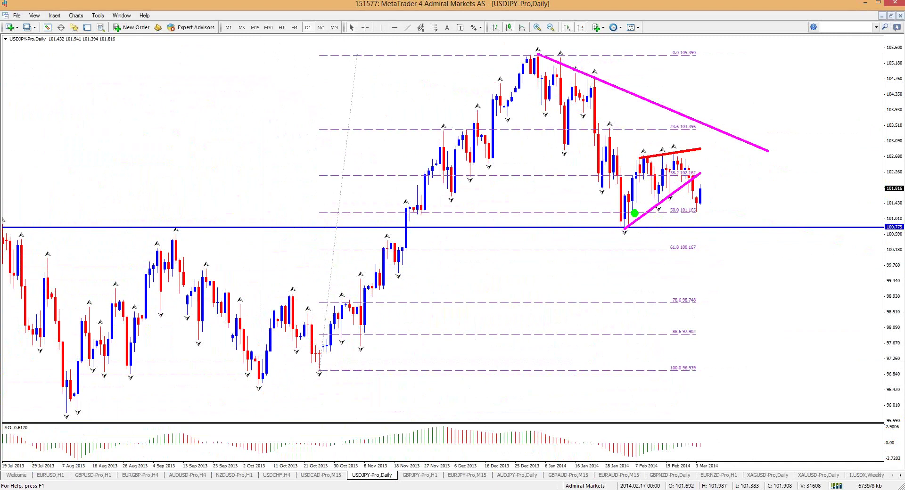
Sketch and erase green zigzag projections and an up-arrow from the support zone.
mouse_move(626, 222)
mouse_down()
mouse_move(697, 168)
mouse_move(715, 198)
mouse_move(740, 158)
mouse_up()
key(Escape)
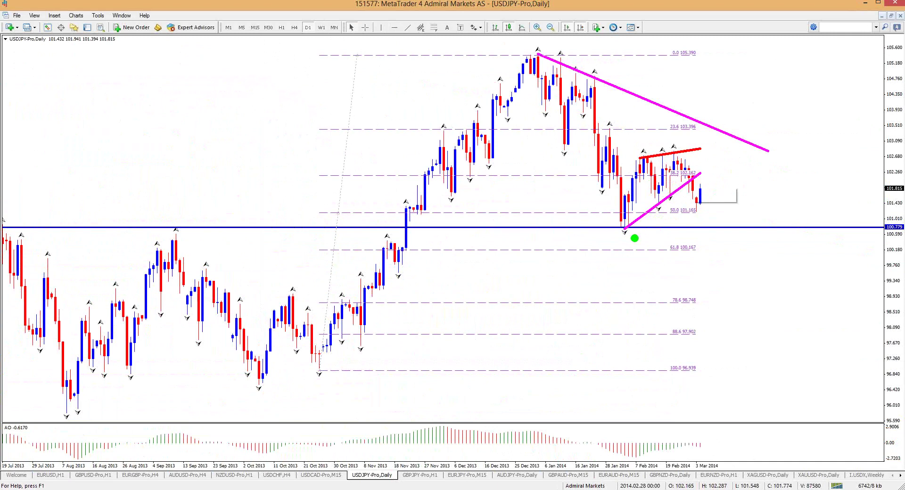
mouse_move(711, 209)
mouse_down()
mouse_move(602, 210)
mouse_move(612, 222)
mouse_move(725, 218)
mouse_move(802, 158)
mouse_move(822, 63)
mouse_move(785, 103)
mouse_up()
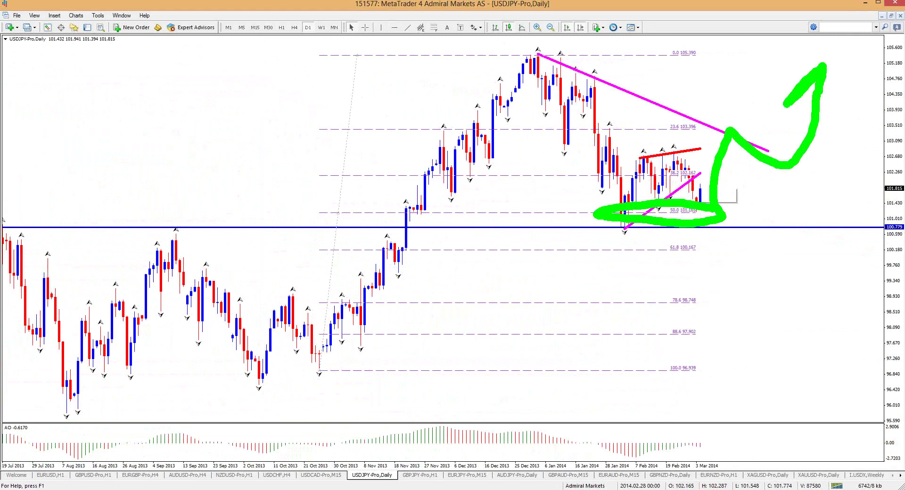
drag(822, 69, 839, 102)
key(e)
Sketch a red downward projection with two green rebound arrows, then erase them.
key(r)
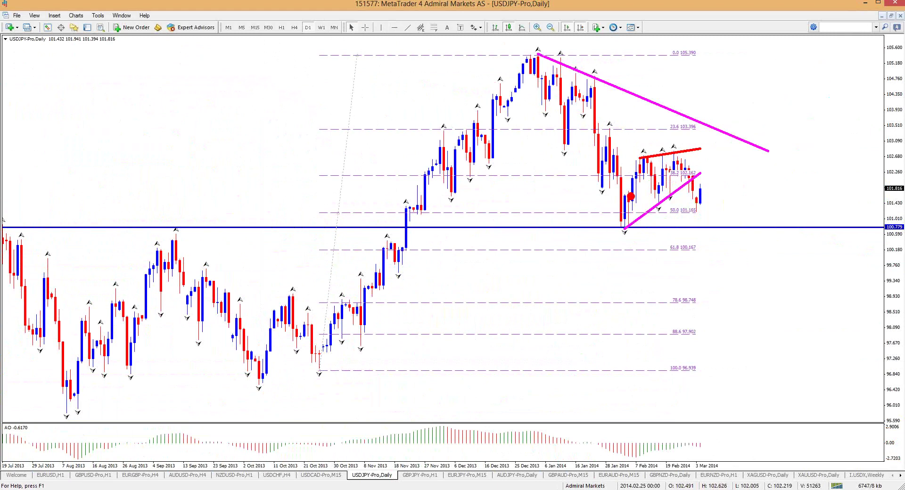
mouse_move(631, 197)
mouse_down()
mouse_move(672, 169)
mouse_move(697, 173)
mouse_up()
mouse_move(611, 95)
mouse_down()
mouse_move(608, 201)
mouse_move(630, 223)
mouse_move(710, 179)
mouse_move(717, 253)
mouse_move(748, 301)
mouse_move(793, 292)
mouse_move(822, 421)
mouse_move(815, 381)
mouse_up()
click(777, 311)
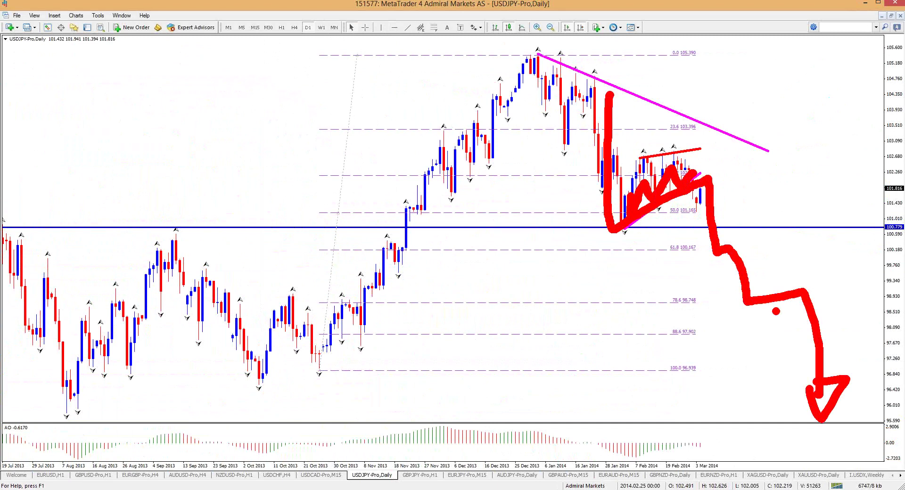
key(g)
drag(714, 248, 760, 169)
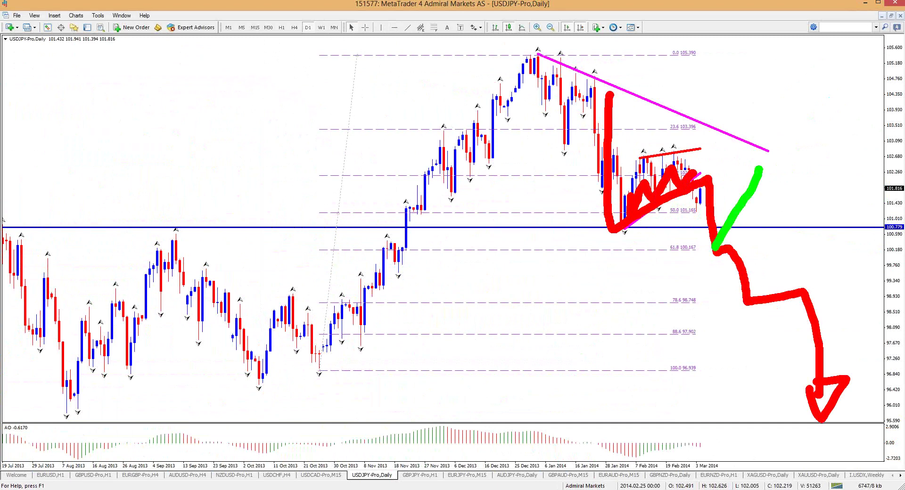
mouse_move(753, 297)
mouse_down()
mouse_move(808, 152)
mouse_move(819, 178)
mouse_up()
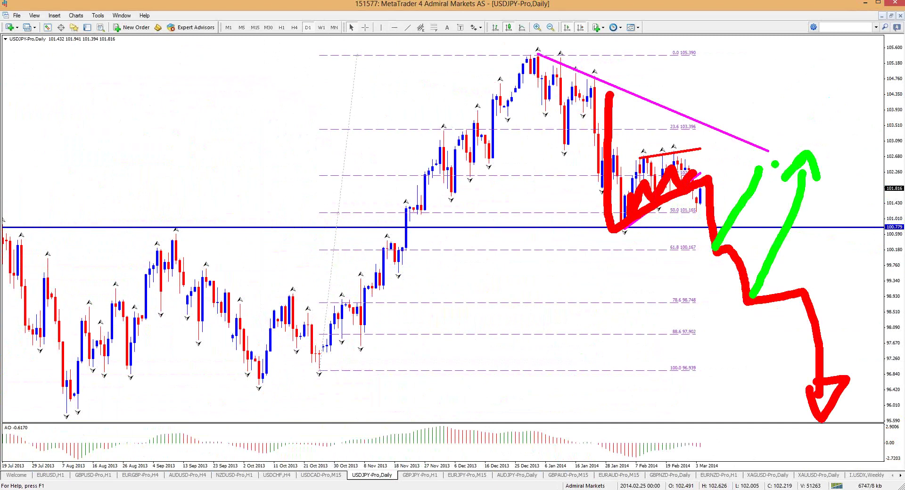
mouse_move(751, 164)
mouse_down()
mouse_move(757, 153)
mouse_move(771, 158)
mouse_up()
key(e)
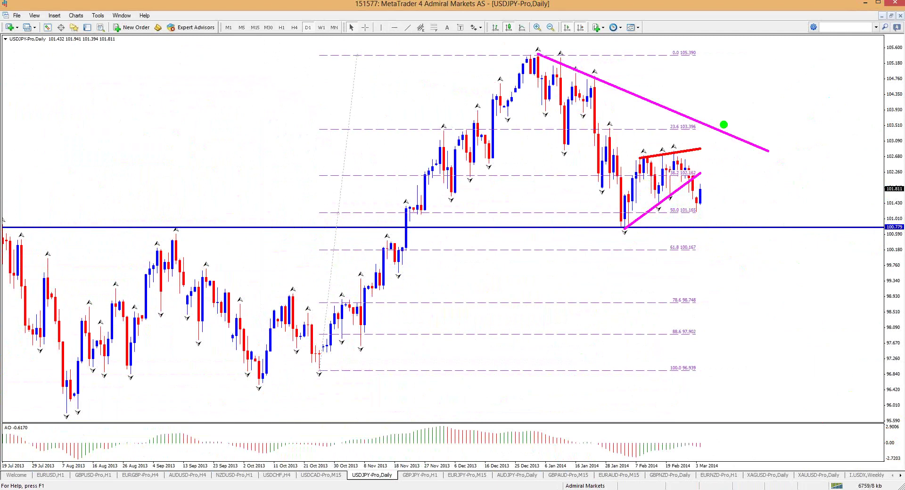
Sketch green breakout, red support and blue 61.8 marks, clear them, and switch to H1.
mouse_move(636, 159)
mouse_down()
mouse_move(724, 157)
mouse_move(747, 62)
mouse_move(768, 91)
mouse_up()
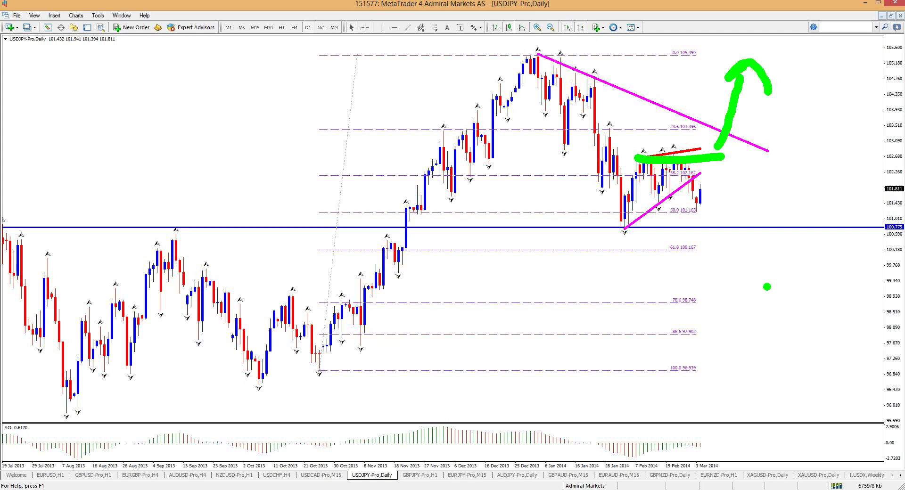
key(r)
drag(606, 229, 678, 230)
key(b)
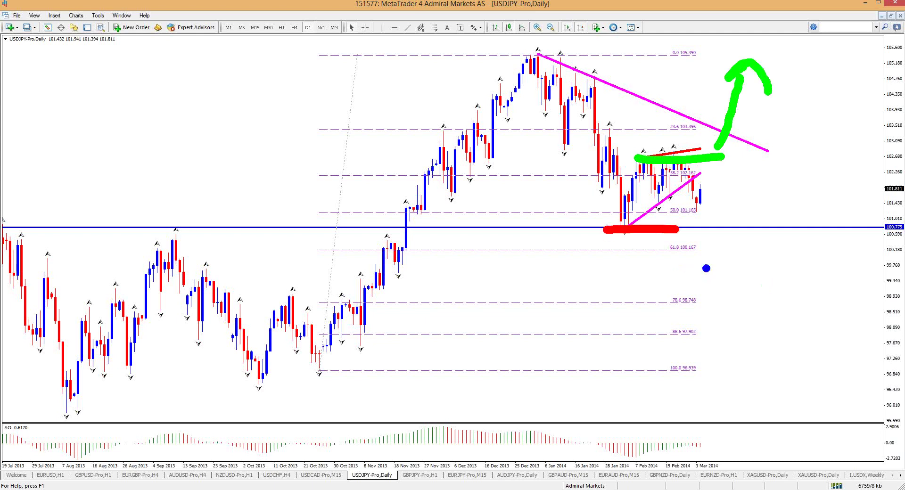
mouse_move(707, 249)
mouse_down()
mouse_move(750, 249)
mouse_move(771, 191)
mouse_move(791, 200)
mouse_up()
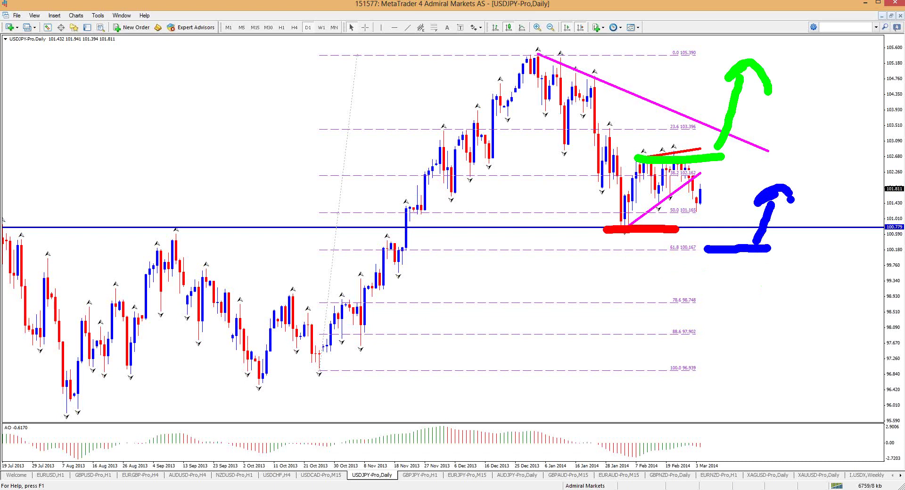
key(Escape)
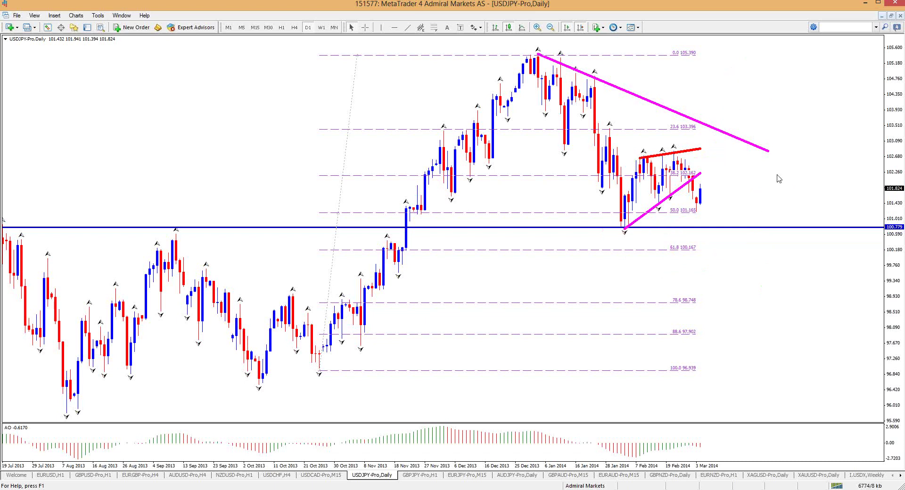
click(282, 29)
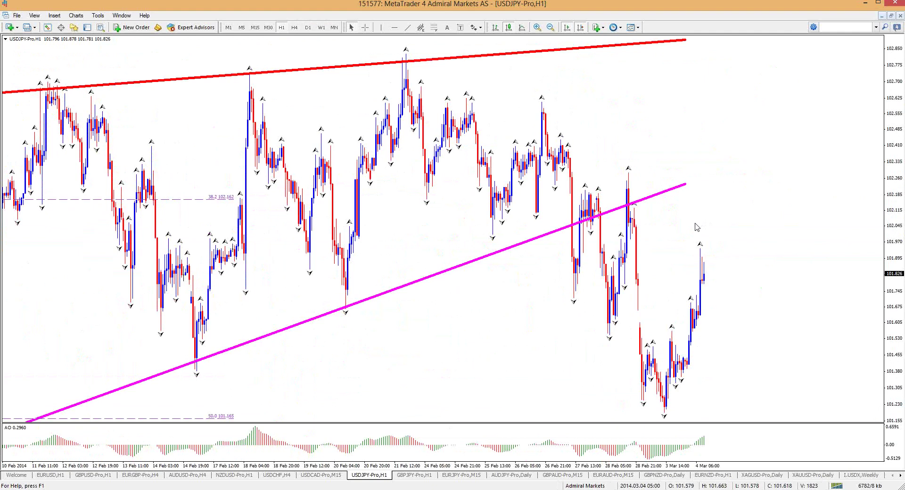
Draw a red descending trendline from the 21 Feb high, then switch to H4.
click(407, 27)
mouse_move(405, 67)
mouse_down()
mouse_move(717, 251)
mouse_move(777, 250)
mouse_up()
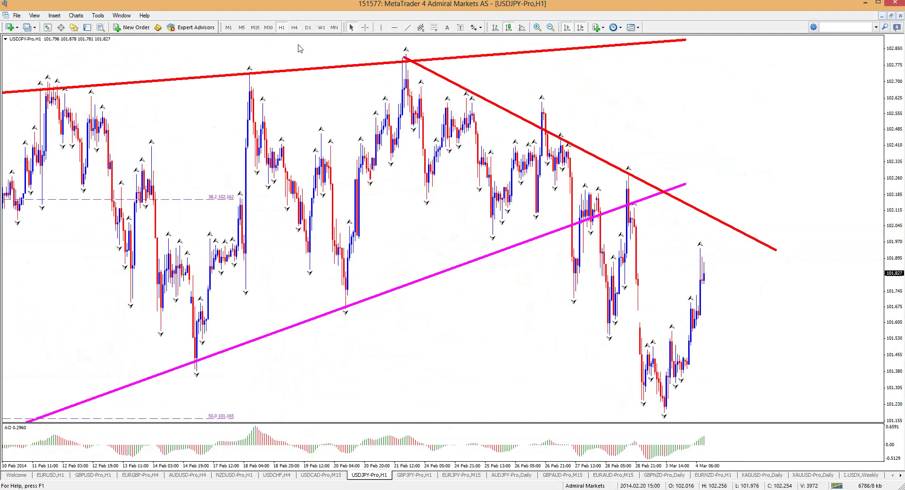
click(294, 28)
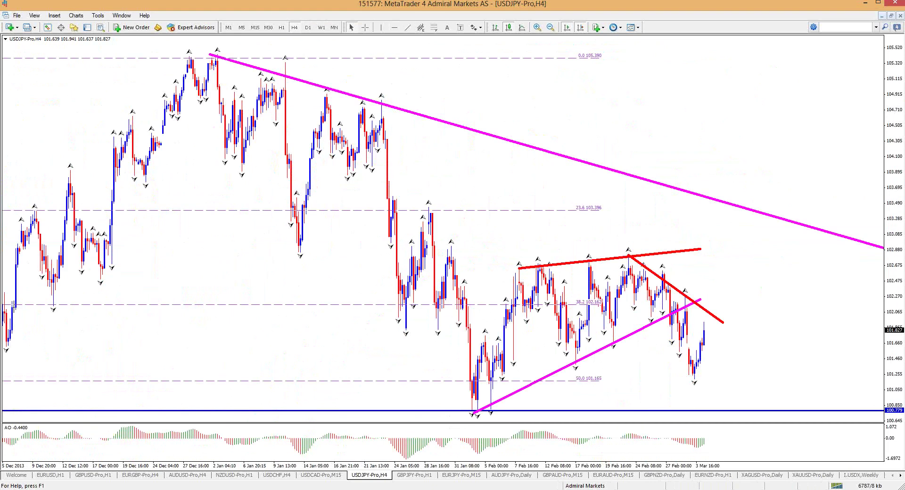
Sketch and clear a blue upward projection arrow, then bring up the chart's context menu.
mouse_move(719, 316)
mouse_down()
mouse_move(750, 249)
mouse_move(768, 269)
mouse_up()
click(756, 281)
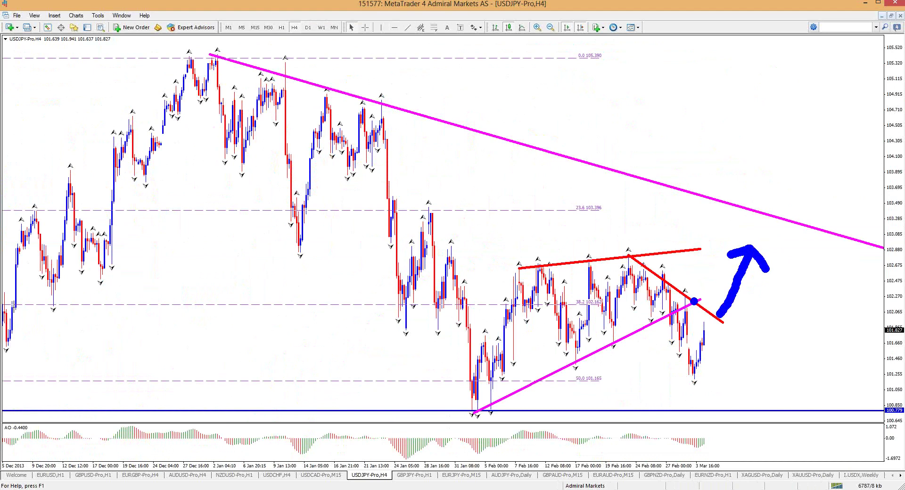
key(Escape)
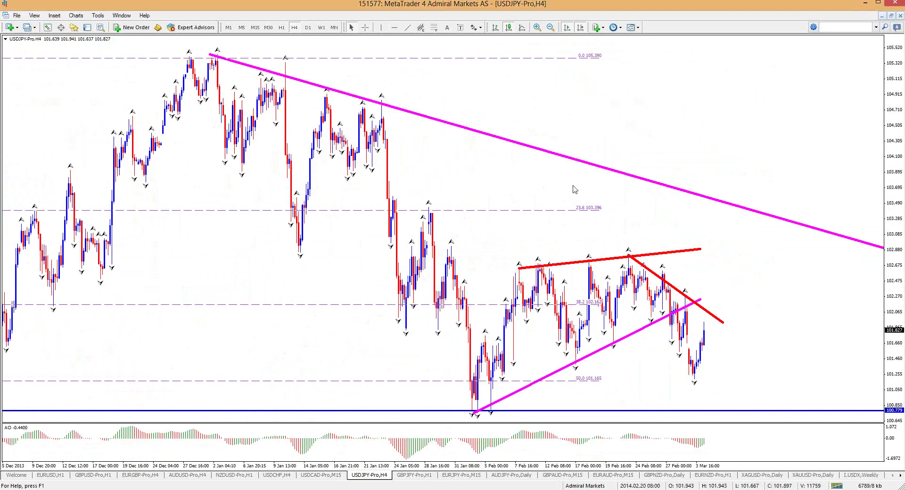
right_click(572, 185)
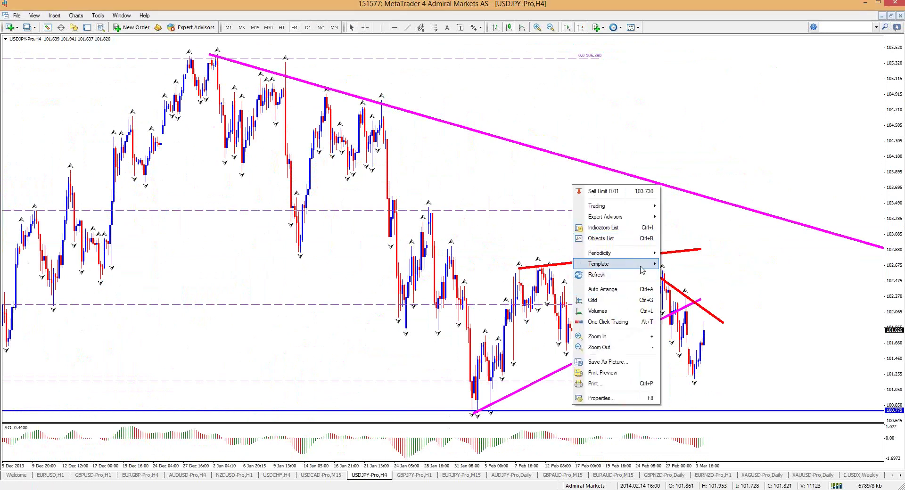
mouse_move(627, 264)
click(692, 188)
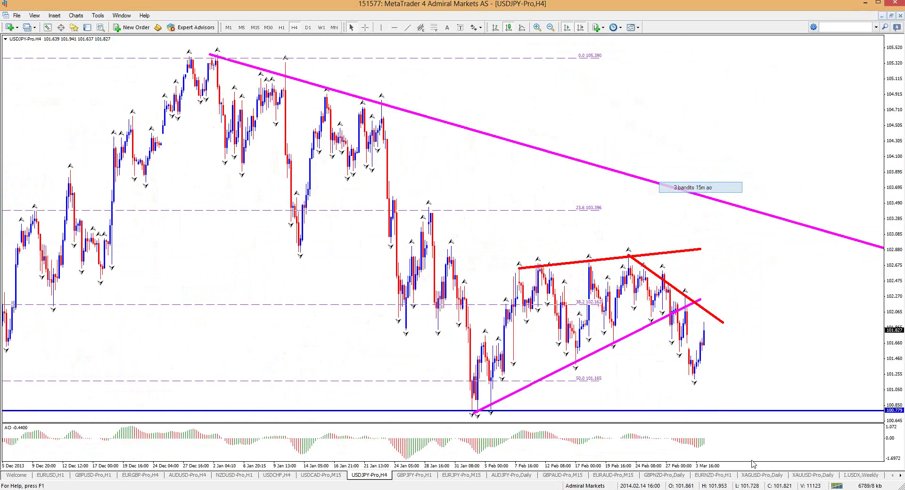
click(570, 27)
click(580, 27)
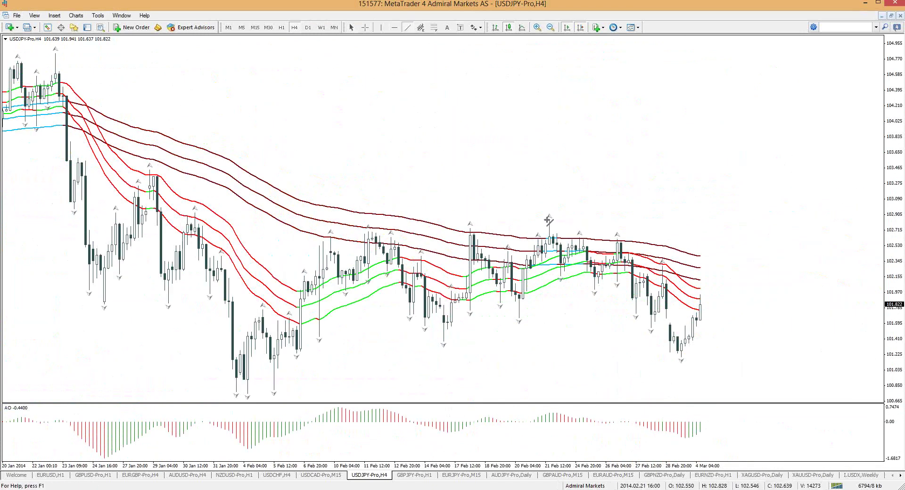
mouse_move(548, 220)
mouse_down()
mouse_move(680, 299)
mouse_move(739, 298)
mouse_up()
drag(549, 220, 755, 305)
mouse_move(721, 263)
mouse_down()
mouse_move(679, 262)
mouse_move(726, 269)
mouse_move(710, 262)
mouse_up()
key(Escape)
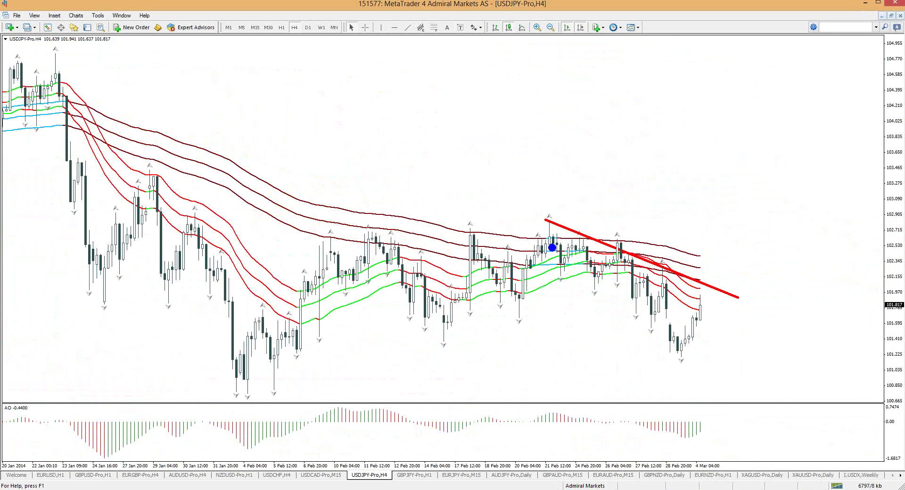
drag(355, 229, 778, 237)
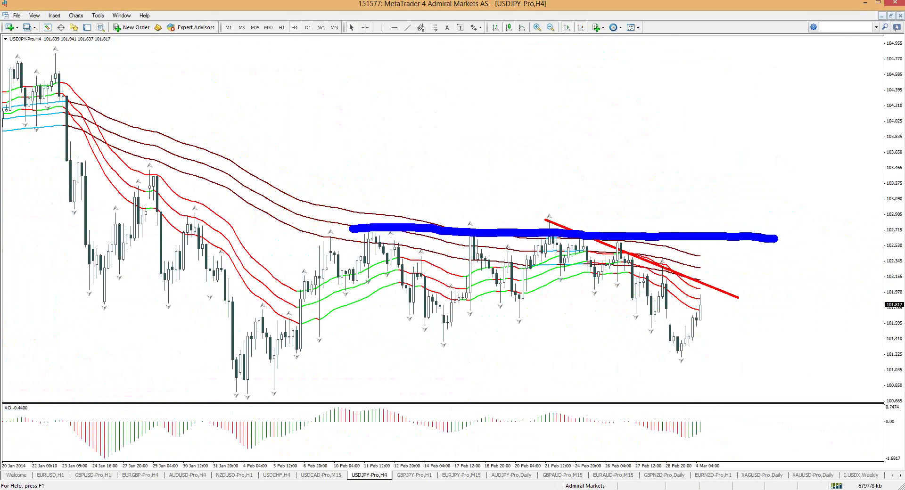
key(Escape)
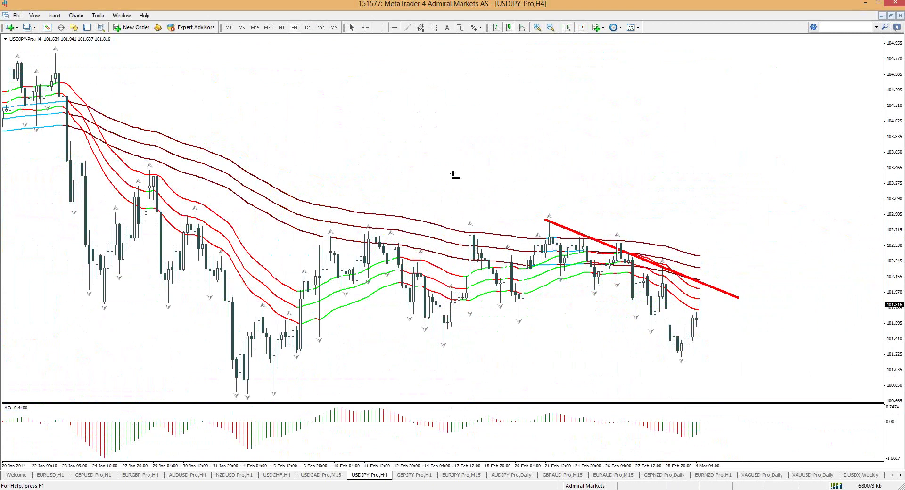
click(470, 230)
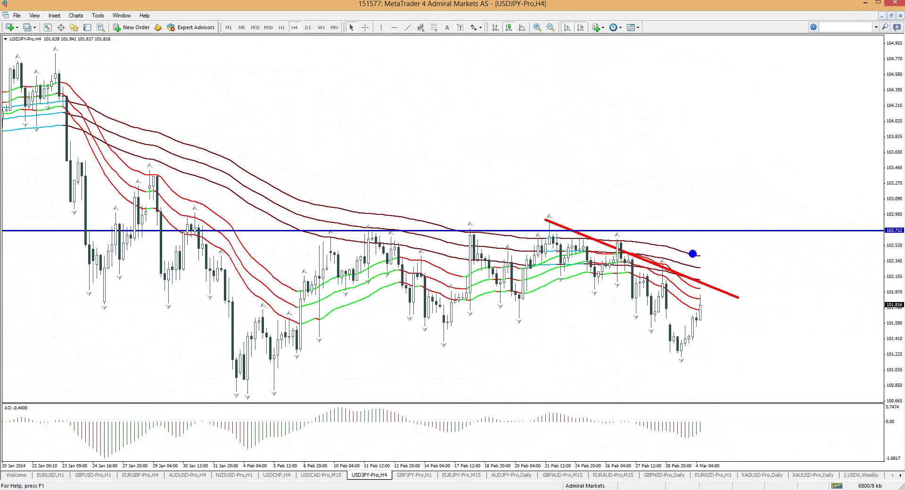
mouse_move(701, 291)
mouse_down()
mouse_move(720, 208)
mouse_move(744, 236)
mouse_move(744, 251)
mouse_move(762, 252)
mouse_move(774, 182)
mouse_move(788, 186)
mouse_up()
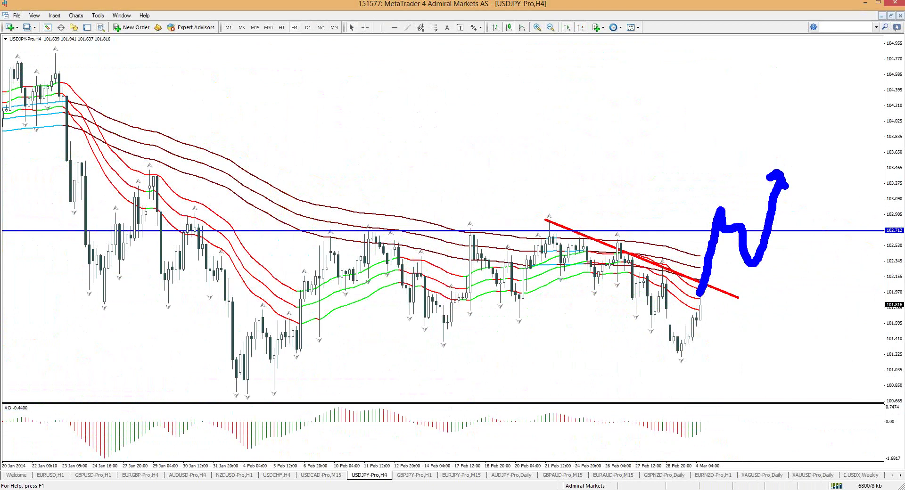
key(Escape)
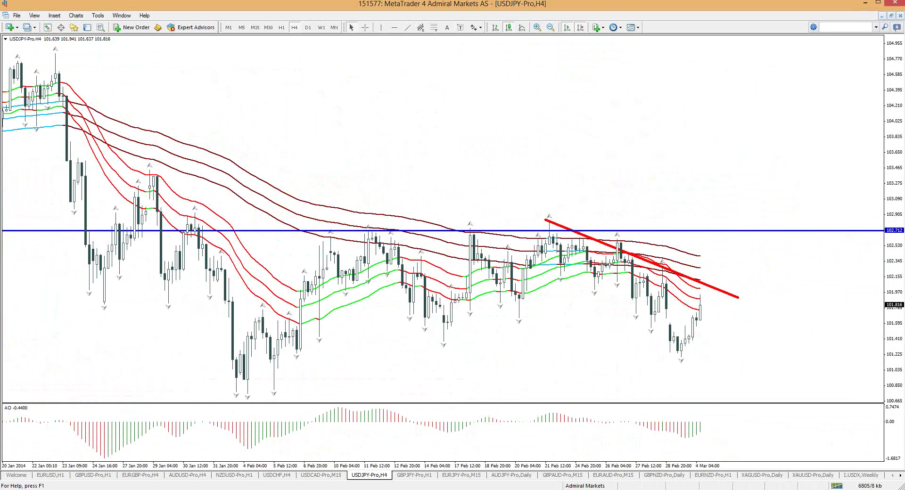
On GBPJPY H1, move both orange trendline ends onto the recent lows.
click(413, 478)
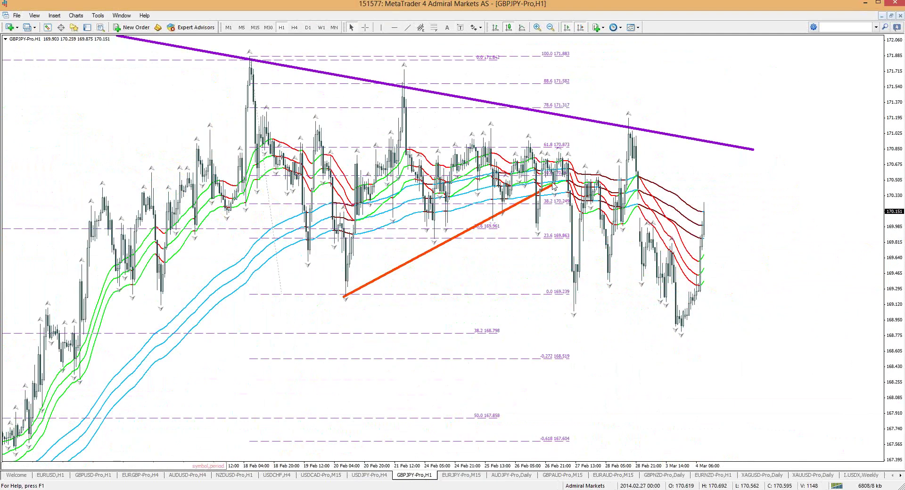
drag(553, 186, 745, 340)
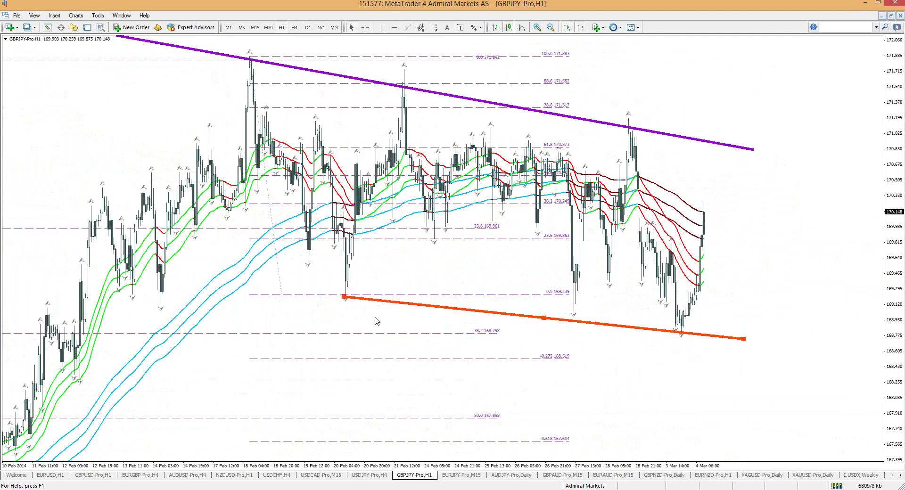
drag(344, 297, 304, 260)
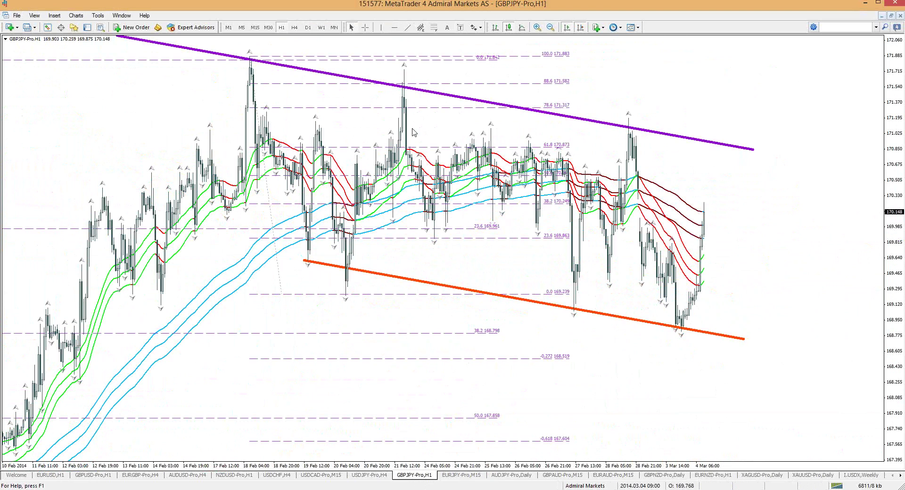
Trace the purple and orange channel lines and an upward arrow freehand, then clear them.
drag(228, 53, 781, 140)
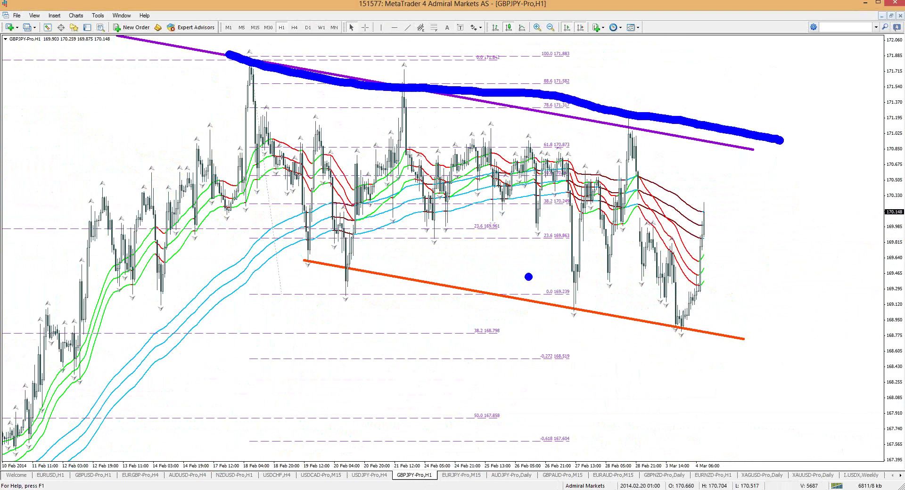
mouse_move(315, 263)
mouse_down()
mouse_move(535, 314)
mouse_move(785, 347)
mouse_up()
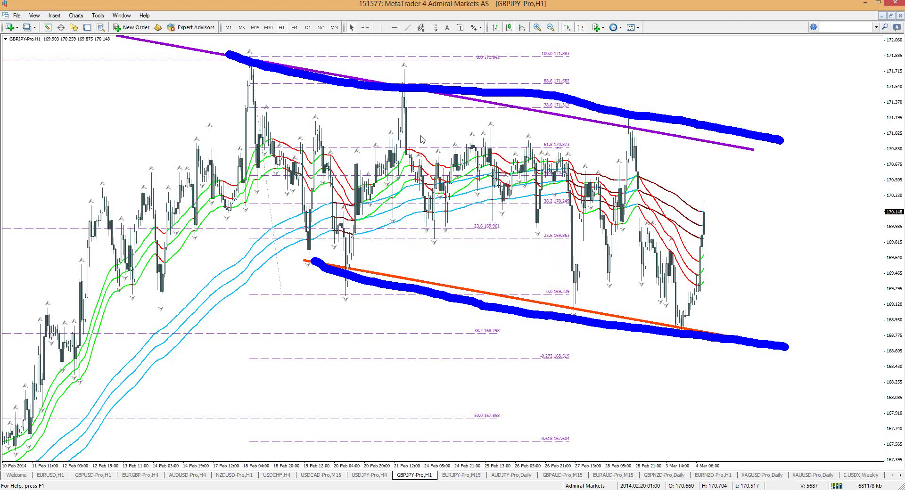
key(Escape)
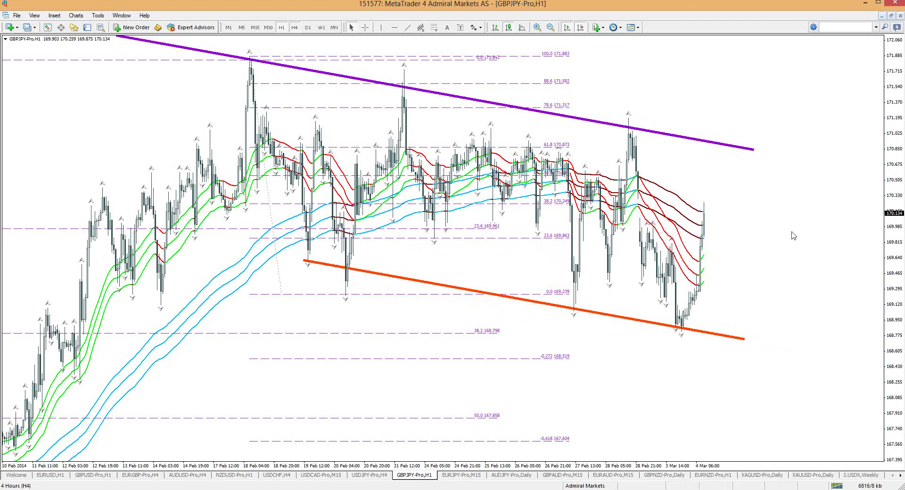
mouse_move(711, 184)
mouse_down()
mouse_move(721, 112)
mouse_move(759, 121)
mouse_up()
click(720, 181)
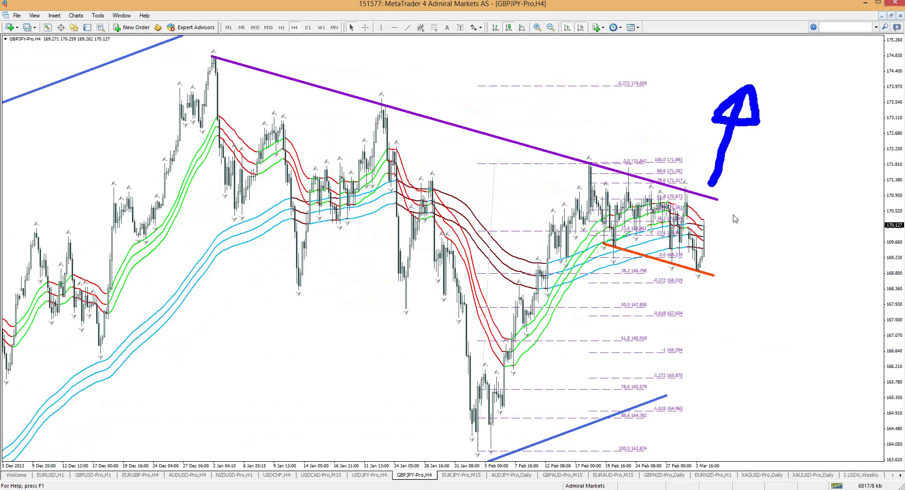
key(Escape)
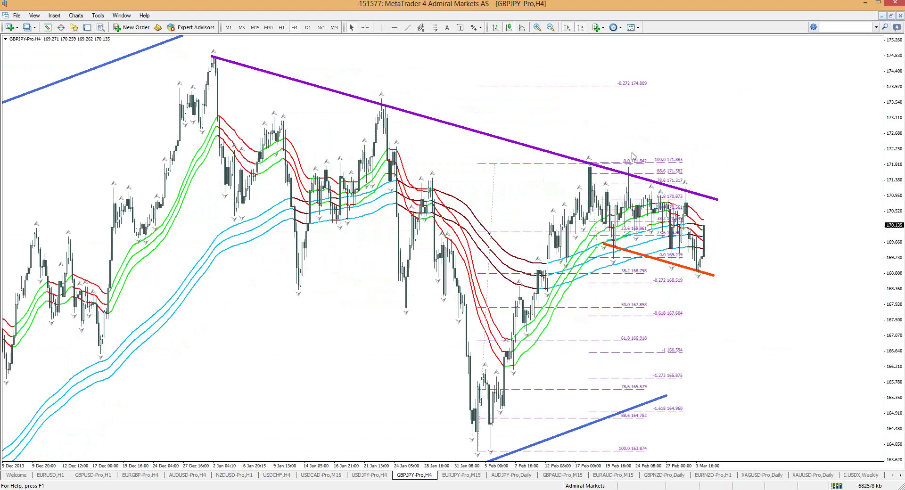
Review GBPJPY on H1 and M15 with cleared freehand traces, then open the EURJPY chart.
click(281, 28)
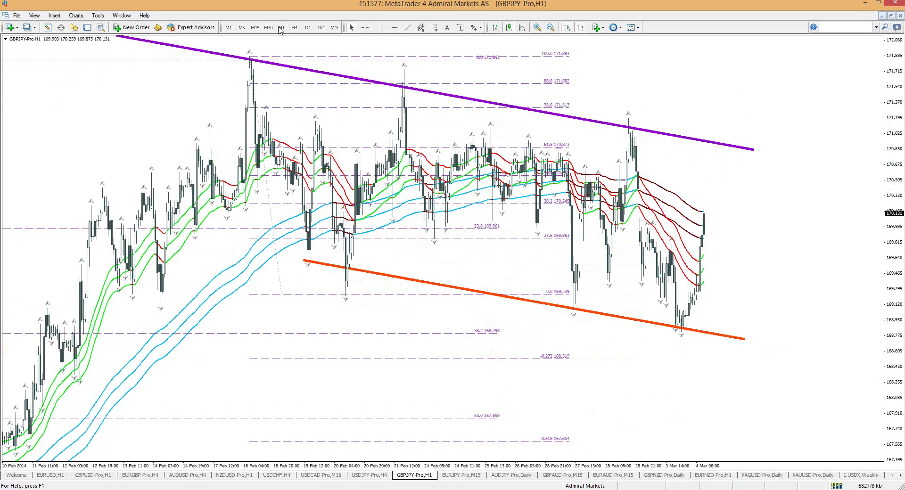
click(255, 27)
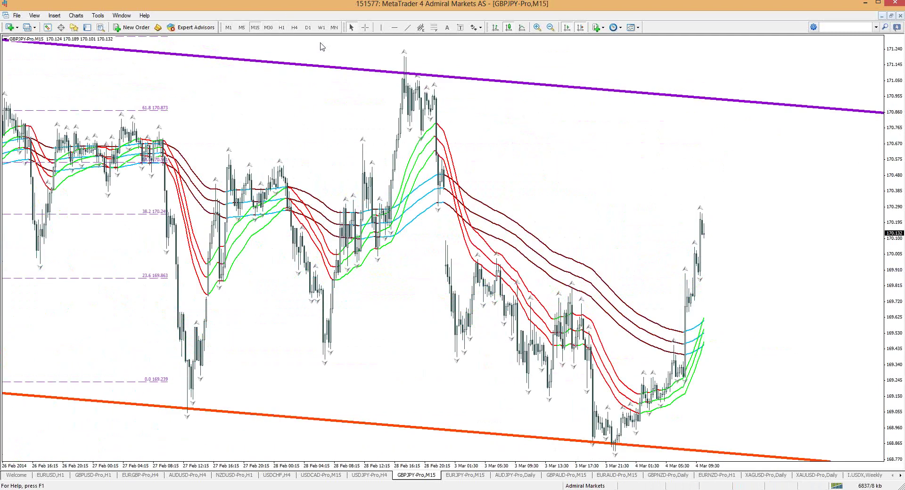
drag(773, 219, 734, 220)
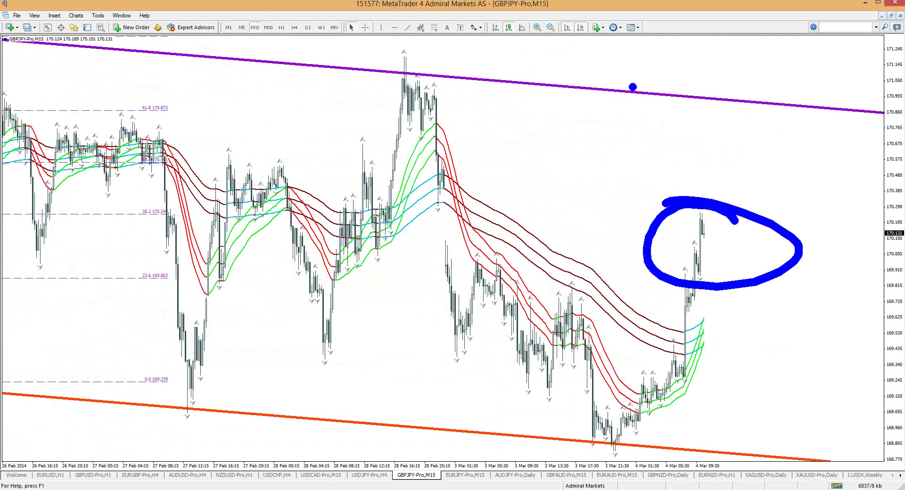
drag(633, 87, 802, 99)
drag(509, 430, 642, 432)
key(Escape)
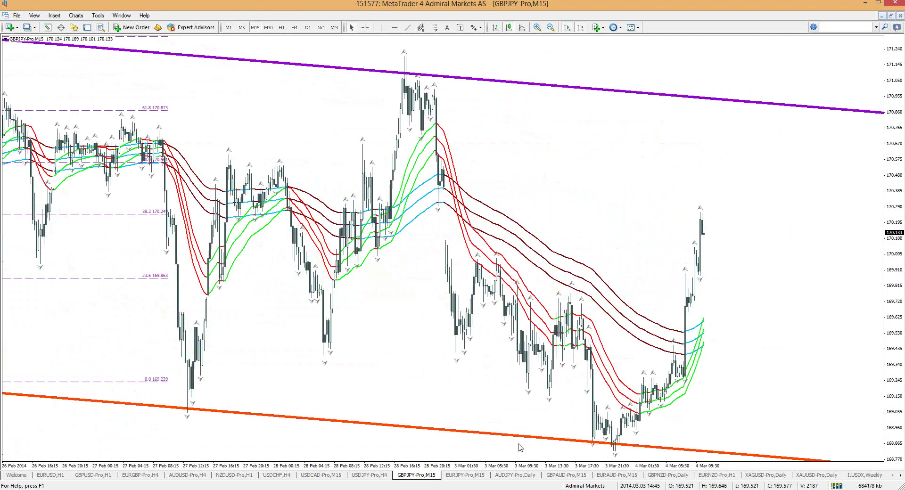
click(481, 476)
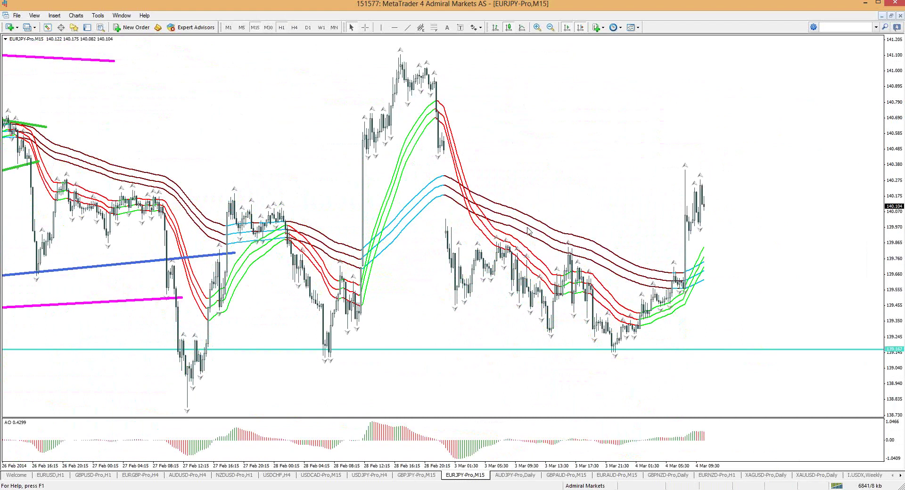
Switch EURJPY to H1, extend the upper magenta line rightward, and sketch then clear a projected path.
text(H1)
key(Return)
drag(555, 83, 769, 104)
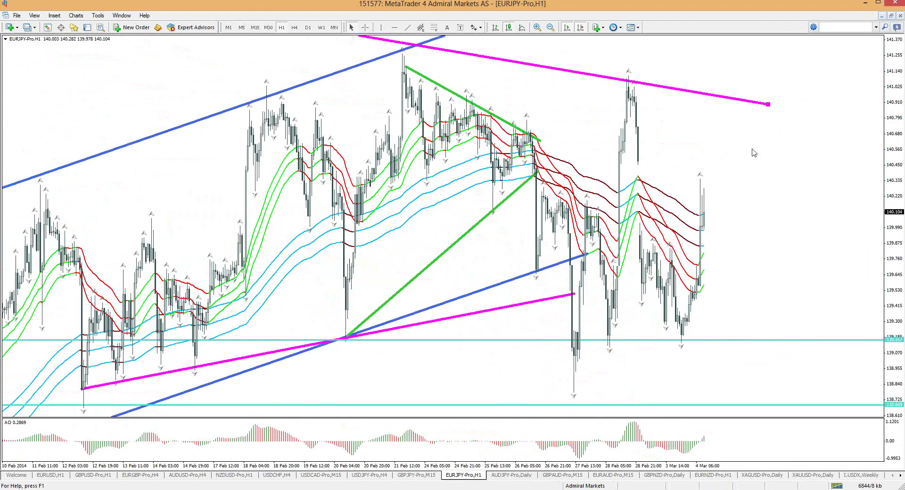
mouse_move(535, 175)
mouse_down()
mouse_move(532, 259)
mouse_move(542, 265)
mouse_move(565, 382)
mouse_move(591, 227)
mouse_move(653, 51)
mouse_move(657, 71)
mouse_up()
mouse_move(648, 169)
mouse_down()
mouse_move(674, 319)
mouse_move(706, 168)
mouse_move(716, 165)
mouse_move(745, 207)
mouse_up()
key(Escape)
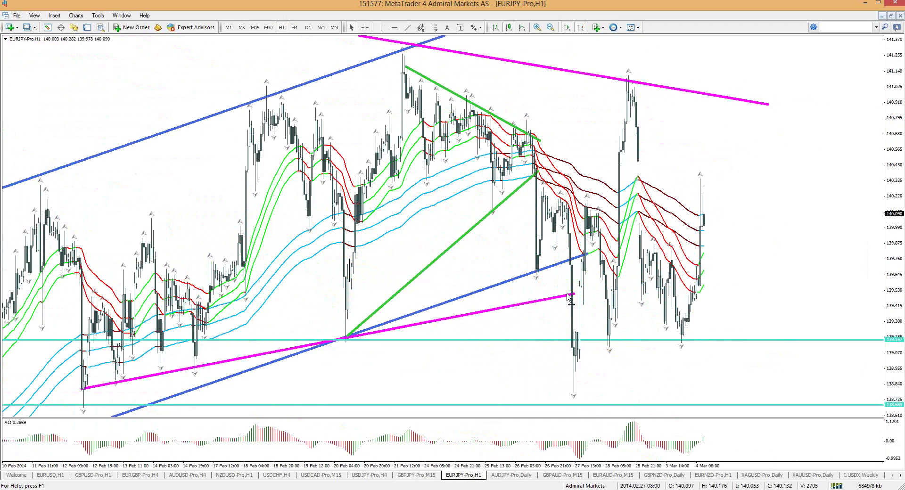
Extend the lower magenta line to the latest lows, delete the blue channel, and switch to H4.
double_click(573, 296)
drag(817, 329, 815, 339)
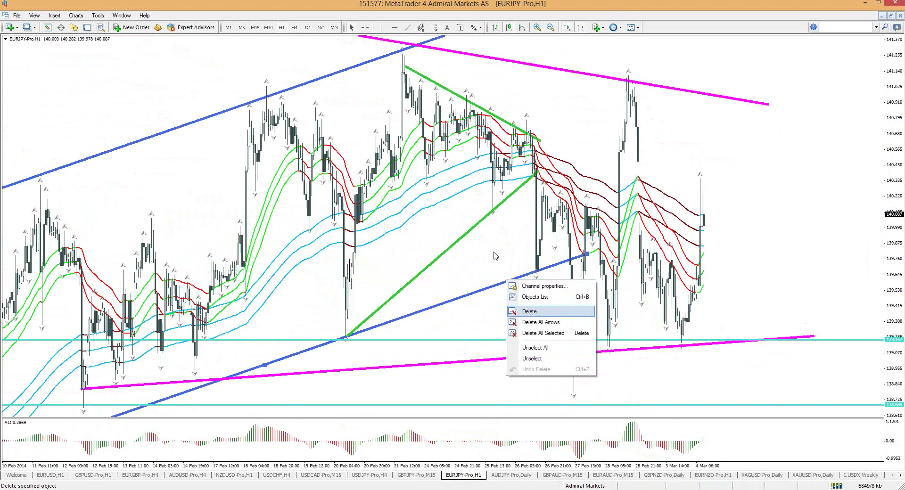
click(524, 312)
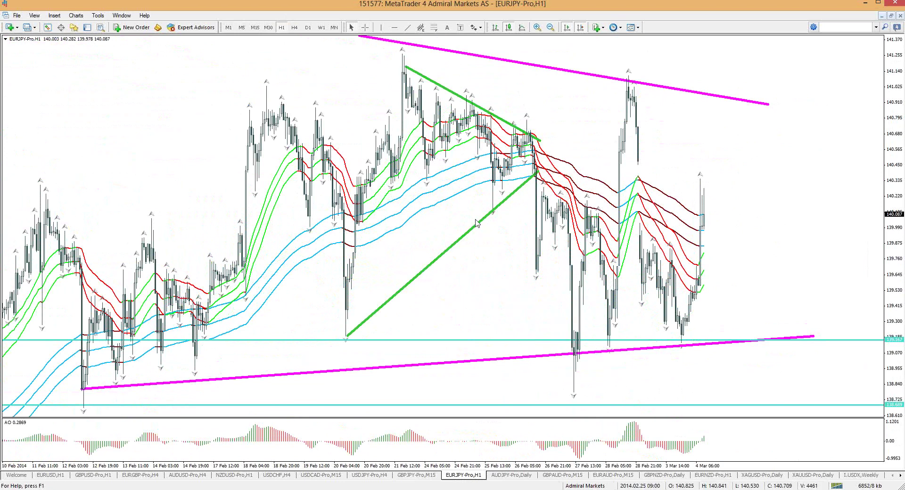
click(295, 27)
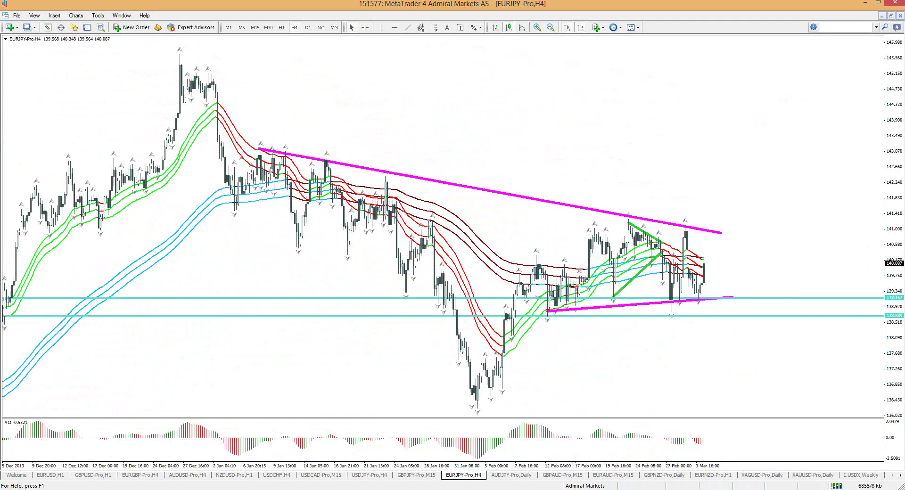
Sketch a blue up arrow above the triangle and a red down arrow below it.
mouse_move(716, 226)
mouse_down()
mouse_move(732, 132)
mouse_move(753, 155)
mouse_up()
click(736, 197)
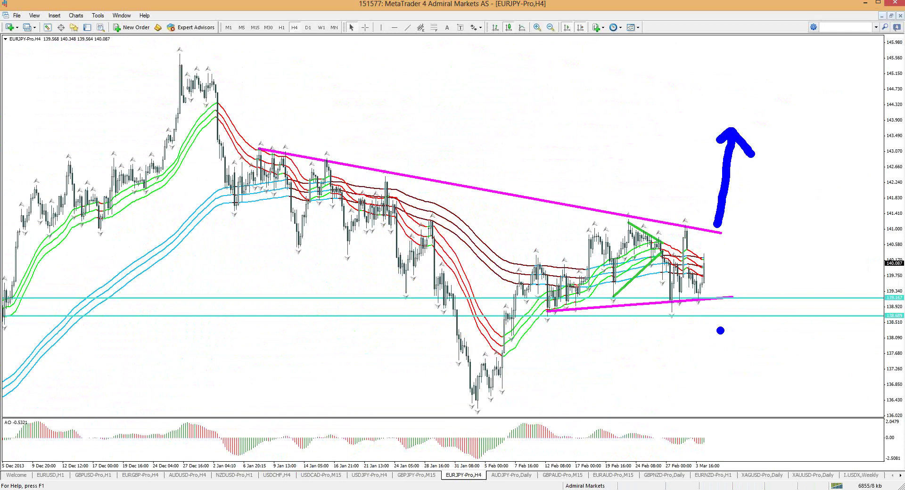
key(r)
mouse_move(712, 323)
mouse_down()
mouse_move(724, 370)
mouse_move(750, 339)
mouse_move(697, 354)
mouse_up()
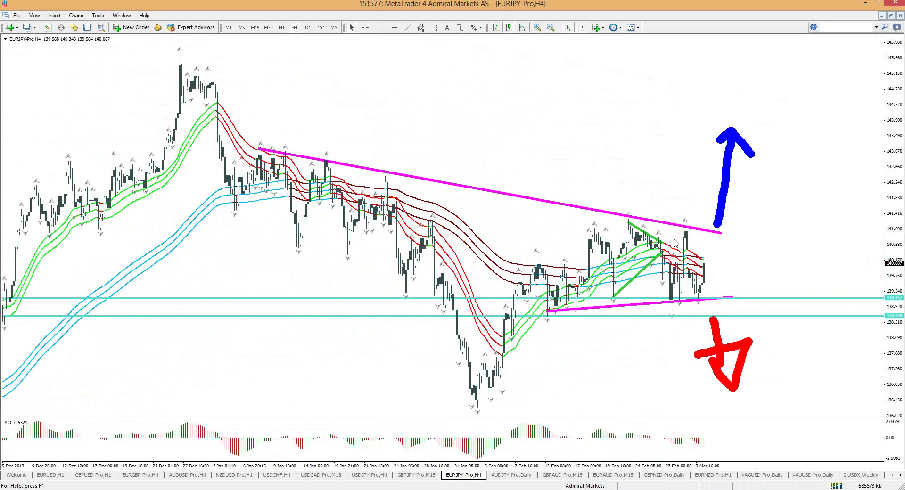
Erase the EURJPY scenario arrows, cycle through M5, H1 and M30, and clear a red sketch.
key(Escape)
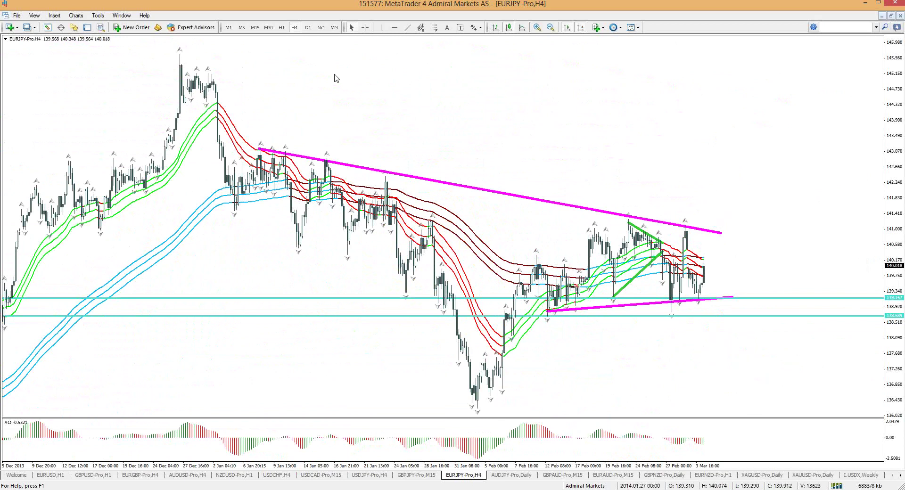
click(241, 28)
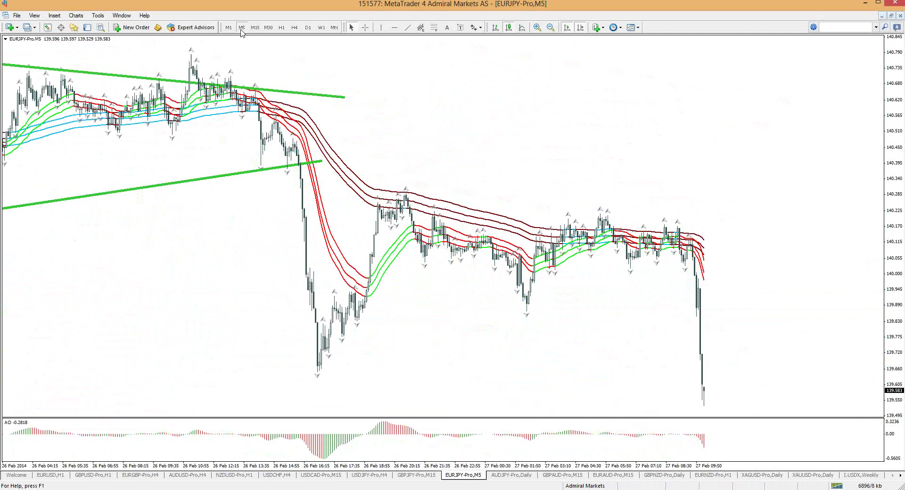
click(281, 28)
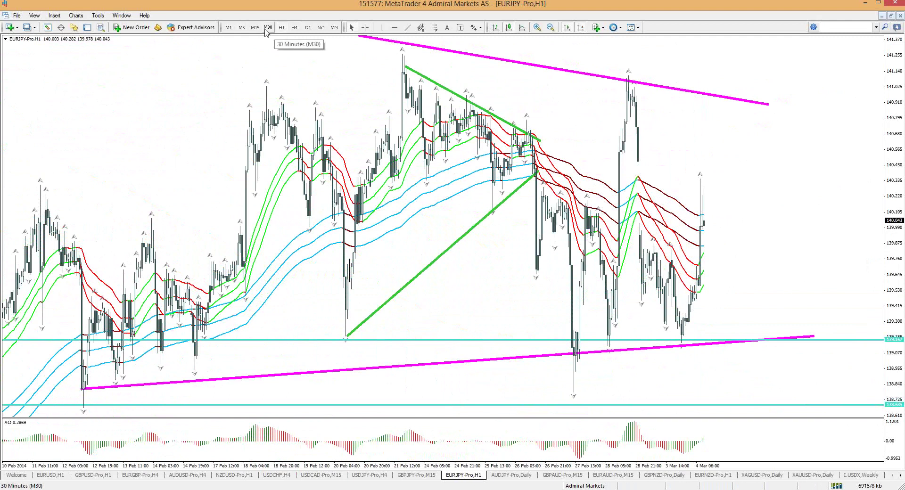
click(266, 30)
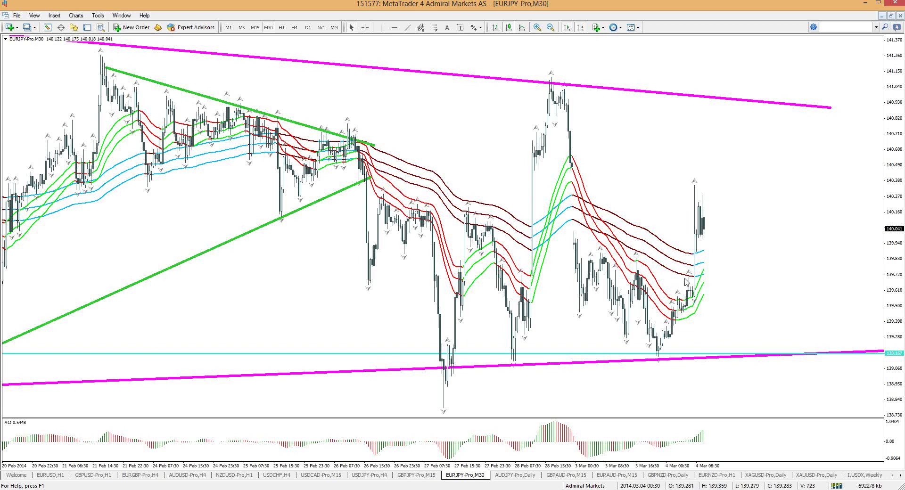
mouse_move(684, 306)
mouse_down()
mouse_move(697, 235)
mouse_move(729, 279)
mouse_up()
key(Escape)
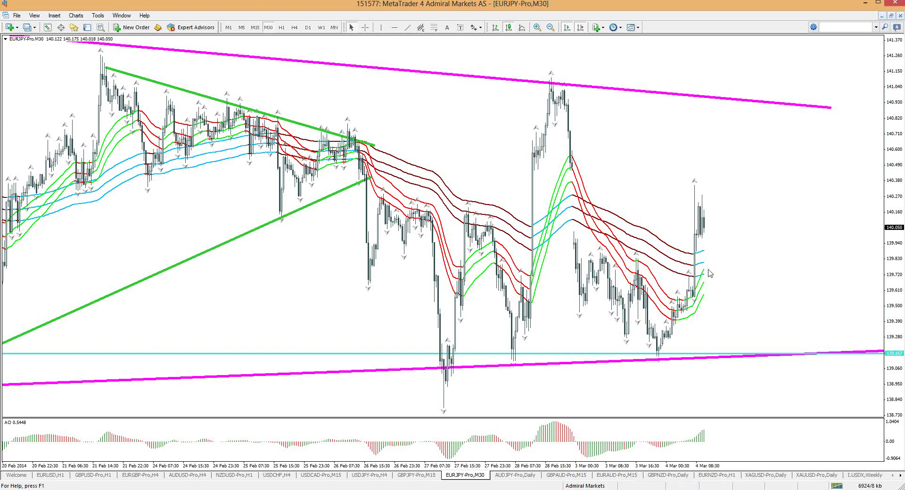
Toggle EURJPY between M5 and M1 and bring the latest 4 Mar bars into view.
click(242, 28)
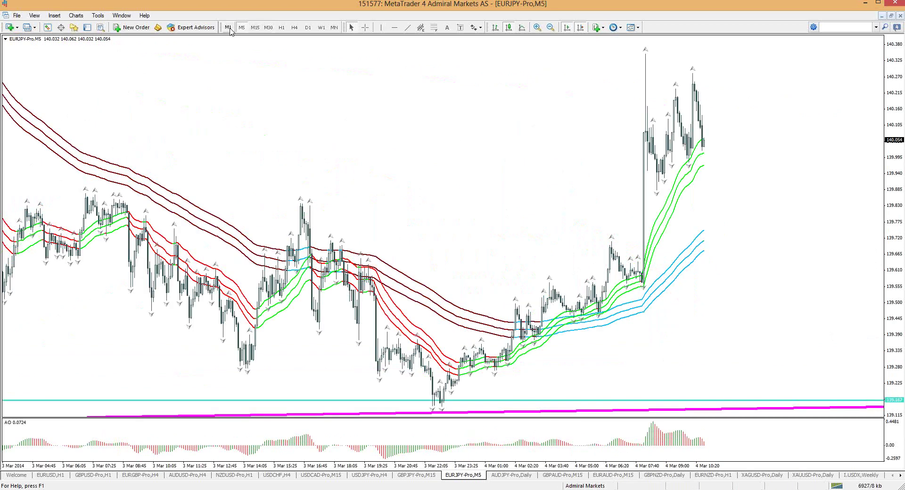
click(230, 28)
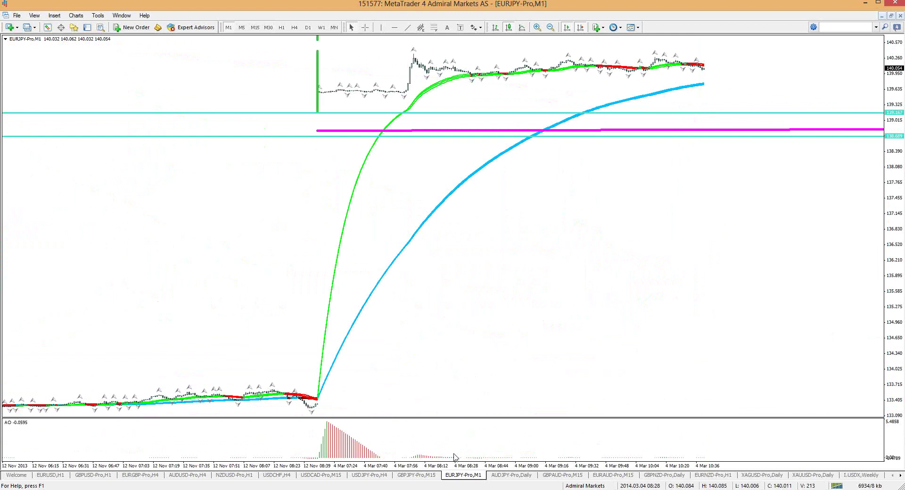
scroll(319, 336, up, 1)
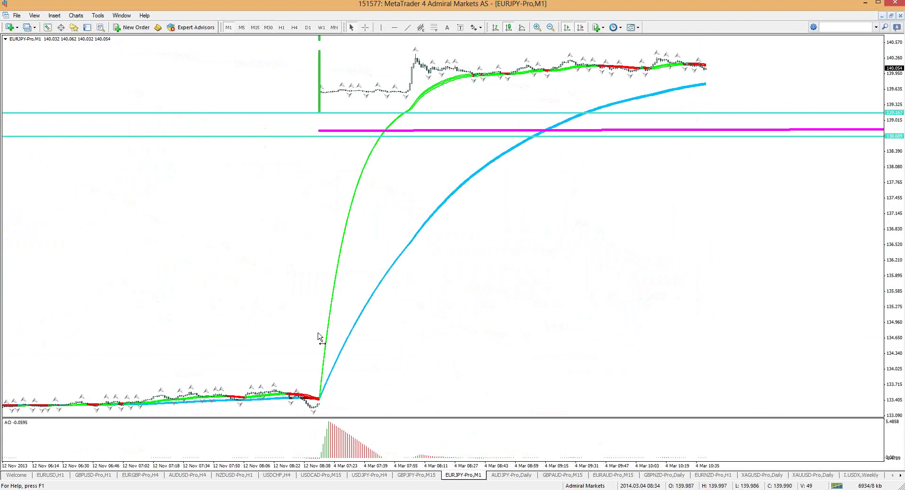
click(239, 27)
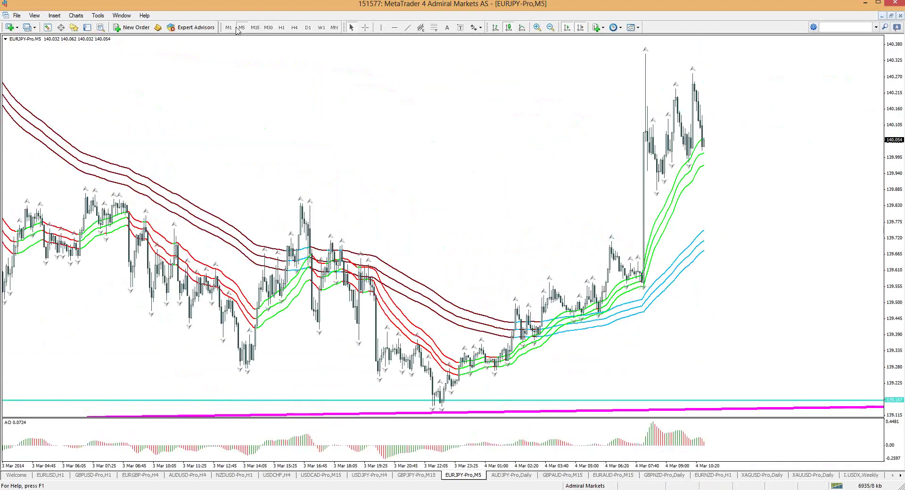
click(228, 27)
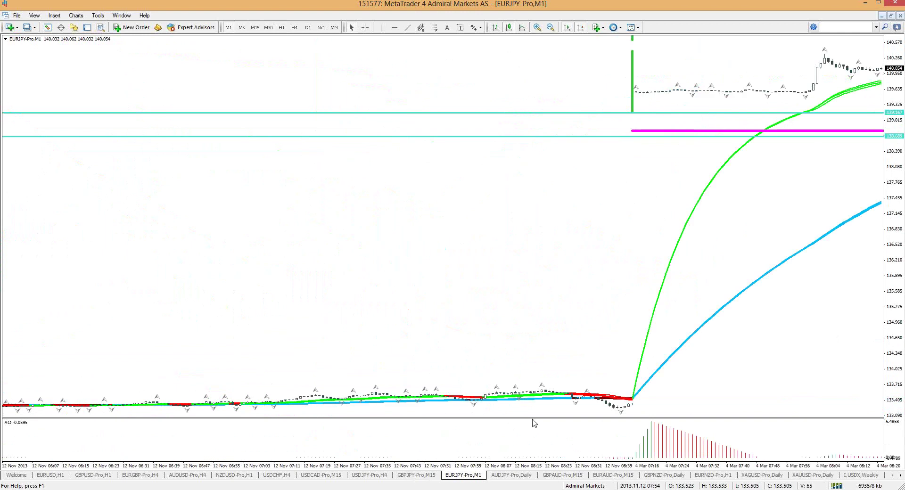
drag(533, 423, 37, 290)
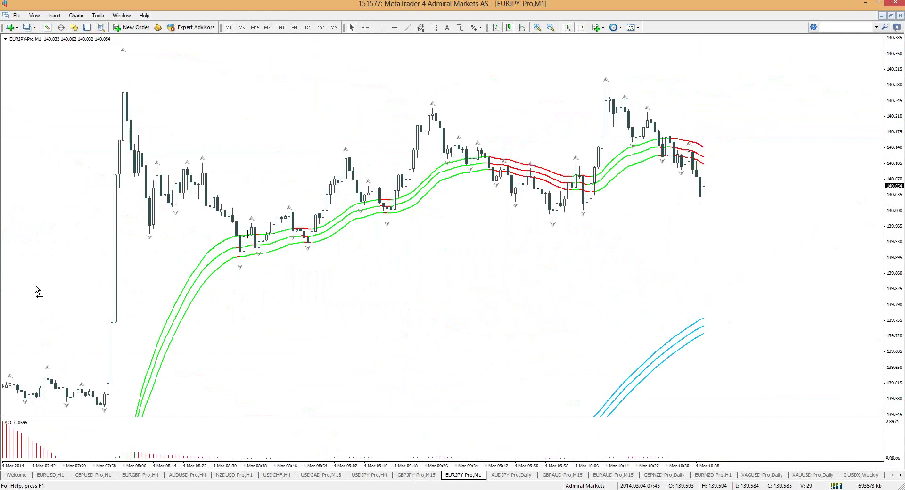
Zoom the M1 chart out to months of history, then settle on the M5 timeframe.
scroll(418, 269, up, 2)
scroll(296, 278, down, 2)
click(242, 27)
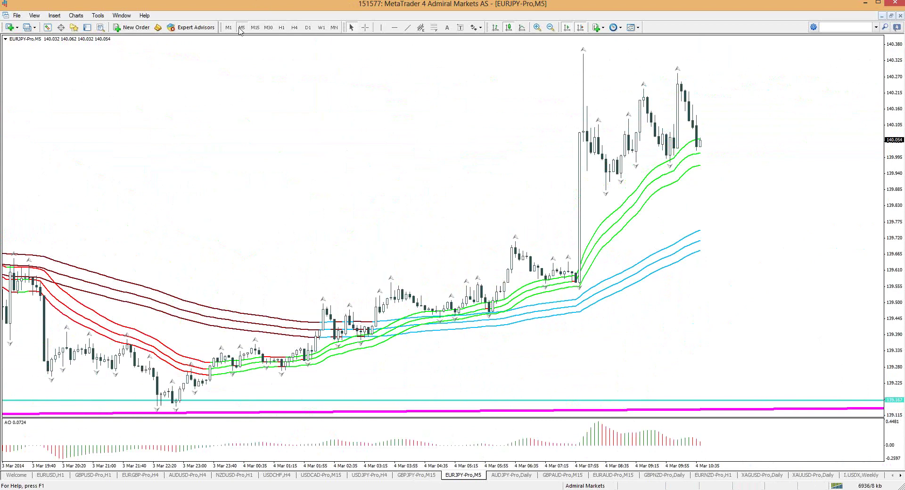
click(228, 27)
drag(421, 466, 383, 465)
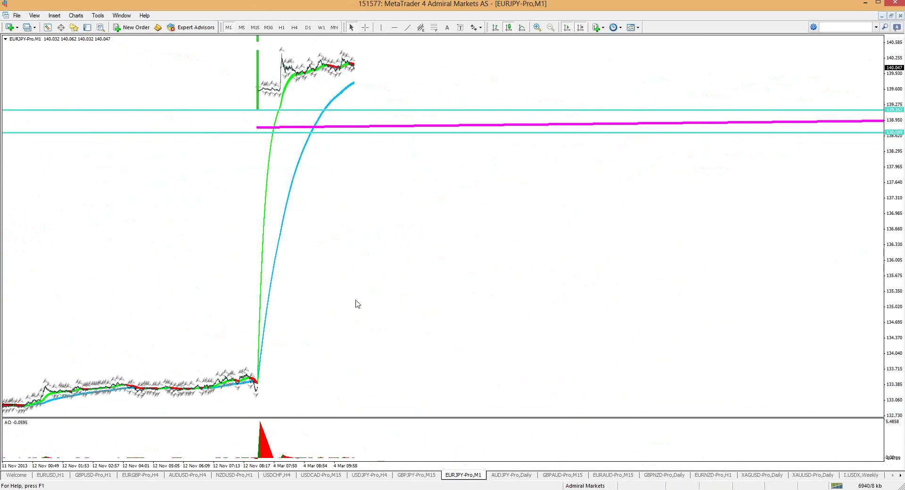
scroll(278, 42, up, 10)
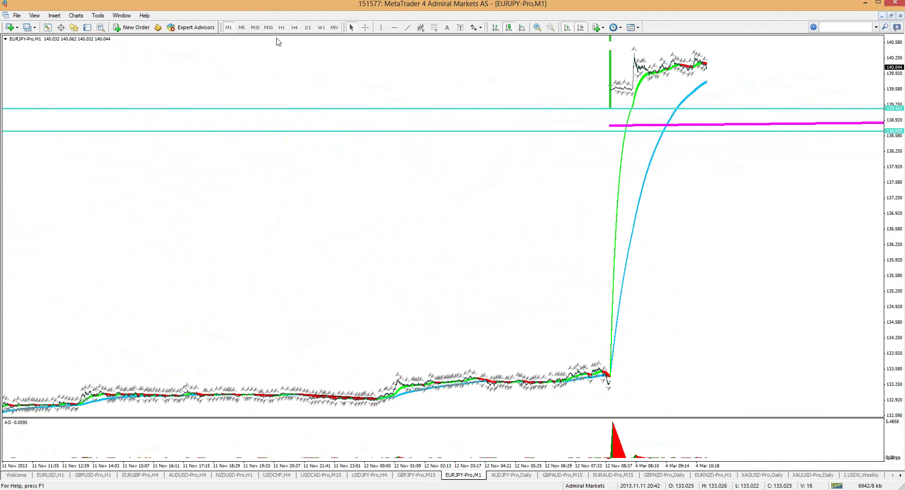
click(242, 27)
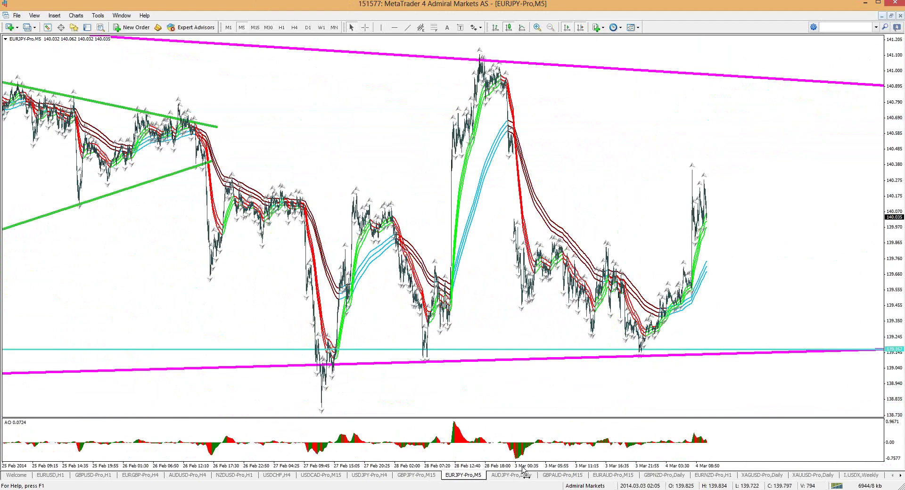
Zoom the M5 chart in on the 3–4 Mar bars and erase a green upward sketch.
drag(531, 469, 594, 468)
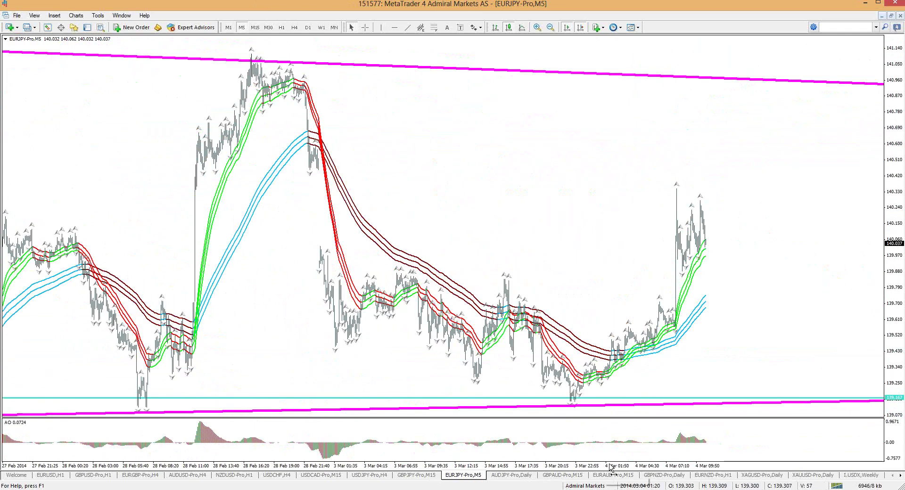
drag(611, 468, 759, 257)
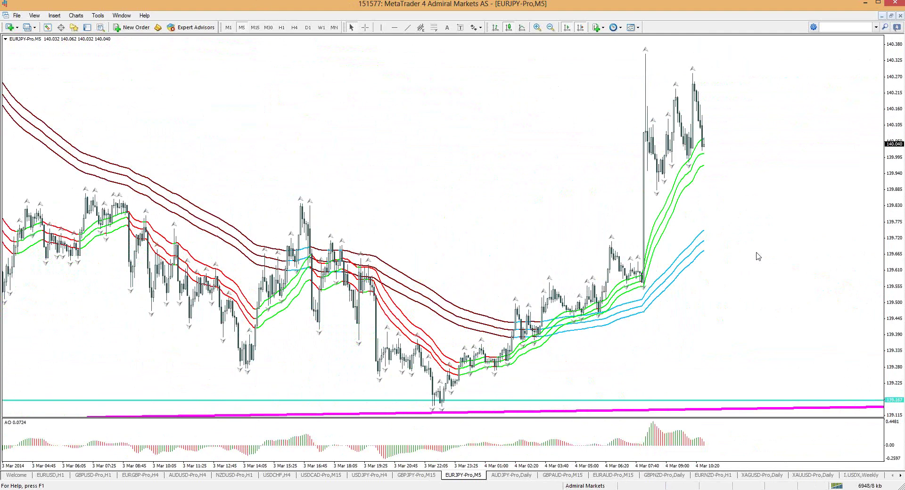
click(661, 94)
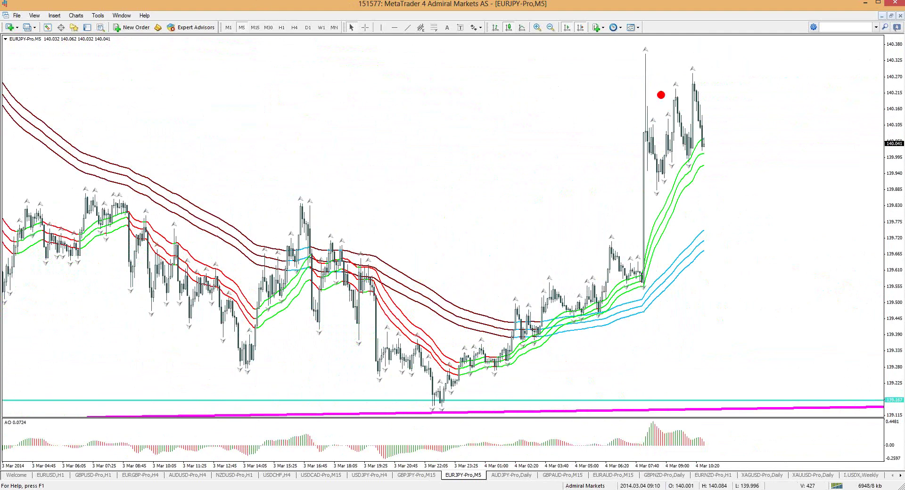
mouse_move(641, 287)
mouse_down()
mouse_move(646, 103)
mouse_move(652, 217)
mouse_move(707, 120)
mouse_move(745, 138)
mouse_move(802, 41)
mouse_up()
key(Escape)
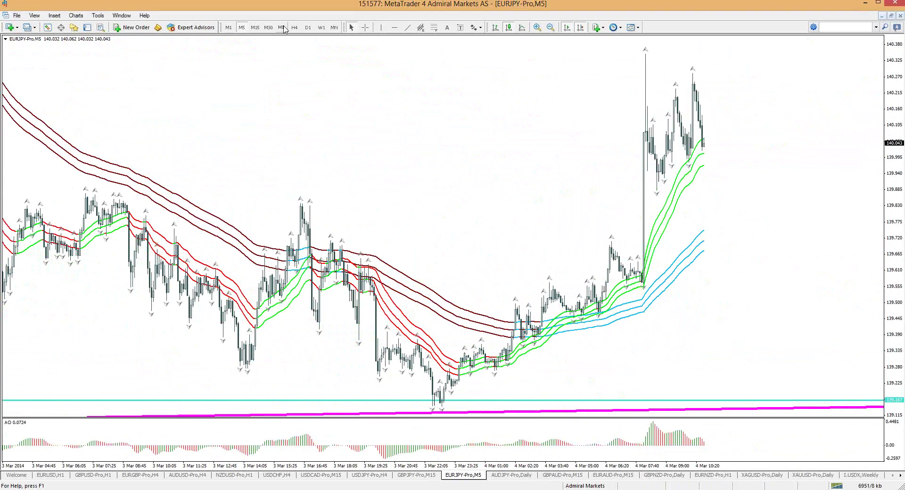
On H1, sketch and erase green marks along the magenta lines, then switch to H4 and open AUDJPY Daily.
click(282, 28)
mouse_move(691, 197)
mouse_down()
mouse_move(738, 212)
mouse_move(726, 232)
mouse_move(738, 218)
mouse_move(730, 211)
mouse_up()
drag(647, 74, 826, 112)
click(668, 346)
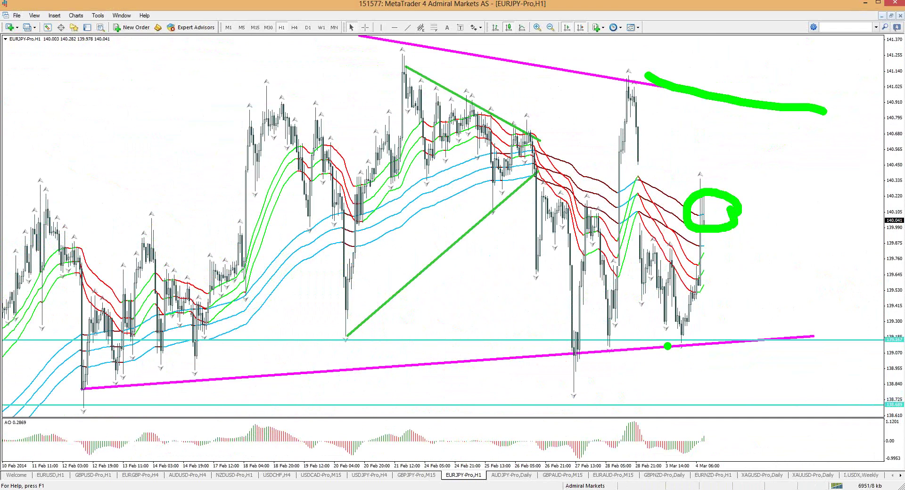
mouse_move(668, 347)
mouse_down()
mouse_move(812, 336)
mouse_move(795, 334)
mouse_up()
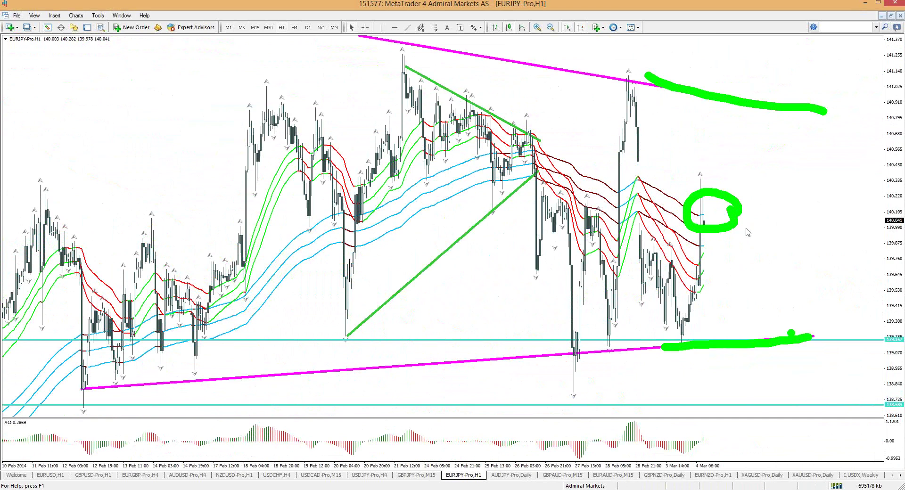
key(Escape)
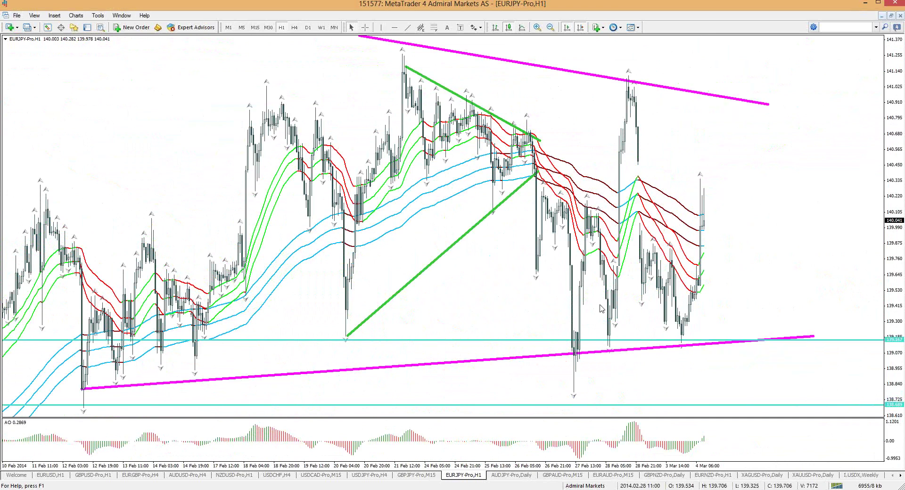
click(295, 29)
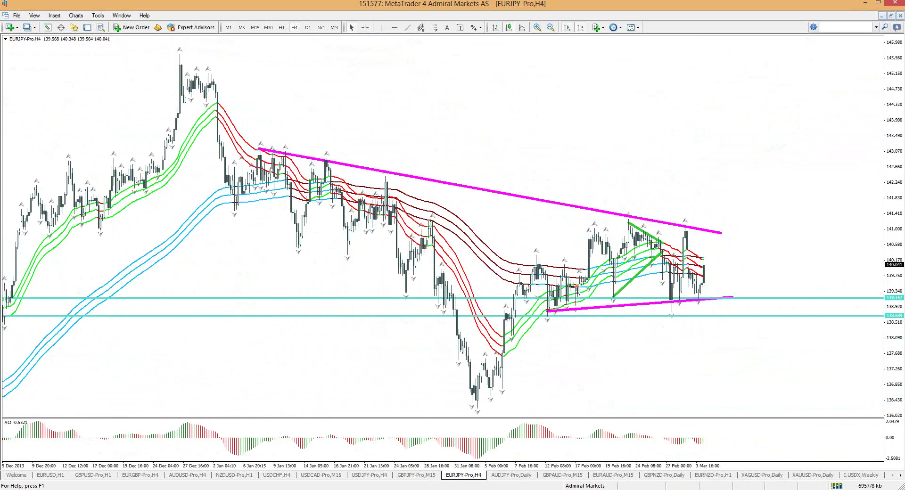
click(512, 475)
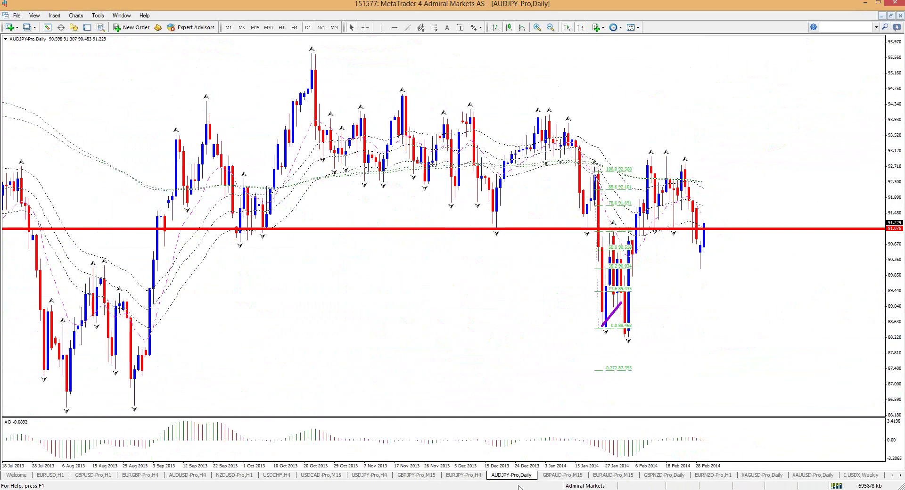
Delete the AUDJPY Fibonacci retracement and stretch the purple trendline down to the August low.
right_click(598, 334)
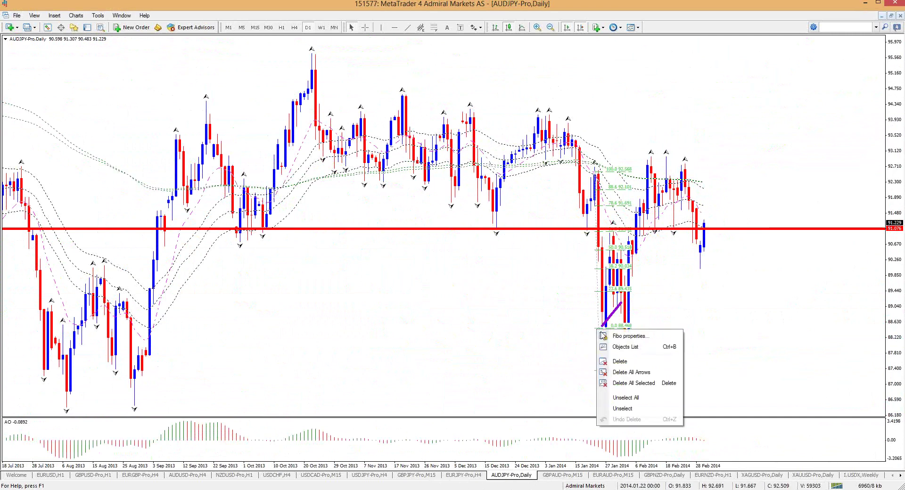
click(616, 363)
drag(605, 324, 605, 325)
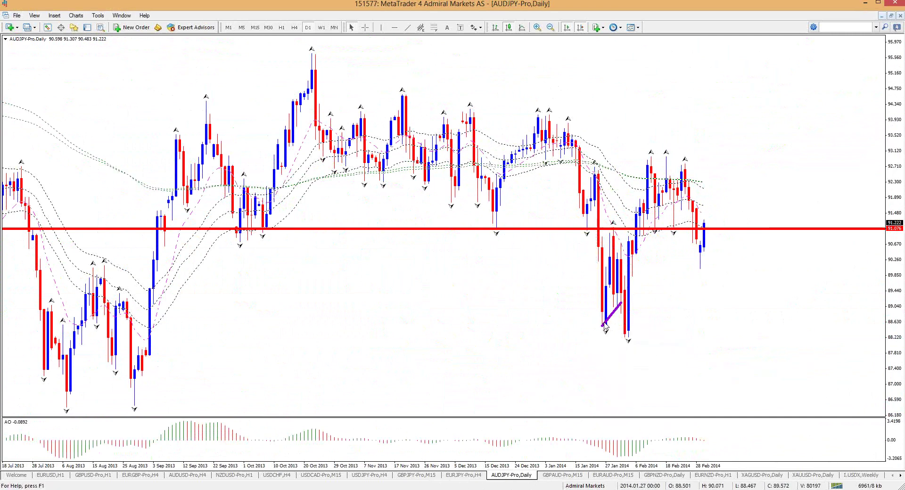
drag(347, 431, 134, 406)
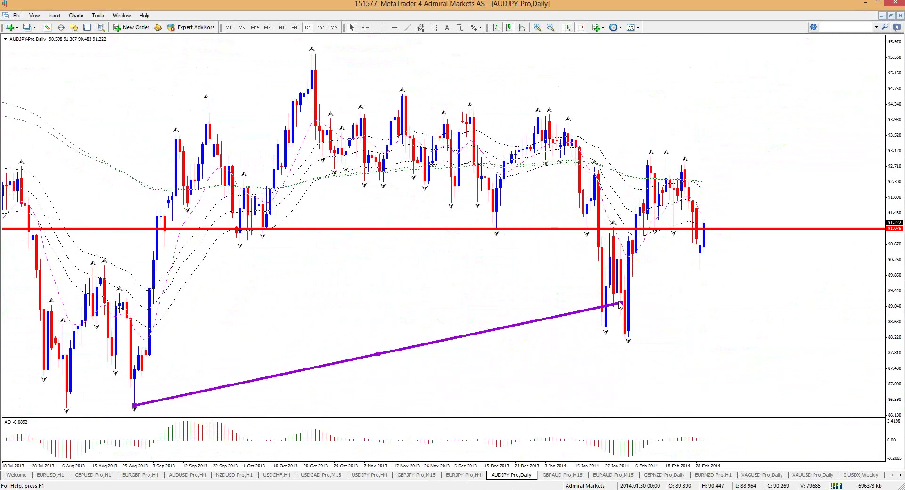
Extend the purple line past the January lows and draw a red descending trendline from October's high.
drag(620, 304, 731, 323)
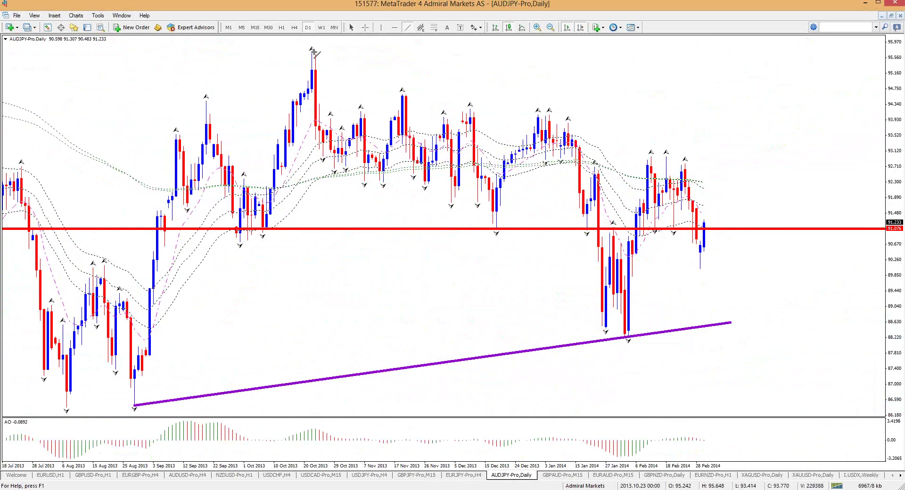
drag(312, 53, 738, 179)
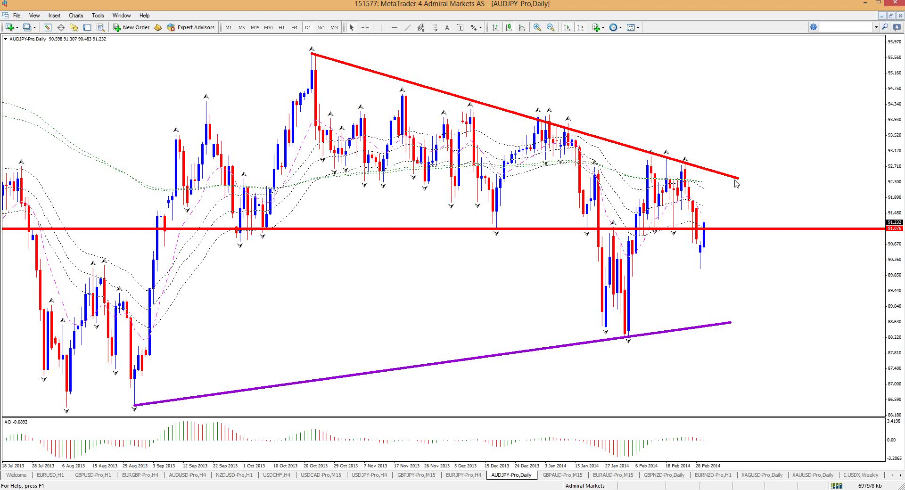
right_click(539, 278)
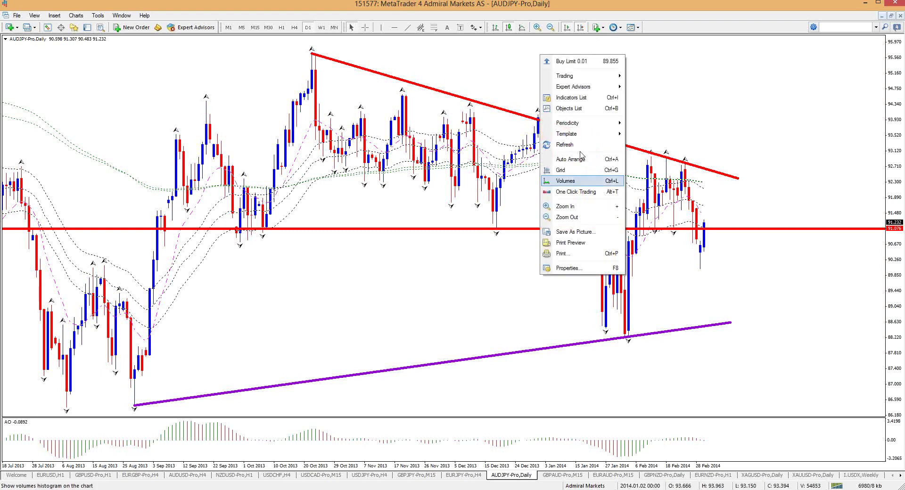
Apply the 3 bandits 15m template to the AUDJPY daily chart and clear a price-path sketch.
mouse_move(581, 134)
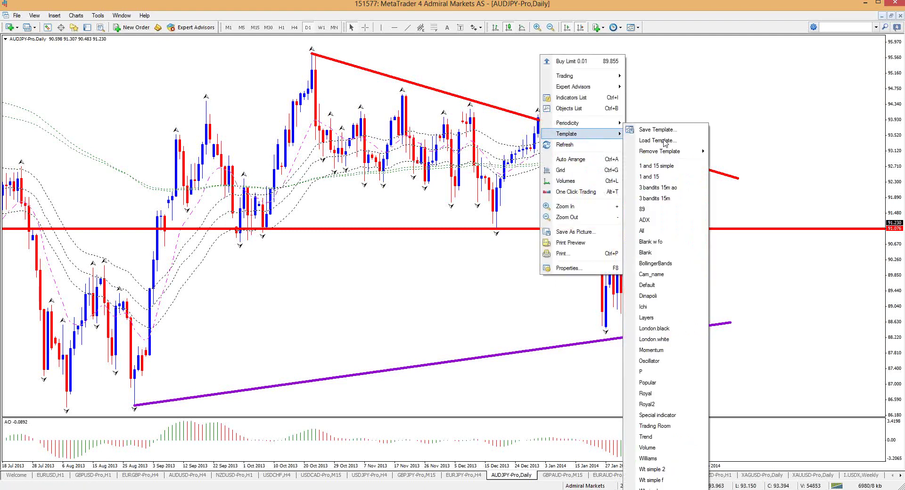
click(681, 202)
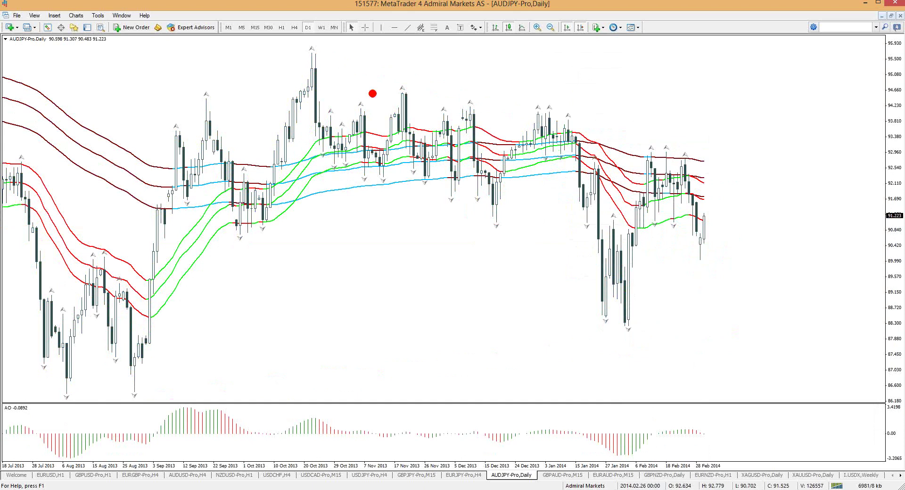
mouse_move(317, 76)
mouse_down()
mouse_move(609, 316)
mouse_move(634, 179)
mouse_move(645, 174)
mouse_move(724, 218)
mouse_move(727, 203)
mouse_up()
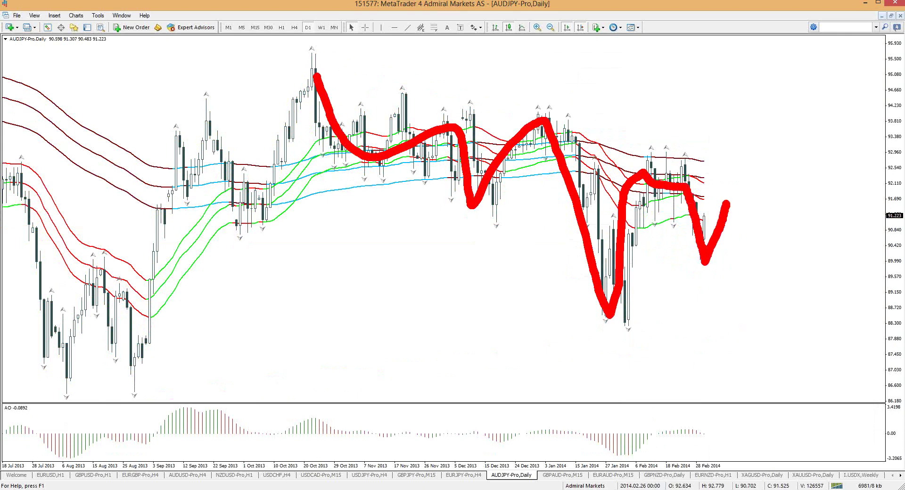
key(Escape)
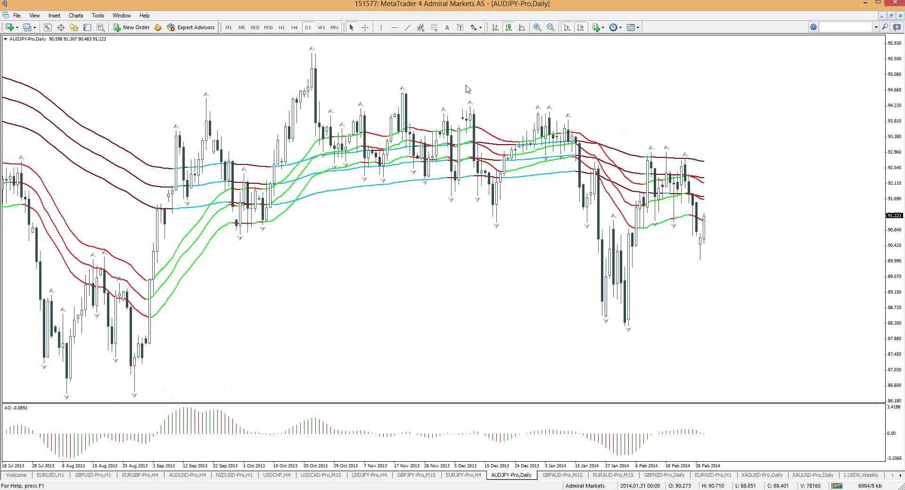
Draw a red trendline from the October high to the February highs, then switch to H4.
click(408, 27)
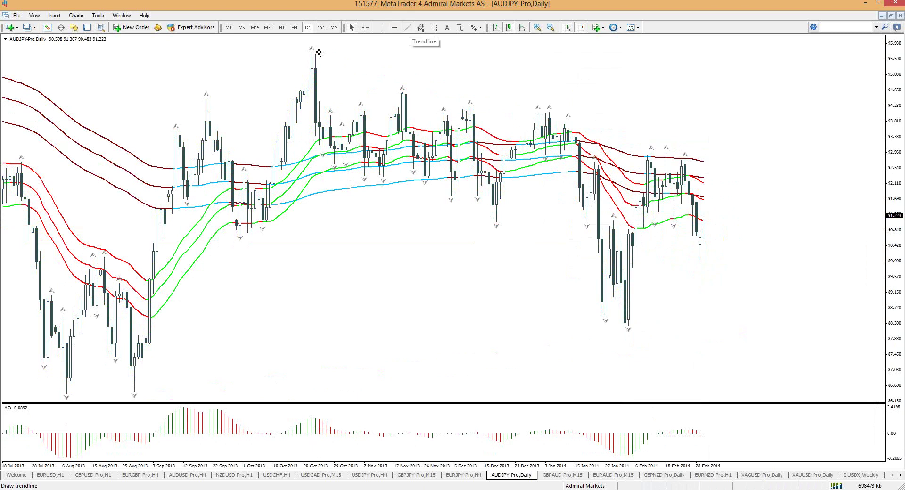
drag(313, 53, 796, 187)
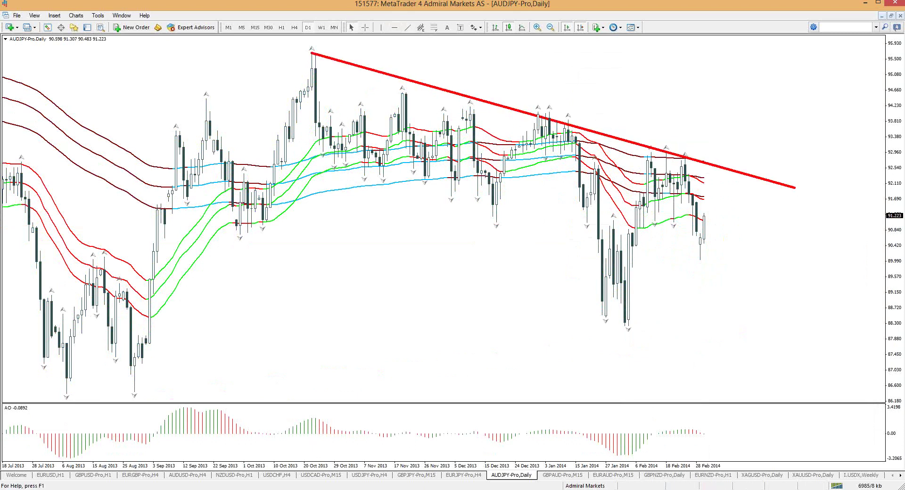
drag(703, 216, 731, 173)
key(Escape)
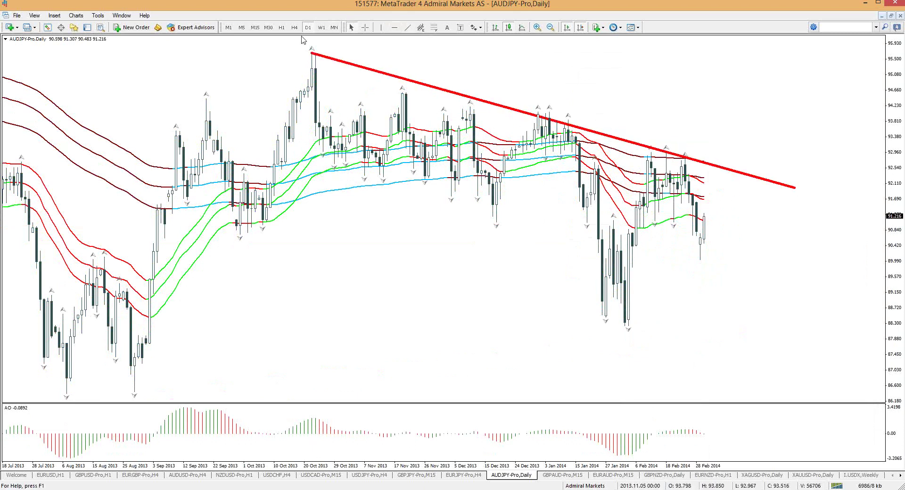
click(295, 28)
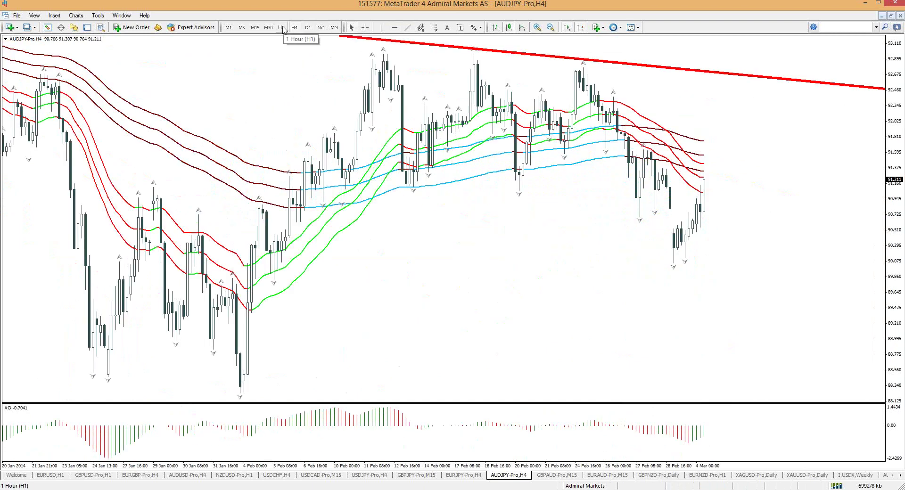
Flip AUDJPY through H1, M15 and H1 before returning to H4.
click(282, 28)
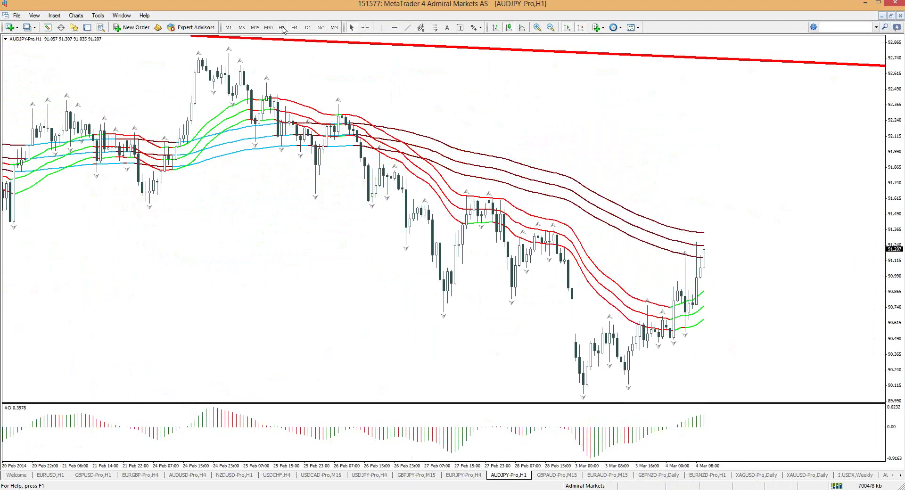
click(256, 27)
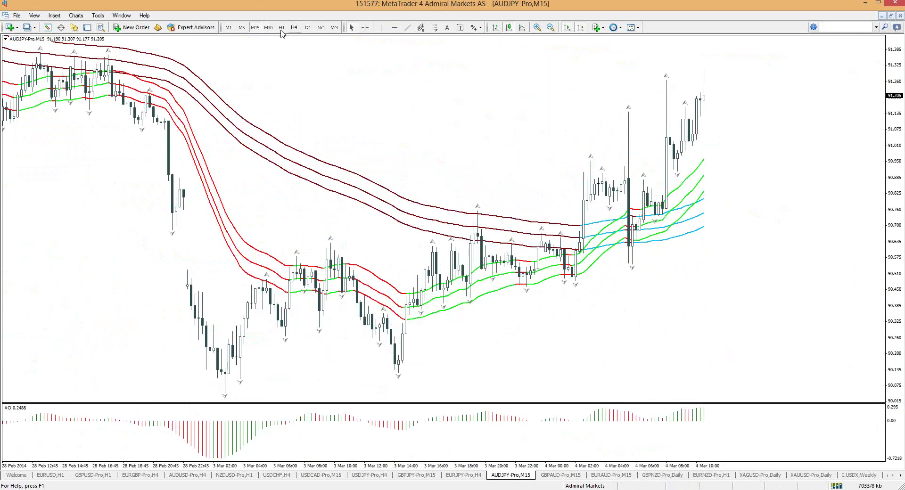
click(280, 29)
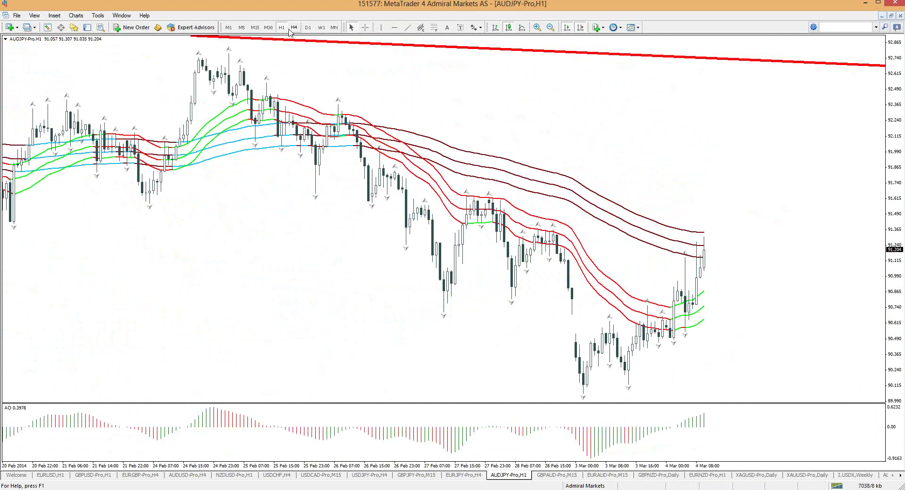
click(293, 28)
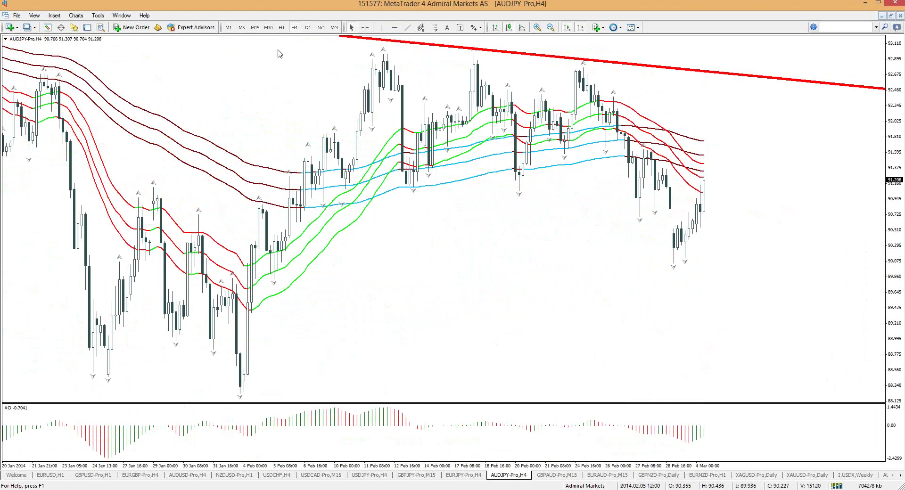
Draw a Fibonacci from the late-February high to low, mark its 78.6 level, then delete it.
click(434, 27)
mouse_move(584, 67)
mouse_down()
mouse_move(632, 315)
mouse_move(636, 263)
mouse_up()
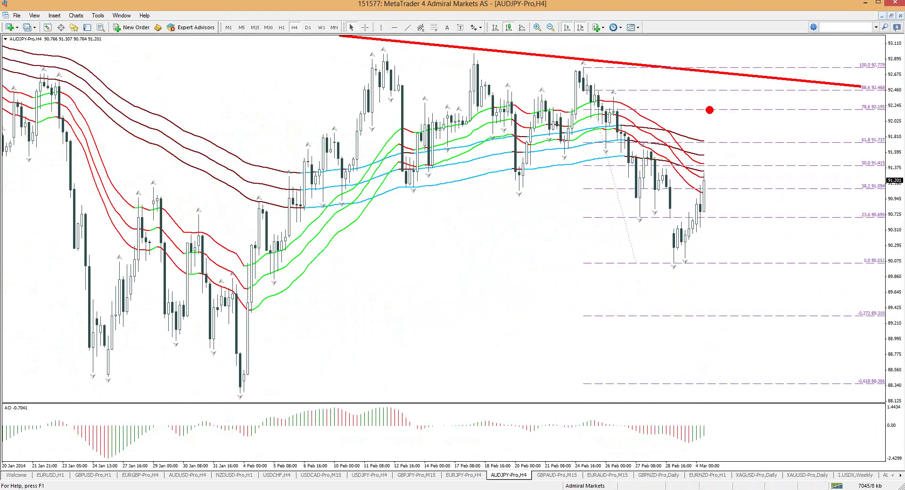
drag(710, 109, 769, 119)
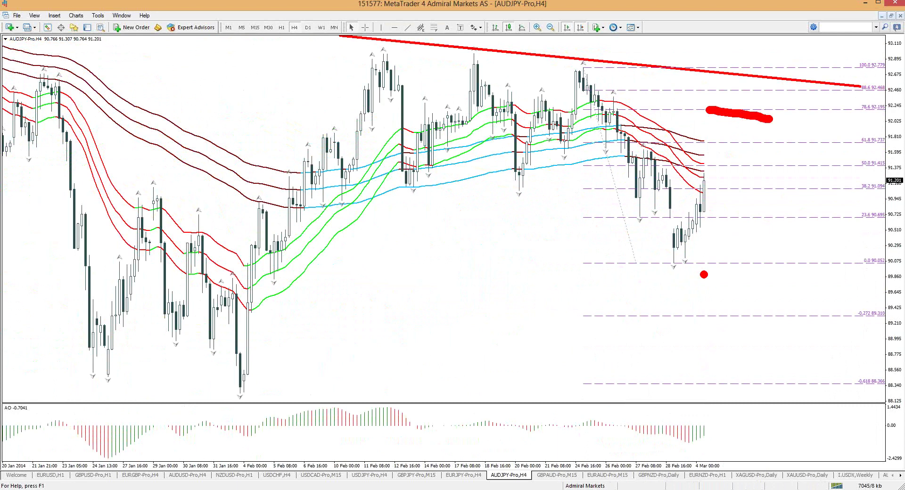
key(Escape)
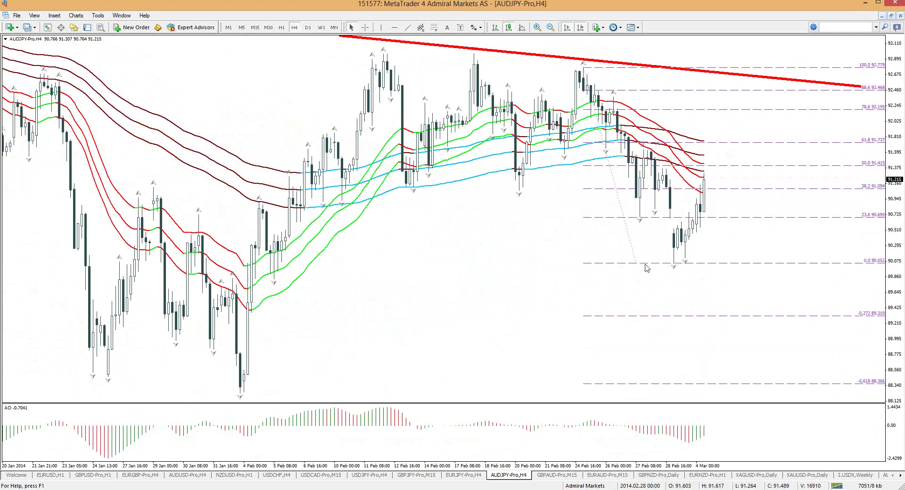
right_click(640, 266)
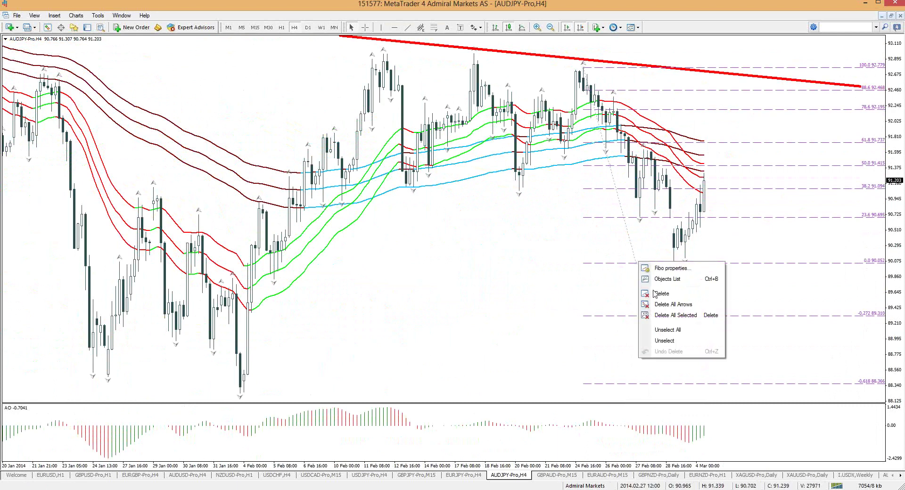
click(661, 294)
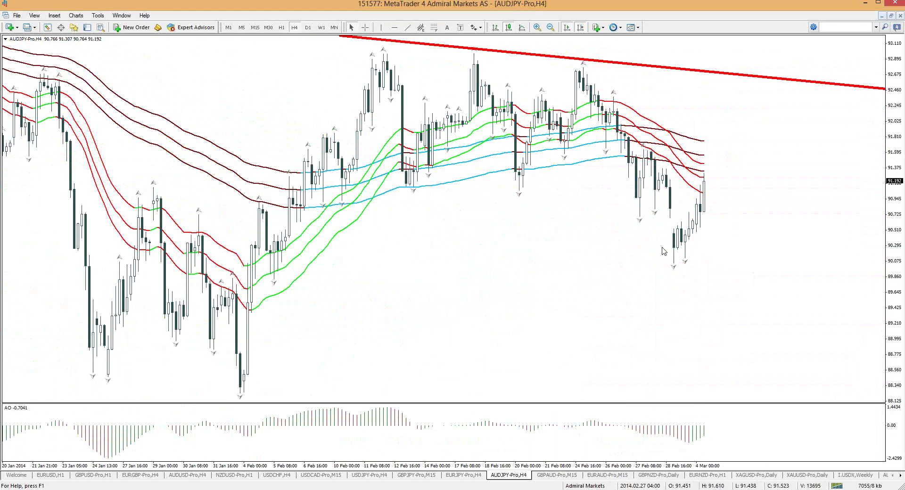
Circle and clear the area below the trendline, then bring up the GBPAUD M15 chart.
click(745, 112)
mouse_move(750, 82)
mouse_down()
mouse_move(703, 97)
mouse_move(722, 119)
mouse_move(752, 116)
mouse_move(757, 99)
mouse_up()
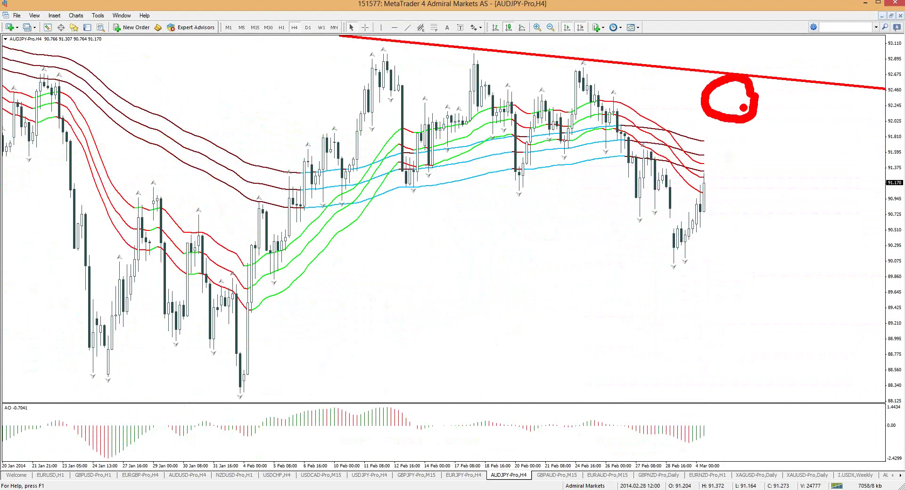
key(Escape)
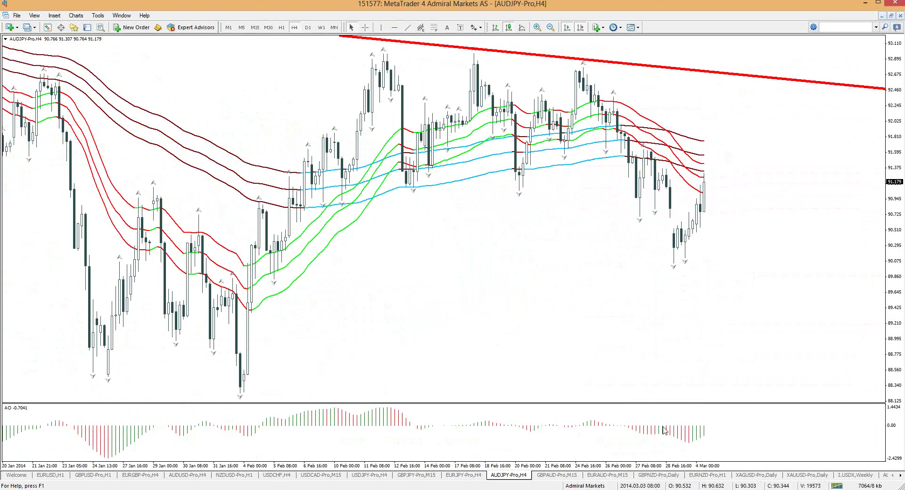
click(568, 473)
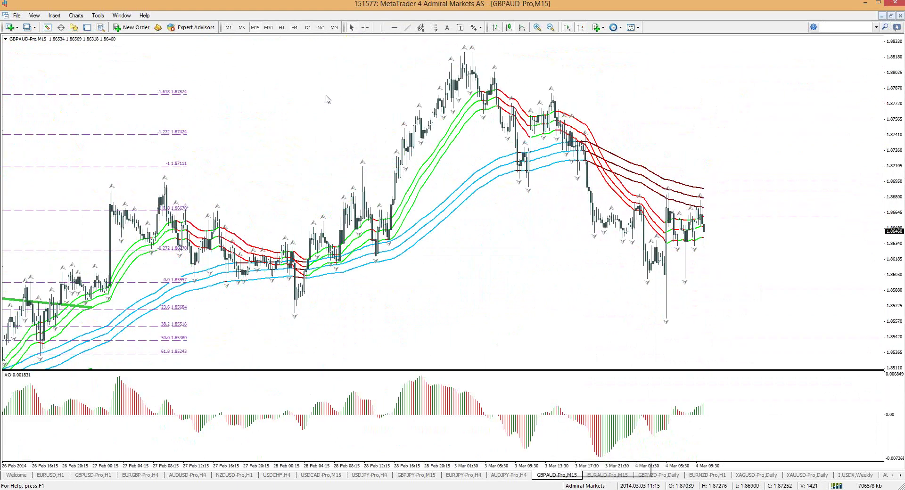
On H1, move the Fibonacci's 0.0 anchor to the 1.88258 high and its 100 anchor to 1.83965.
click(285, 26)
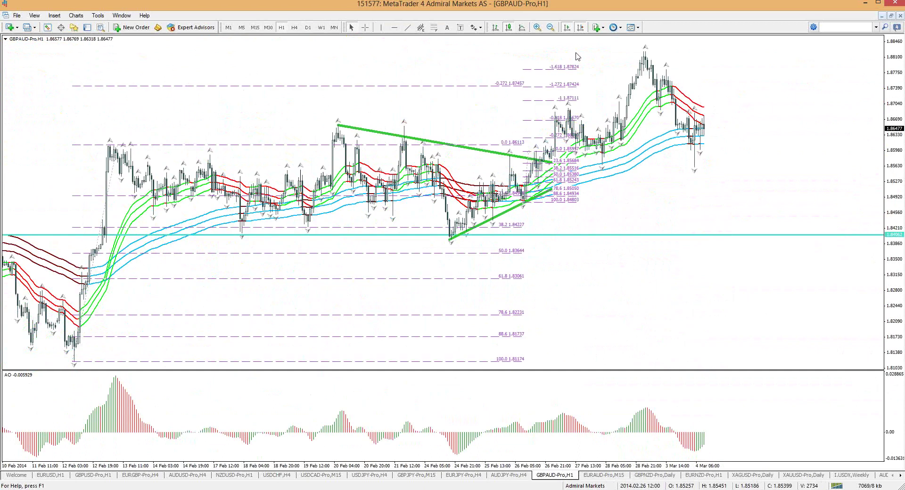
drag(578, 56, 575, 49)
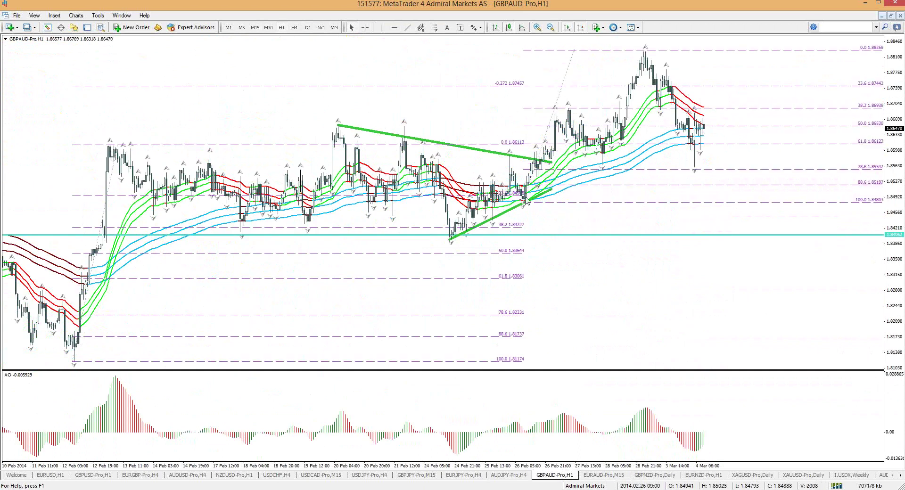
drag(525, 203, 451, 238)
Underline the 61.8 level, sketch the rally, clear the marks, and switch GBPAUD to H4.
click(698, 170)
drag(698, 170, 730, 169)
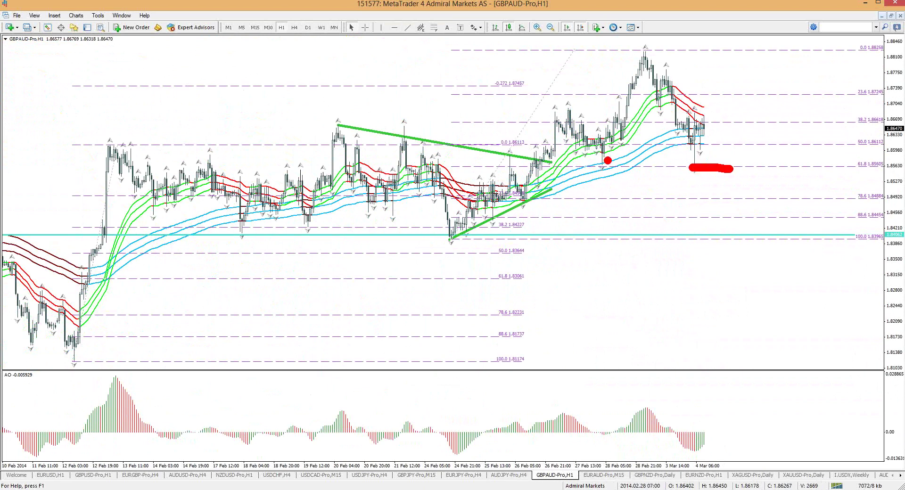
mouse_move(552, 159)
mouse_down()
mouse_move(603, 151)
mouse_move(645, 58)
mouse_move(652, 86)
mouse_move(653, 73)
mouse_move(691, 140)
mouse_up()
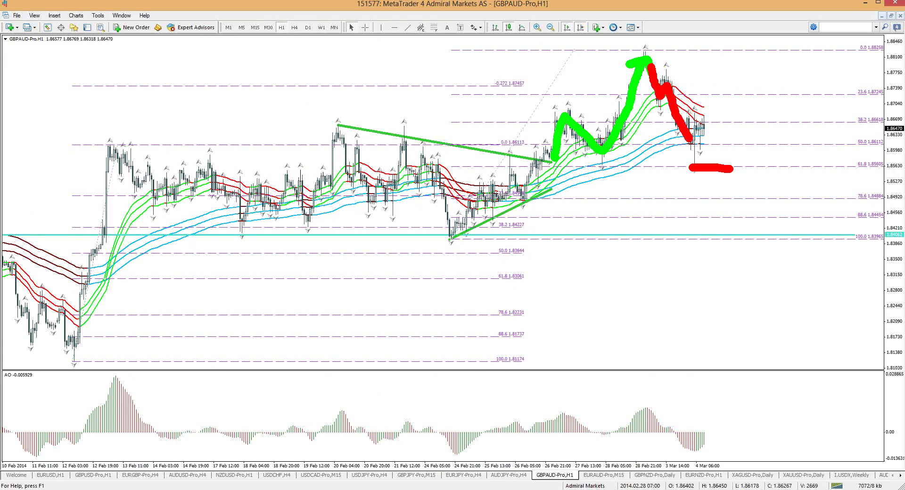
key(Escape)
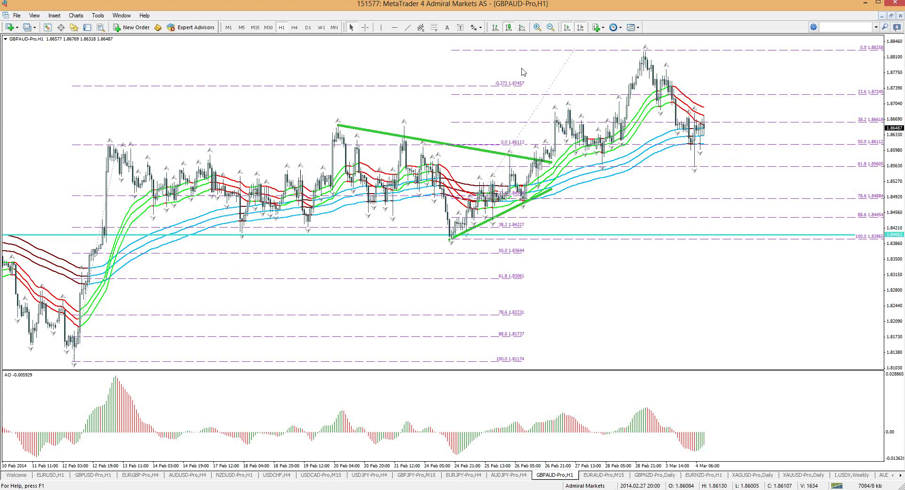
click(295, 27)
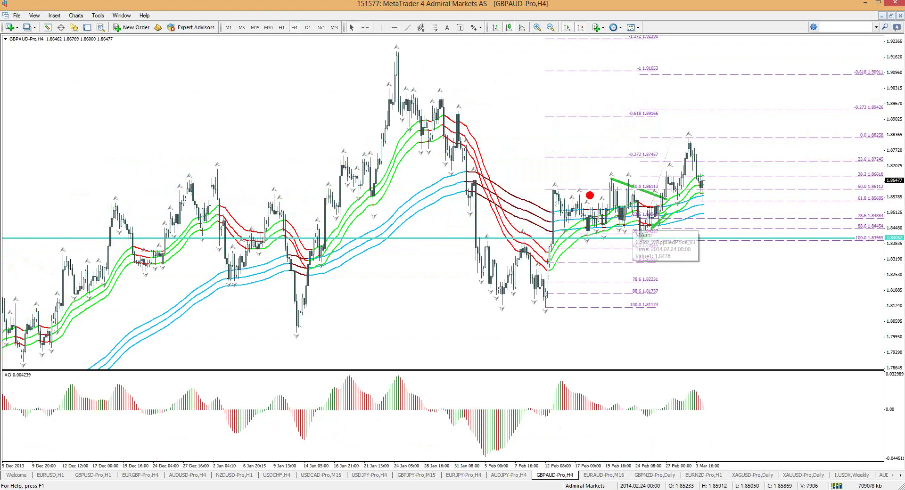
Sketch red freehand level marks across the H4 chart and clear them.
mouse_move(557, 194)
mouse_down()
mouse_move(748, 203)
mouse_move(735, 128)
mouse_move(783, 123)
mouse_move(776, 147)
mouse_up()
key(Escape)
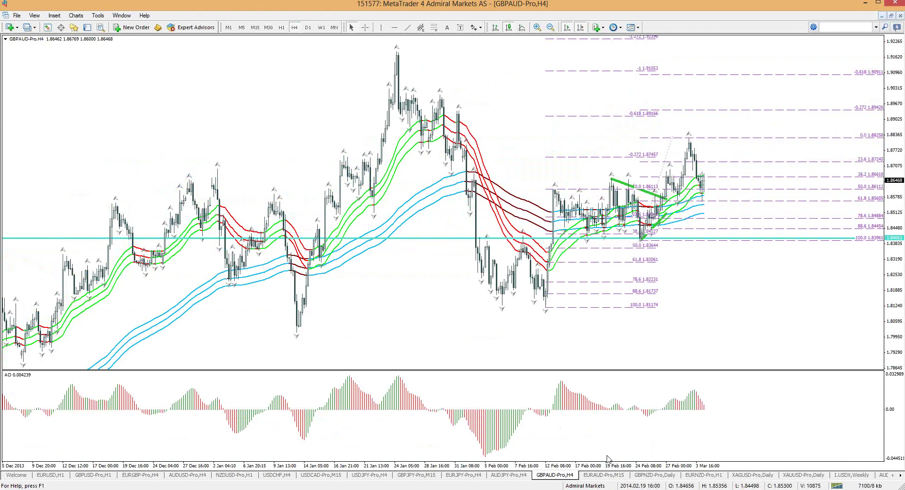
key(plus)
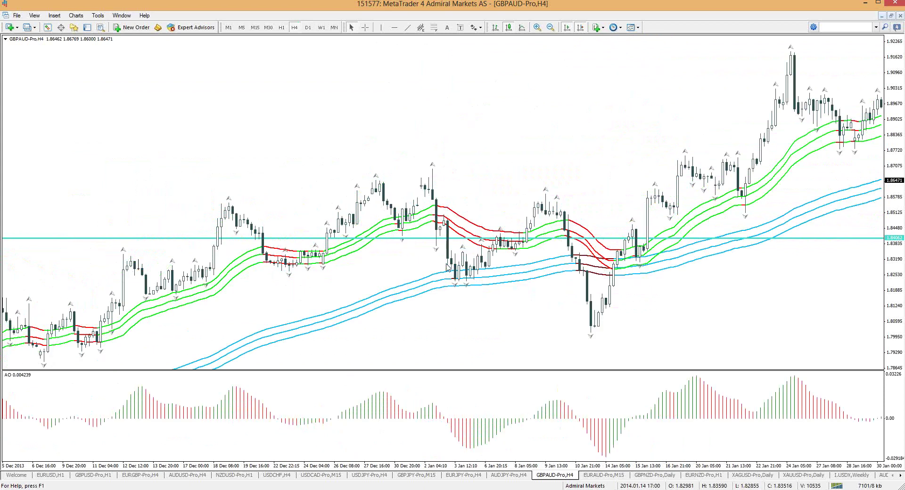
key(ctrl+2)
key(r)
drag(410, 220, 716, 227)
key(Escape)
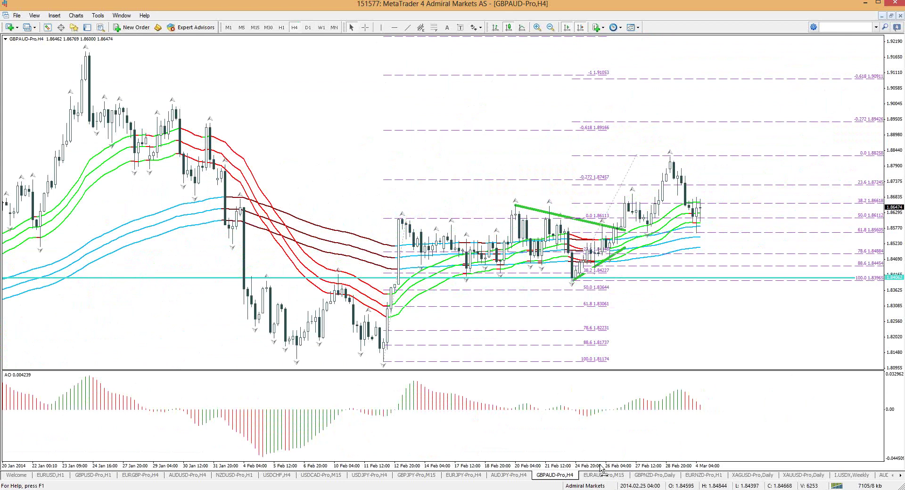
Circle the latest candles in blue, erase it, zoom out, and switch to Daily.
key(plus)
key(plus)
key(plus)
mouse_move(689, 162)
mouse_down()
mouse_move(618, 170)
mouse_move(697, 236)
mouse_move(689, 162)
mouse_up()
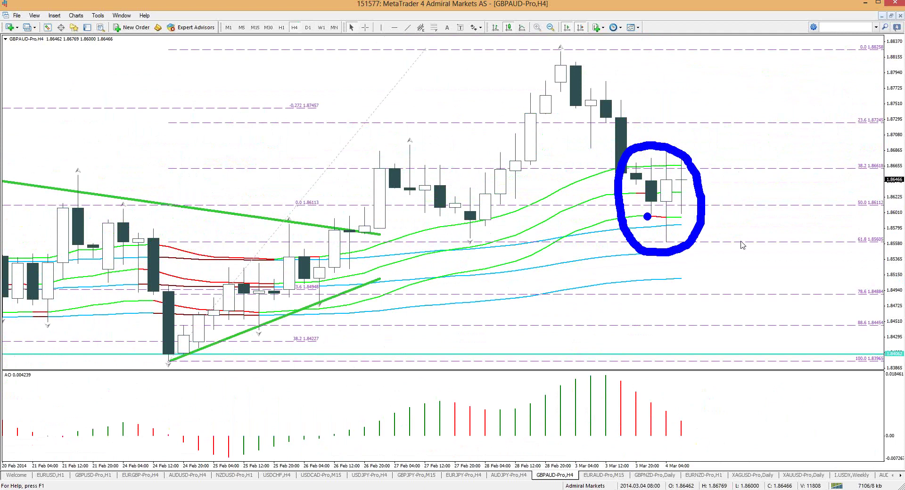
key(Escape)
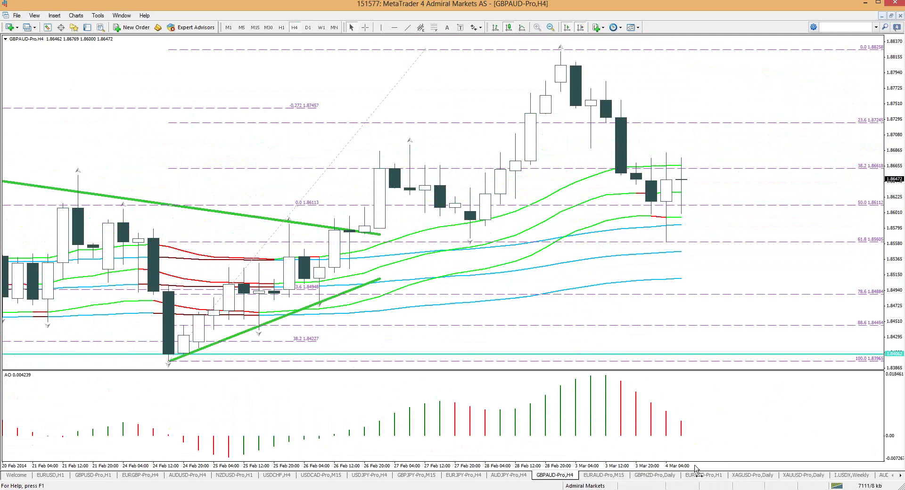
key(minus)
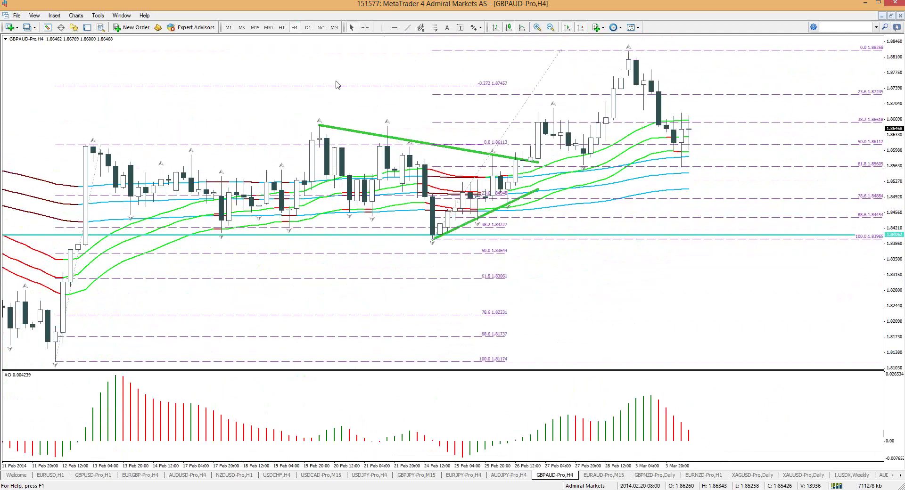
click(309, 27)
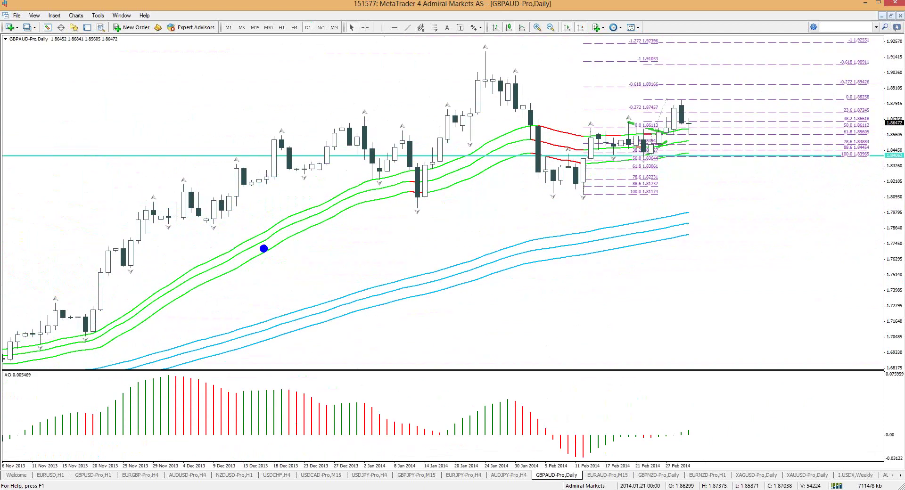
Draw a green arrow along the moving averages and a circle on the last candles, then clear them.
key(g)
mouse_move(108, 330)
mouse_down()
mouse_move(384, 188)
mouse_move(420, 186)
mouse_move(387, 233)
mouse_up()
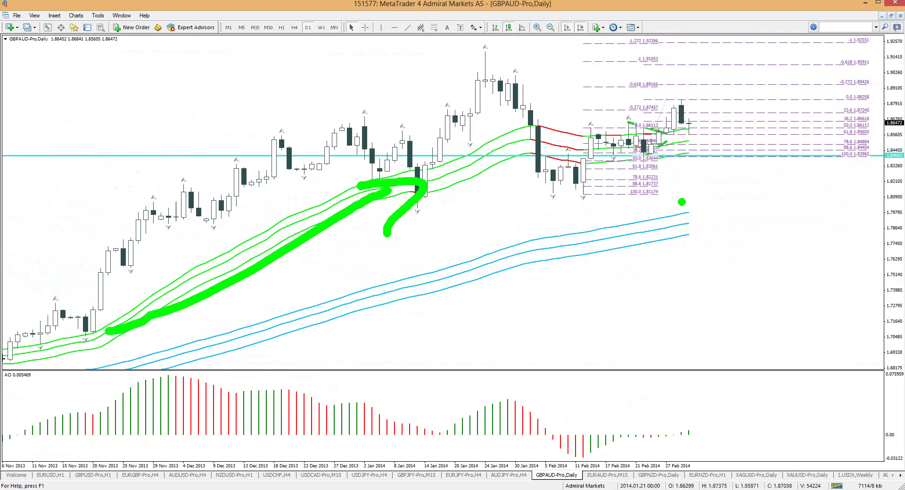
mouse_move(695, 104)
mouse_down()
mouse_move(660, 123)
mouse_move(693, 127)
mouse_move(694, 107)
mouse_move(675, 96)
mouse_move(652, 113)
mouse_move(664, 136)
mouse_move(690, 100)
mouse_up()
key(e)
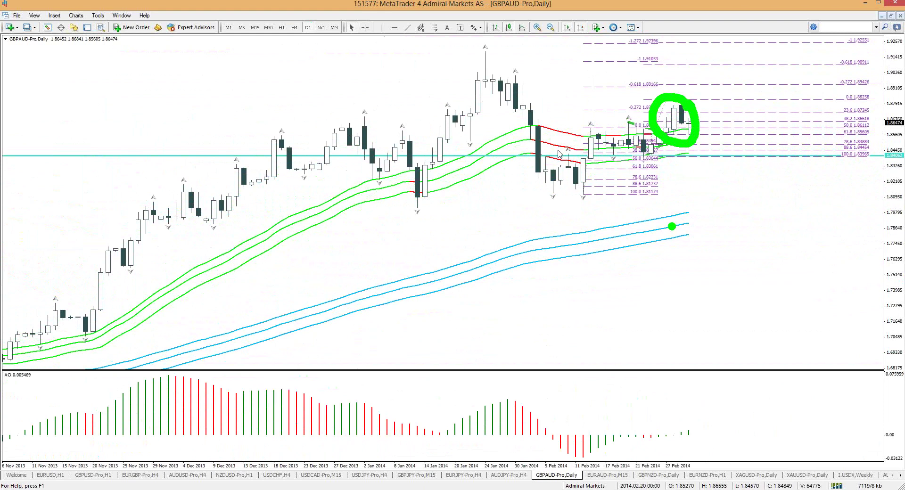
key(Escape)
Delete the left Fibonacci retracement and clear a green circle around the last daily candles.
right_click(595, 133)
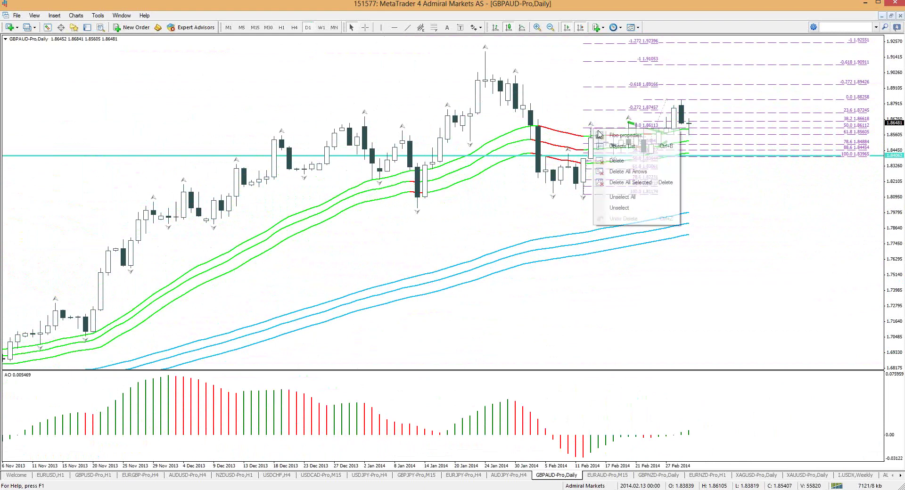
click(608, 159)
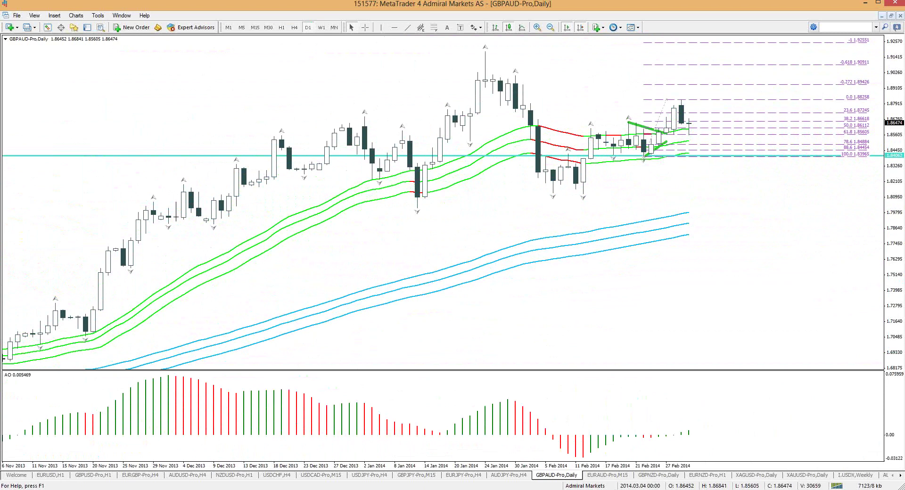
key(ctrl+2)
mouse_move(692, 121)
mouse_down()
mouse_move(680, 99)
mouse_move(684, 135)
mouse_move(698, 121)
mouse_up()
key(Escape)
On Weekly, restrict the Fibonacci levels' visibility to the H1, H4 and Daily timeframes.
click(321, 28)
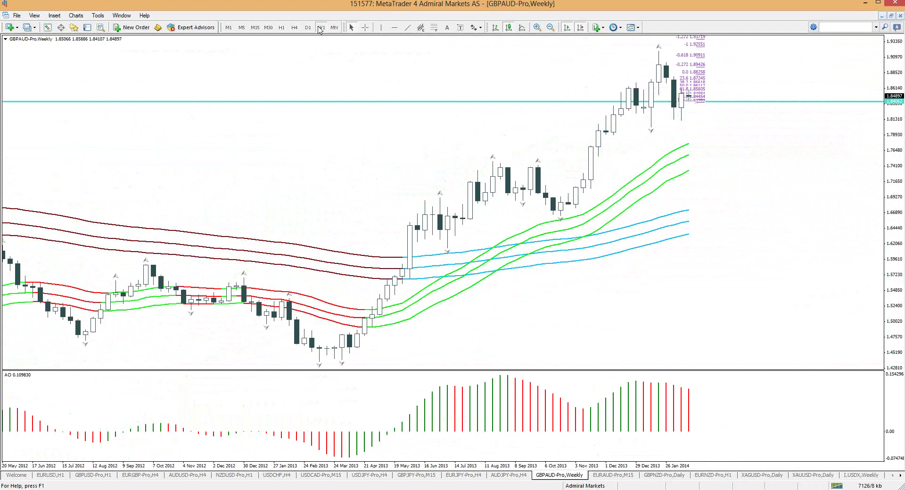
right_click(677, 74)
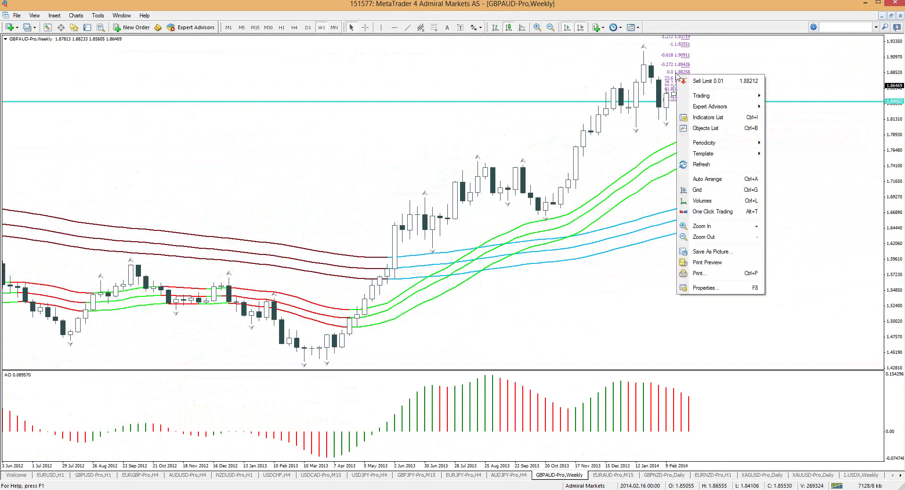
key(Escape)
right_click(677, 74)
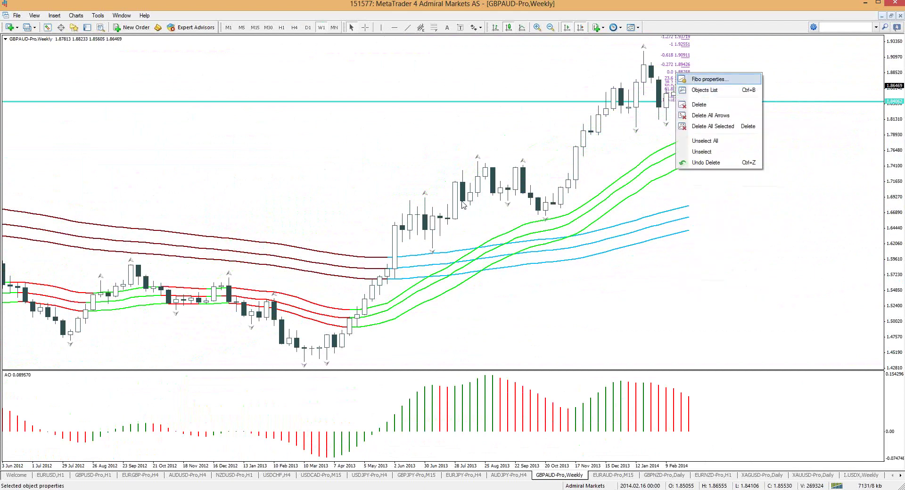
key(Return)
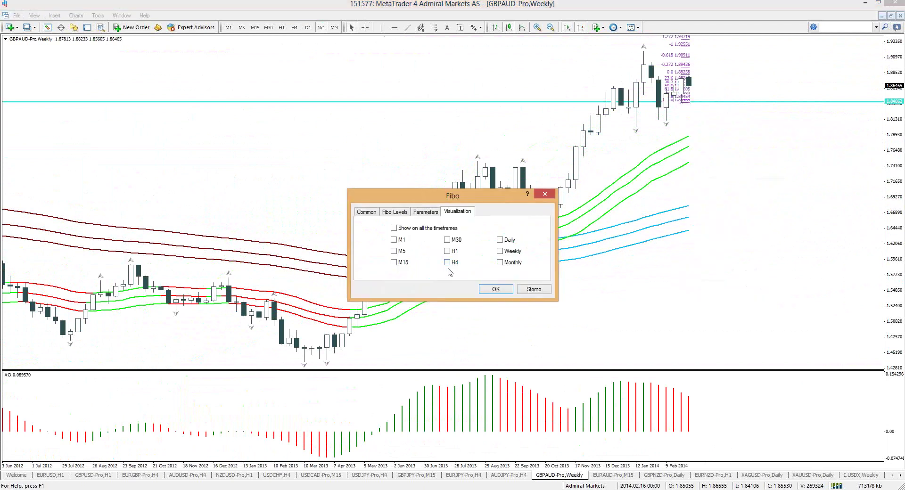
click(448, 263)
click(448, 251)
click(501, 240)
key(Return)
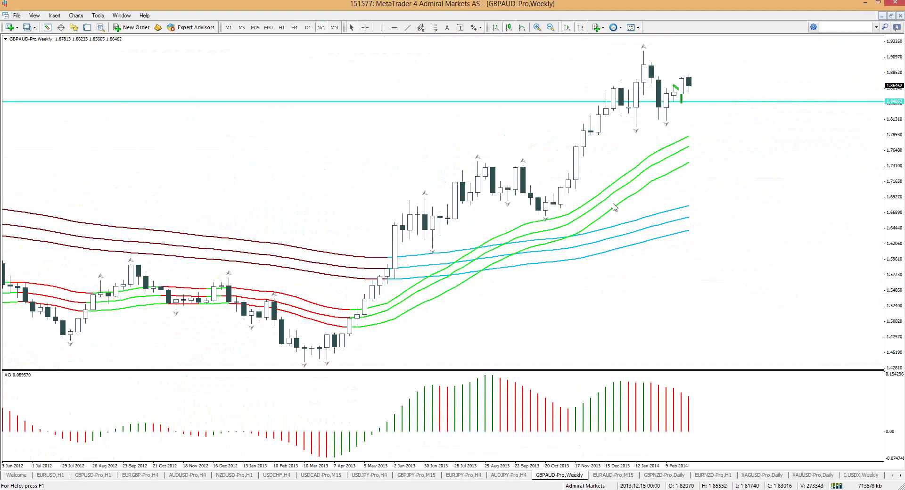
Limit the first green trendline's visibility to H1, H4 and Daily only.
right_click(682, 97)
click(700, 101)
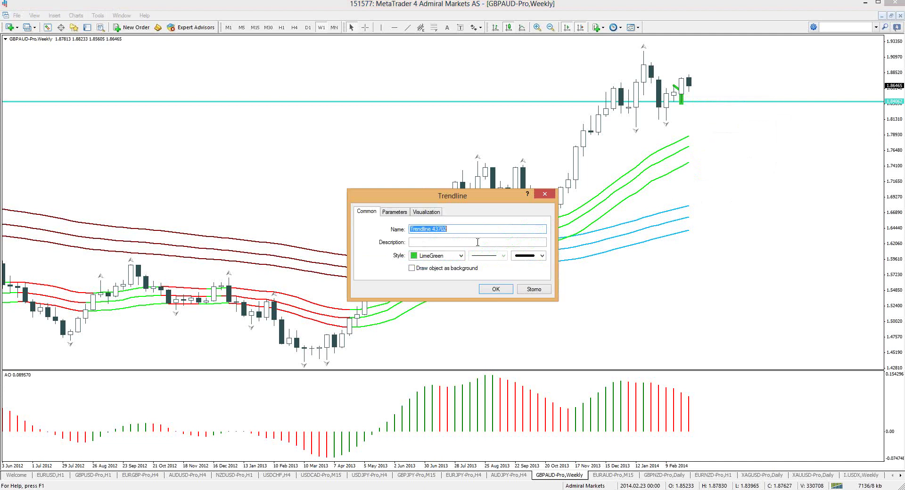
click(435, 215)
click(394, 228)
click(448, 263)
click(447, 251)
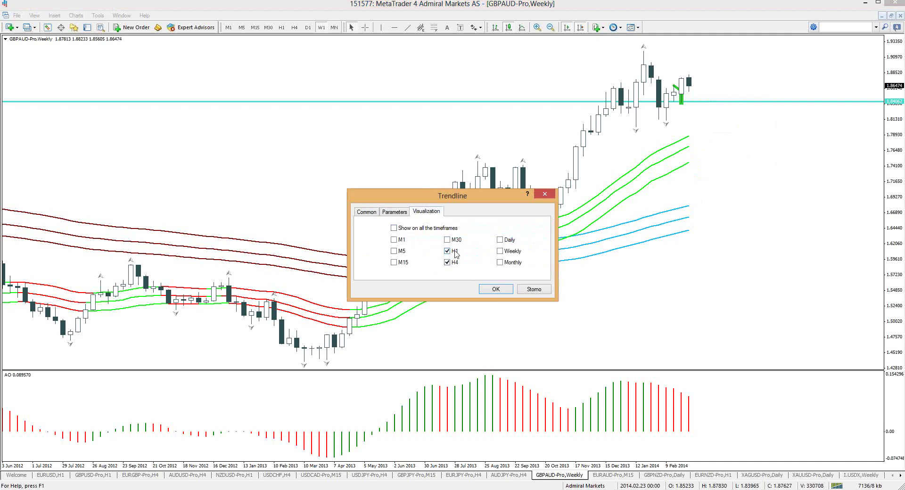
click(499, 240)
key(Return)
Limit the second green trendline's visibility to H1, H4 and Daily as well.
right_click(688, 95)
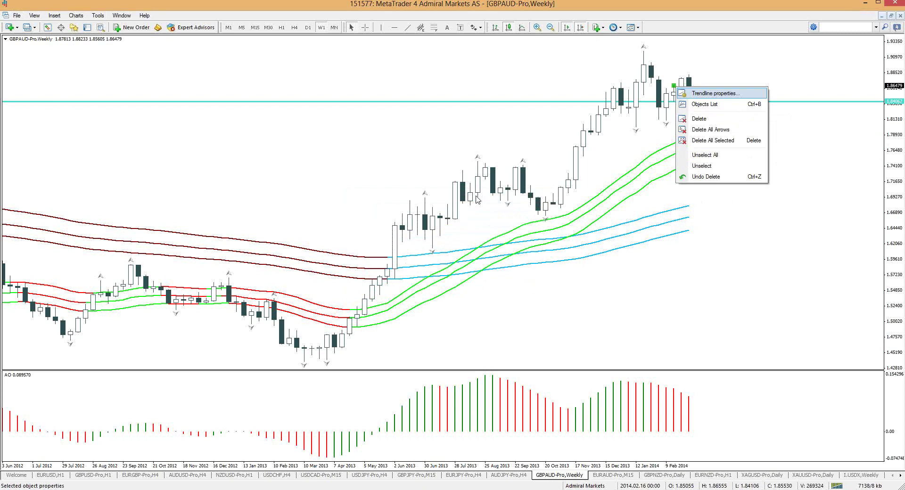
click(698, 92)
click(415, 229)
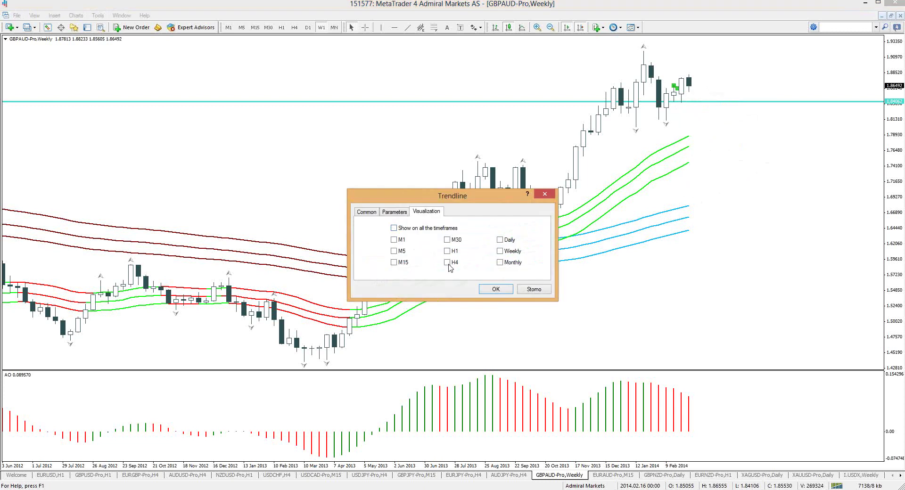
click(448, 263)
click(448, 251)
click(500, 240)
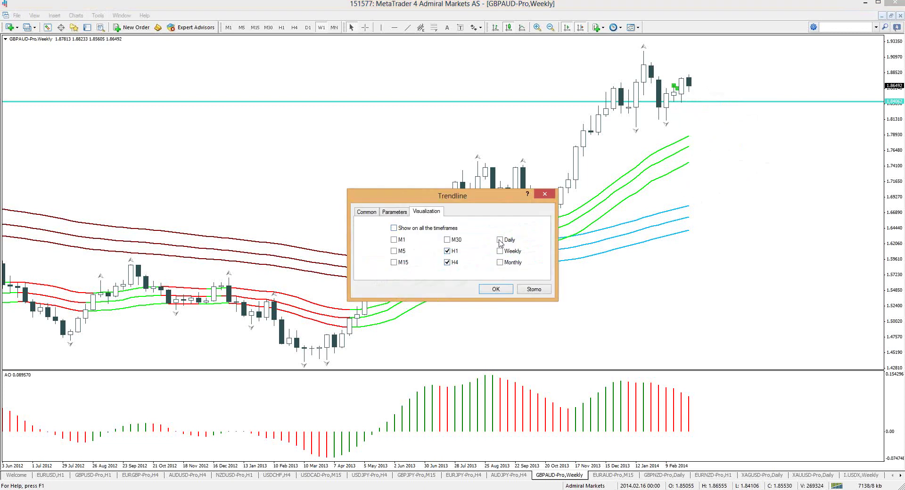
click(496, 290)
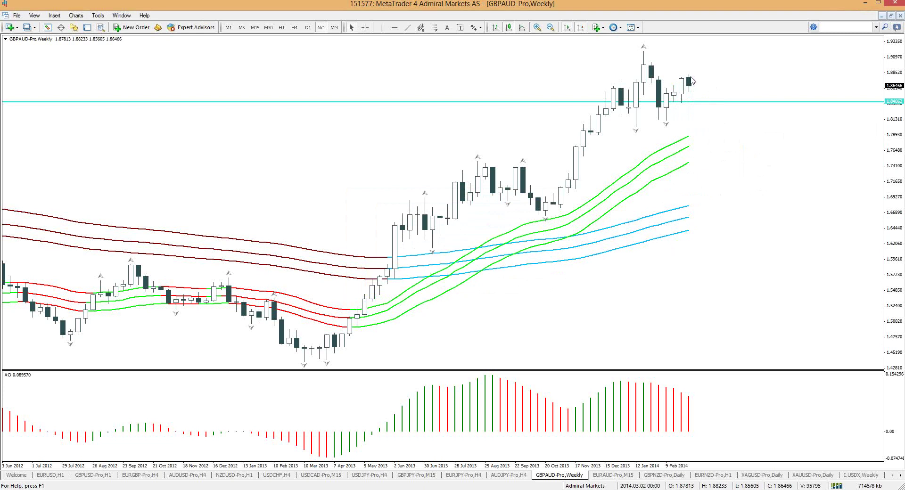
mouse_move(686, 82)
mouse_move(552, 166)
mouse_down()
mouse_move(514, 159)
mouse_move(515, 207)
mouse_up()
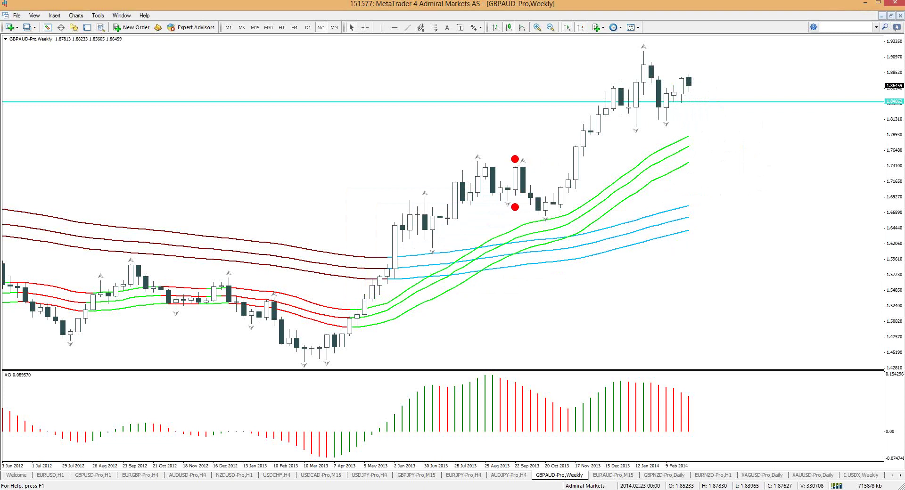
click(564, 196)
click(610, 219)
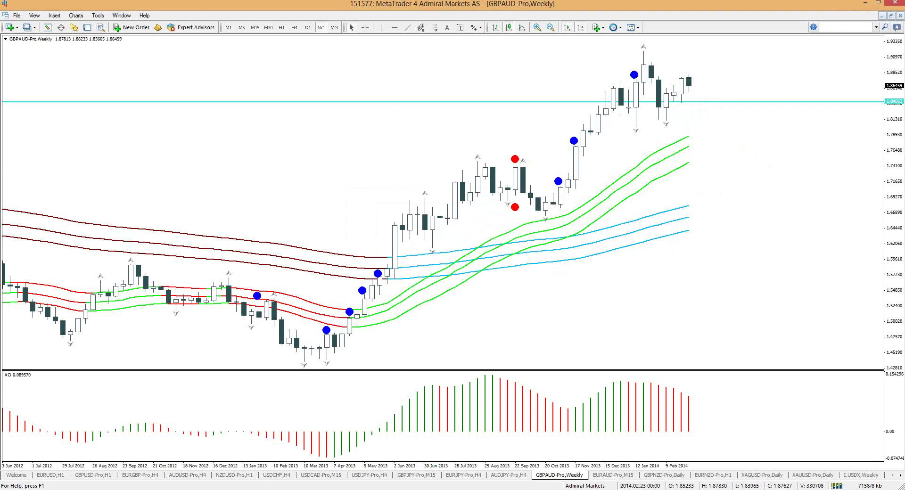
click(263, 328)
click(264, 293)
click(330, 449)
key(Escape)
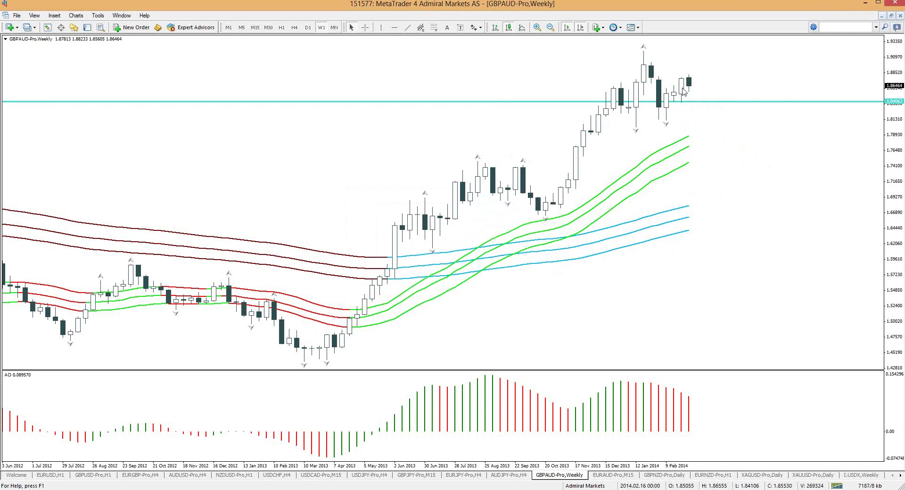
Step GBPAUD through Daily to H4 and mark, then erase, the 61.8 level near 1.8560.
click(308, 27)
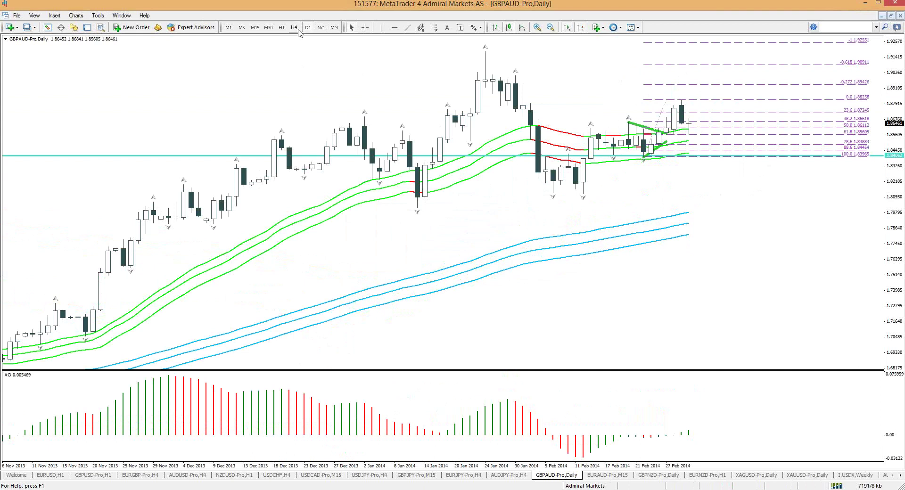
click(295, 27)
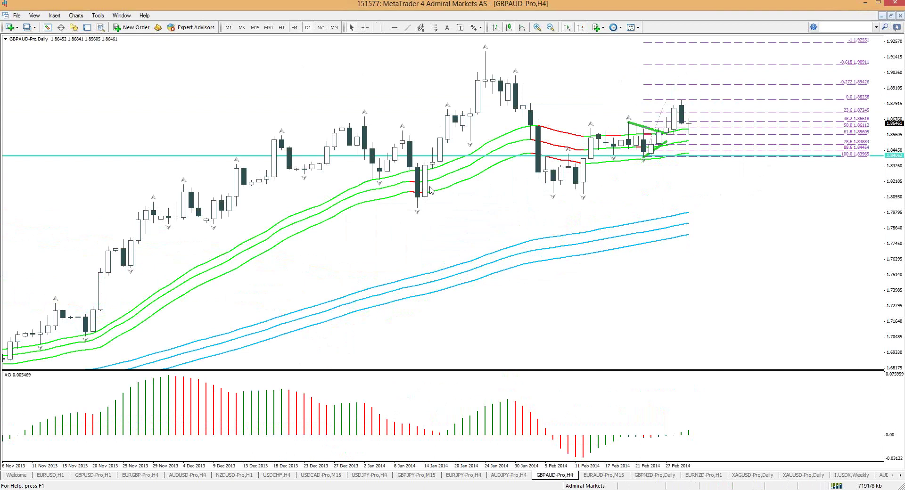
drag(655, 167, 703, 167)
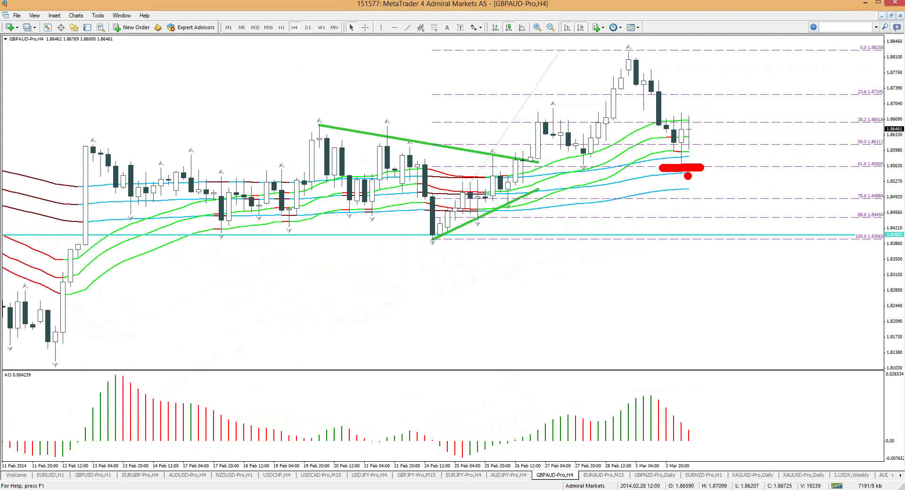
key(Escape)
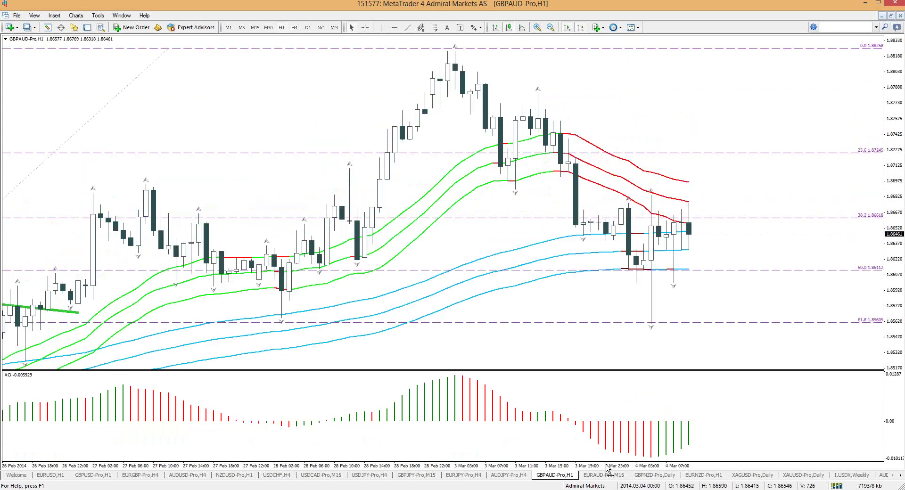
On H1, sketch and clear a green upward scenario arrow, then switch to M15.
key(minus)
key(minus)
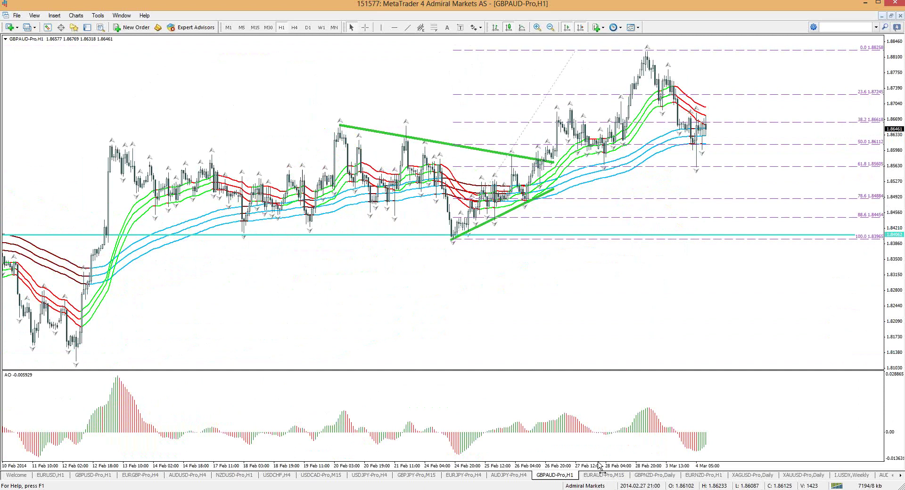
key(plus)
key(plus)
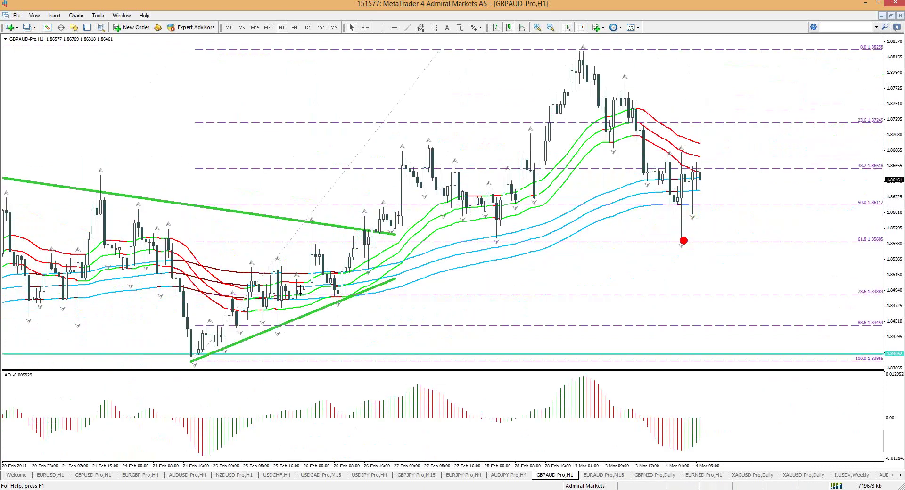
key(g)
mouse_move(700, 139)
mouse_down()
mouse_move(742, 74)
mouse_move(726, 56)
mouse_move(763, 81)
mouse_up()
key(Escape)
click(252, 29)
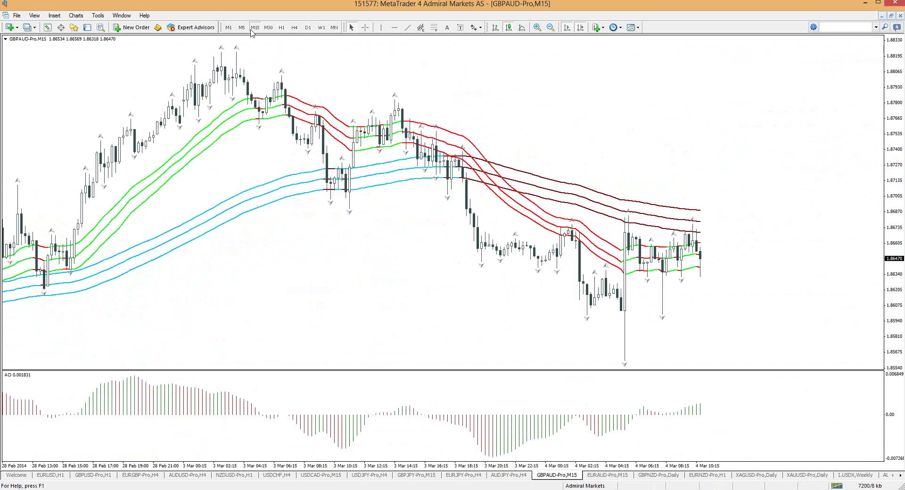
key(ctrl+2)
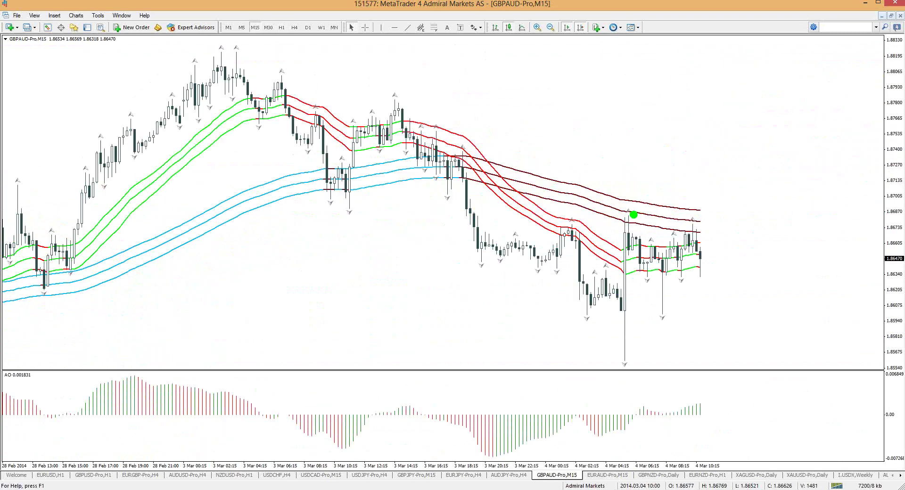
mouse_move(719, 247)
mouse_down()
mouse_move(711, 239)
mouse_move(722, 287)
mouse_move(709, 250)
mouse_up()
key(ctrl+2)
drag(632, 211, 679, 215)
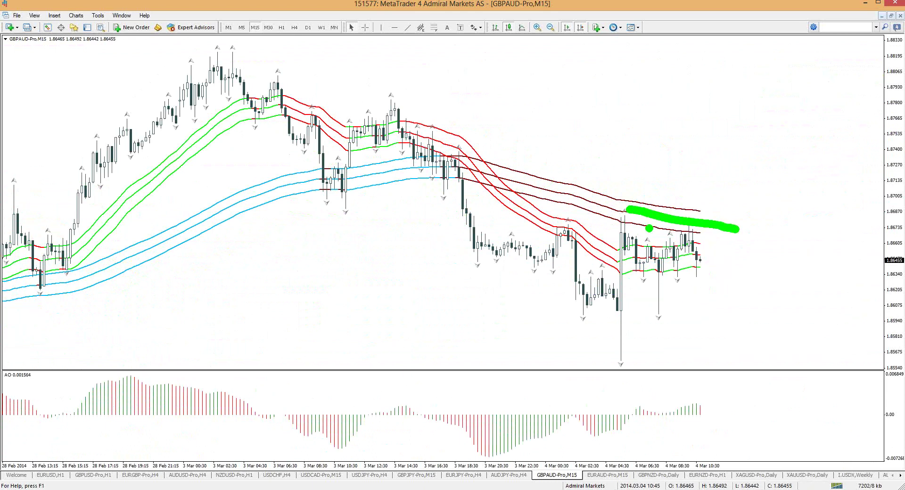
key(Escape)
key(ctrl+2)
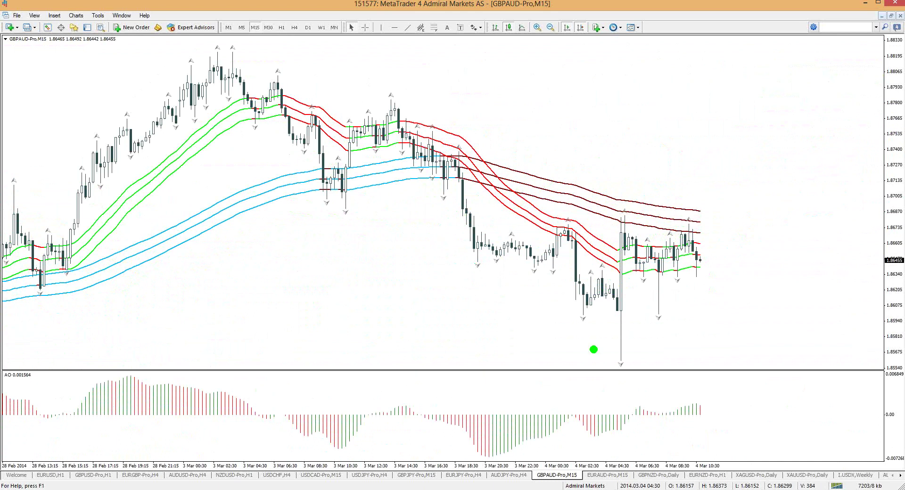
drag(574, 349, 718, 351)
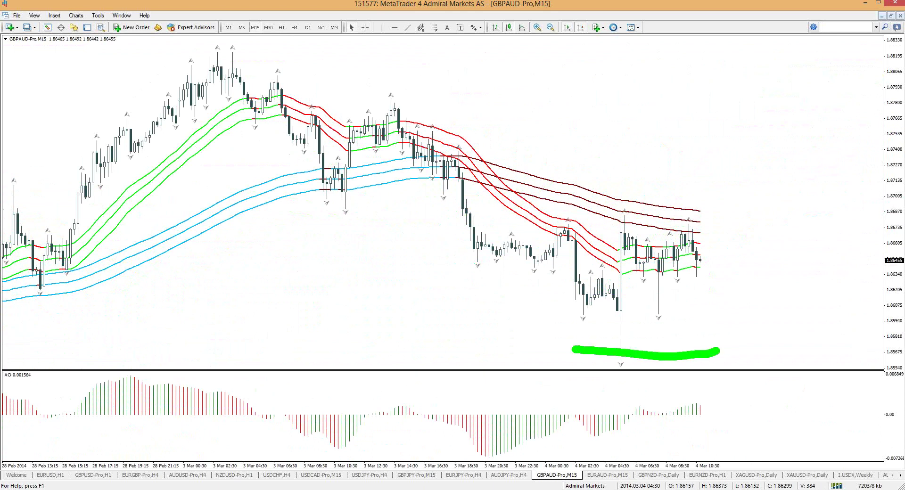
key(r)
mouse_move(598, 220)
mouse_down()
mouse_move(758, 227)
mouse_move(577, 232)
mouse_up()
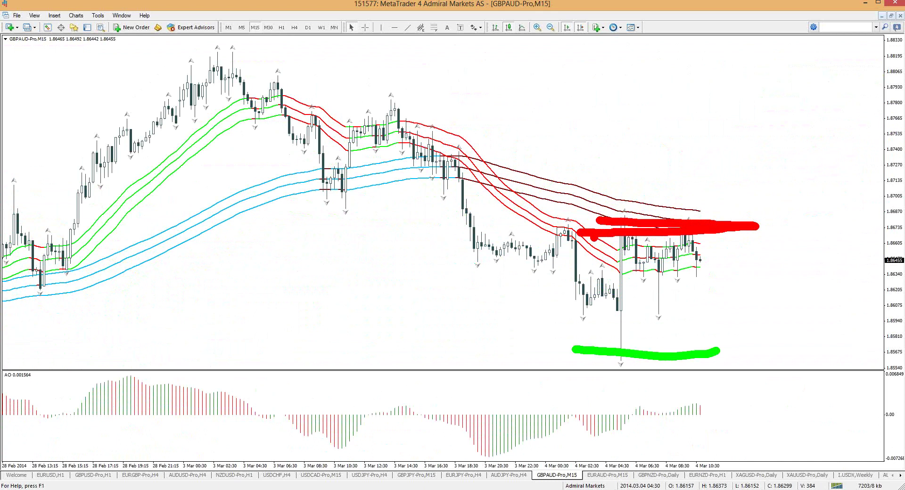
key(b)
mouse_move(710, 218)
mouse_down()
mouse_move(731, 145)
mouse_move(704, 153)
mouse_move(759, 152)
mouse_up()
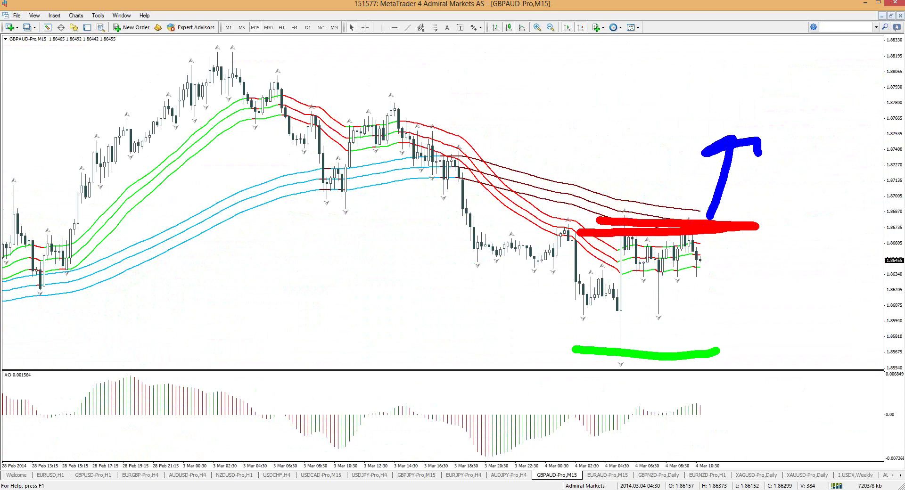
Switch to the EURAUD-Pro M15 chart and sketch, then erase, freehand marks near the latest candles.
click(599, 477)
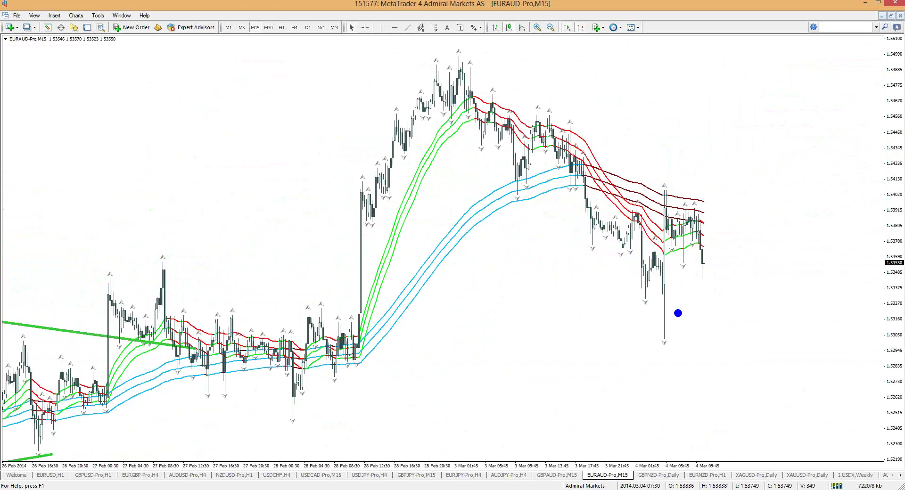
mouse_move(665, 335)
mouse_down()
mouse_move(678, 253)
mouse_move(665, 186)
mouse_move(656, 331)
mouse_up()
key(Escape)
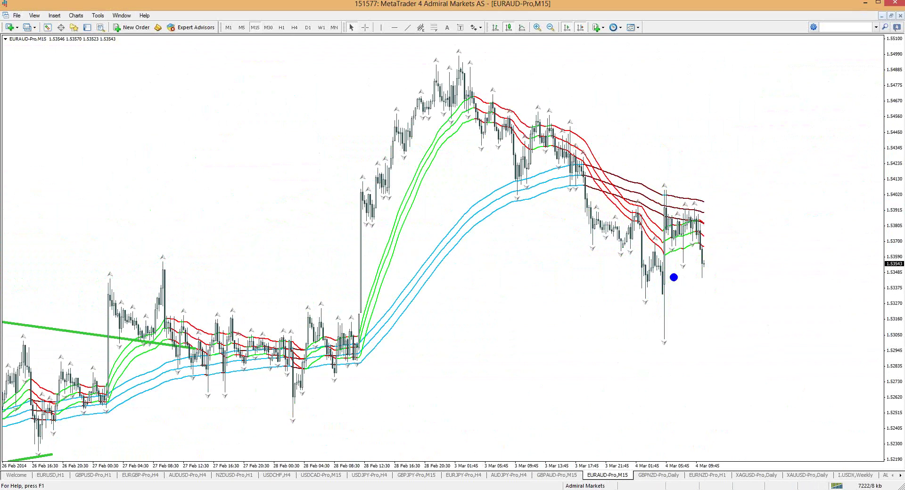
mouse_move(669, 199)
mouse_down()
mouse_move(670, 242)
mouse_move(690, 220)
mouse_move(698, 278)
mouse_up()
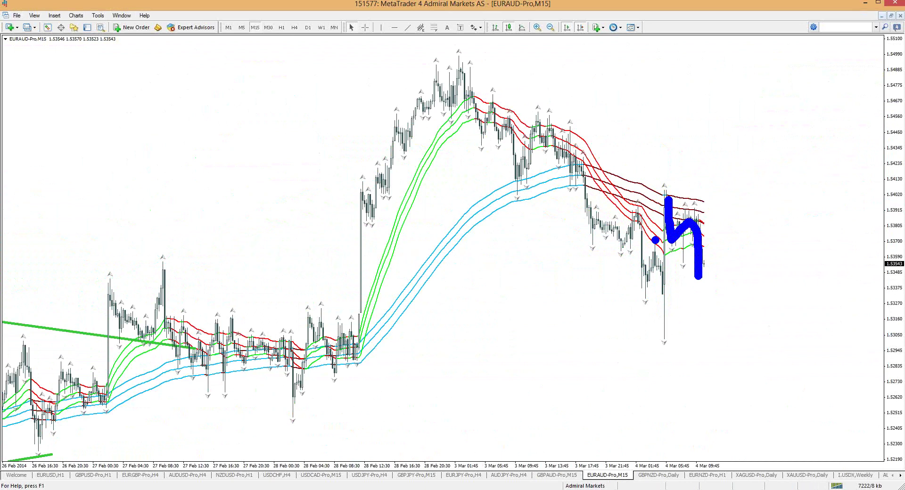
key(Escape)
Draw a falling trendline from the 3 Mar high, then sketch and erase a blue upward arrow.
click(408, 27)
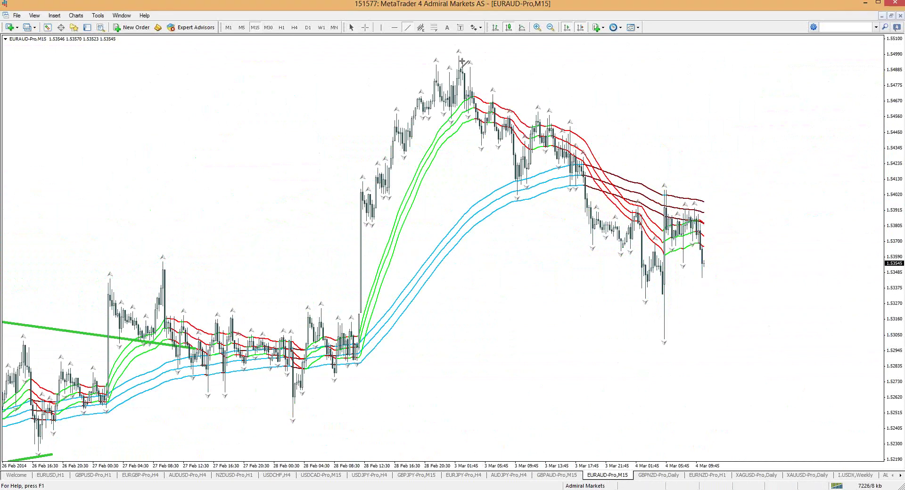
drag(460, 60, 768, 258)
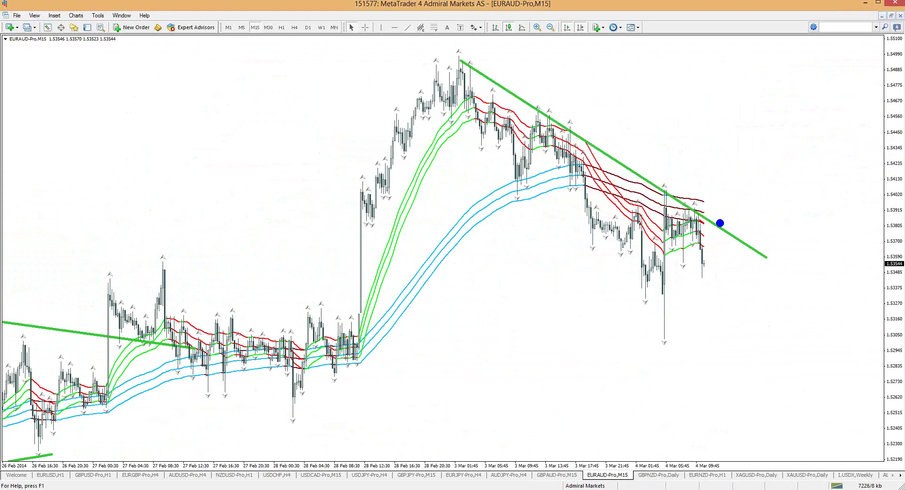
drag(720, 222, 774, 74)
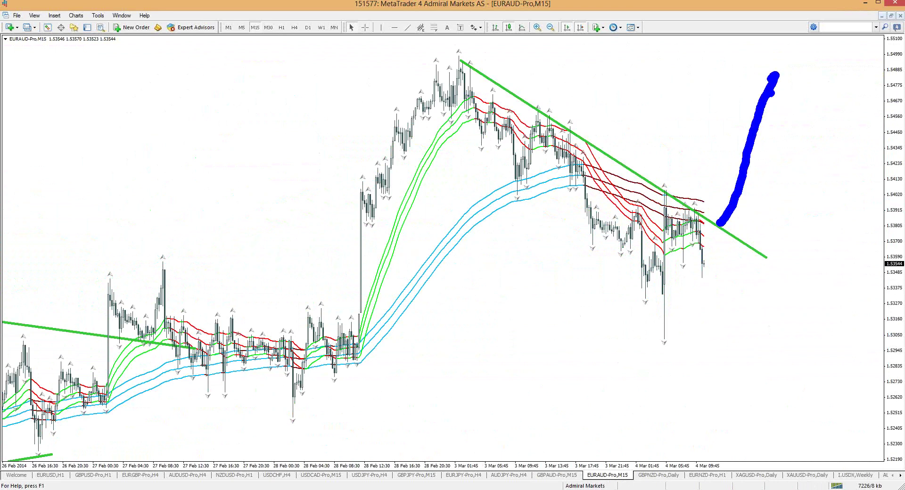
mouse_move(711, 199)
mouse_down()
mouse_move(760, 53)
mouse_move(773, 84)
mouse_up()
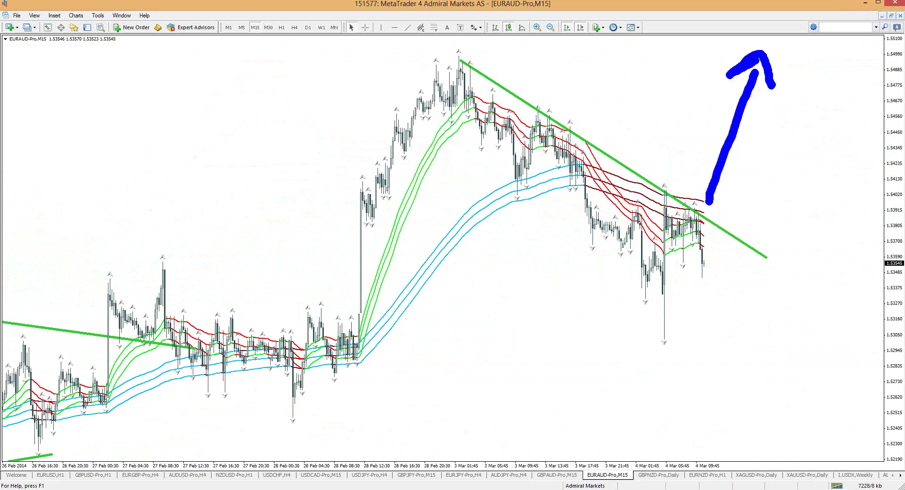
key(Escape)
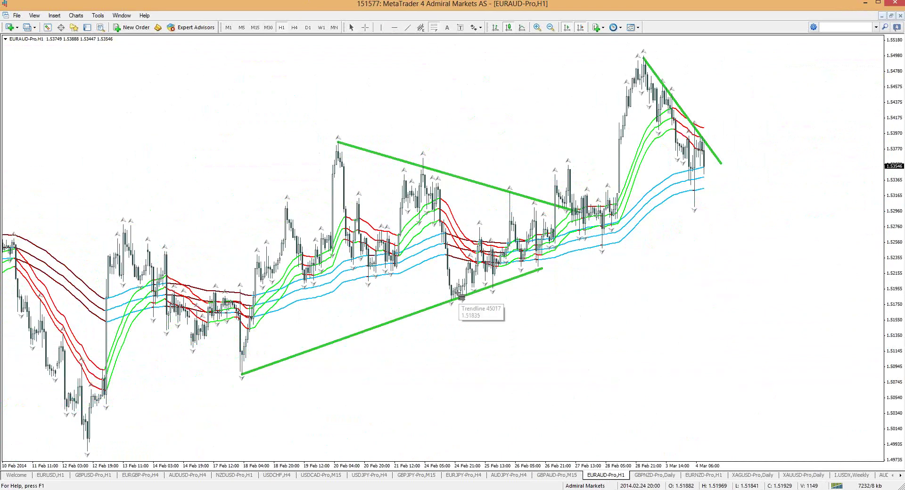
Draw a Fibonacci retracement from the February low to the late-February high, clearing a blue stroke.
drag(461, 298, 520, 57)
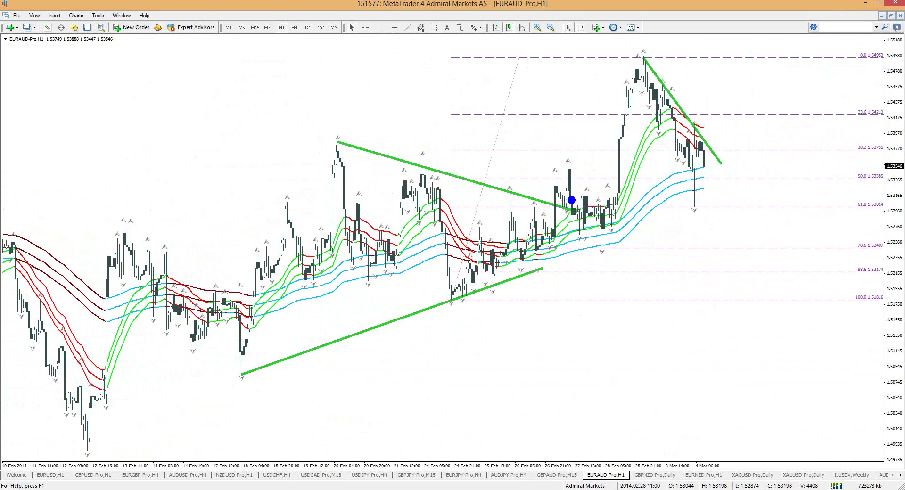
mouse_move(572, 200)
mouse_down()
mouse_move(604, 100)
mouse_move(597, 83)
mouse_move(625, 97)
mouse_up()
key(Escape)
Add an Awesome Oscillator pane with default settings and toggle Chart Shift.
right_click(582, 369)
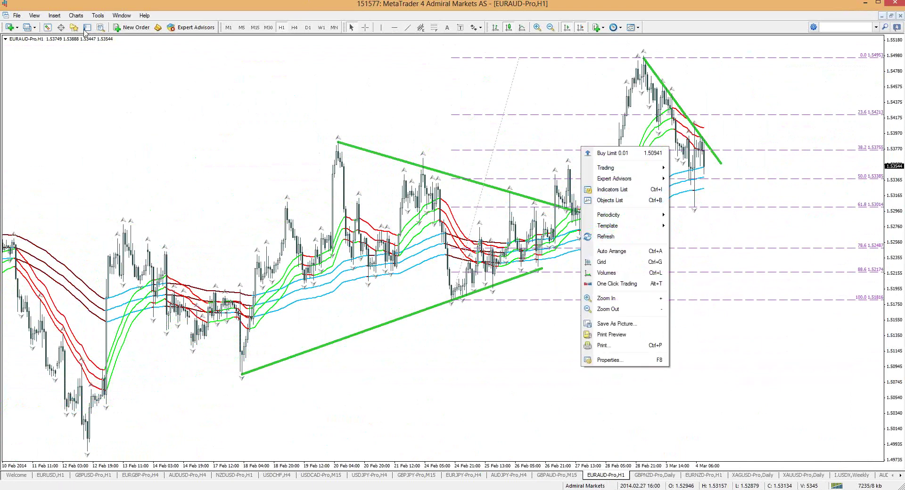
click(58, 15)
mouse_move(90, 32)
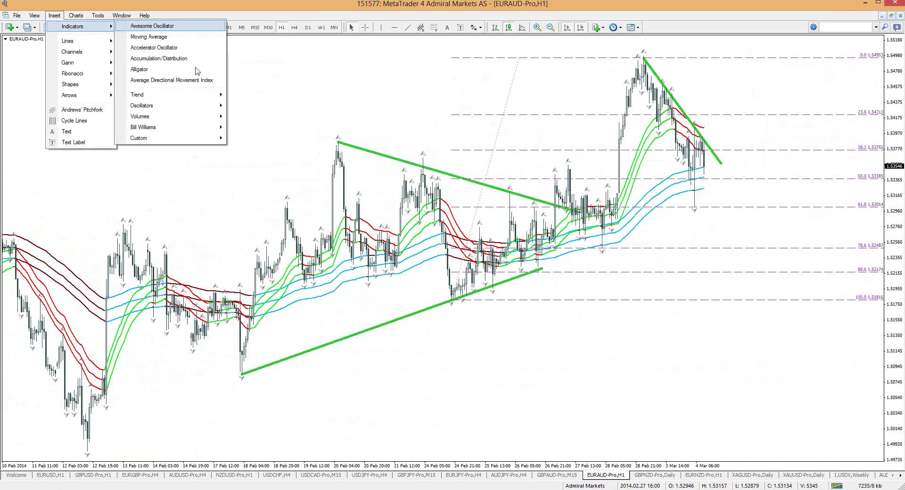
click(142, 27)
key(Return)
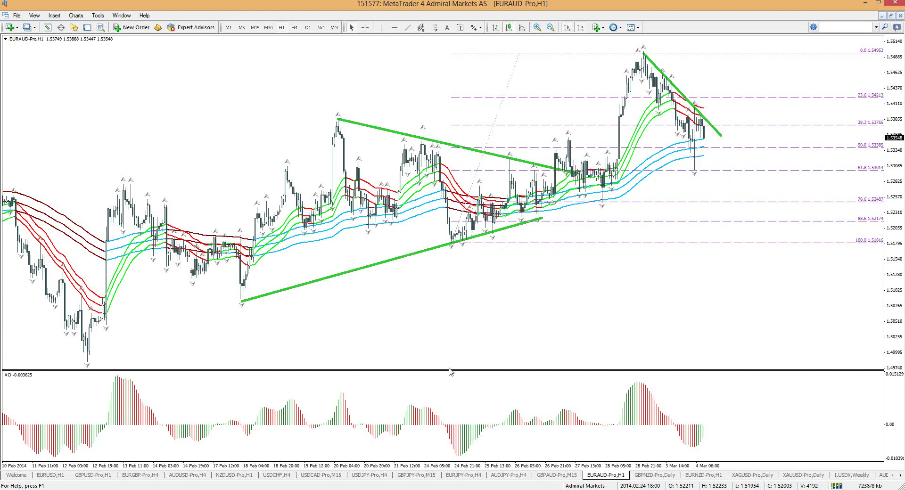
click(581, 27)
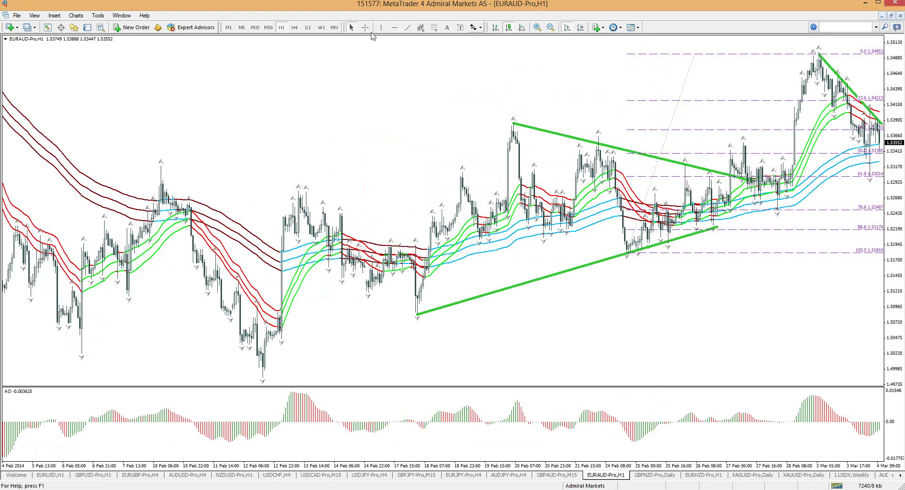
Check EURAUD on the 4-hour timeframe with chart shift toggled, then return to hourly.
click(294, 27)
click(568, 27)
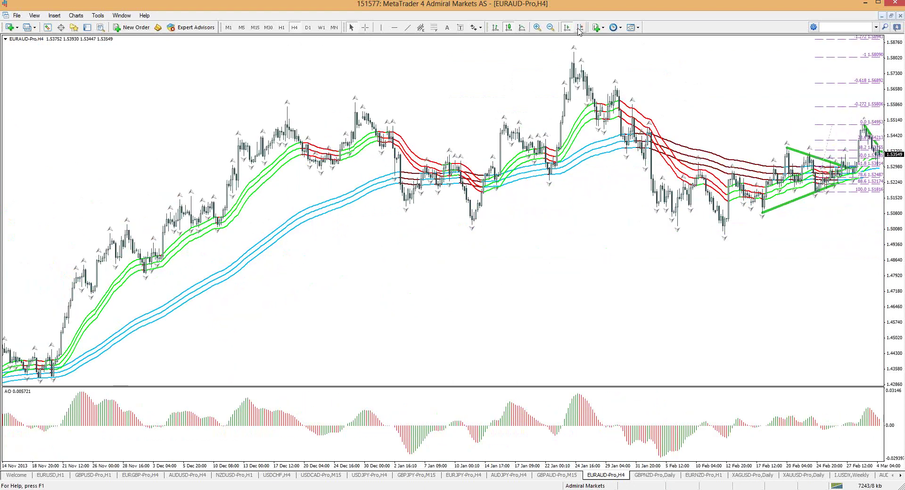
click(581, 27)
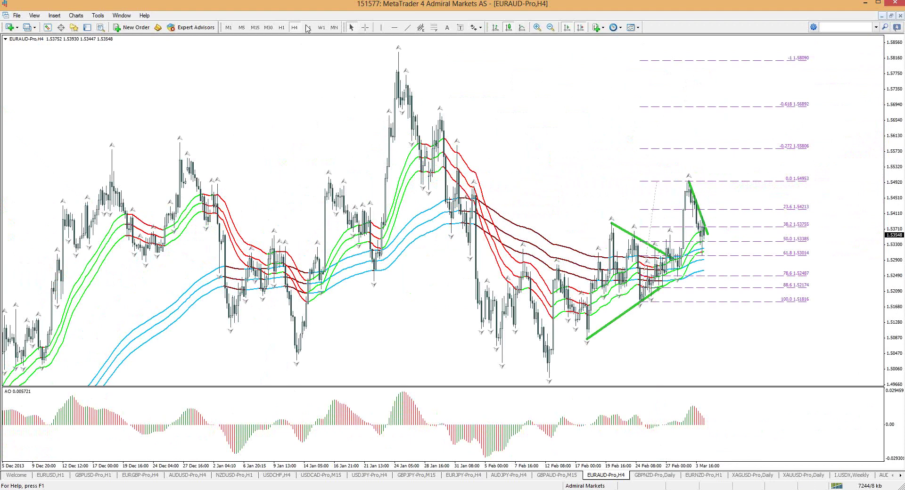
click(281, 27)
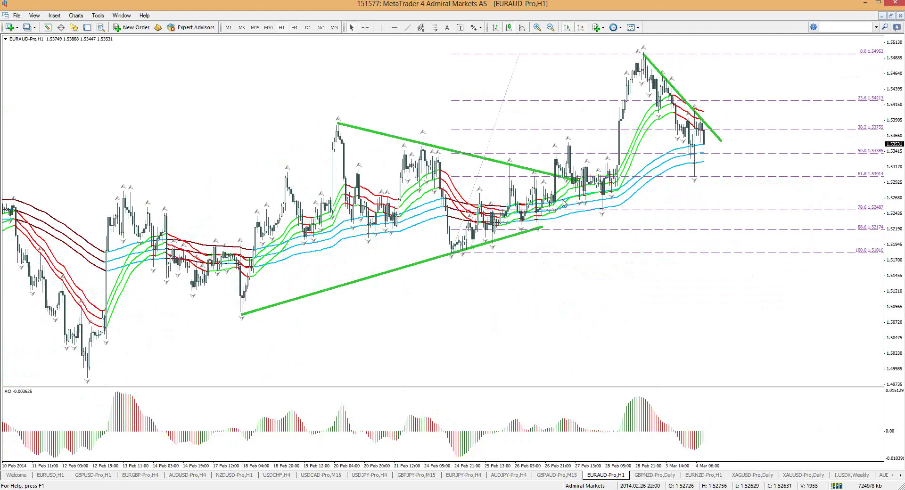
Extend the rising trendline to the right past the latest candles.
mouse_move(563, 200)
double_click(578, 182)
drag(646, 167, 646, 167)
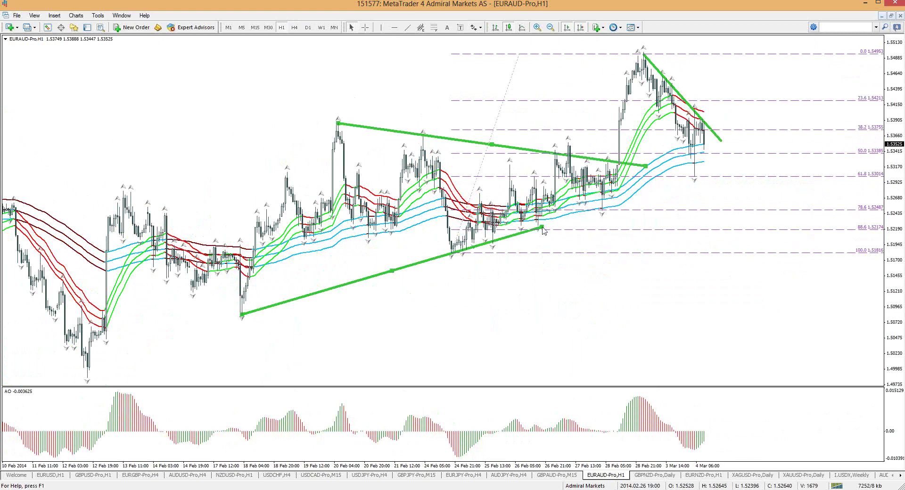
drag(543, 228, 802, 142)
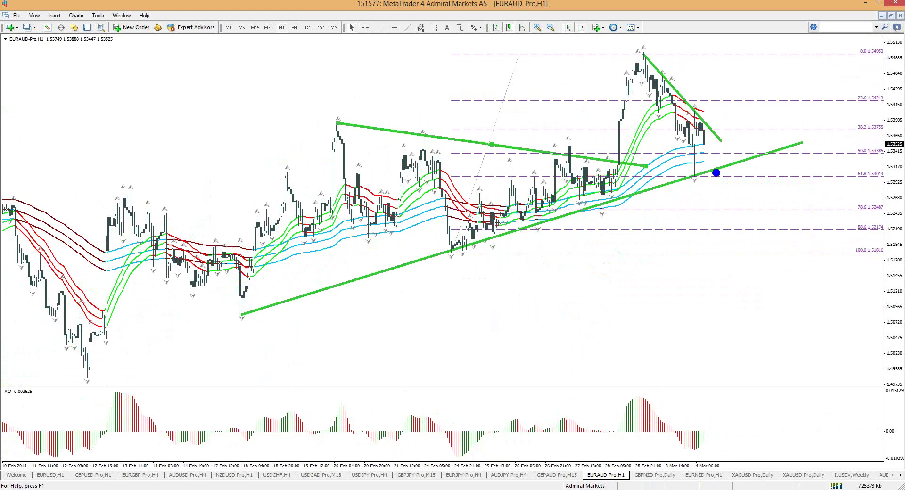
Sketch and erase a touch circle, an expected path and a trace along the descending trendline.
mouse_move(716, 172)
mouse_down()
mouse_move(703, 163)
mouse_move(704, 189)
mouse_move(714, 171)
mouse_up()
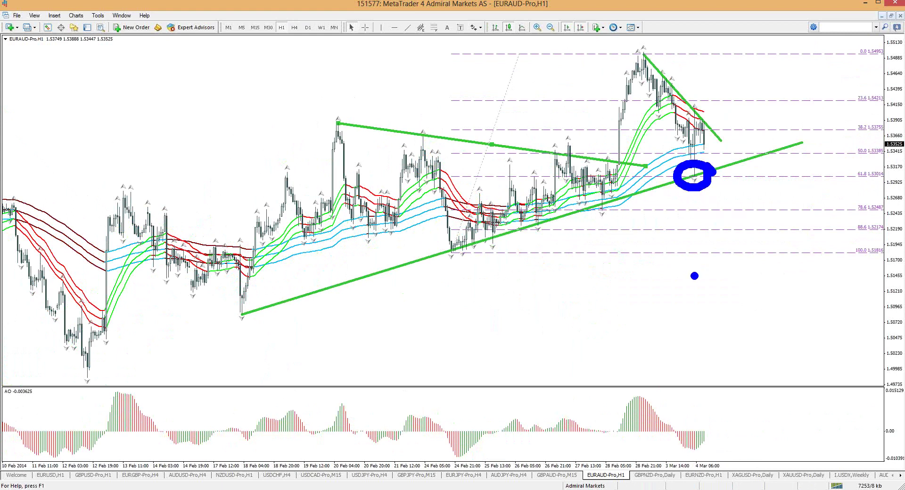
key(Escape)
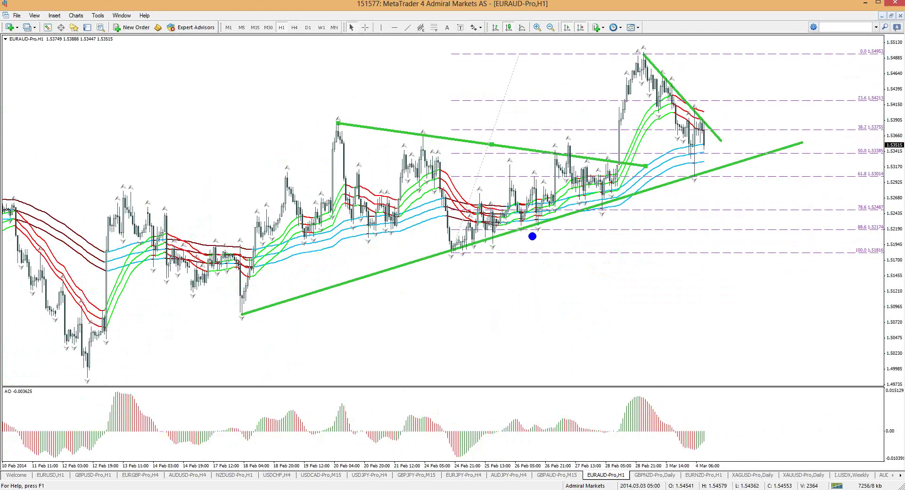
mouse_move(609, 174)
mouse_down()
mouse_move(639, 59)
mouse_move(686, 149)
mouse_move(767, 63)
mouse_move(781, 104)
mouse_up()
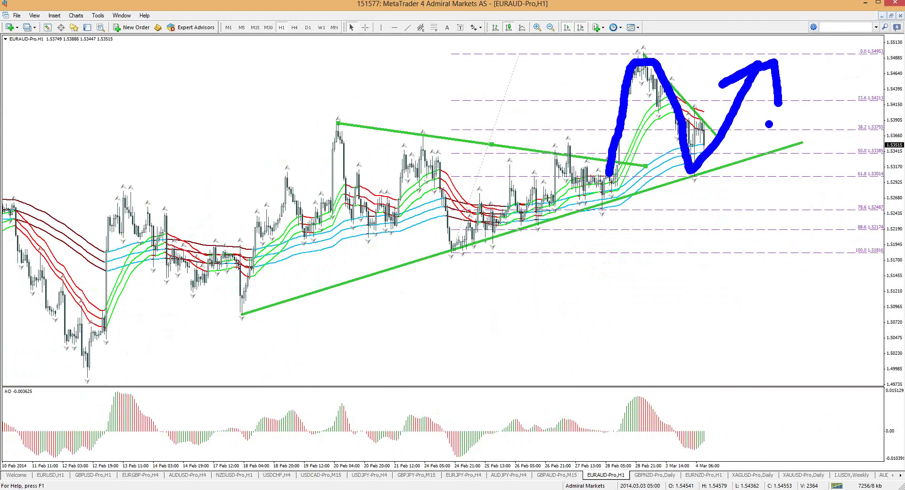
key(Escape)
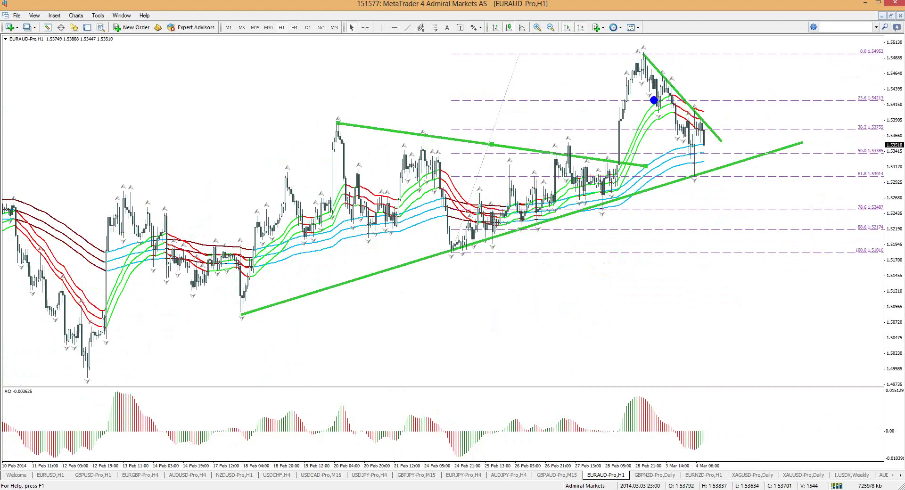
drag(644, 60, 729, 154)
key(Escape)
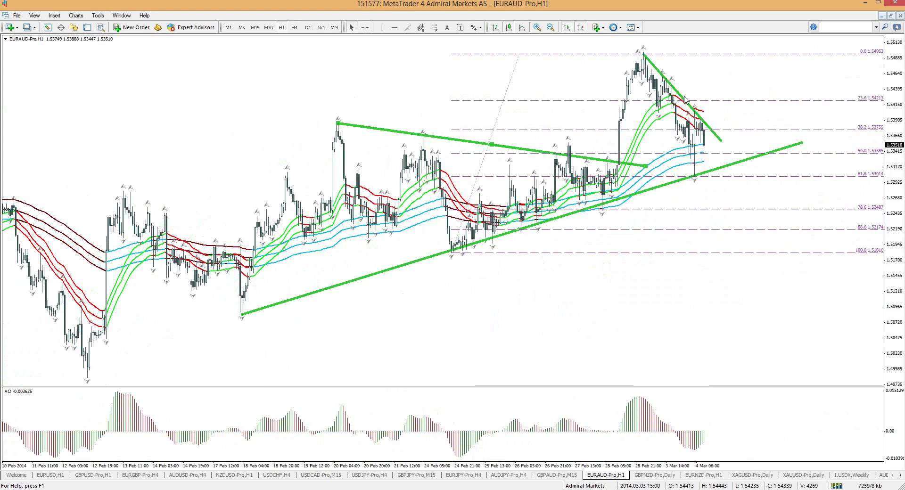
Recolour the descending trendline OrangeRed in its properties.
right_click(681, 93)
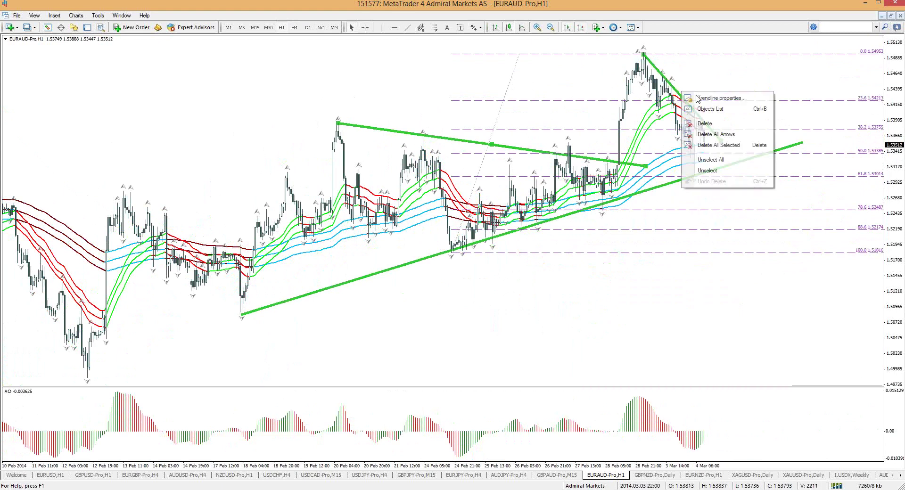
click(699, 99)
click(368, 212)
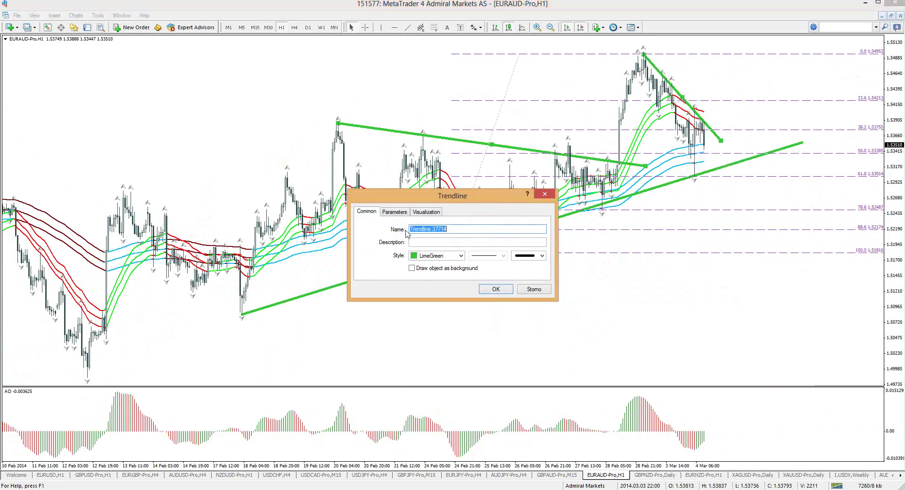
click(461, 255)
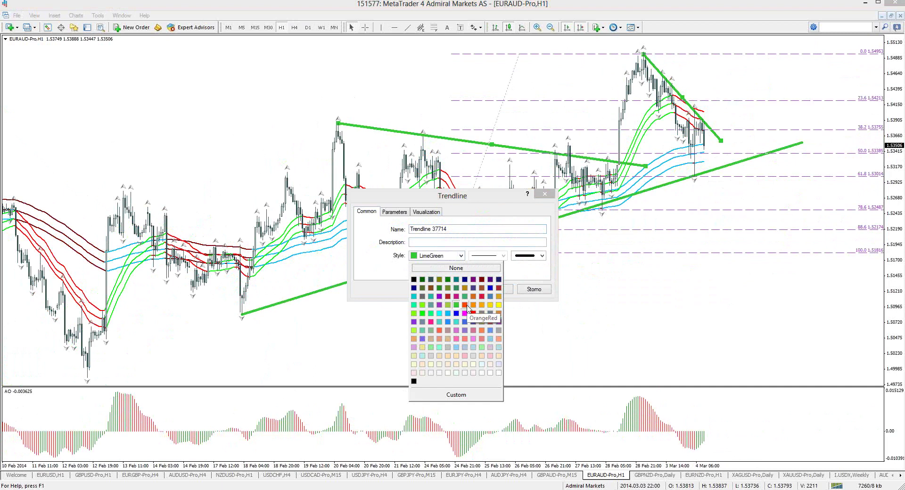
click(483, 315)
click(494, 289)
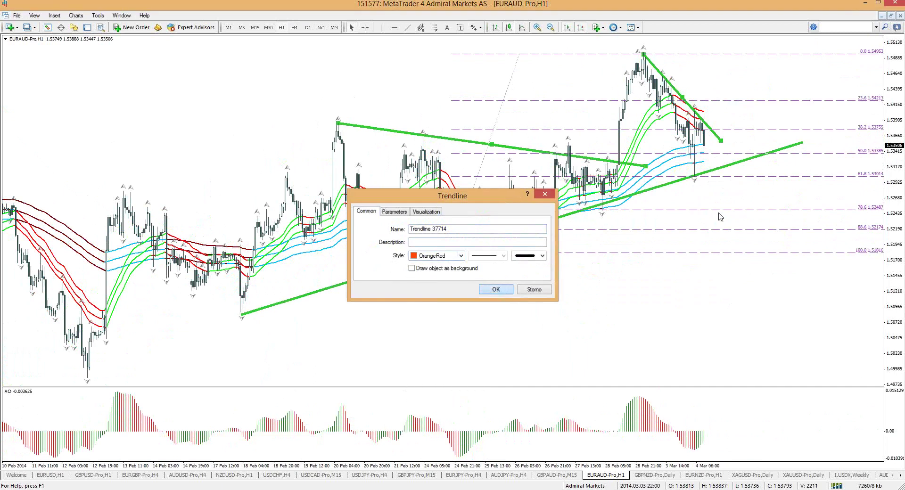
Change the descending trendline's colour to Magenta and deselect it.
right_click(721, 140)
click(732, 146)
click(459, 258)
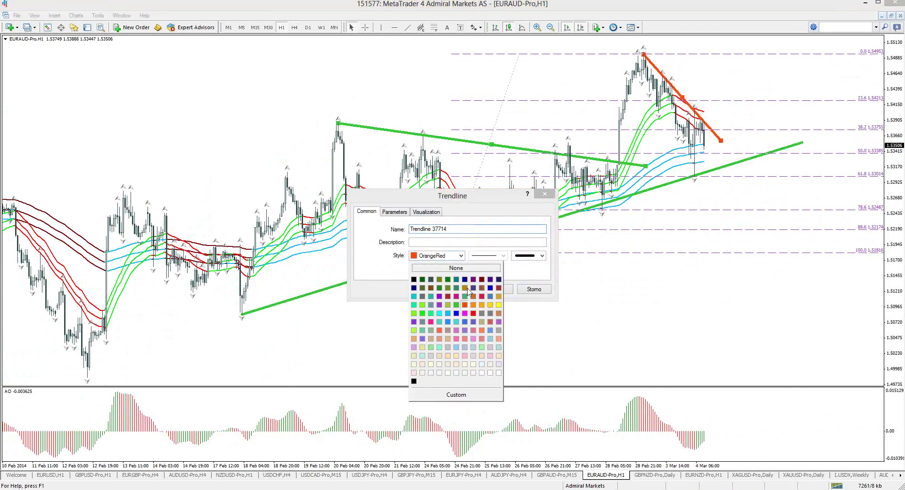
click(465, 314)
click(494, 289)
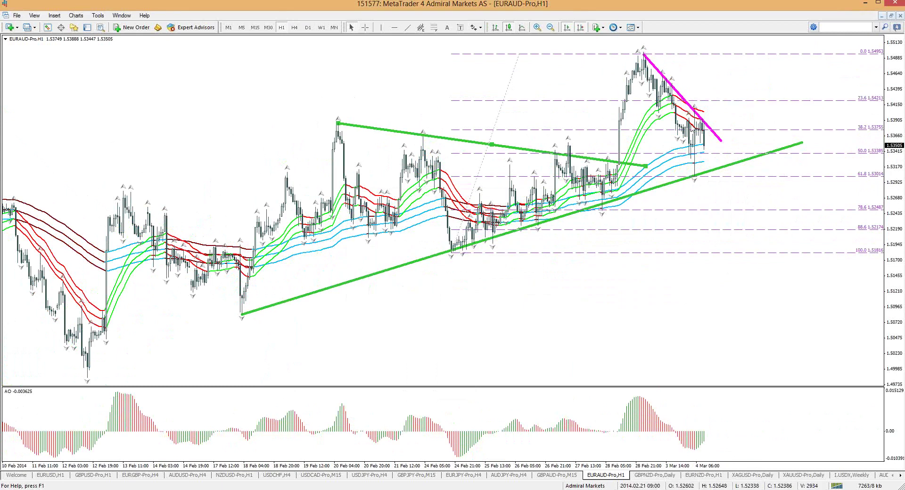
click(705, 112)
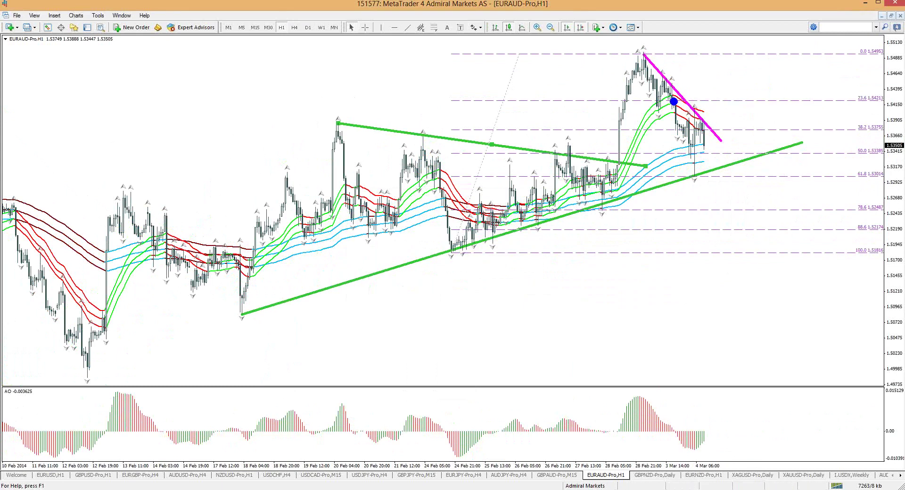
Sketch blue touch and breakout marks and a red downward arrow, clearing each with the pen hotkey.
mouse_move(674, 100)
mouse_down()
mouse_move(703, 114)
mouse_move(703, 134)
mouse_up()
mouse_move(719, 101)
mouse_down()
mouse_move(729, 49)
mouse_move(744, 53)
mouse_up()
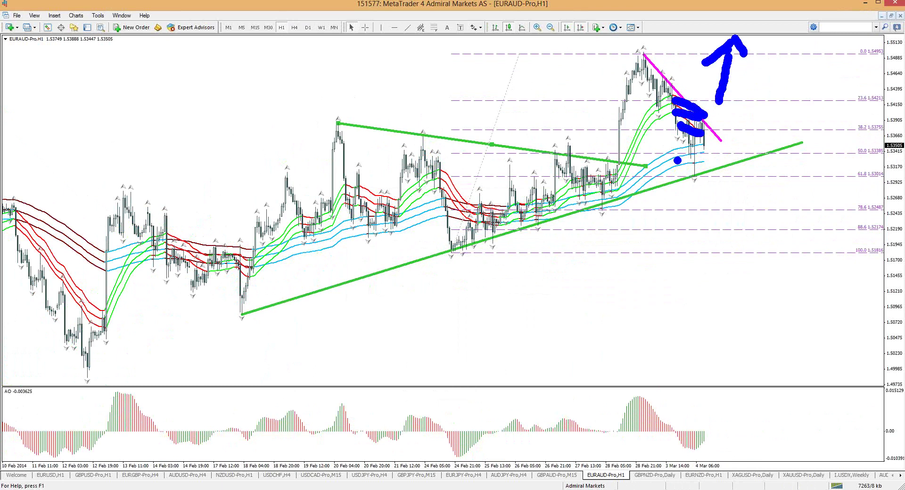
key(e)
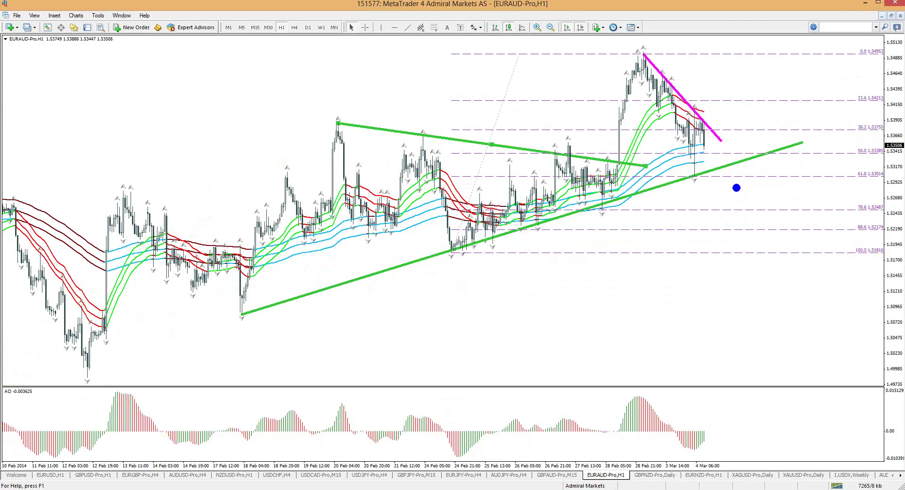
key(r)
drag(721, 174, 724, 241)
drag(710, 231, 740, 216)
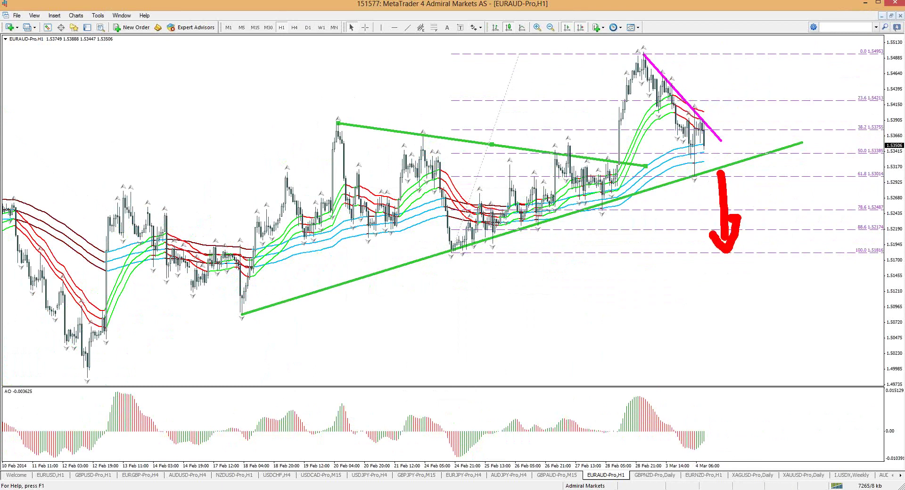
key(e)
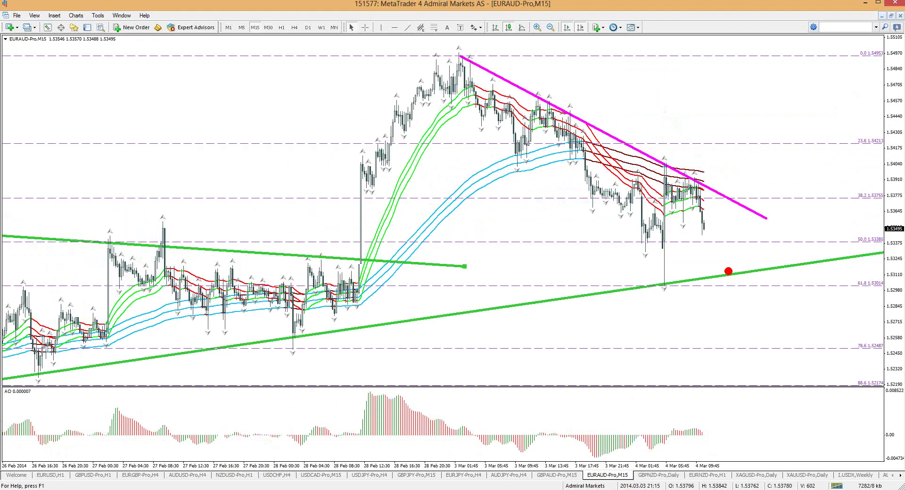
Sketch and clear a red circle and upward arrow on EURAUD M15, then open EURGBP-Pro H4.
mouse_move(729, 272)
mouse_down()
mouse_move(723, 278)
mouse_move(730, 258)
mouse_up()
mouse_move(717, 182)
mouse_down()
mouse_move(754, 102)
mouse_move(770, 127)
mouse_up()
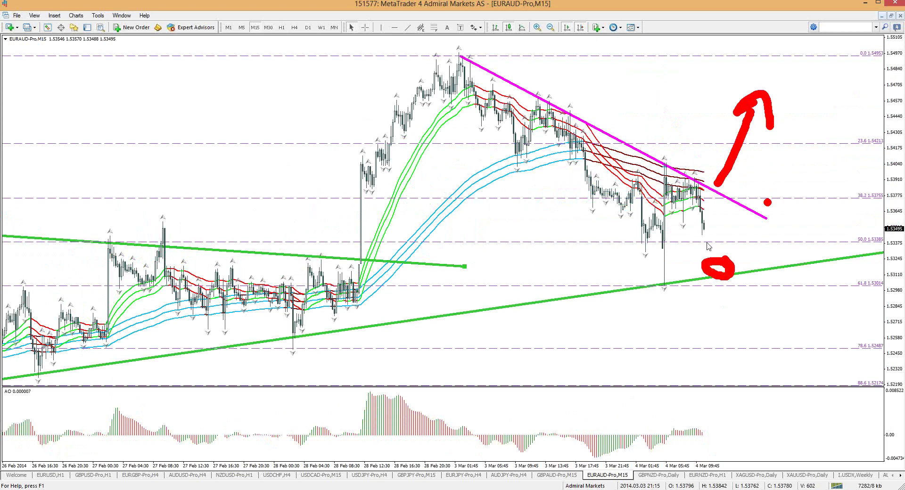
key(Escape)
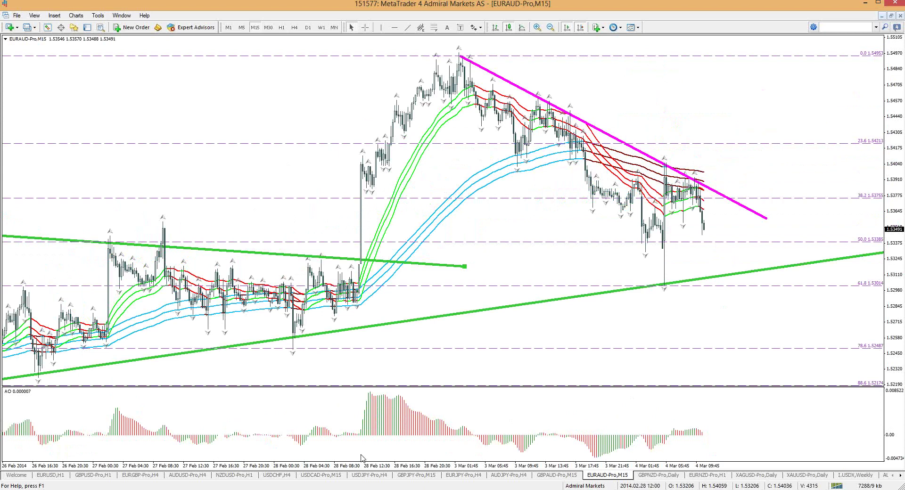
click(134, 478)
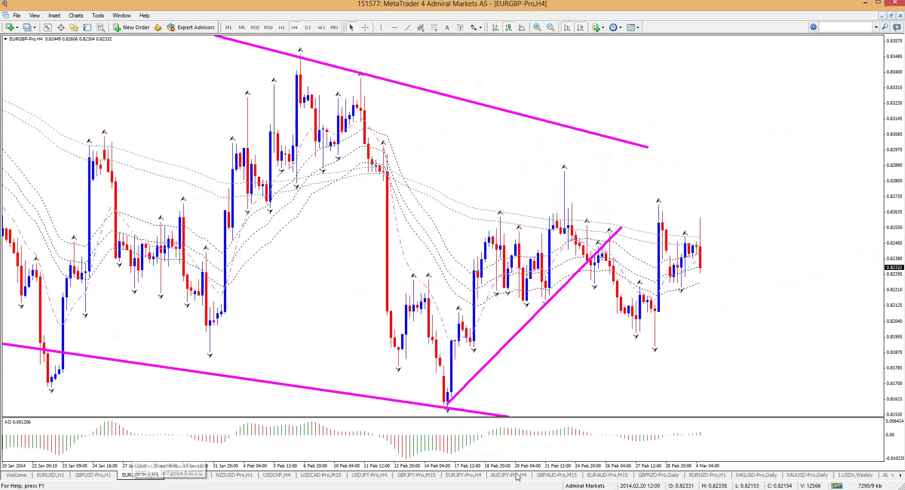
Draw a descending trendline from the 3 Mar high on GBPAUD-Pro M15, then open USDCAD.
click(573, 477)
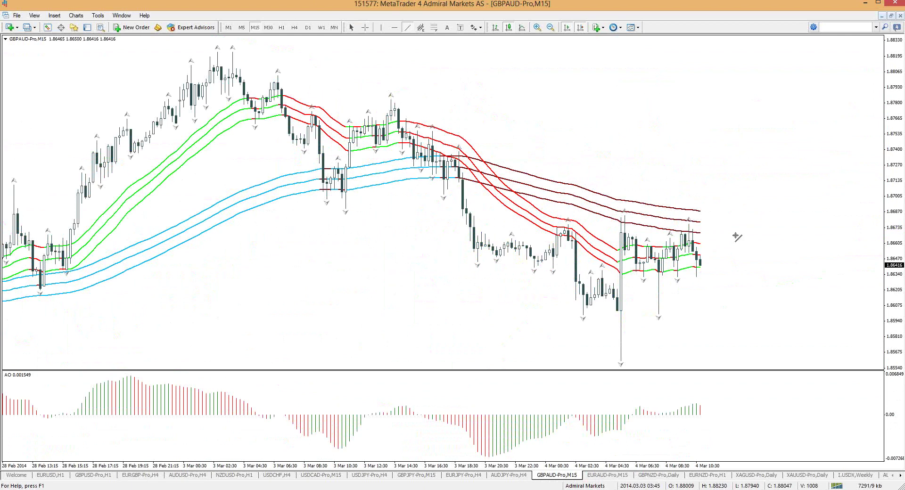
drag(736, 237, 750, 246)
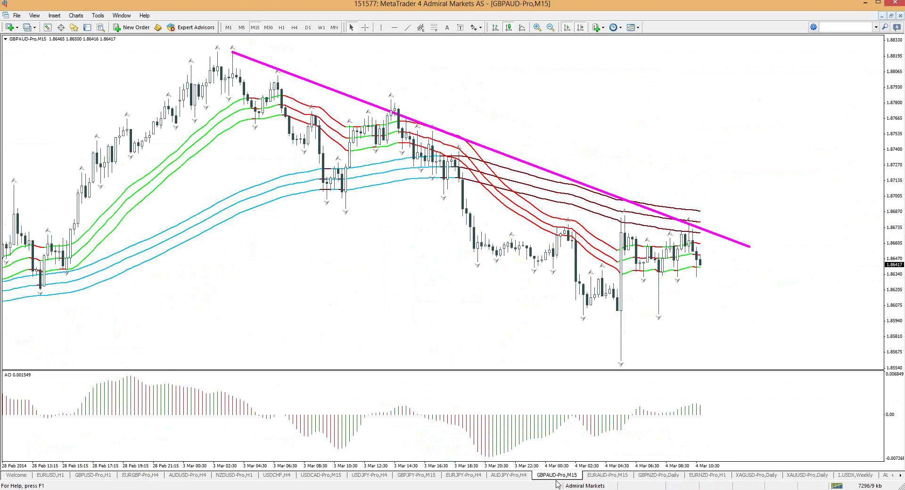
click(338, 476)
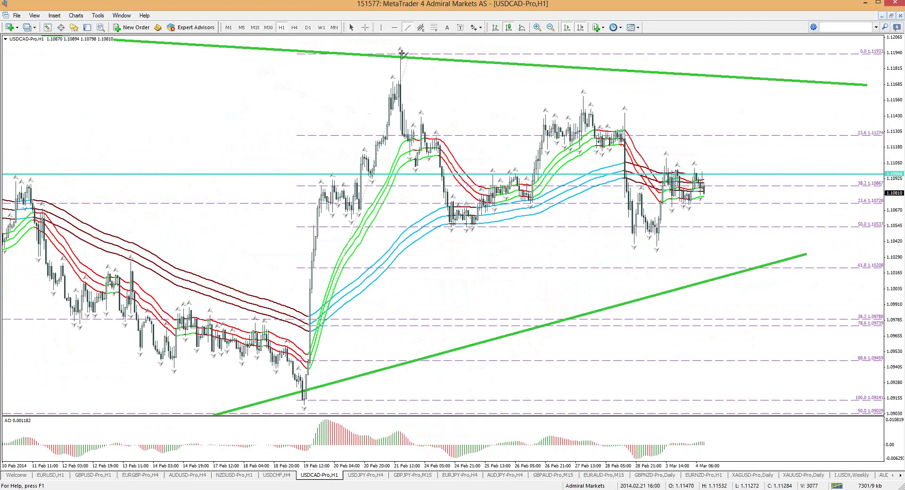
Draw USDCAD's channel from the 21 Feb peak, extend the lower line left, and view M15.
drag(402, 53, 728, 141)
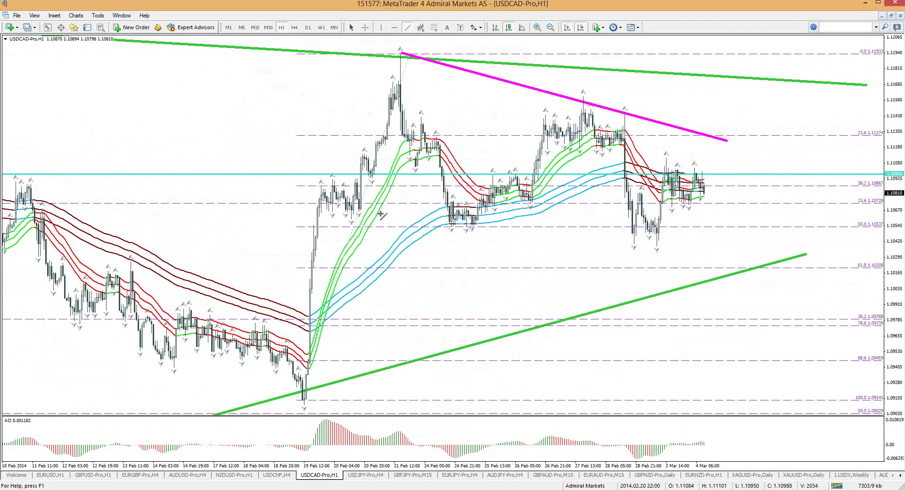
drag(367, 212, 756, 258)
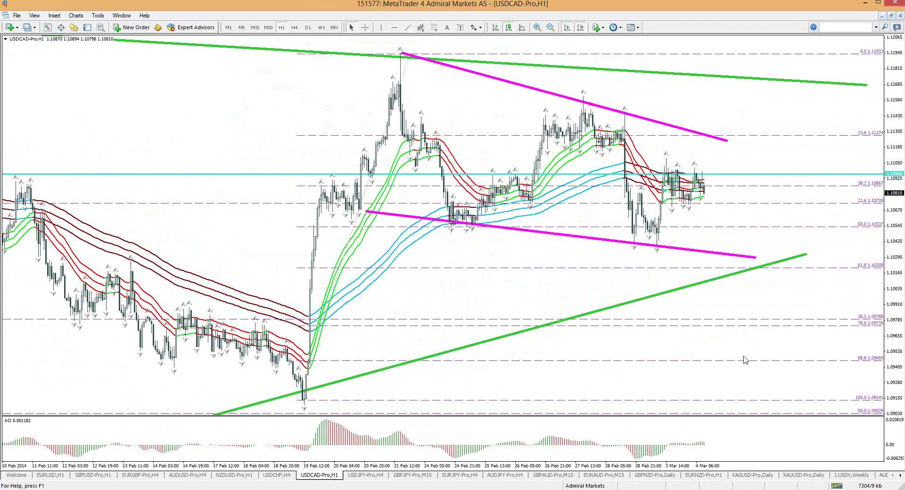
double_click(365, 215)
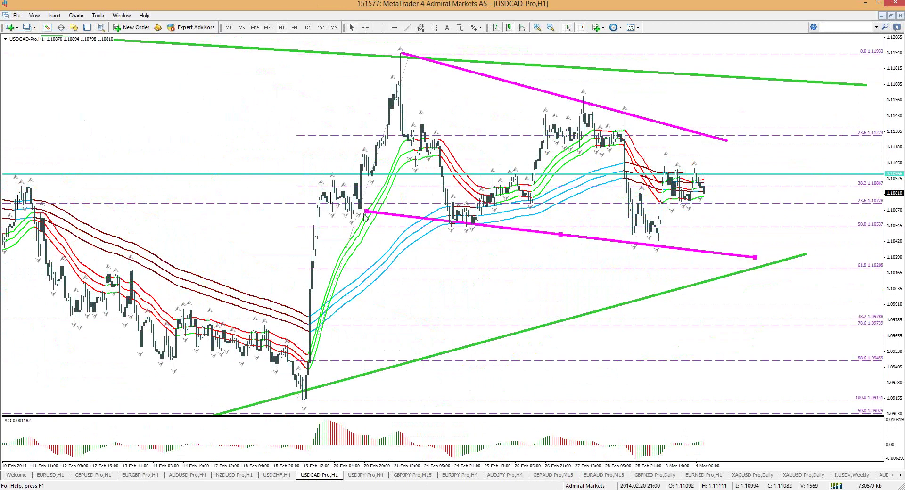
drag(365, 215, 333, 215)
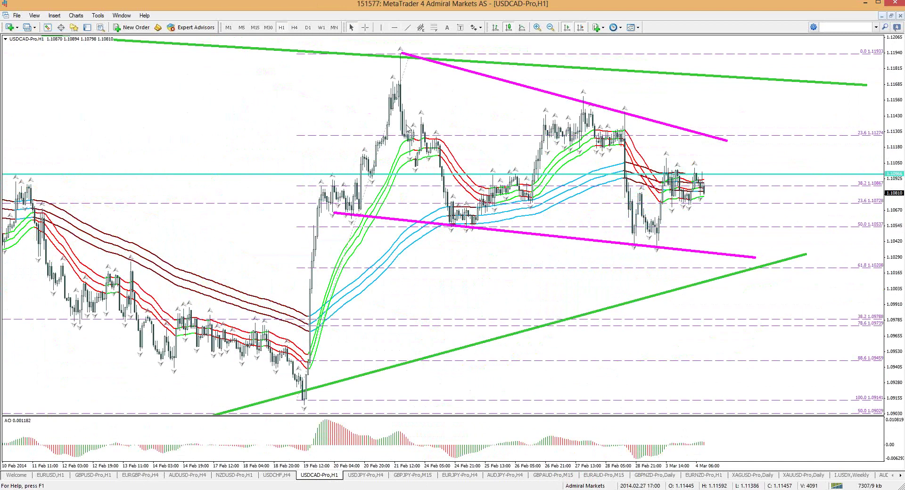
click(255, 27)
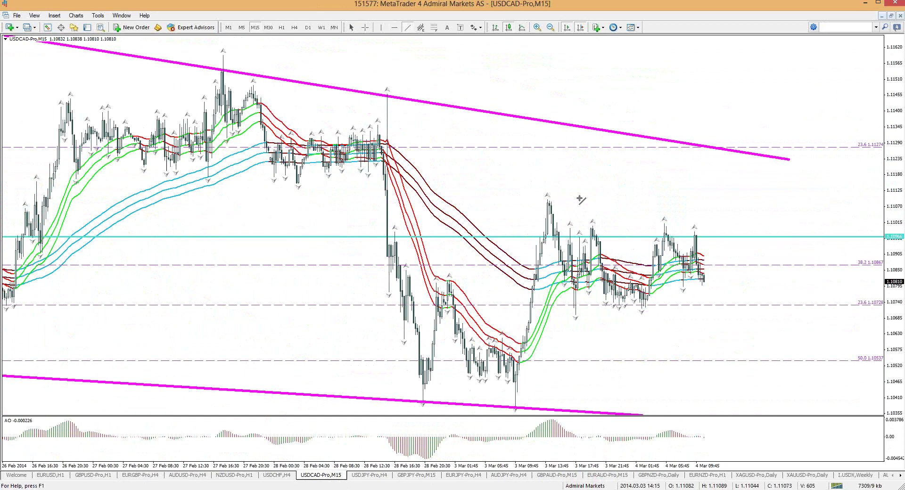
Draw falling and rising trendlines from the 3 Mar high and low, sketching and clearing breakout arrows.
drag(548, 201, 709, 235)
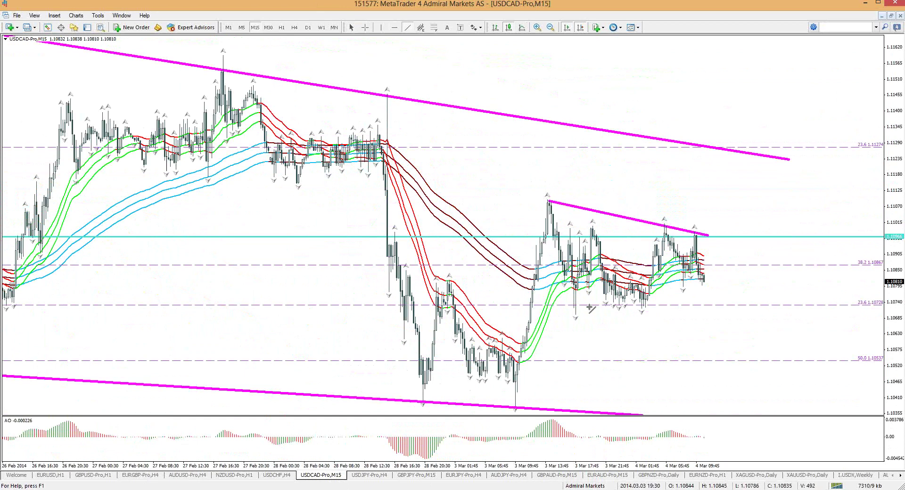
drag(582, 316, 722, 300)
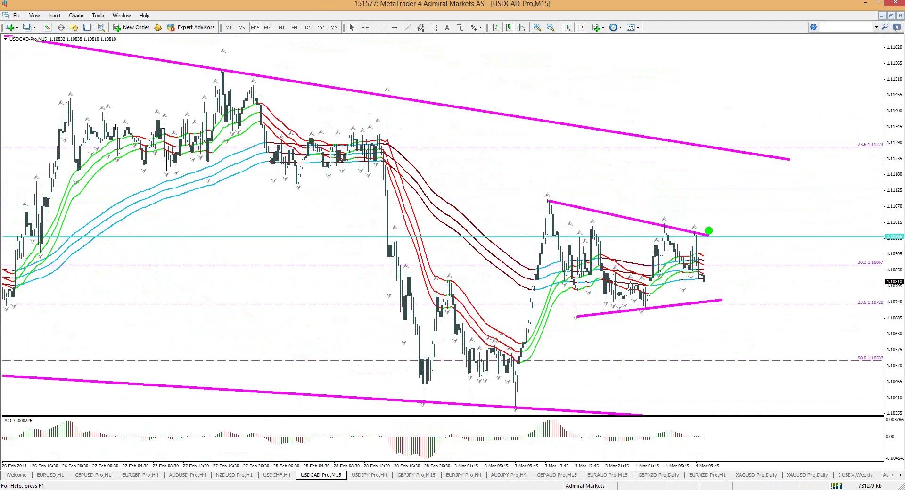
mouse_move(708, 231)
mouse_down()
mouse_move(720, 175)
mouse_move(711, 166)
mouse_move(734, 178)
mouse_up()
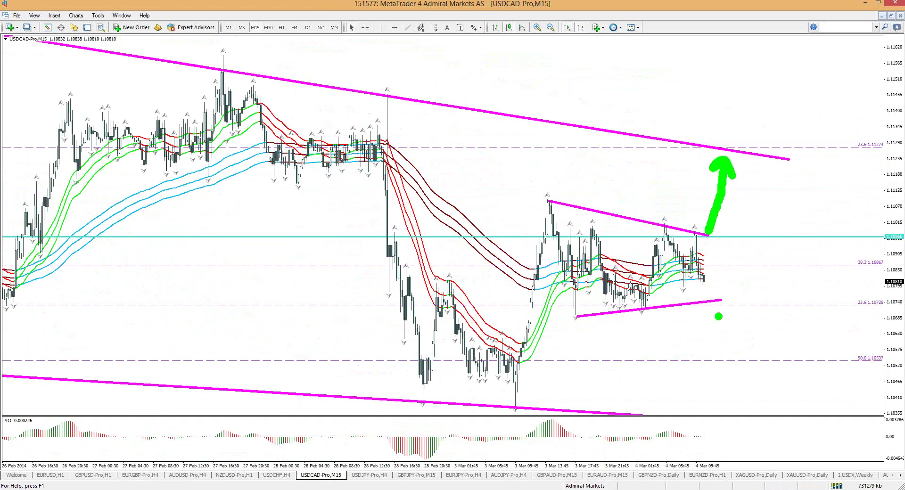
mouse_move(709, 311)
mouse_down()
mouse_move(726, 403)
mouse_move(690, 405)
mouse_up()
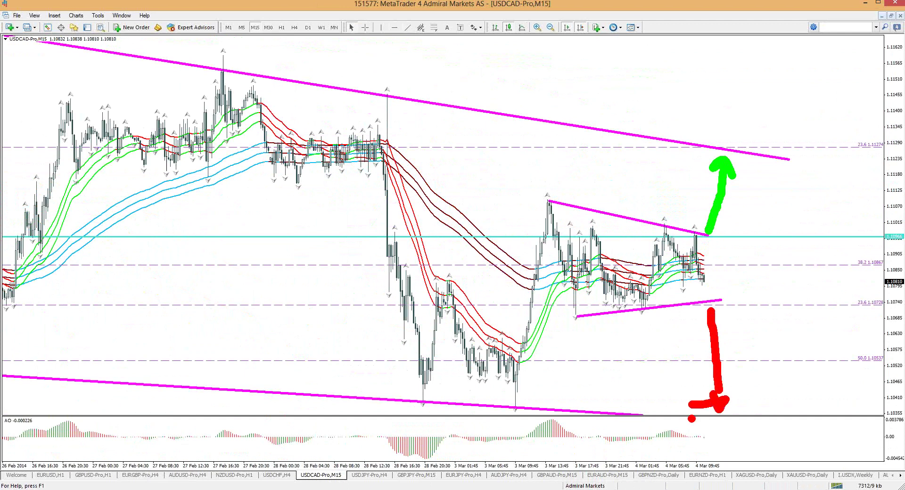
key(Escape)
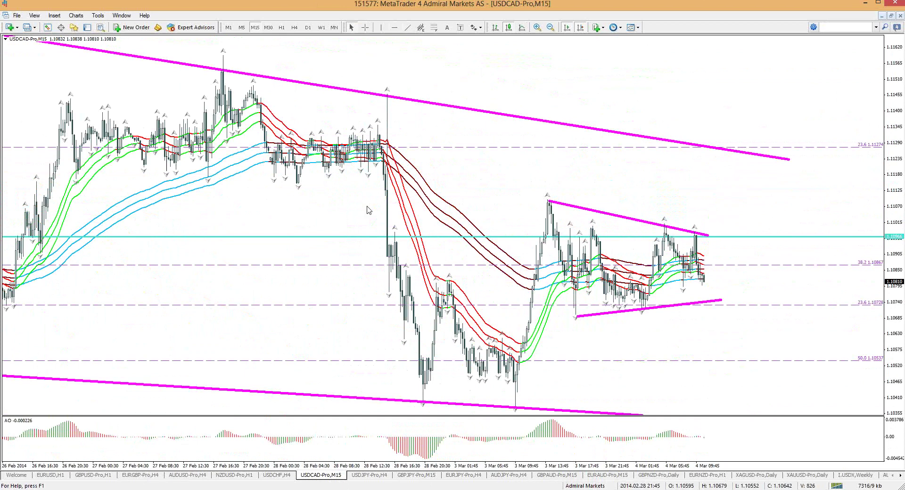
Return USDCAD to H1, sketch and clear red scenario arrows, then open the USDCHF chart.
click(281, 29)
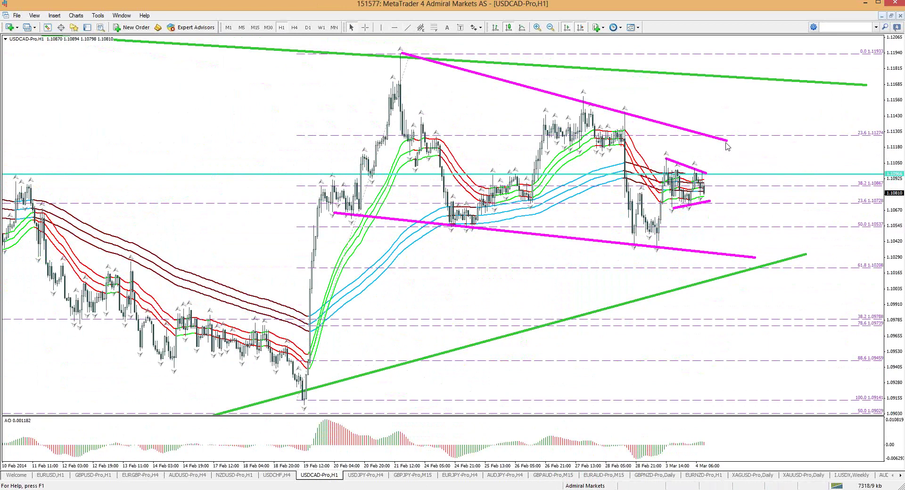
mouse_move(725, 134)
mouse_down()
mouse_move(737, 82)
mouse_move(716, 92)
mouse_move(744, 94)
mouse_up()
click(735, 164)
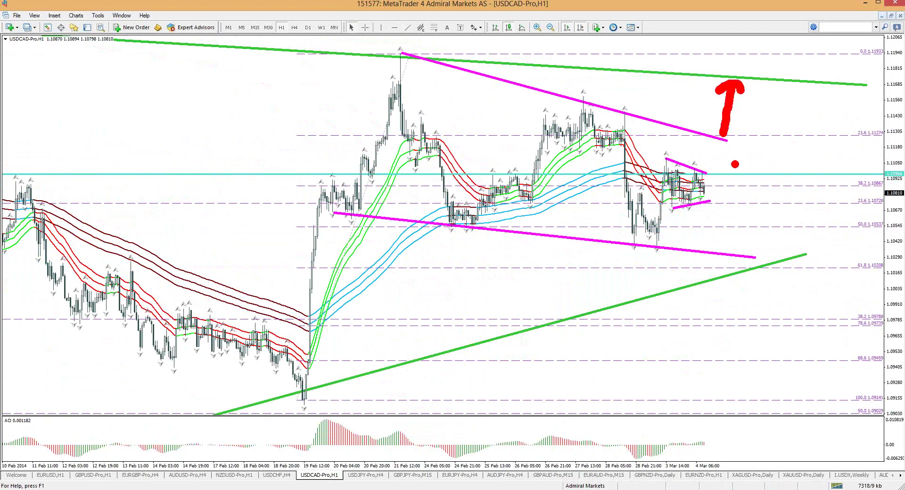
mouse_move(693, 251)
mouse_down()
mouse_move(690, 279)
mouse_move(702, 275)
mouse_up()
key(Escape)
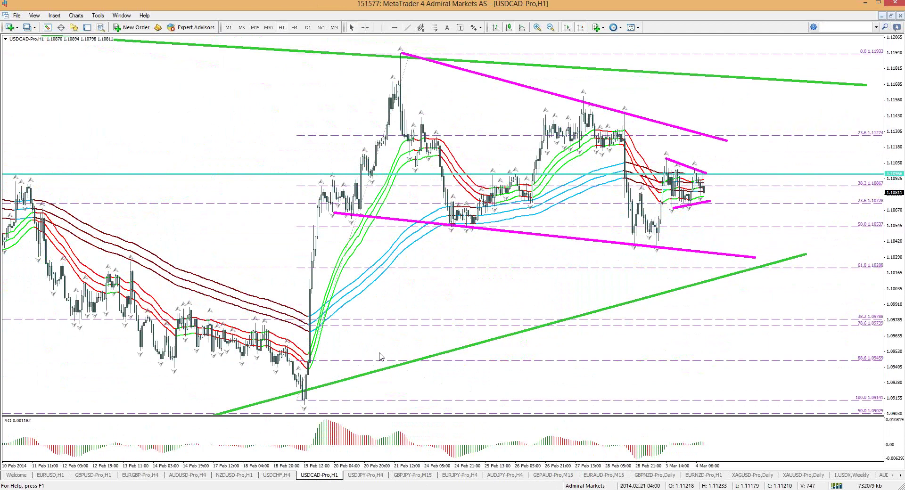
click(285, 475)
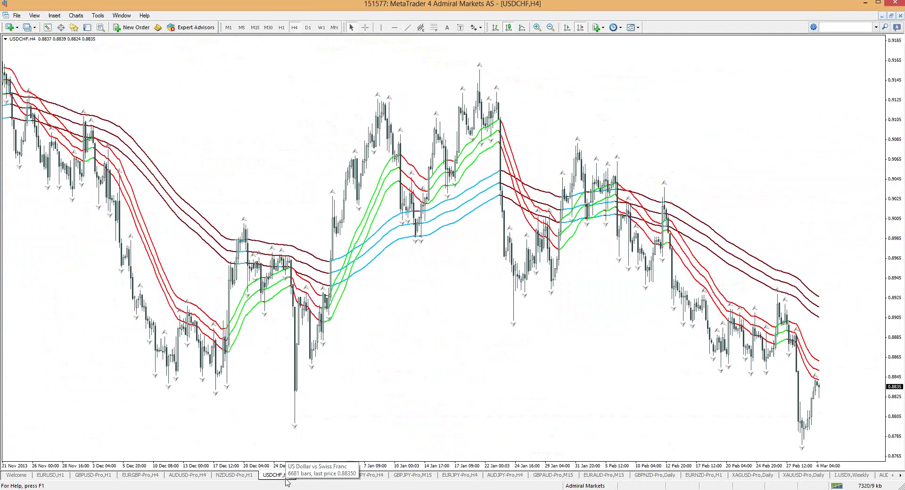
Cycle USDCHF through H1, H4, daily and weekly timeframes, toggling chart shift and widening bars.
click(281, 27)
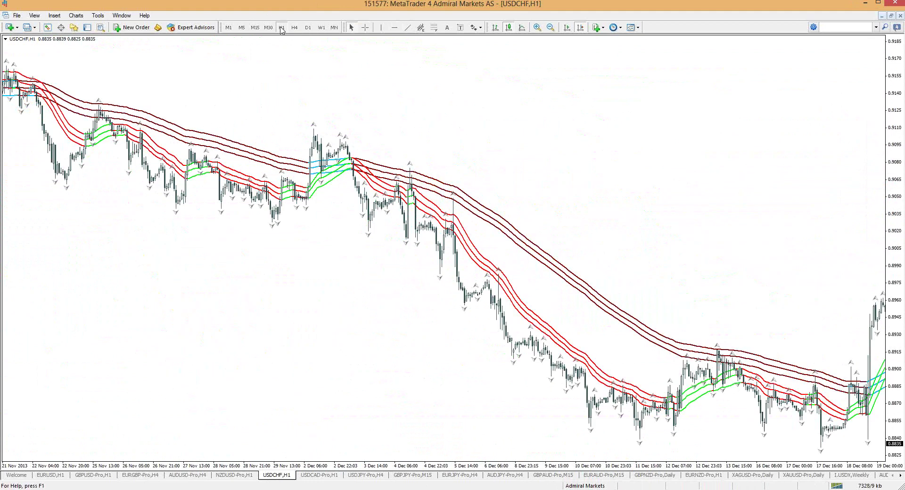
click(579, 29)
click(579, 29)
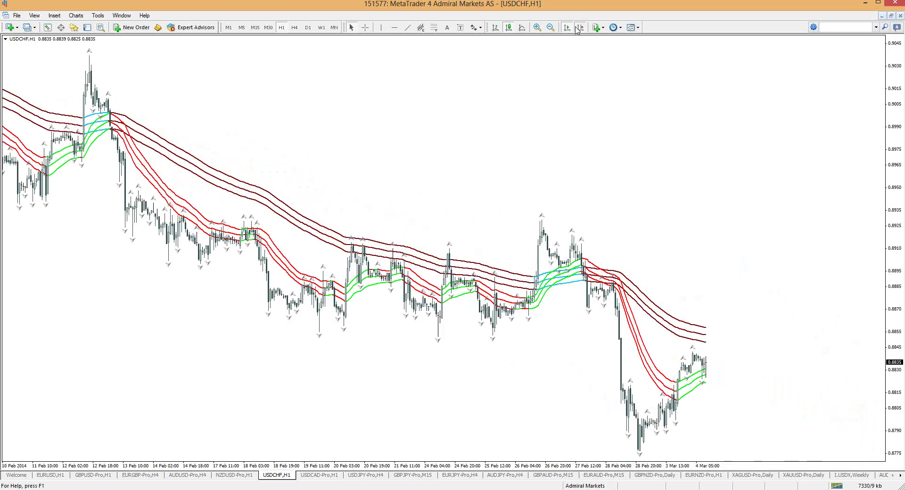
click(294, 27)
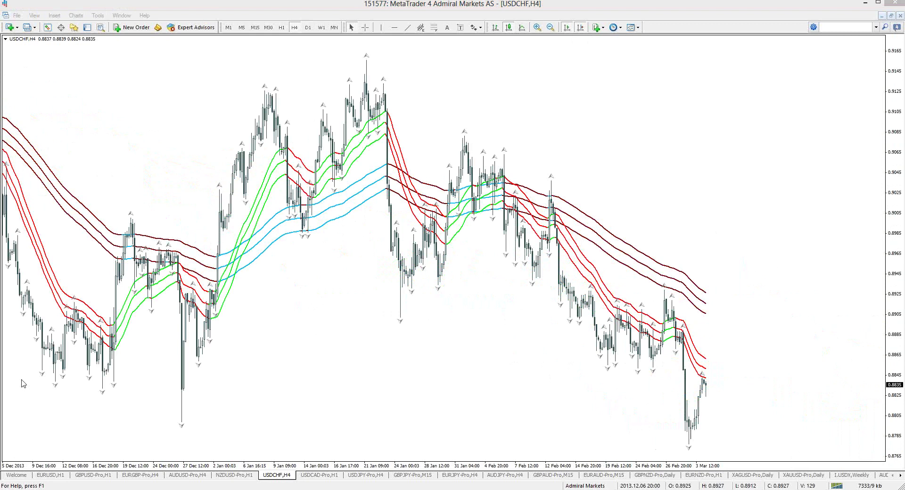
click(309, 28)
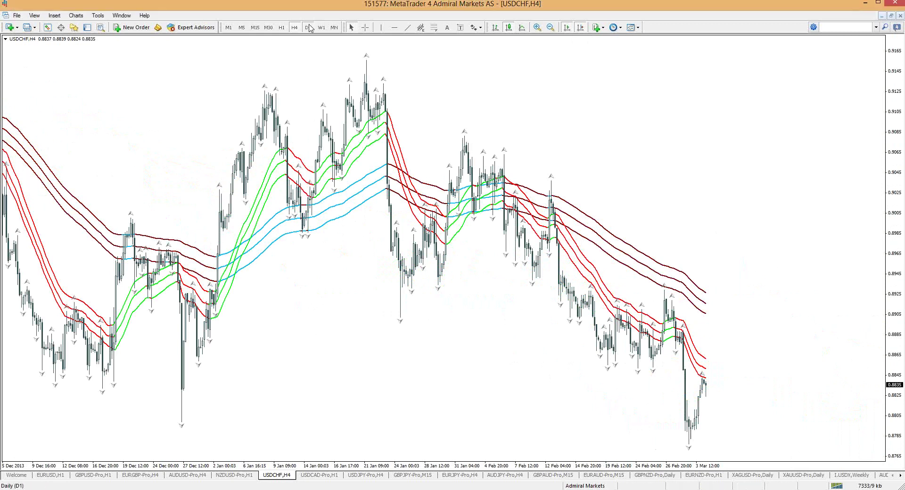
click(310, 28)
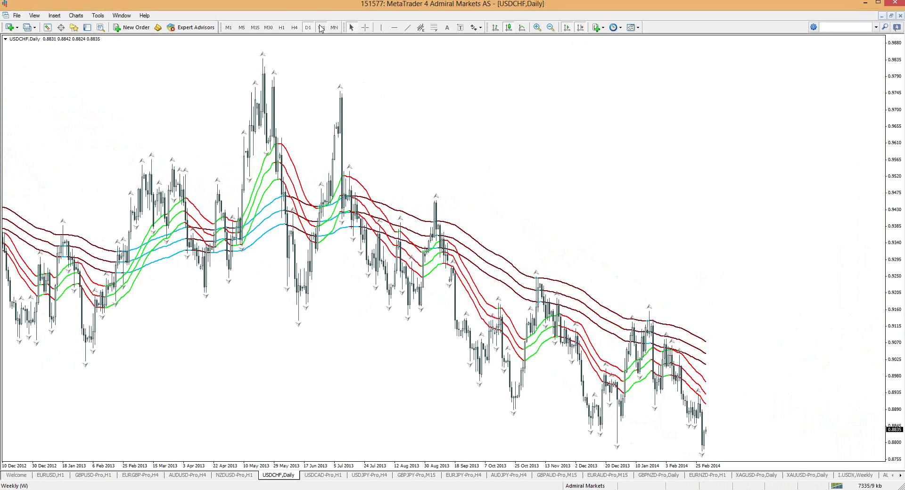
click(321, 28)
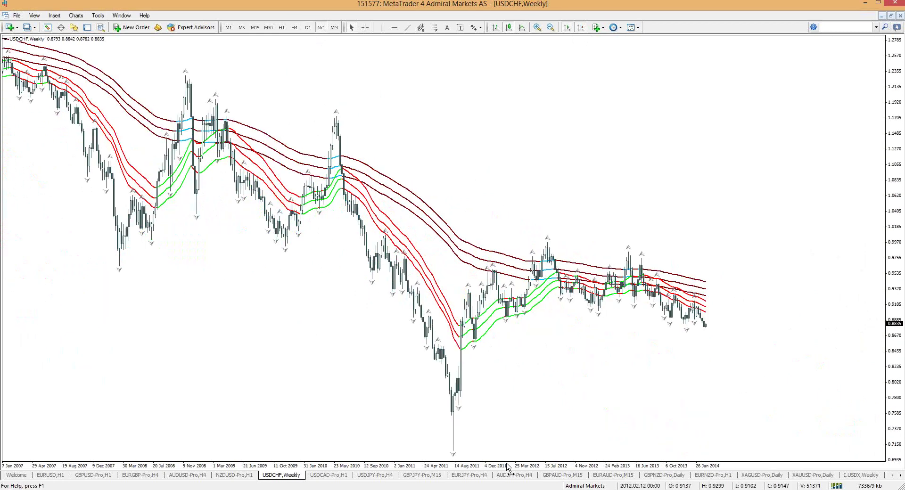
drag(514, 469, 558, 433)
scroll(558, 434, down, 10)
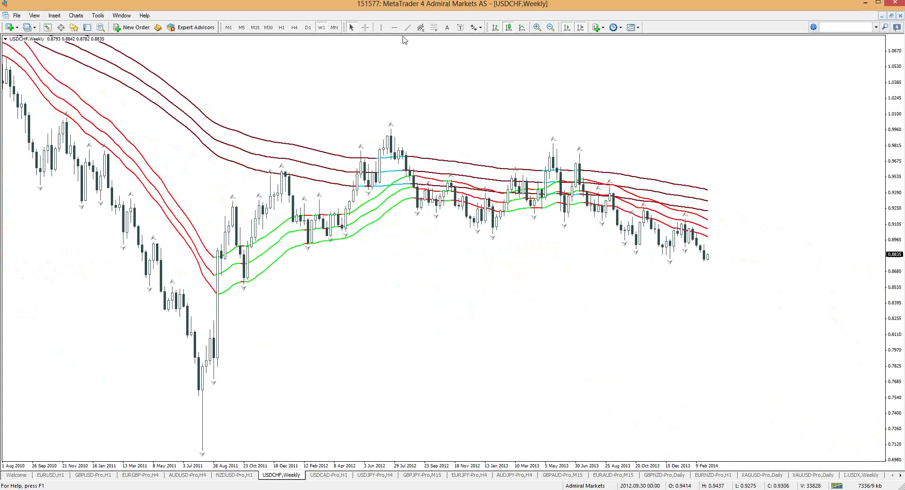
On the zoomed-out daily chart, draw a descending trendline along the lows, then open NZDUSD-Pro H1.
click(308, 27)
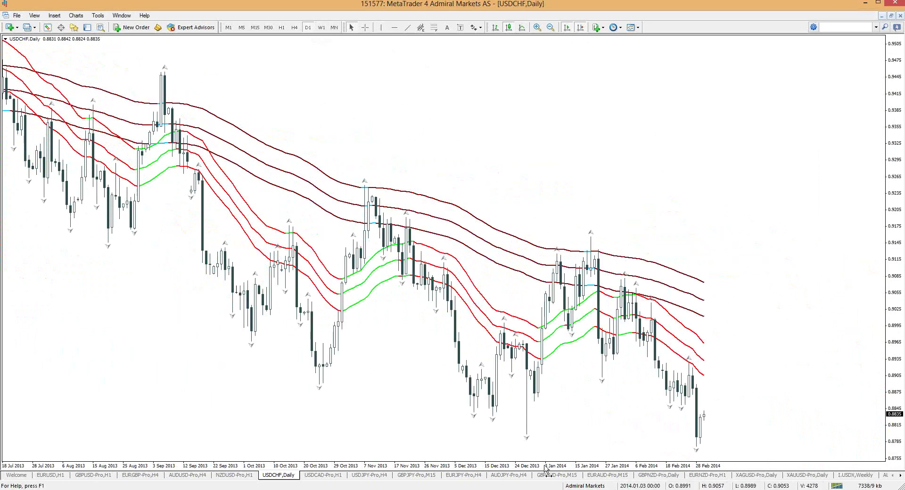
key(minus)
click(533, 425)
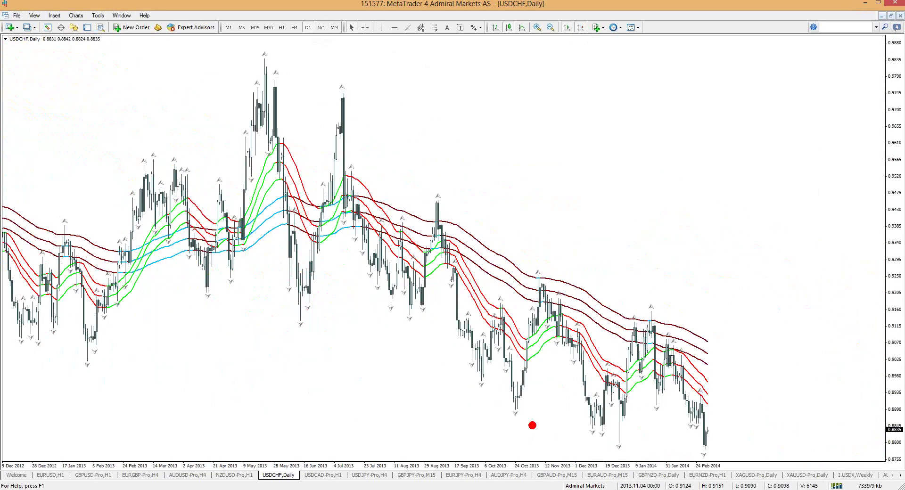
click(408, 27)
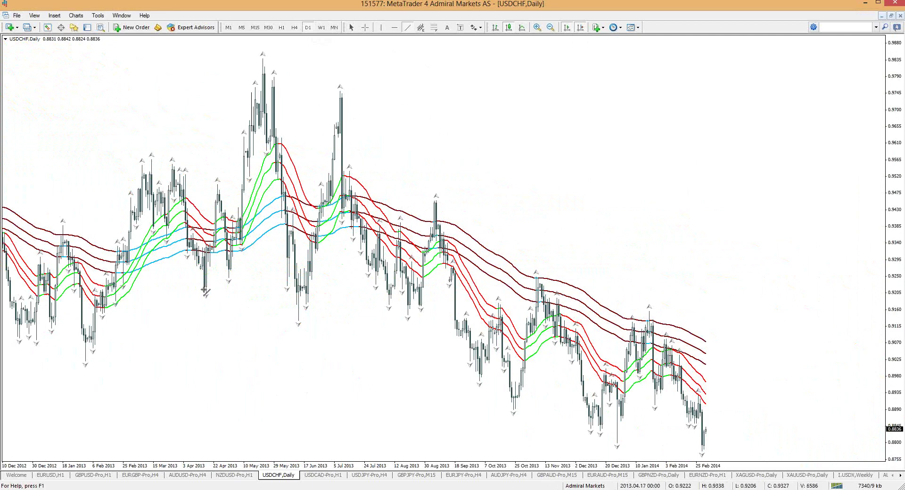
drag(768, 469, 652, 455)
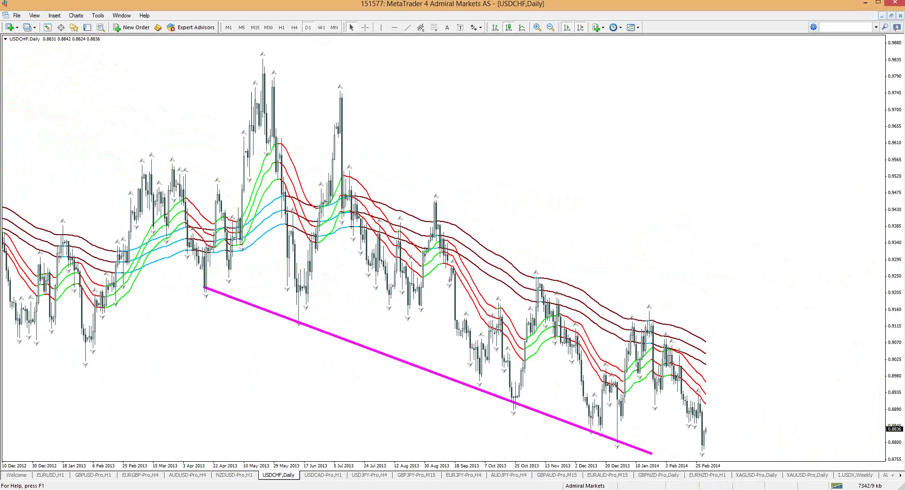
click(234, 475)
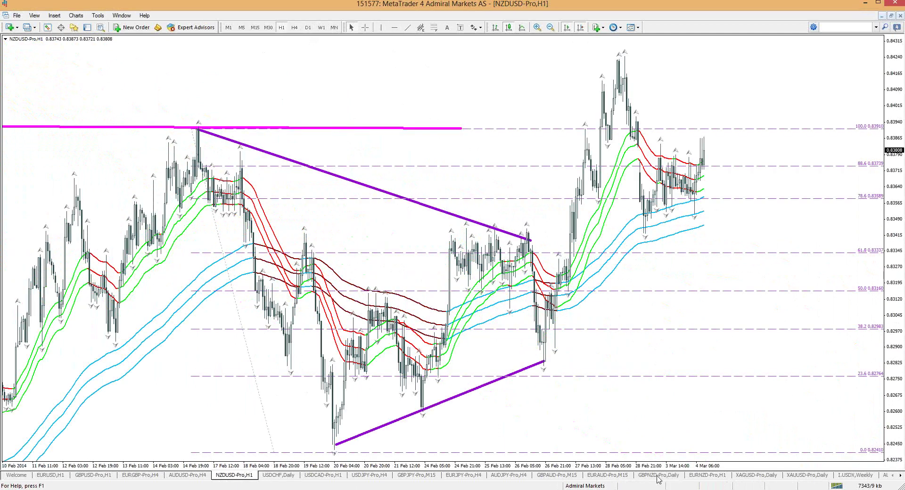
Circle the recent consolidating NZDUSD candles in red, clear it, then open GBPNZD-Pro Daily.
mouse_move(658, 176)
mouse_down()
mouse_move(612, 171)
mouse_move(695, 206)
mouse_up()
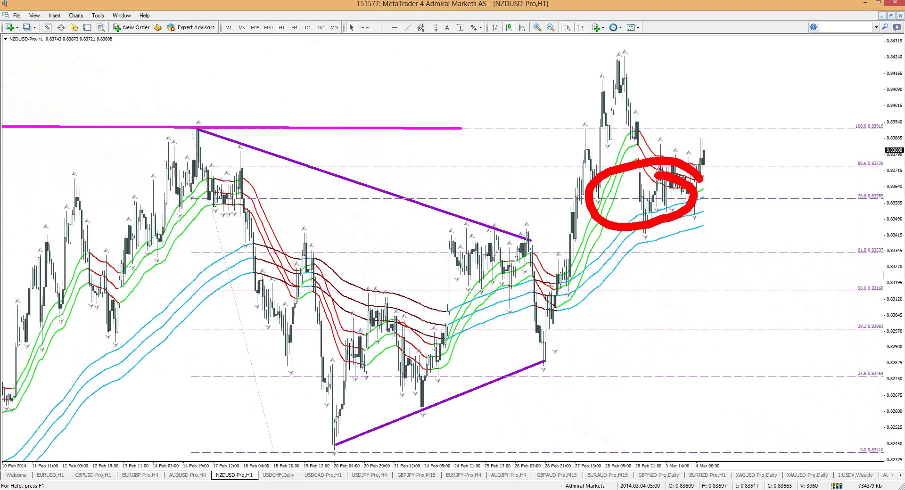
key(Escape)
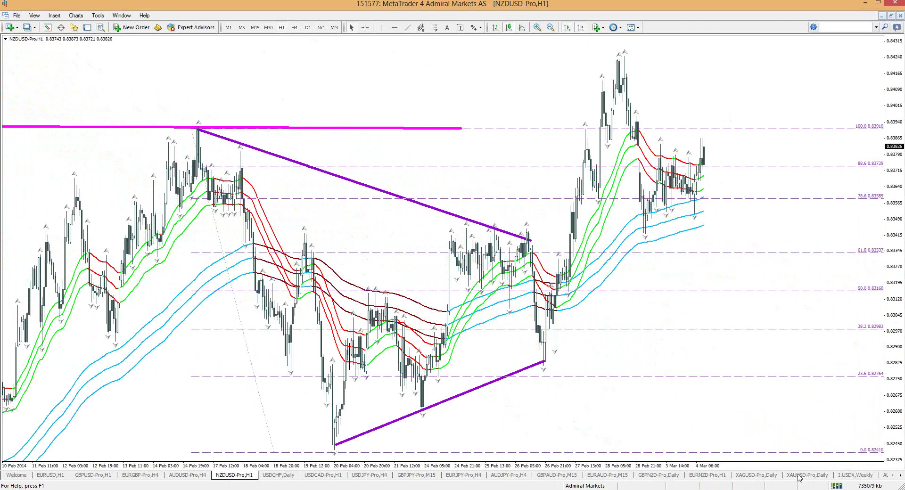
click(673, 478)
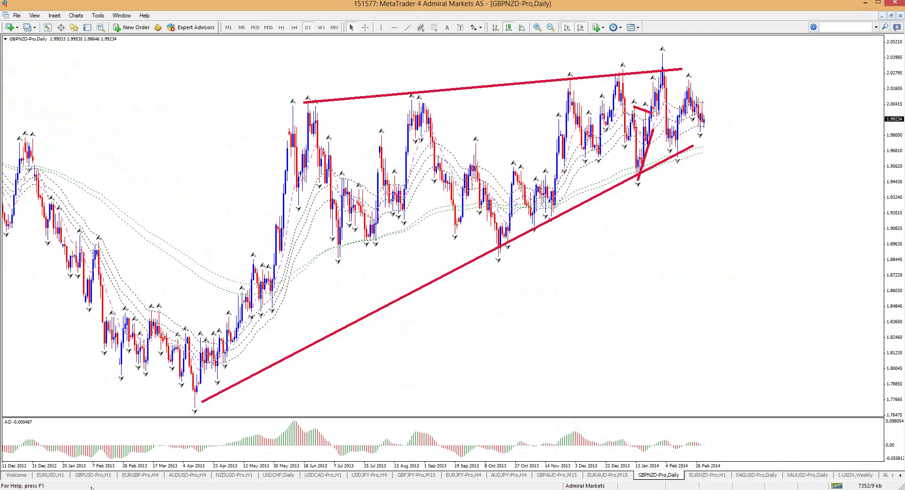
Check EURUSD on the H1, M15, H1 and M5 timeframes, then bring up the GBPUSD H1 chart.
click(51, 475)
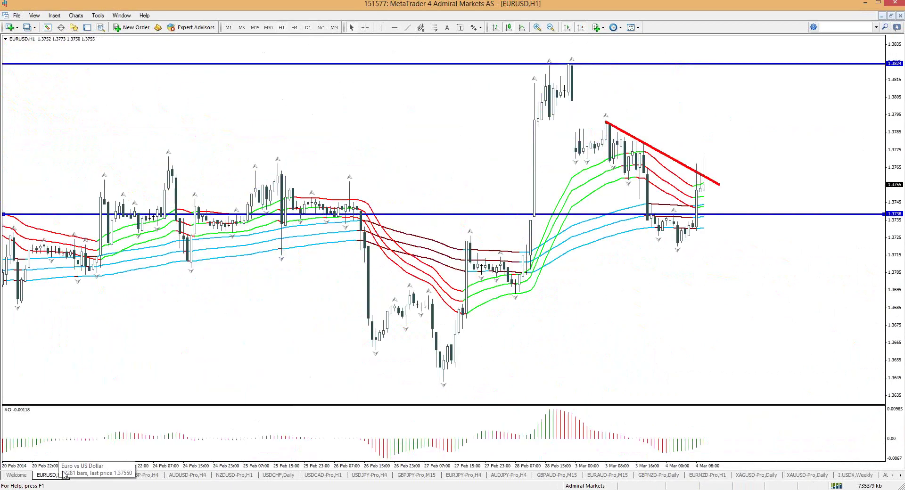
click(255, 27)
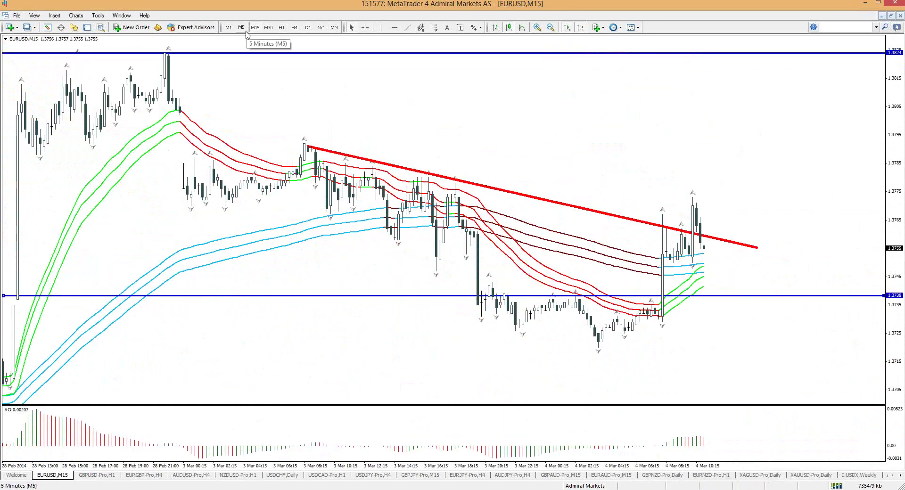
click(281, 27)
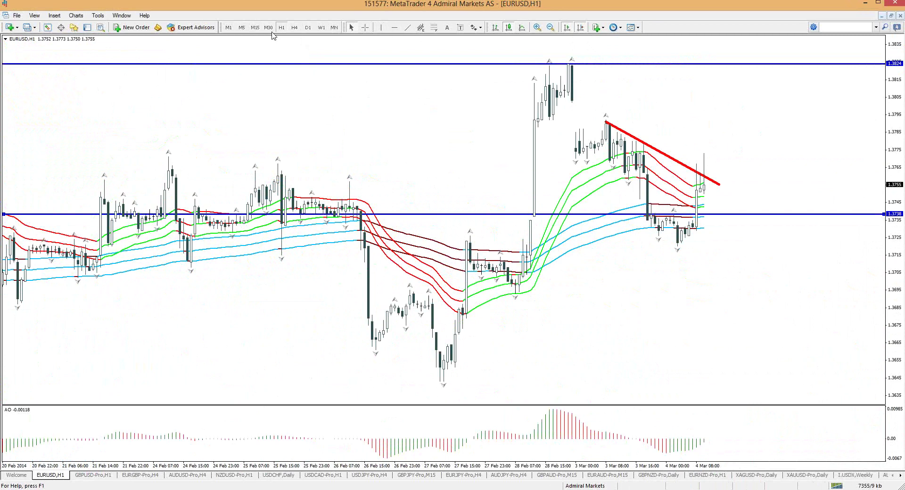
click(241, 28)
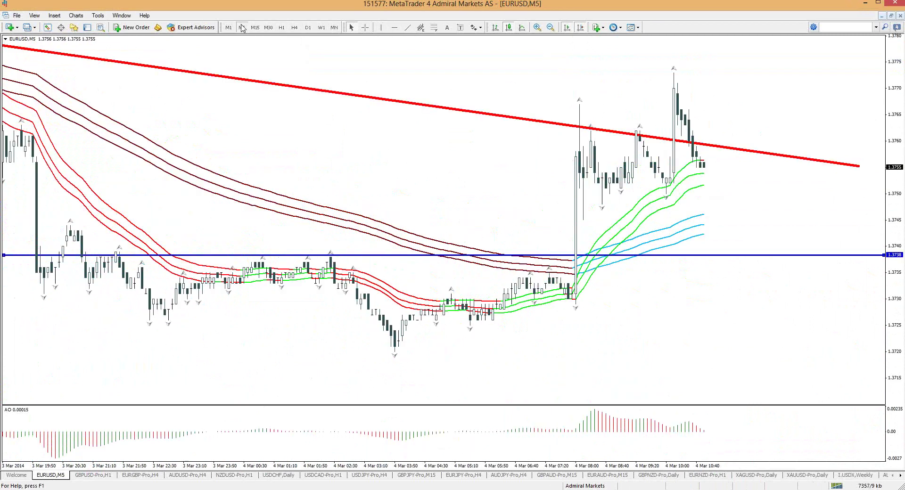
click(96, 476)
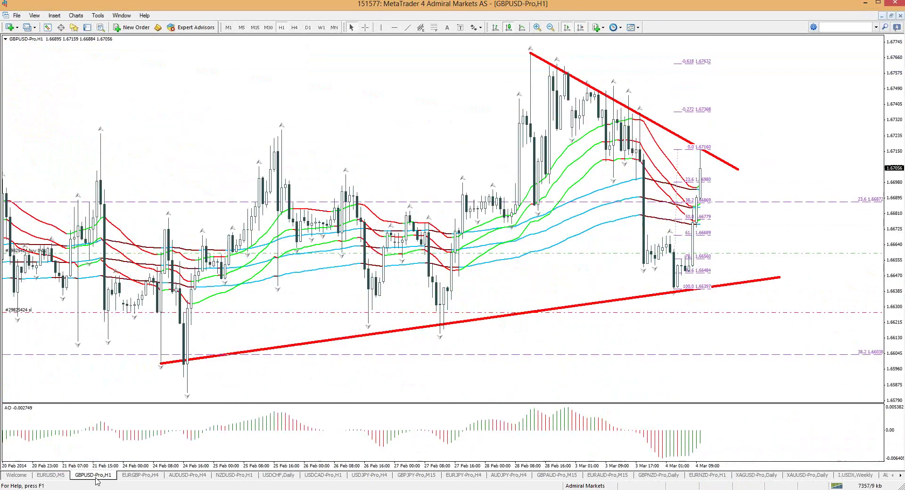
View GBPUSD on M5 and M1 with the crosshair on, sketching and erasing a red price trace.
click(242, 27)
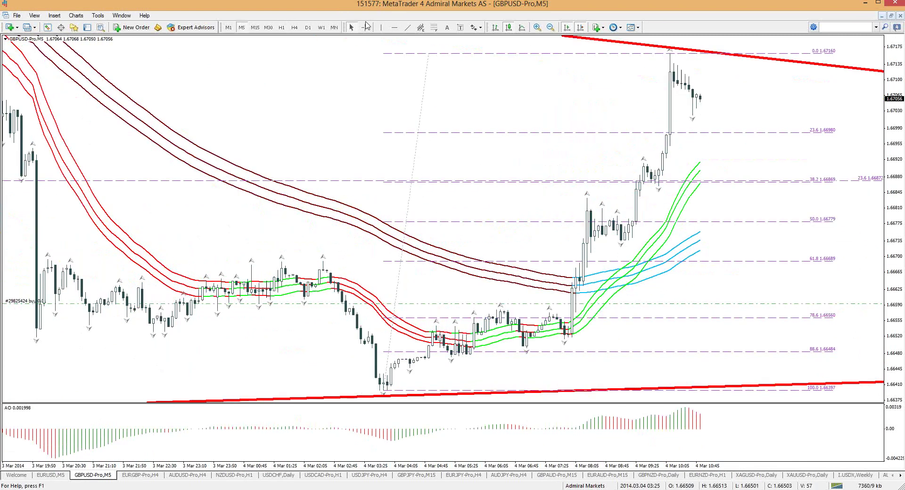
click(365, 27)
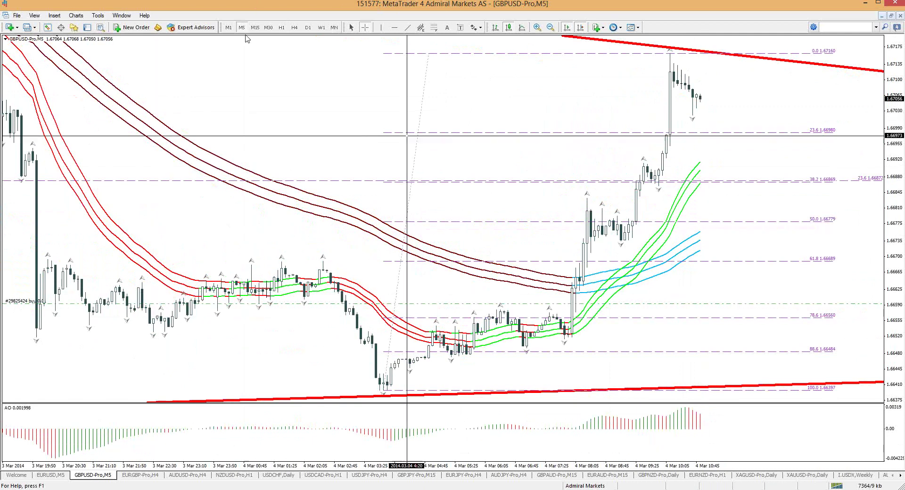
click(230, 28)
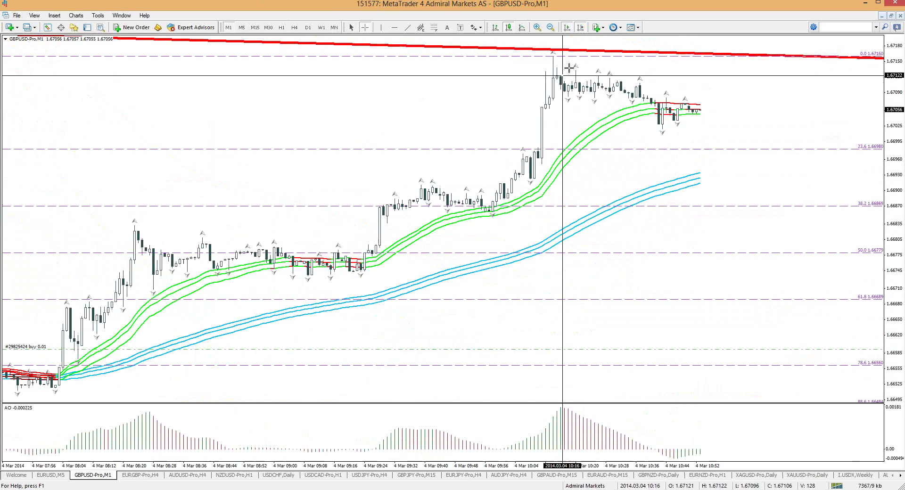
mouse_move(555, 66)
mouse_down()
mouse_move(596, 96)
mouse_move(660, 112)
mouse_up()
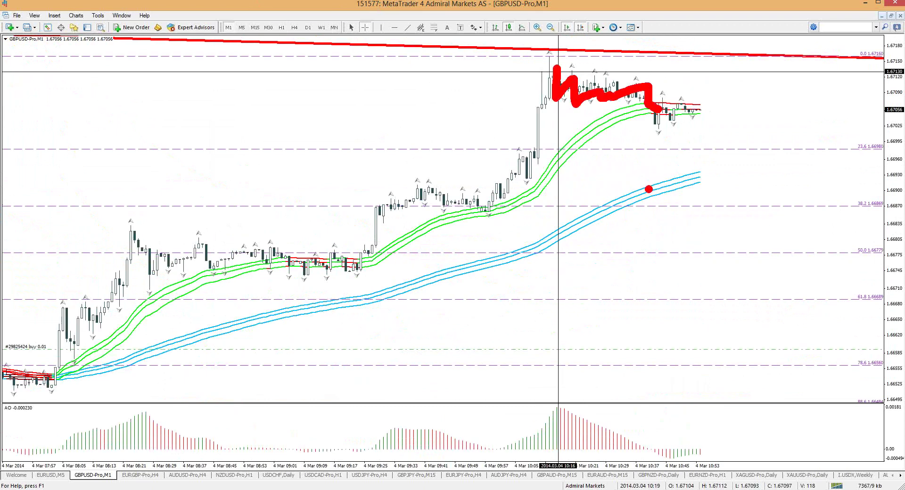
key(Escape)
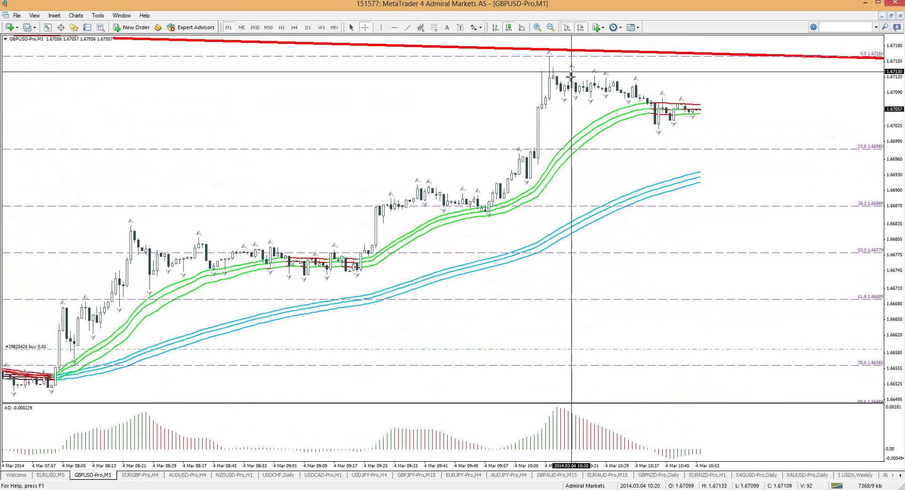
click(245, 28)
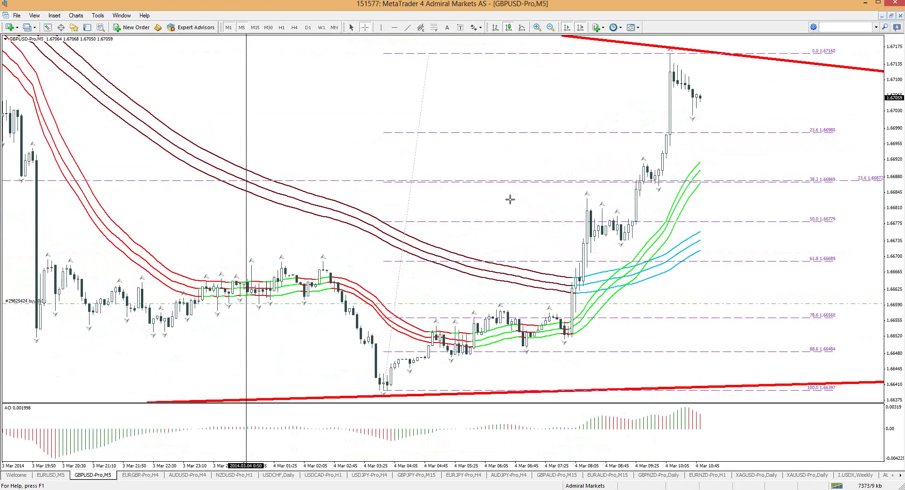
Sketch a red AO circle and a blue rise on GBPUSD M5, clear them, then open AUDUSD H4.
mouse_move(703, 453)
mouse_down()
mouse_move(669, 441)
mouse_move(699, 447)
mouse_up()
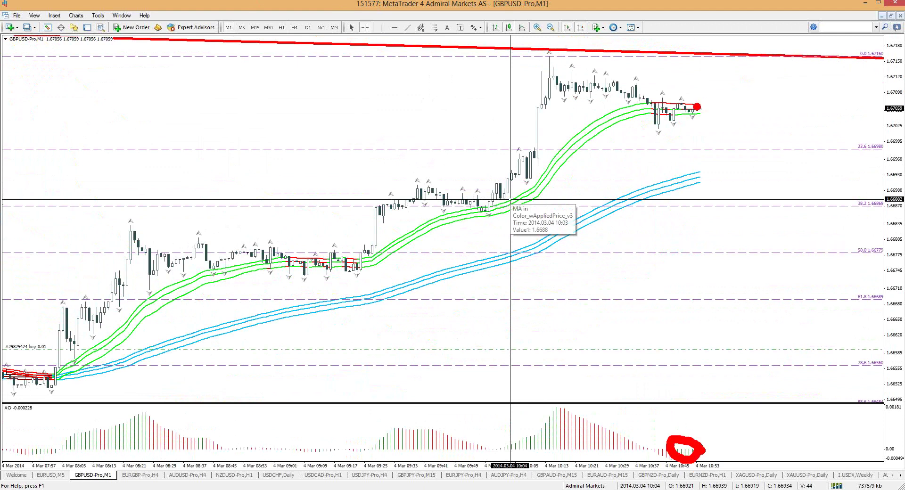
key(b)
drag(704, 108, 720, 65)
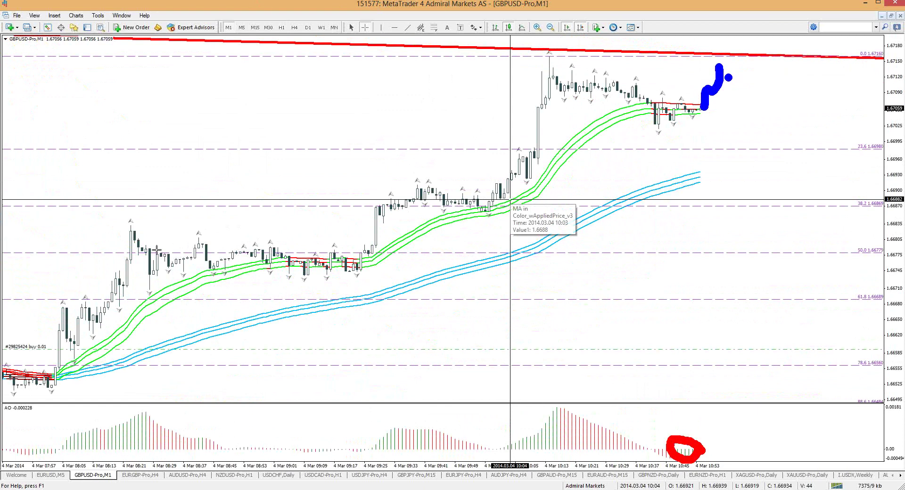
key(Escape)
click(244, 29)
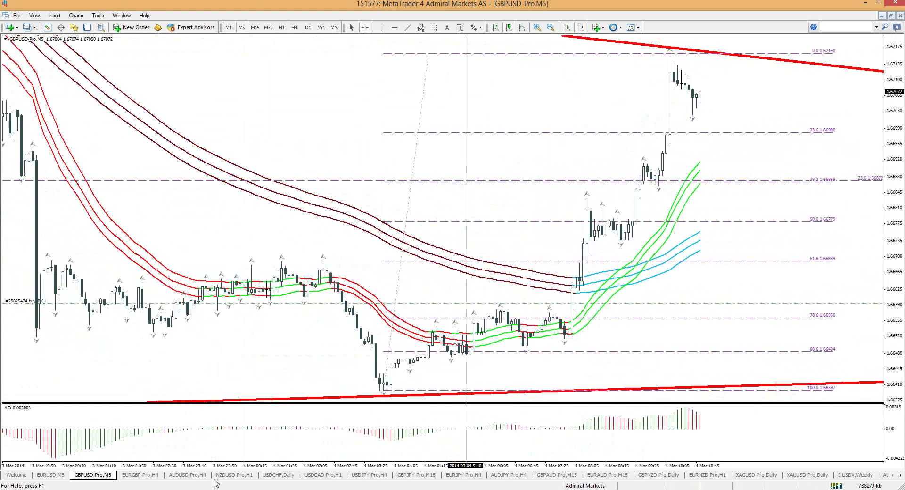
click(184, 476)
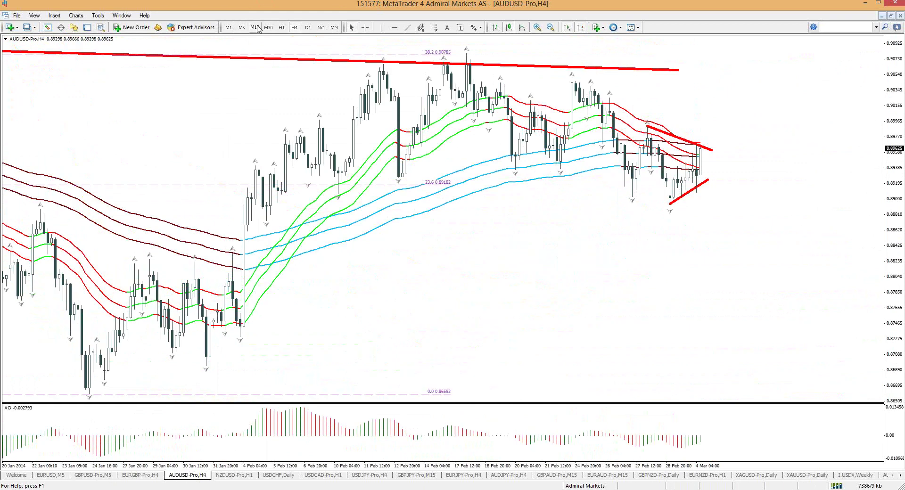
Mark AUDUSD's upper-trendline touch on the M15 and M5 charts, then bring up GBPAUD M15.
click(255, 28)
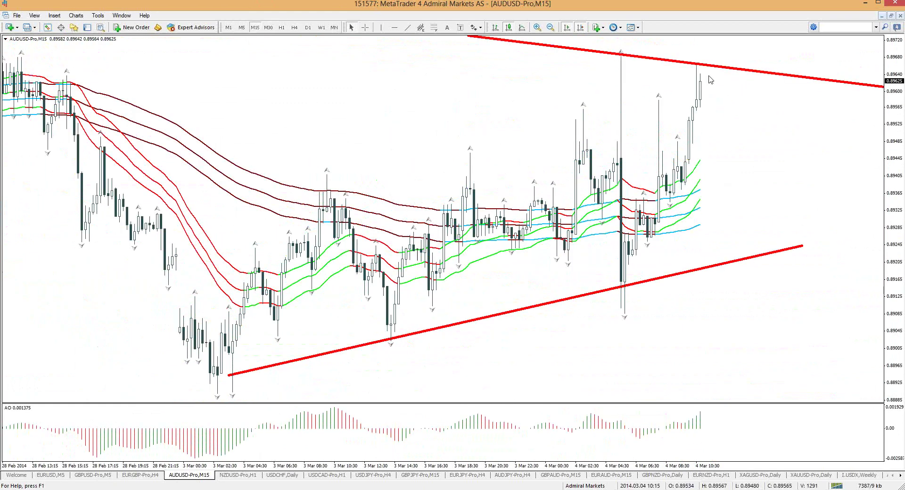
drag(706, 72, 683, 71)
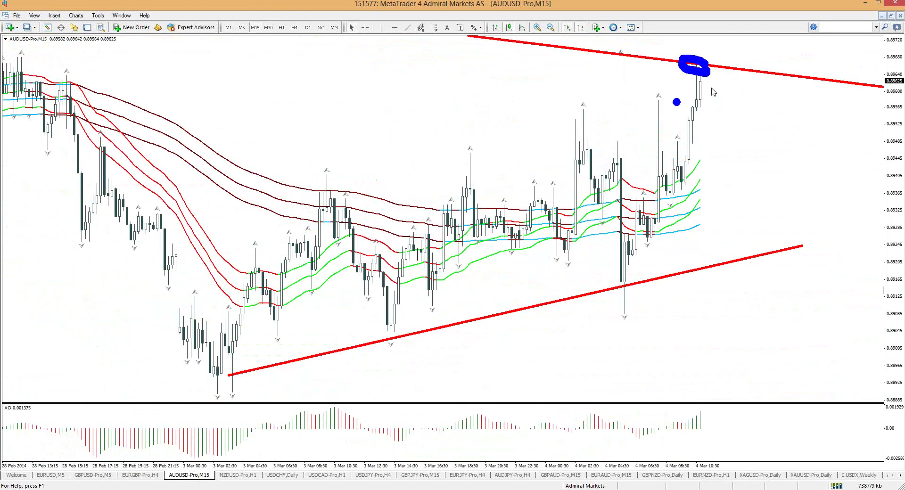
key(Escape)
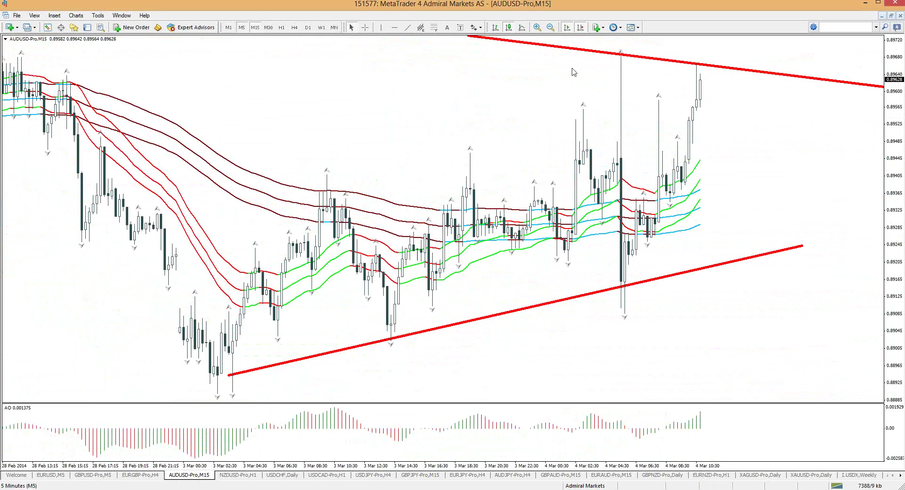
click(689, 73)
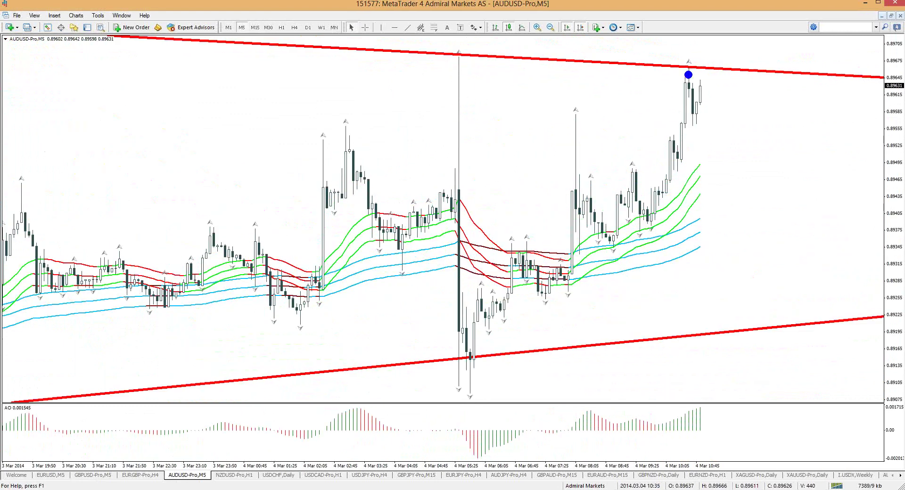
drag(682, 69, 706, 69)
click(690, 85)
click(577, 476)
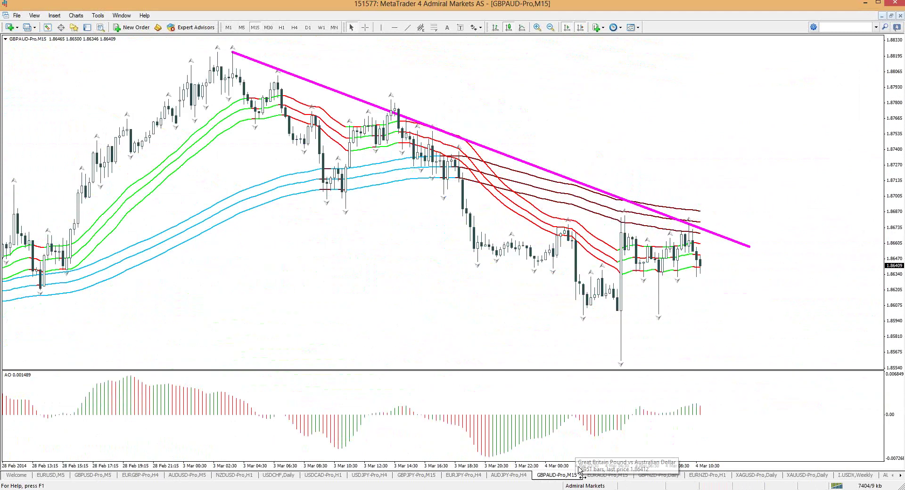
Look over the EURAUD and GBPAUD M15 charts, then show EURUSD on the H1 timeframe.
click(597, 476)
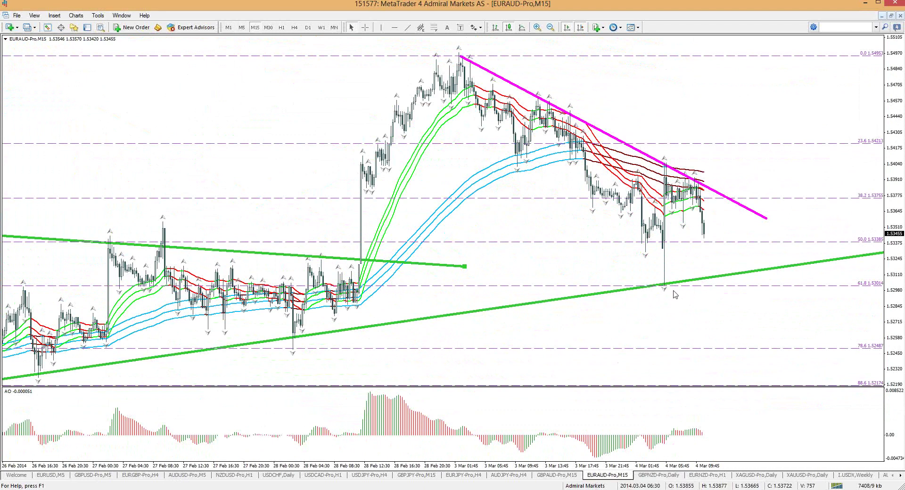
click(572, 476)
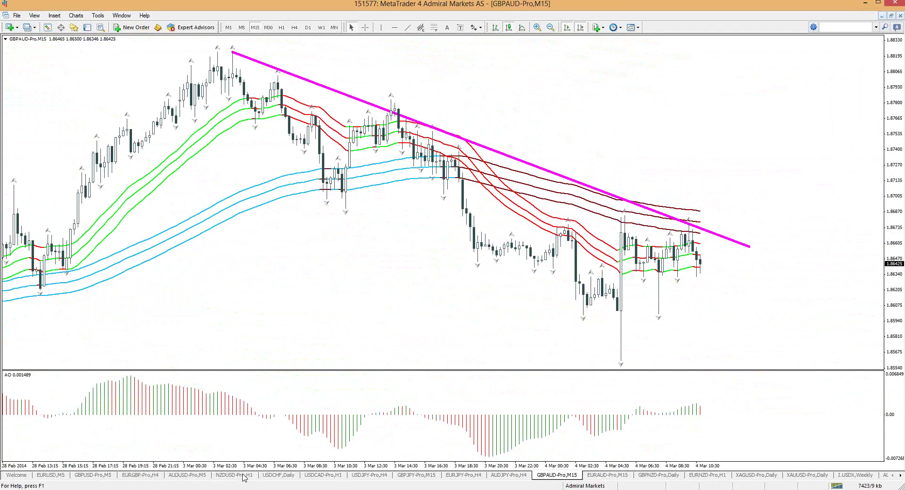
click(62, 477)
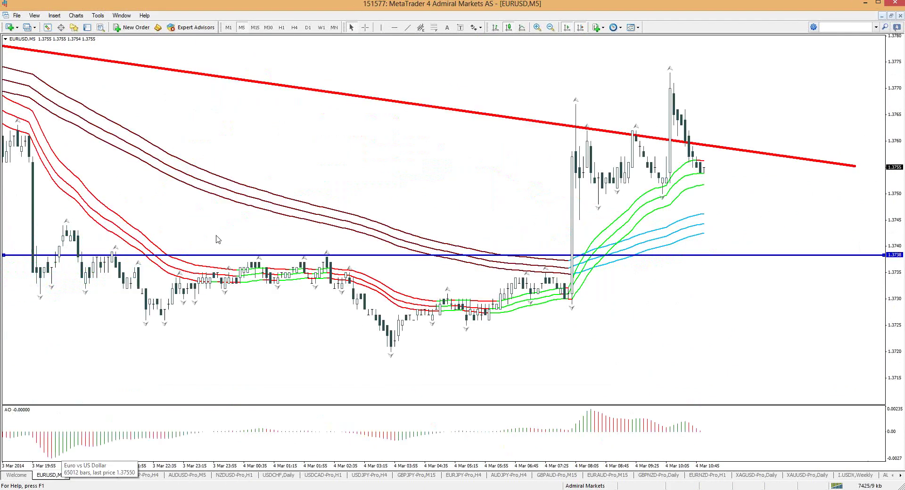
click(282, 27)
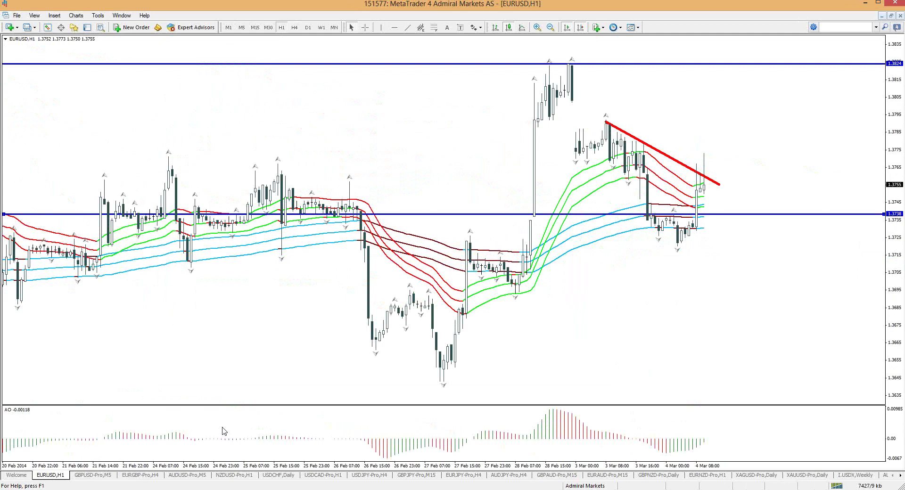
Limit the small GBPUSD Fibonacci's visibility to H1 only, then view GBPUSD on M15.
click(106, 476)
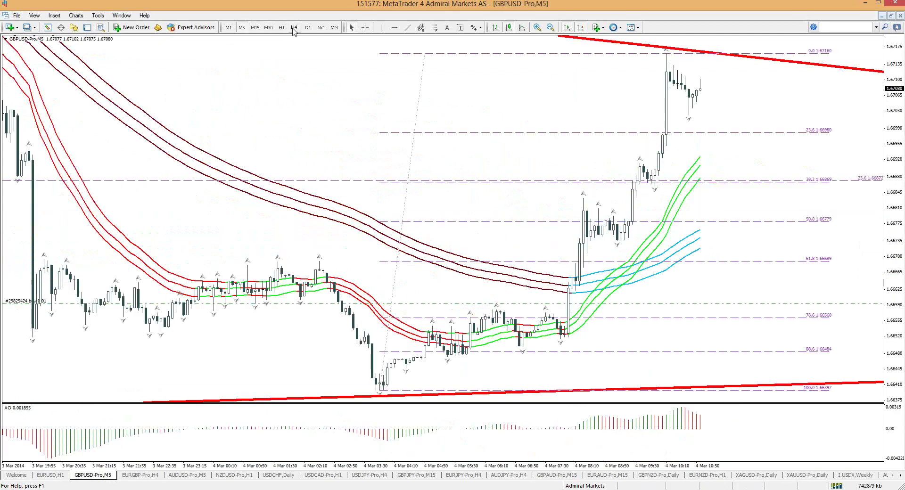
click(294, 28)
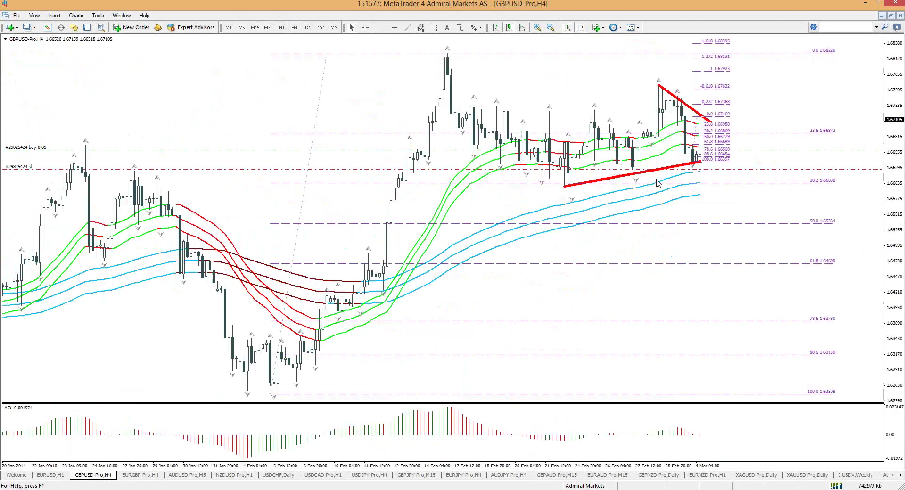
right_click(698, 124)
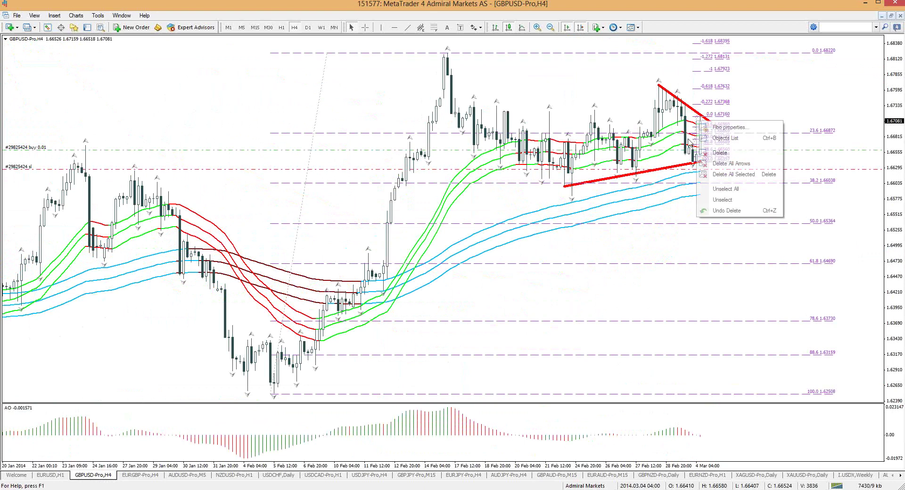
click(721, 127)
click(393, 227)
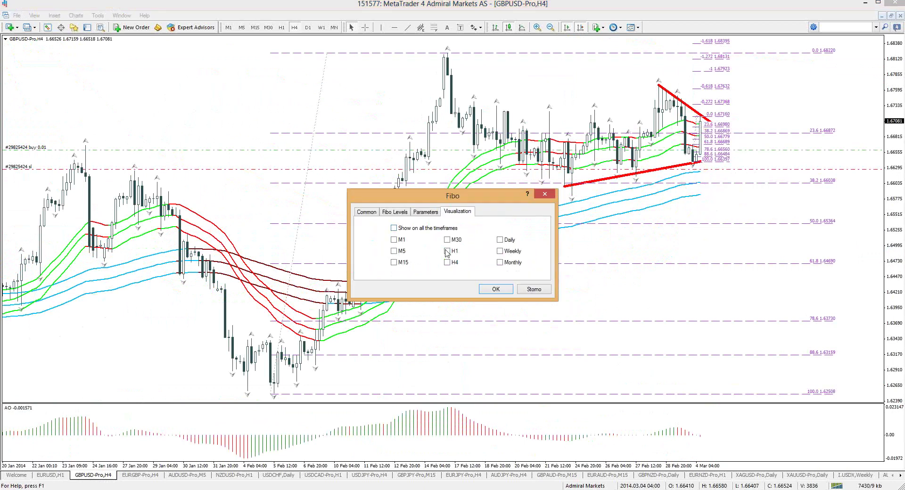
click(447, 251)
click(488, 294)
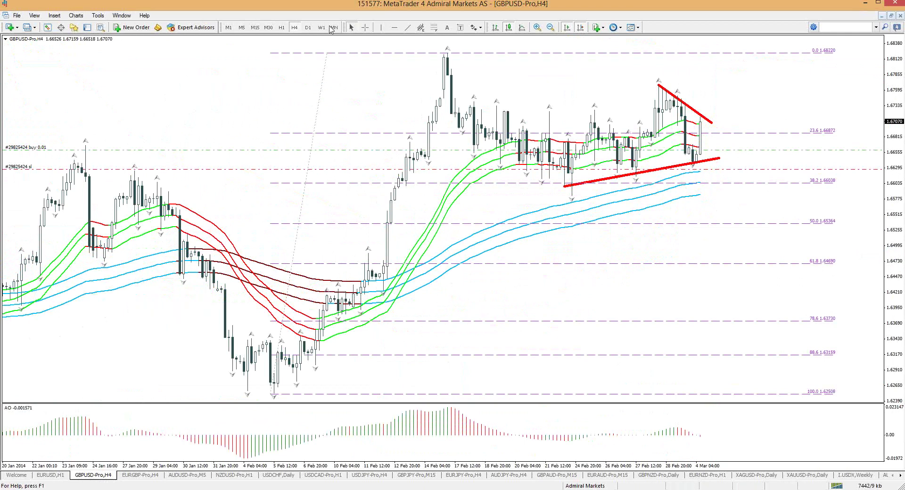
click(256, 27)
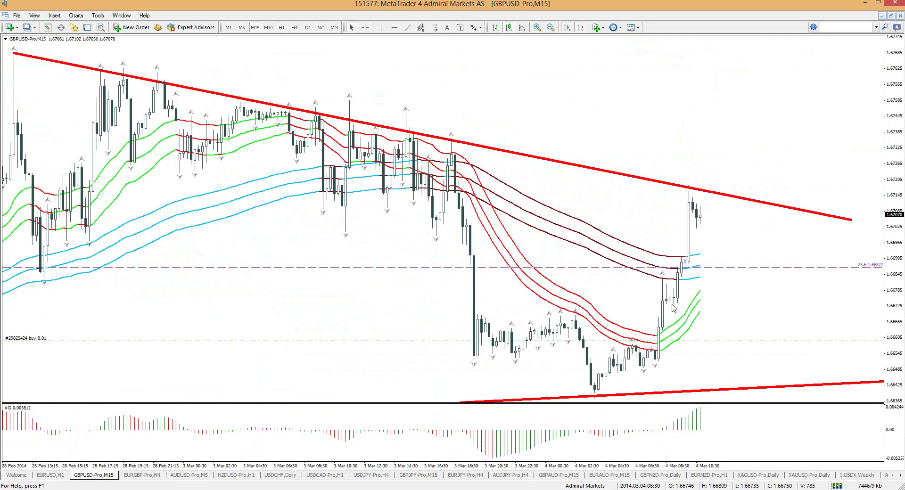
mouse_move(677, 325)
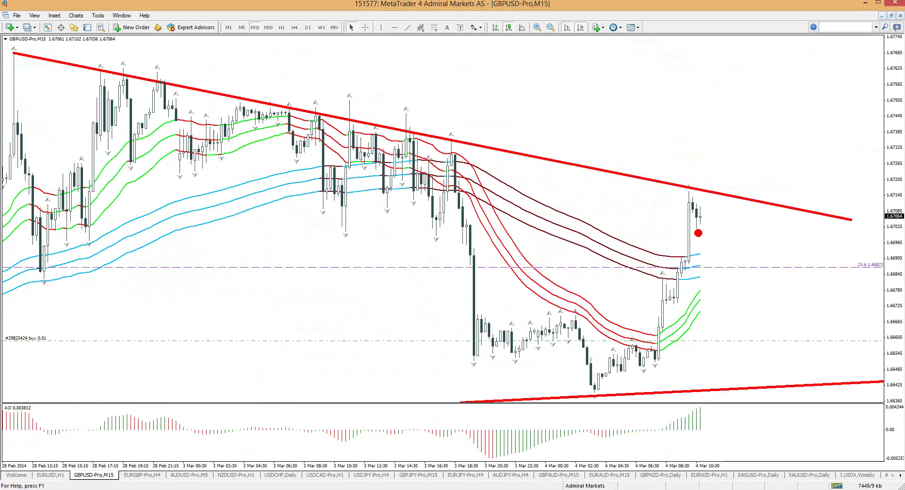
drag(702, 215, 718, 260)
mouse_move(695, 199)
mouse_down()
mouse_move(709, 228)
mouse_move(746, 236)
mouse_move(757, 273)
mouse_up()
key(b)
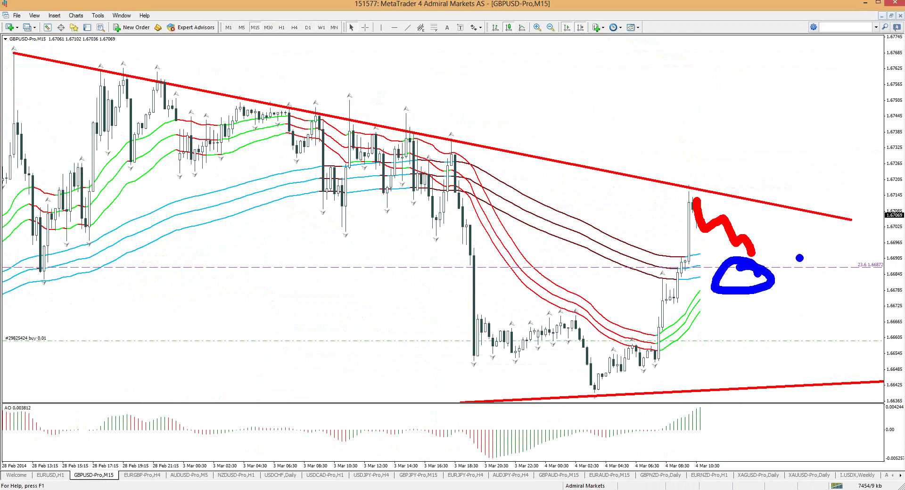
drag(474, 308, 821, 303)
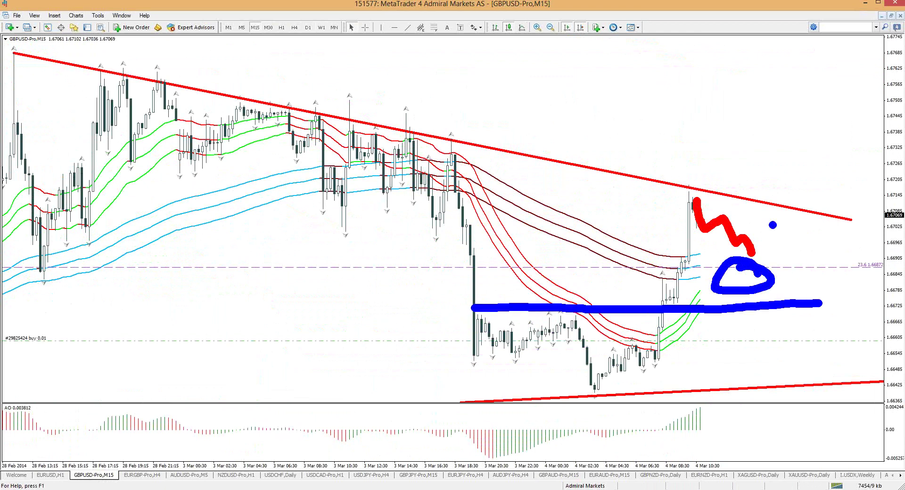
mouse_move(764, 200)
mouse_down()
mouse_move(784, 122)
mouse_move(767, 126)
mouse_move(809, 136)
mouse_up()
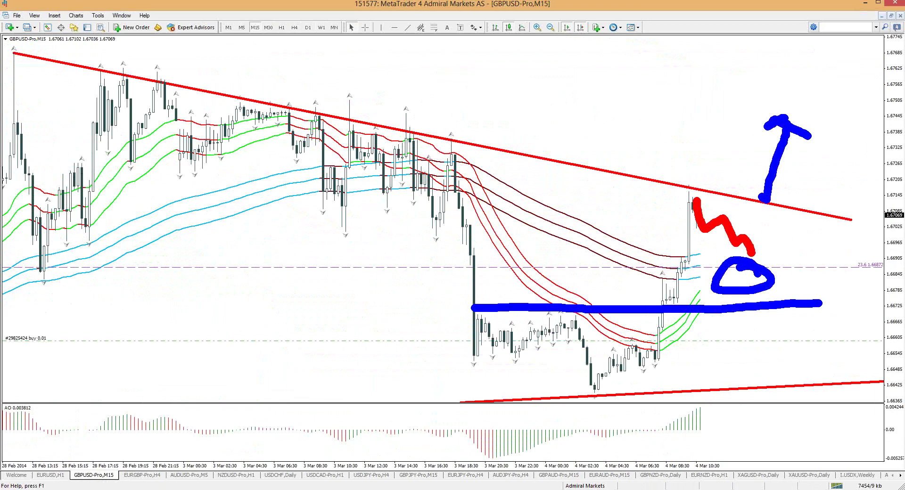
key(Escape)
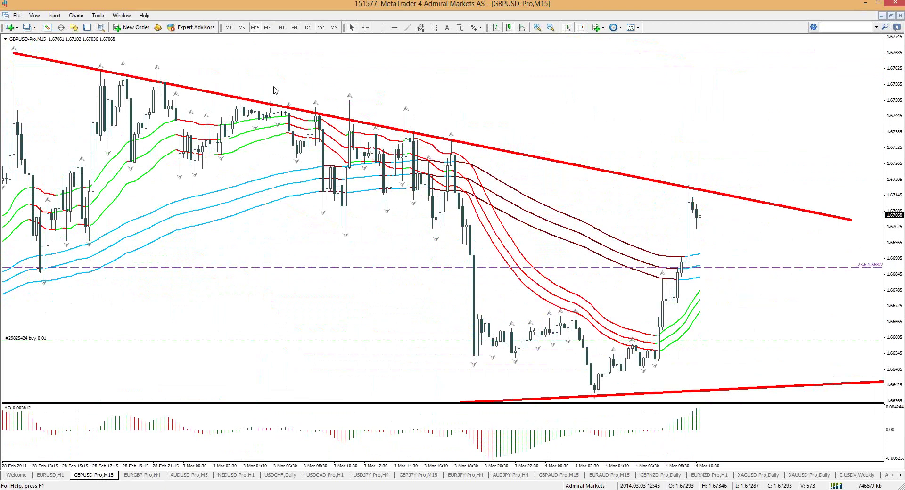
Check GBPUSD on H1 and H4 with the crosshair, squeezing the scale to highlight the -0.272 extension.
click(281, 27)
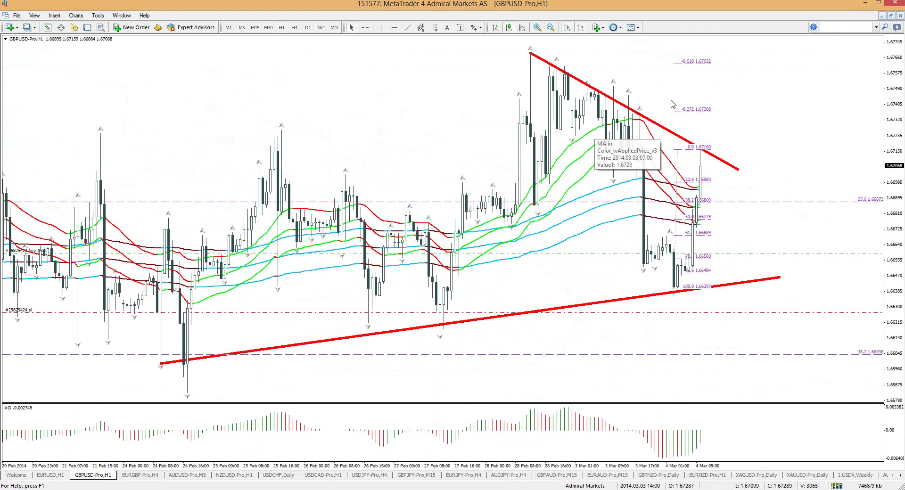
click(365, 27)
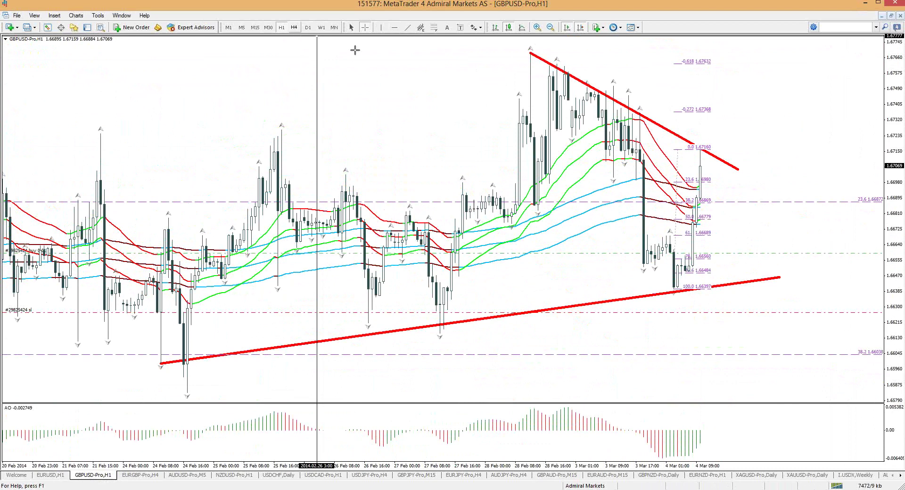
click(294, 27)
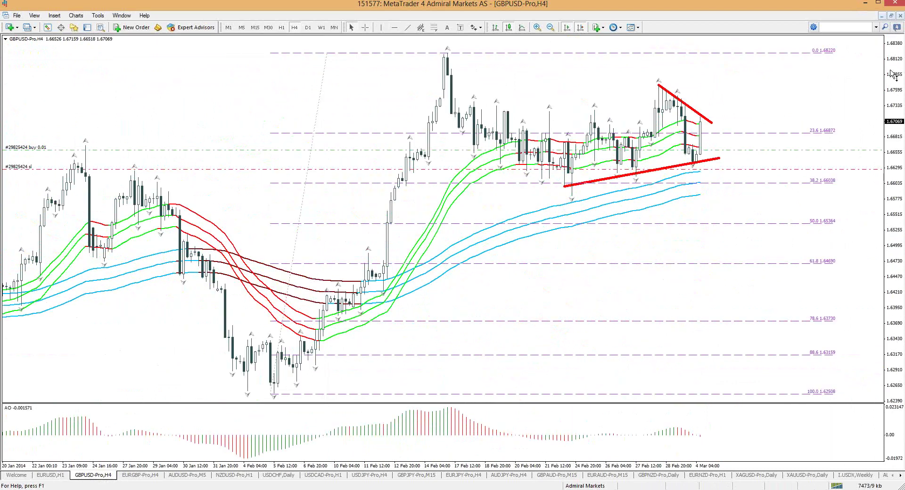
drag(891, 115, 890, 156)
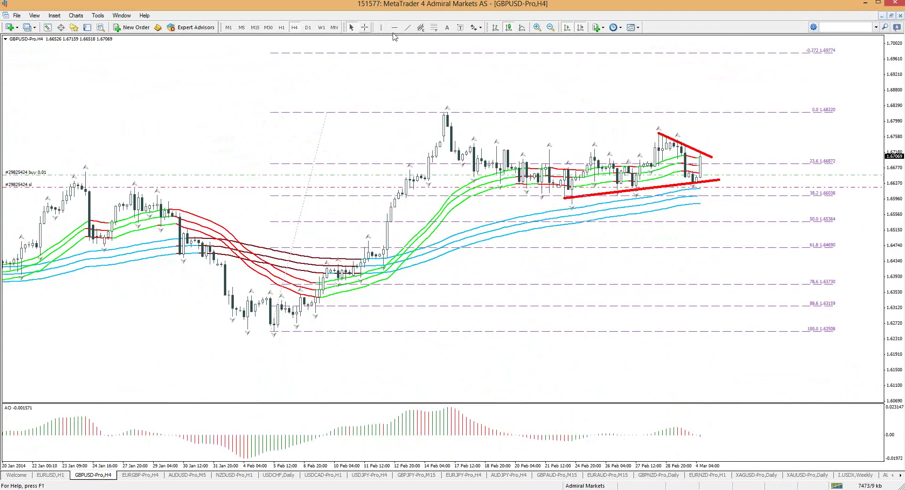
middle_click(679, 49)
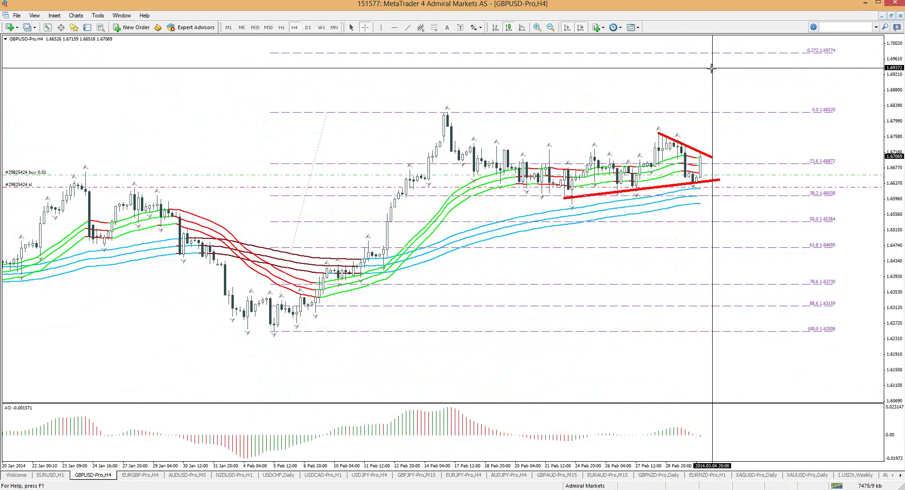
drag(798, 58, 862, 58)
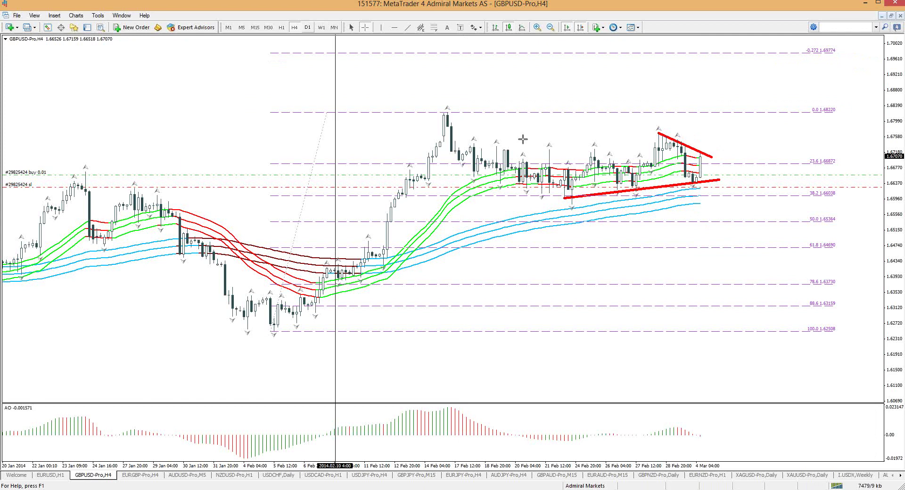
Zoom into GBPUSD's latest daily bars and sketch marks near the swing high, then return to M15.
key(Return)
key(plus)
key(plus)
key(plus)
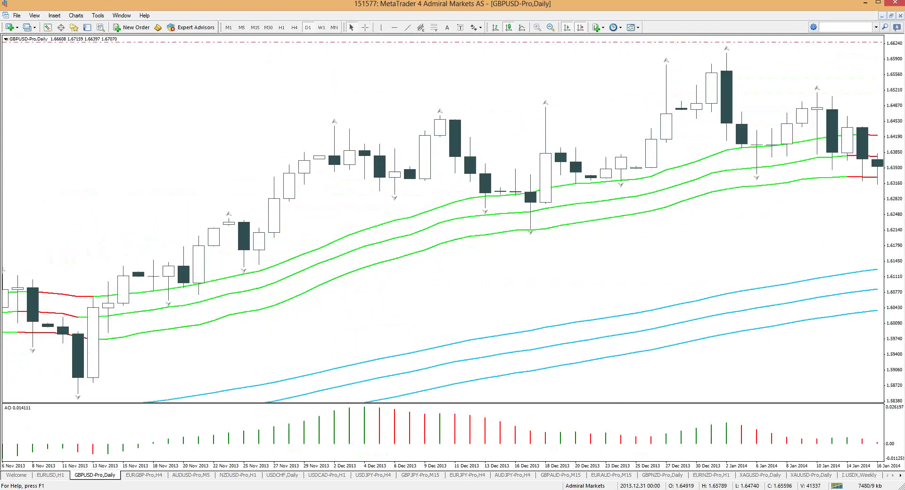
key(End)
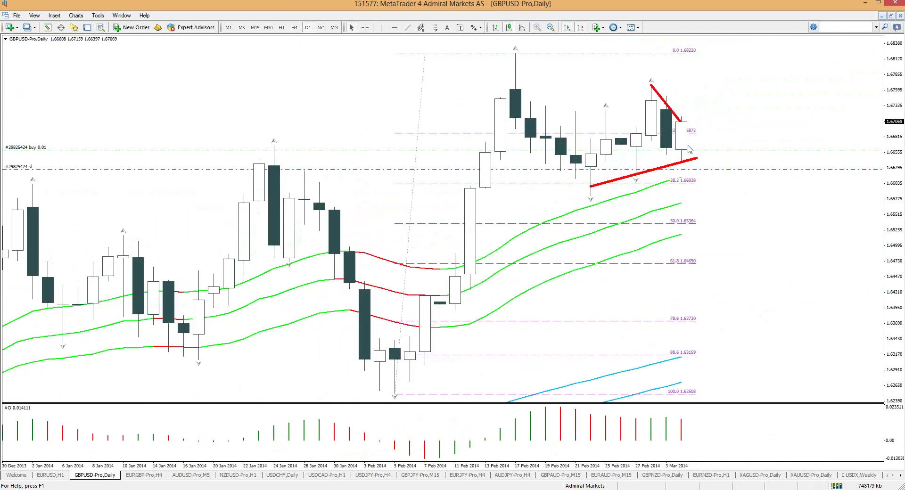
click(365, 27)
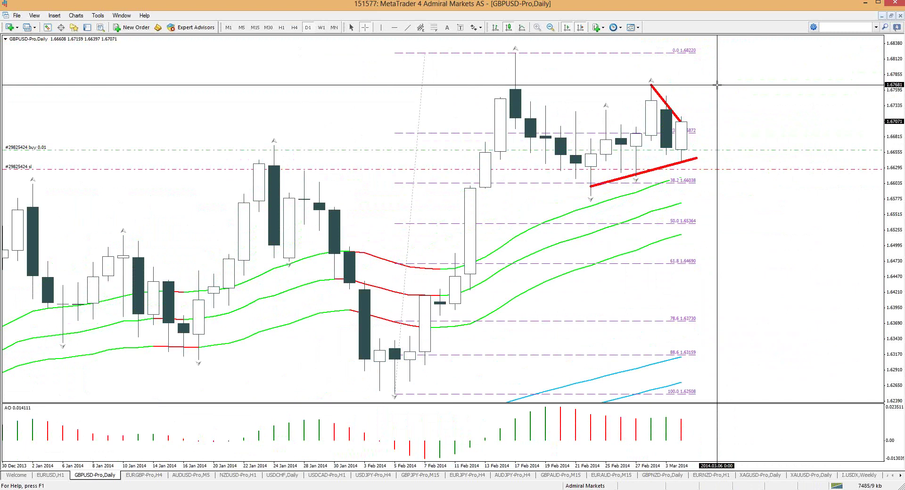
drag(664, 85, 698, 83)
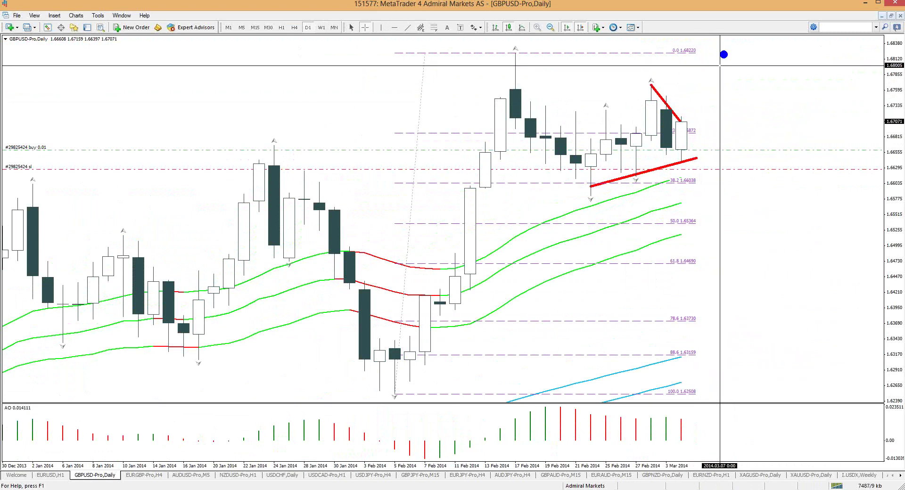
mouse_move(677, 59)
mouse_down()
mouse_move(693, 151)
mouse_move(692, 57)
mouse_up()
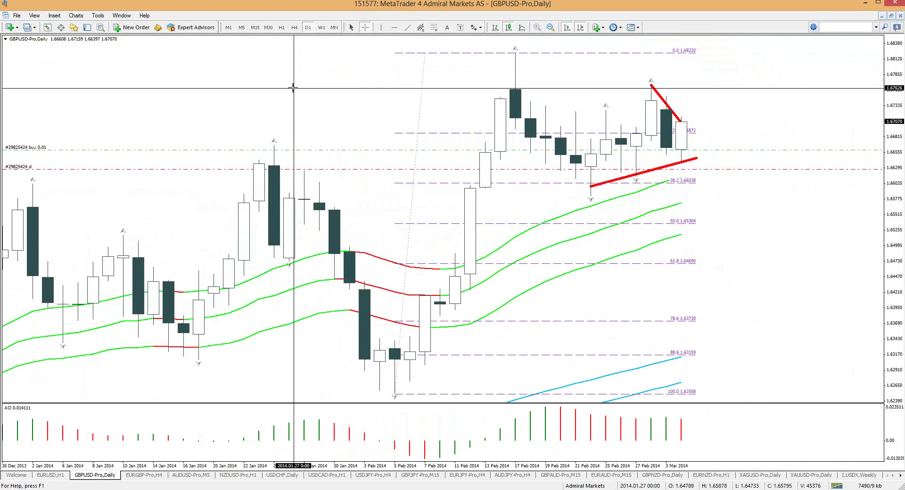
click(255, 27)
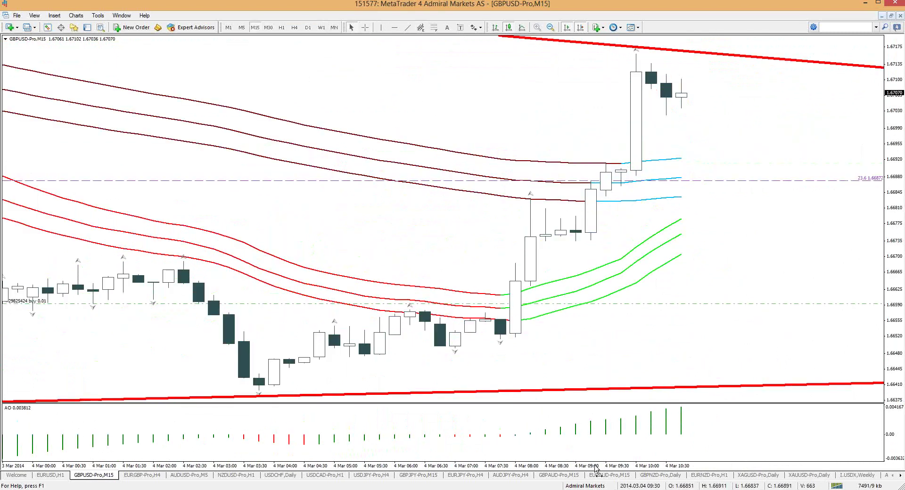
Zoom the GBPUSD M15 chart out and sketch blue pullback and trendline-touch marks.
key(minus)
key(minus)
scroll(594, 272, up, 5)
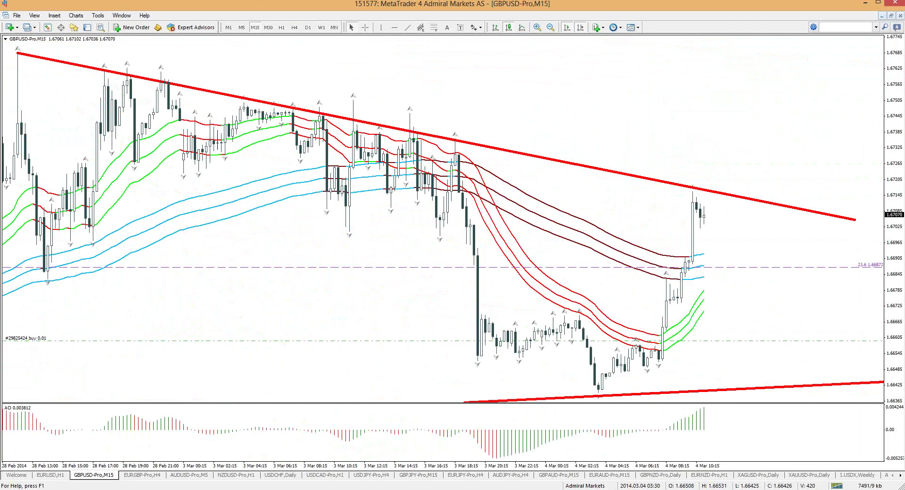
drag(592, 269, 657, 236)
drag(694, 207, 734, 278)
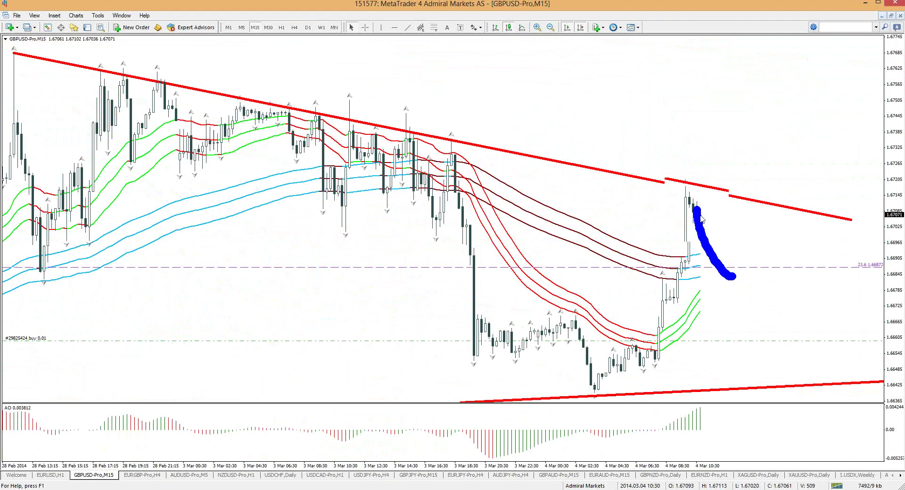
click(734, 196)
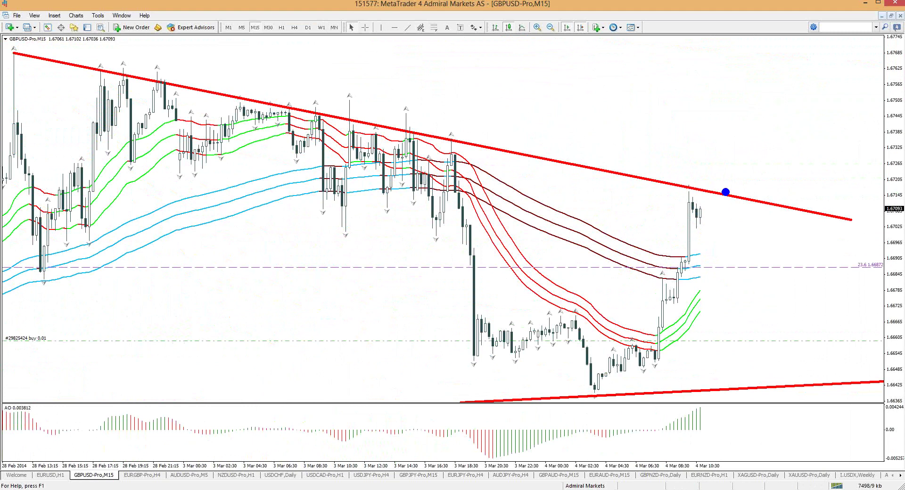
Sketch a red trendline-touch circle and red drop scenario, then clear all annotations.
key(r)
mouse_move(721, 180)
mouse_down()
mouse_move(681, 175)
mouse_move(719, 201)
mouse_move(723, 181)
mouse_up()
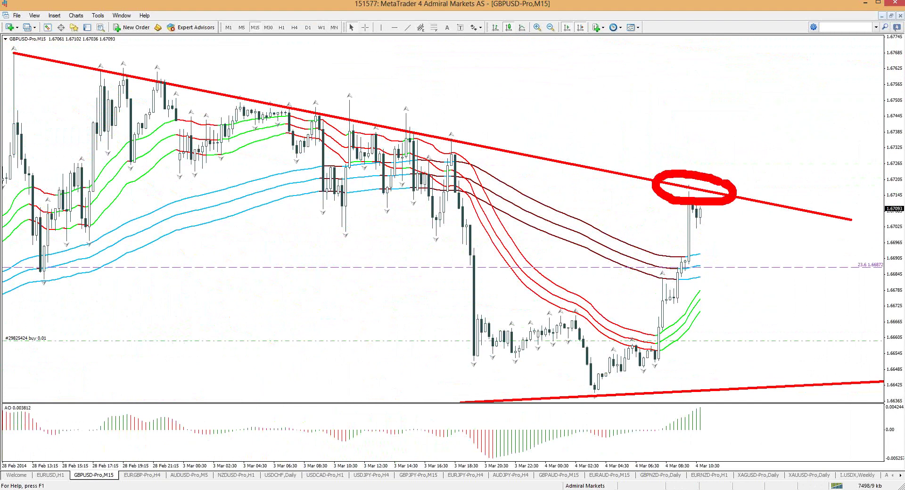
key(Escape)
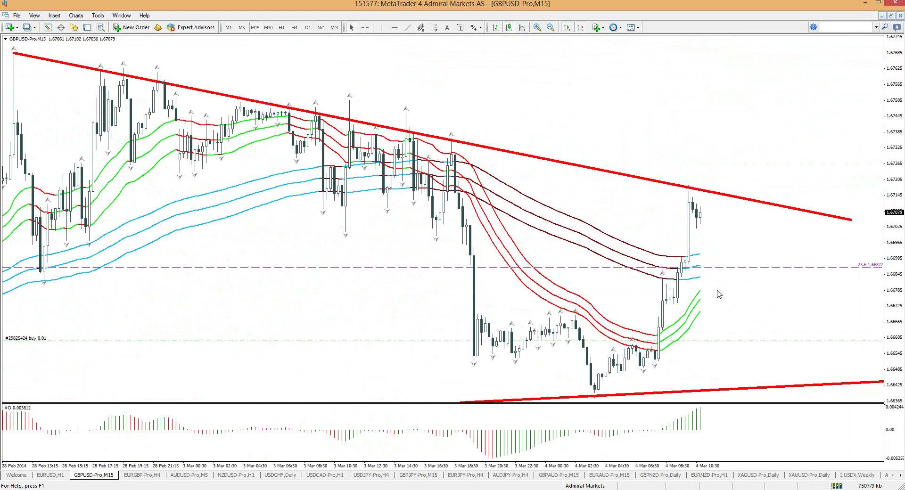
mouse_move(689, 217)
mouse_down()
mouse_move(731, 285)
mouse_move(761, 267)
mouse_move(751, 273)
mouse_up()
key(b)
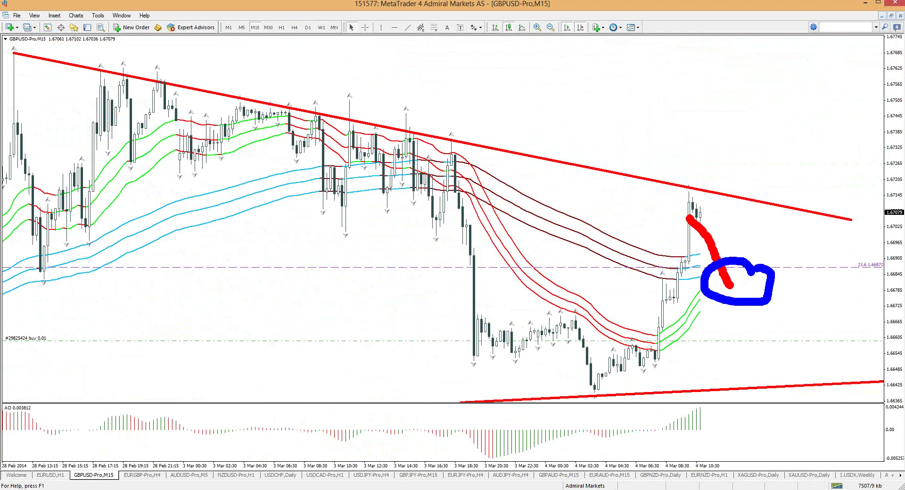
key(Escape)
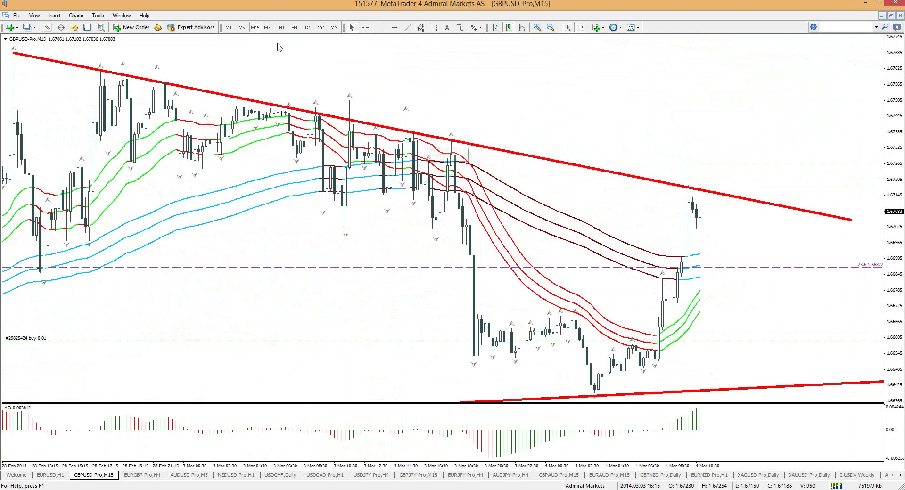
Put GBPUSD on H4, compress the scale and sketch a blue breakout toward the upper Fibonacci target.
click(281, 28)
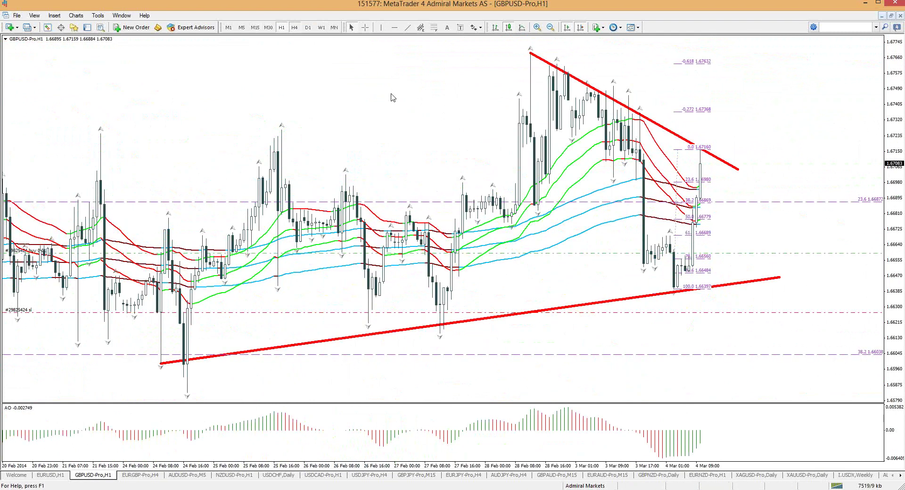
key(Return)
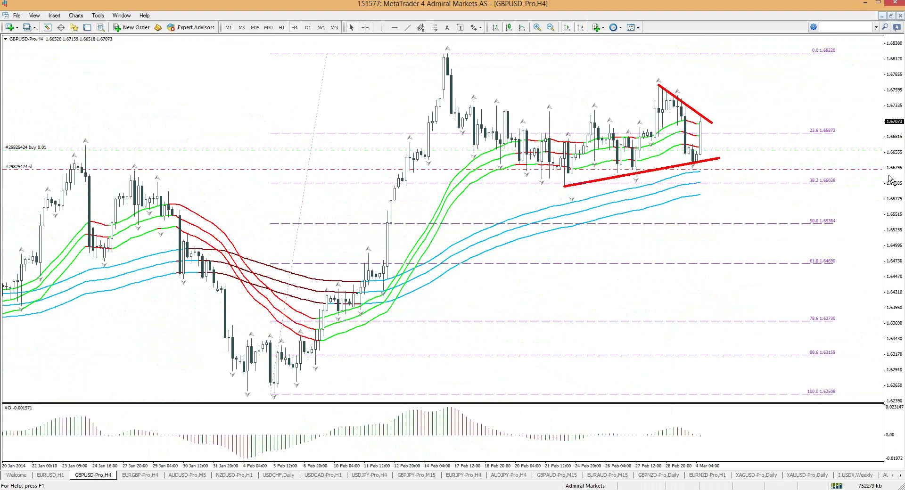
drag(893, 181, 893, 203)
drag(736, 59, 780, 60)
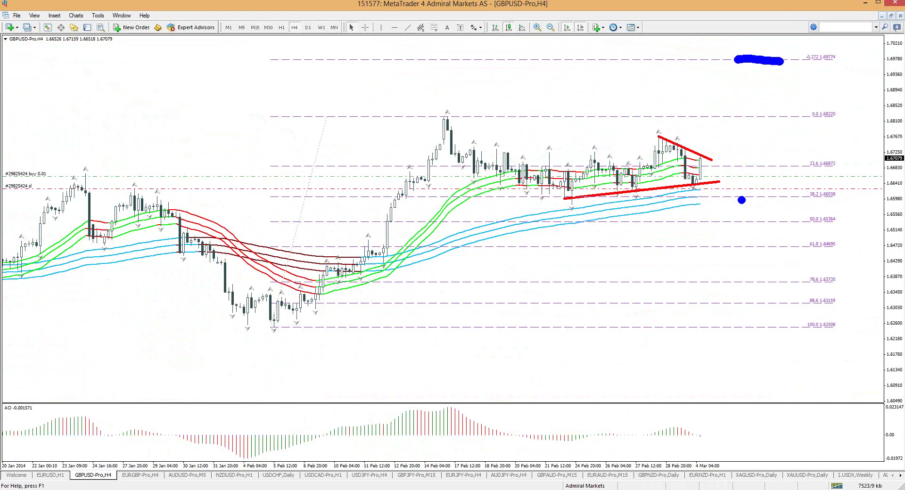
mouse_move(657, 136)
mouse_down()
mouse_move(717, 161)
mouse_move(716, 126)
mouse_move(745, 120)
mouse_move(765, 79)
mouse_move(749, 78)
mouse_move(776, 95)
mouse_up()
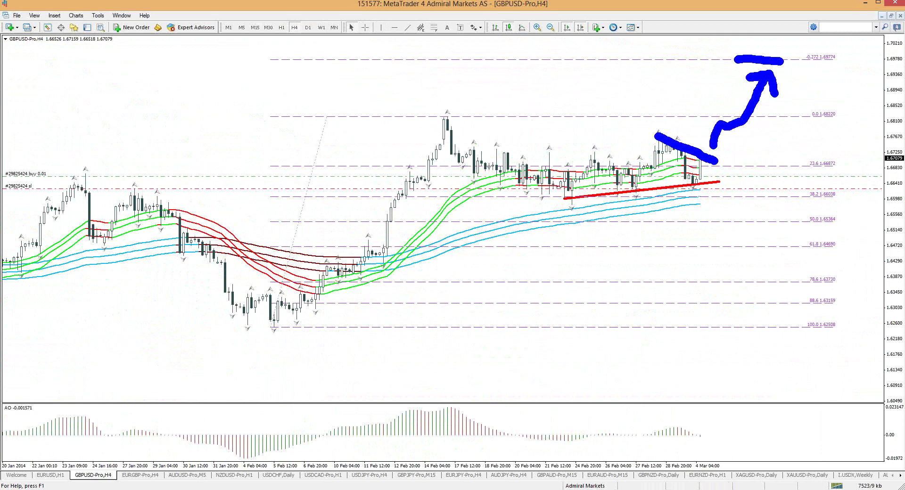
Clear the sketches, auto-fit the price scale, and switch to the browser's Free Education page.
key(Escape)
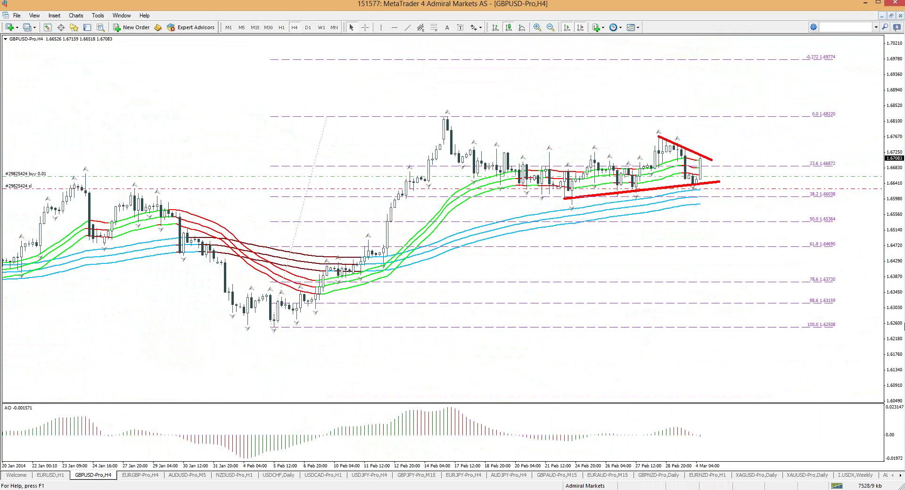
double_click(889, 311)
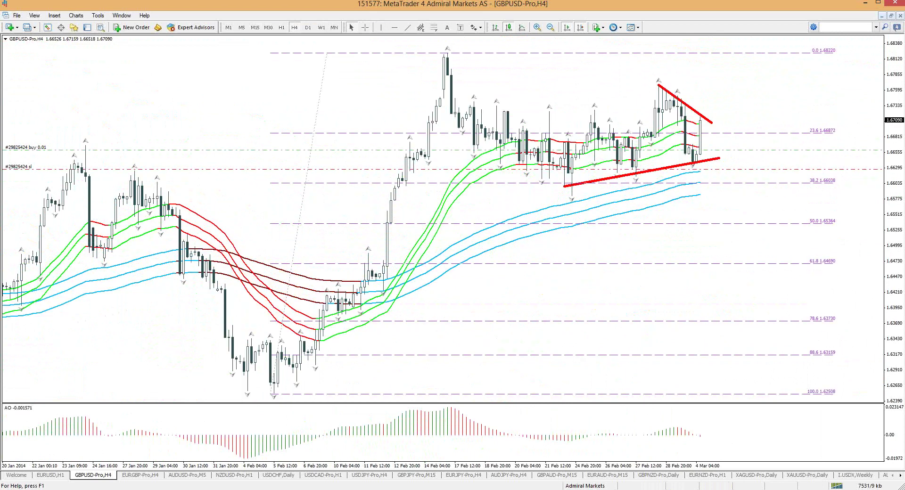
click(112, 489)
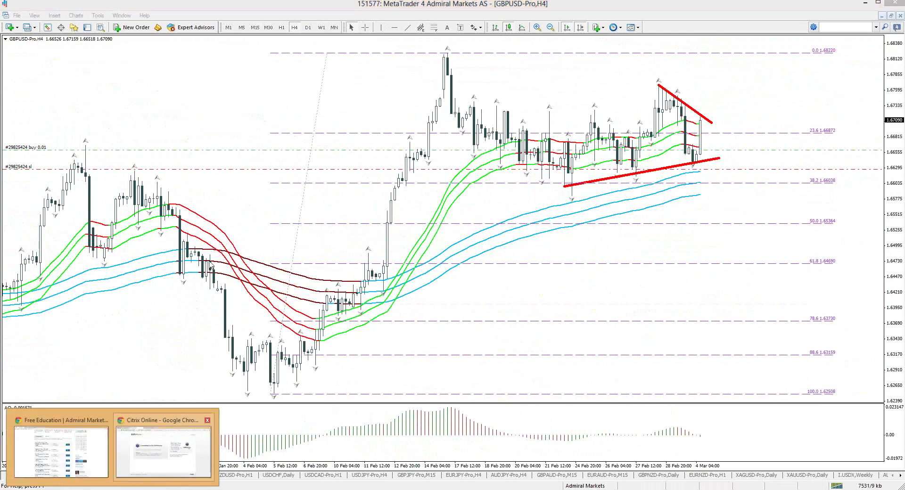
click(61, 451)
Open the Forex Calendar for March 4, scroll through its events, and return to MetaTrader 4.
scroll(144, 121, up, 3)
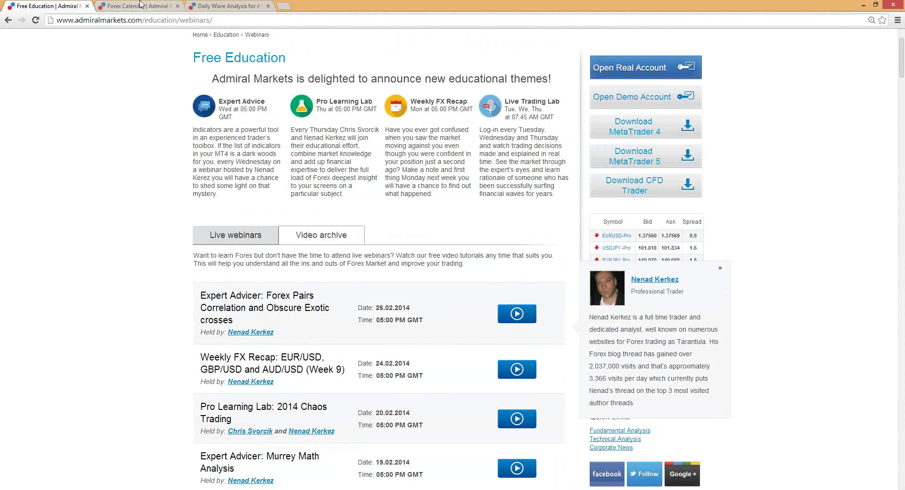
click(141, 5)
click(36, 21)
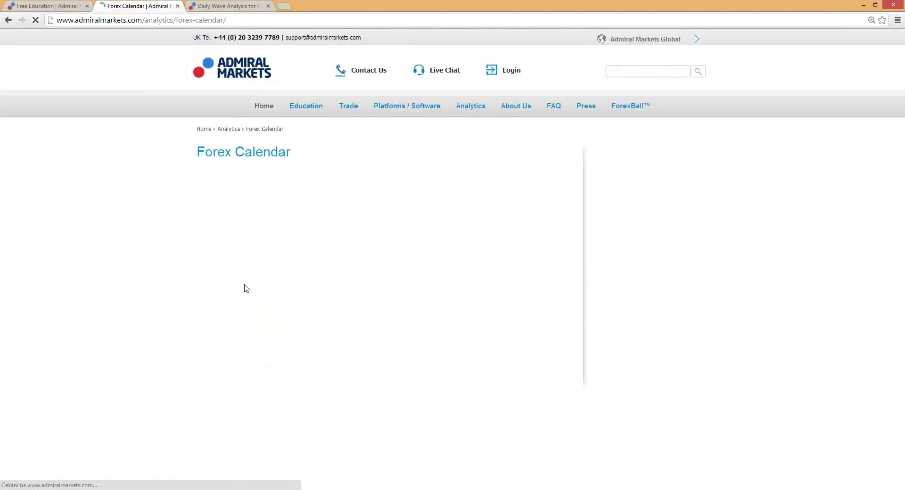
scroll(232, 293, down, 10)
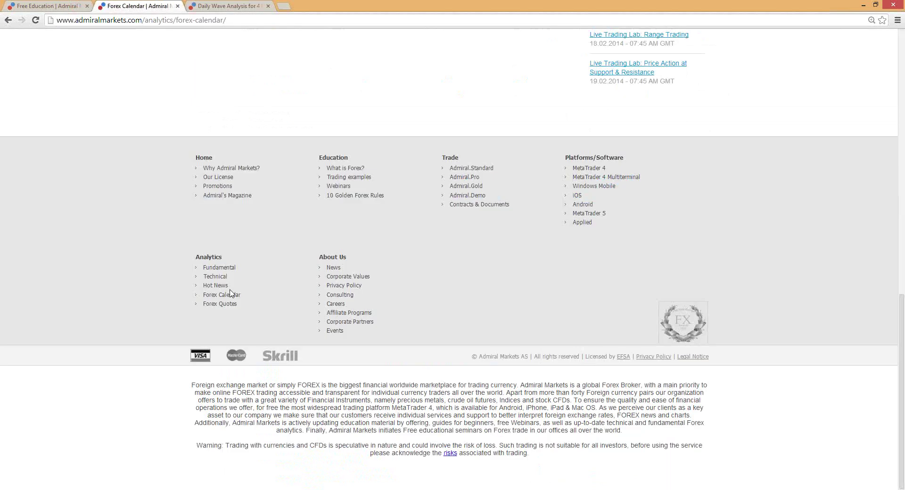
scroll(231, 293, up, 9)
scroll(231, 293, up, 1)
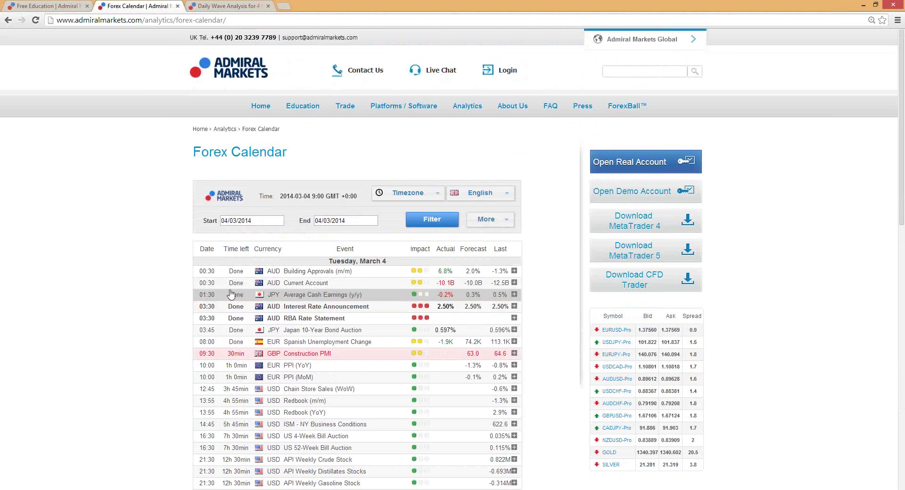
scroll(231, 294, down, 1)
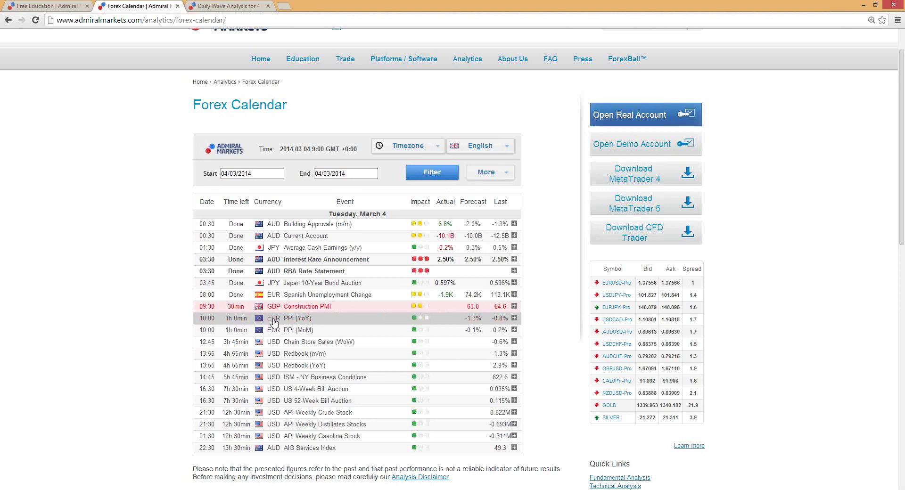
scroll(274, 322, down, 1)
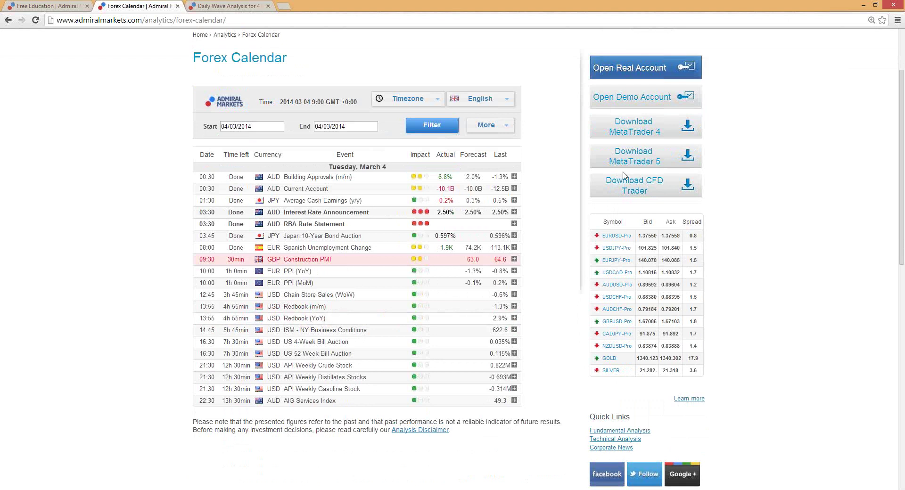
key(alt+Tab)
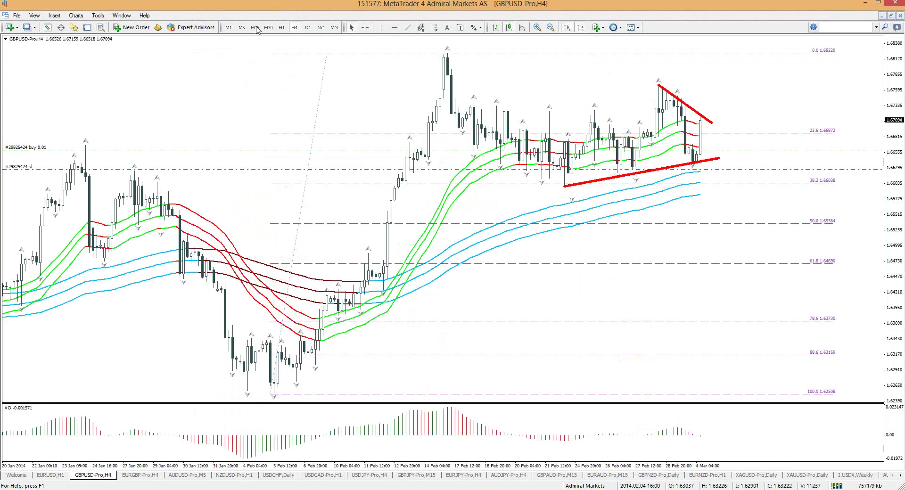
Sketch green breakout and red drop scenarios on GBPUSD M15, clear them, then switch to H1.
text(M15)
key(Return)
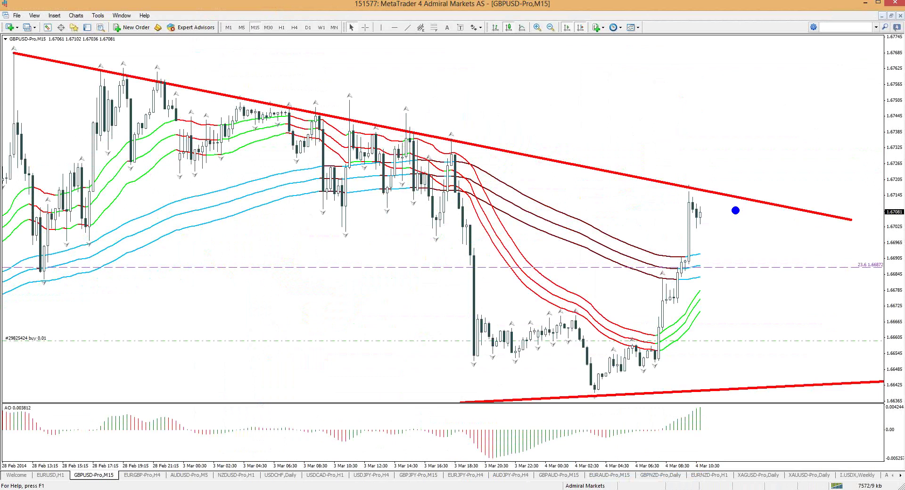
mouse_move(708, 194)
mouse_down()
mouse_move(738, 66)
mouse_move(761, 121)
mouse_up()
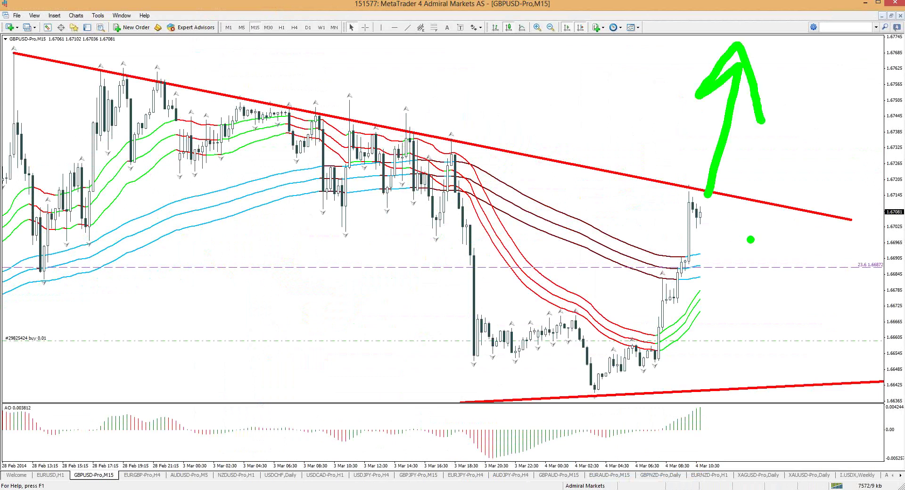
key(r)
mouse_move(702, 216)
mouse_down()
mouse_move(728, 318)
mouse_move(757, 232)
mouse_move(770, 249)
mouse_up()
key(b)
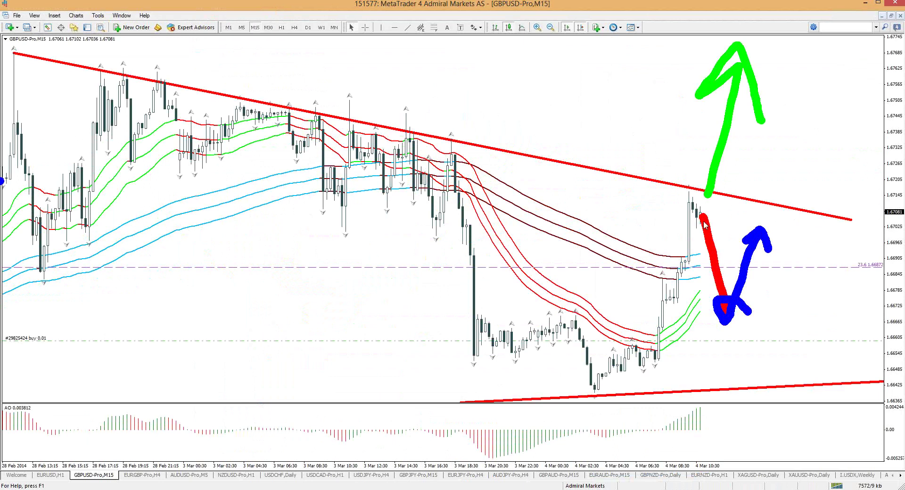
key(Escape)
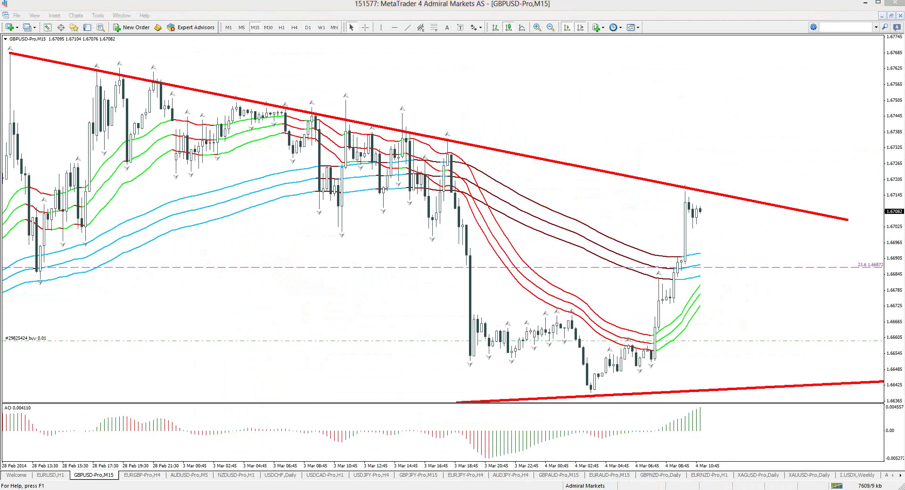
click(281, 29)
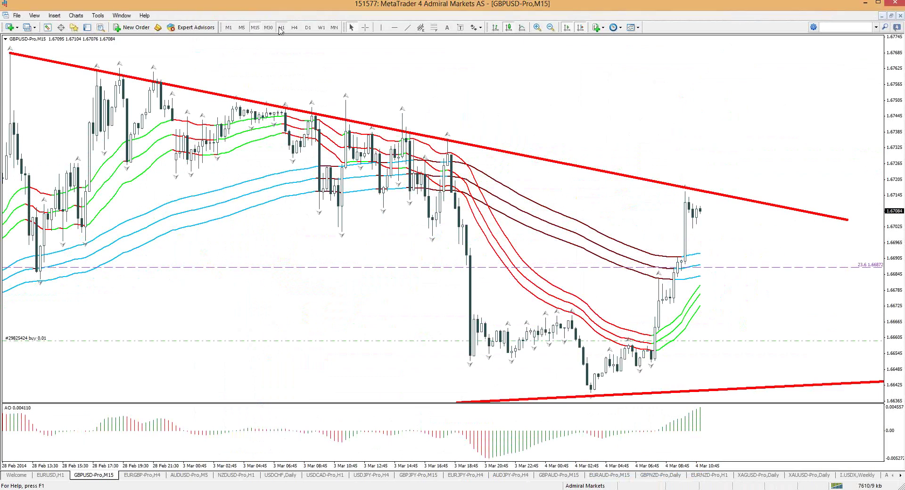
click(281, 28)
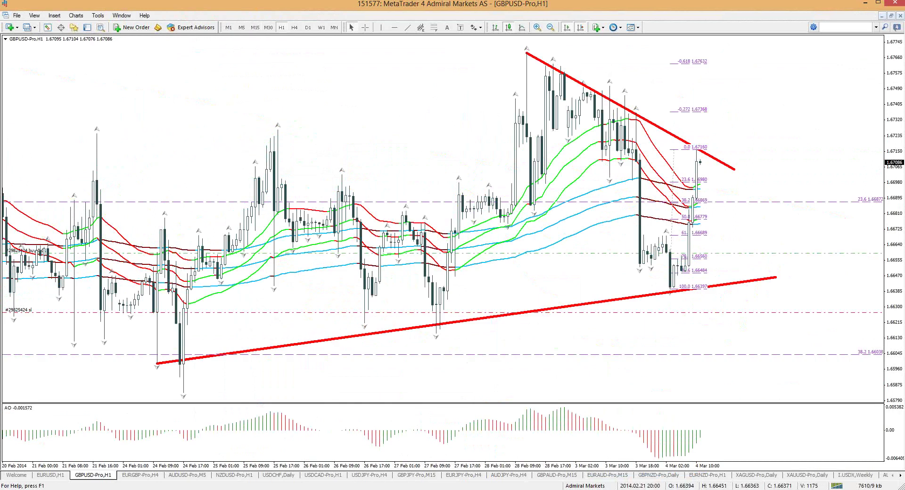